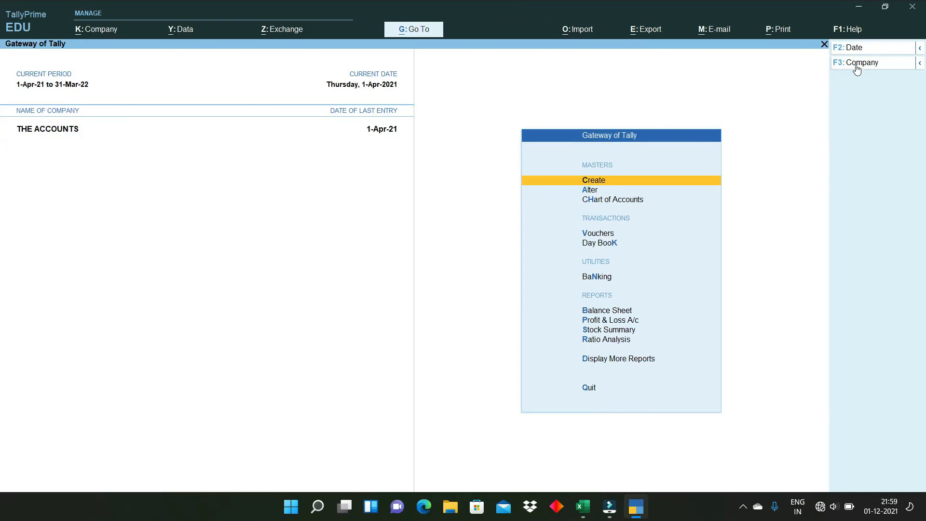
# - Choose Create Company from the company list to get a blank Company Creation form
pyautogui.click(856, 65)
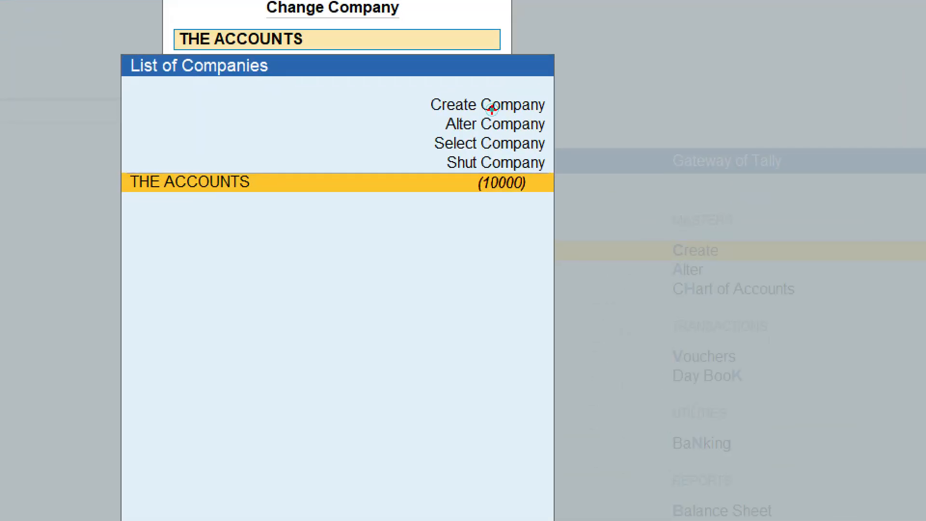
pyautogui.moveTo(420, 94); pyautogui.dragTo(560, 119)
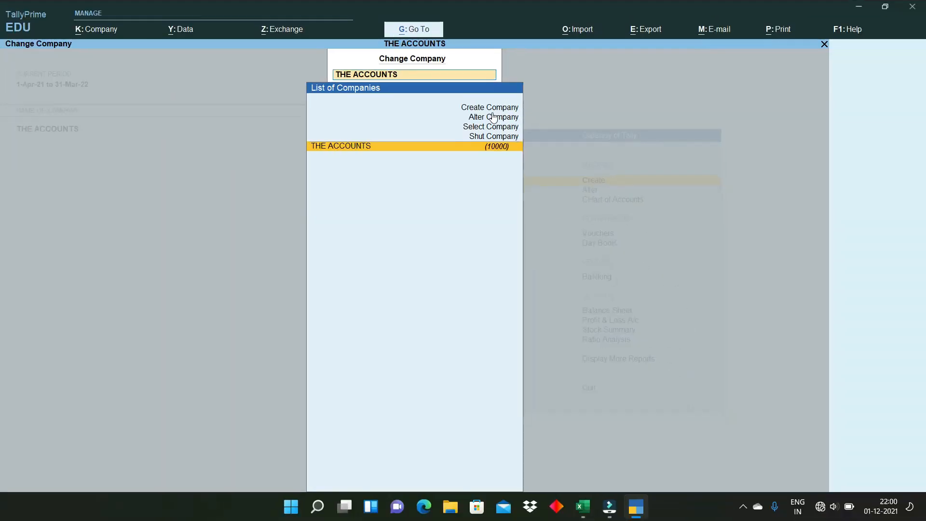
pyautogui.click(500, 115)
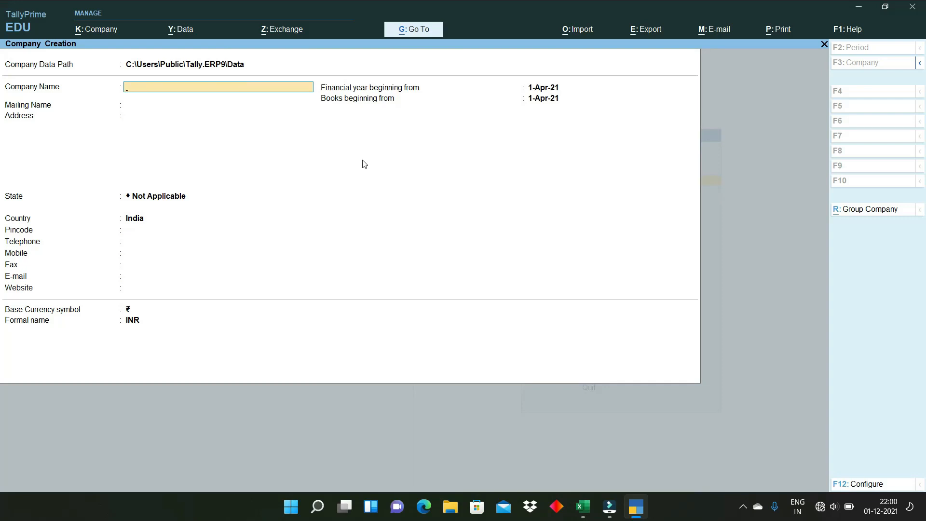
# - Enter company name GST IN TALLY PRIME, address BHAGALPUR and state Bihar
pyautogui.write('GST IN TALLY PRIME')
pyautogui.press('Return')
pyautogui.press('Return')
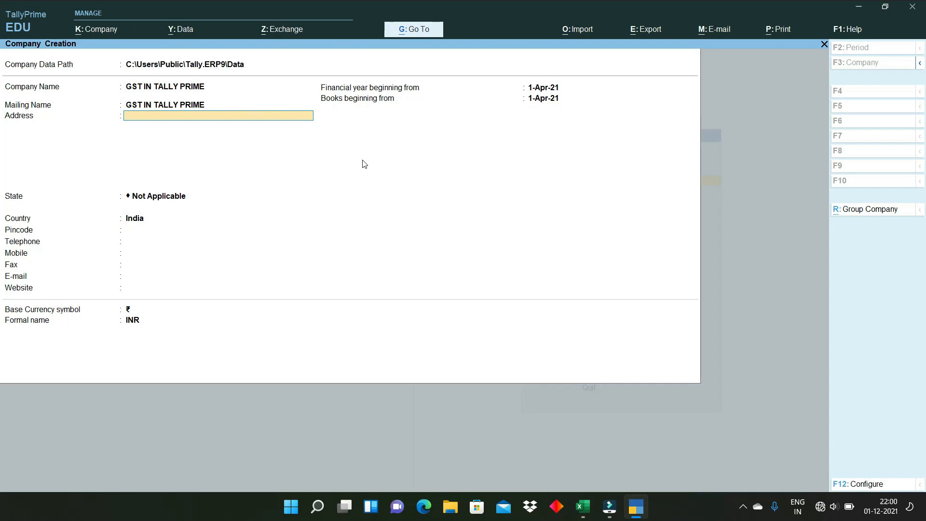
pyautogui.write('BHAGALPUR')
pyautogui.press('Return')
pyautogui.press('Return')
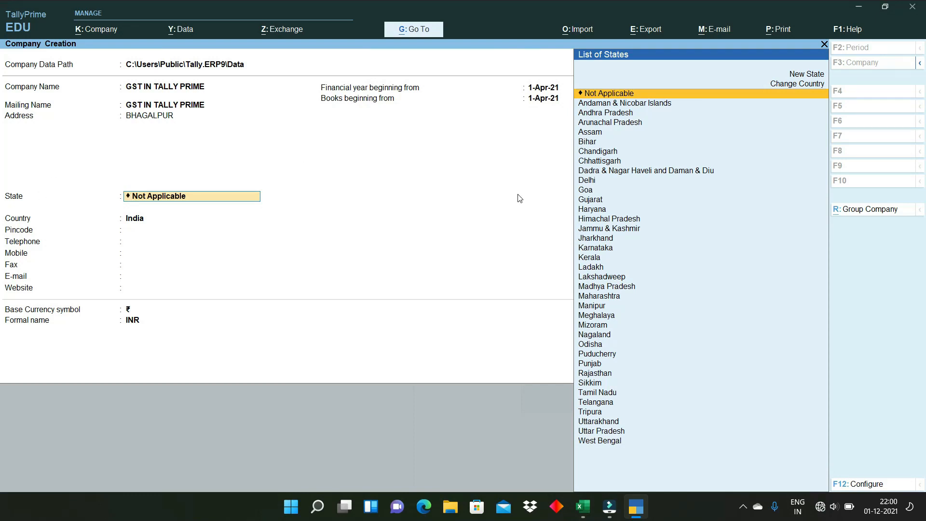
pyautogui.click(591, 141)
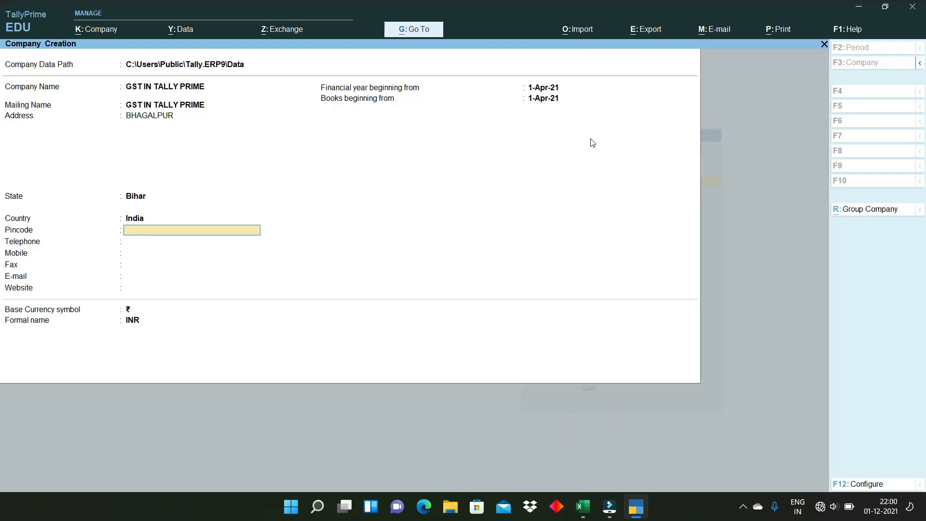
# - Enter pincode 812002 and keep the 1-Apr-21 financial year and rupee currency defaults
pyautogui.write('8120')
pyautogui.press('Return')
pyautogui.press('Return')
pyautogui.press('Return')
pyautogui.press('Return')
pyautogui.press('Return')
pyautogui.press('Return')
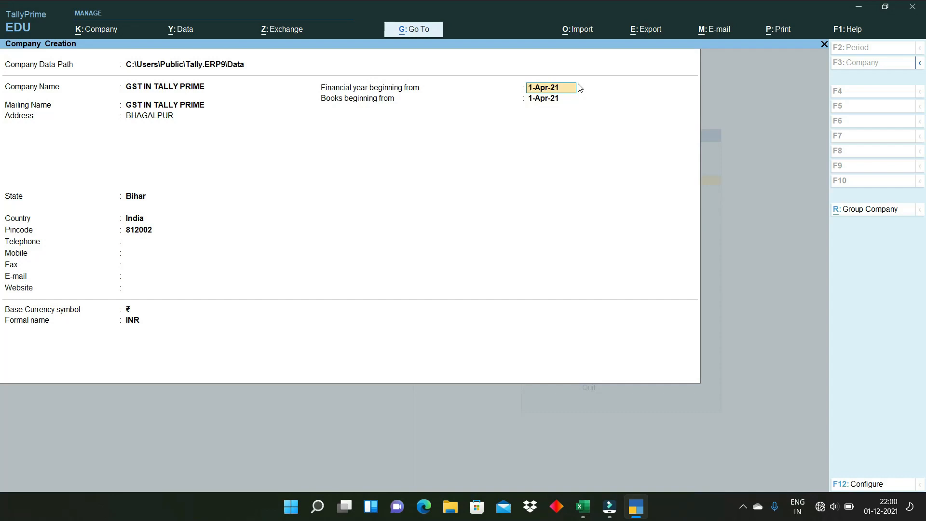
pyautogui.press('Return')
pyautogui.press('Return')
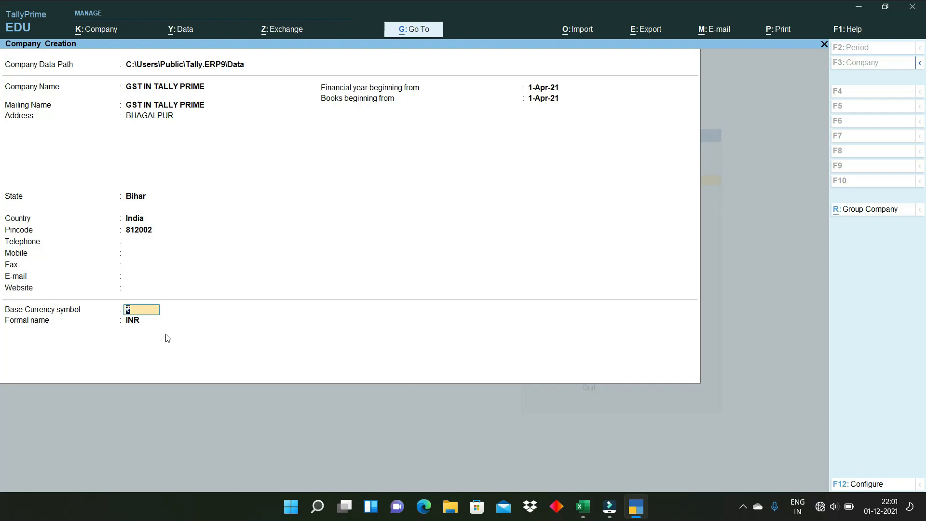
pyautogui.press('Return')
pyautogui.press('Return')
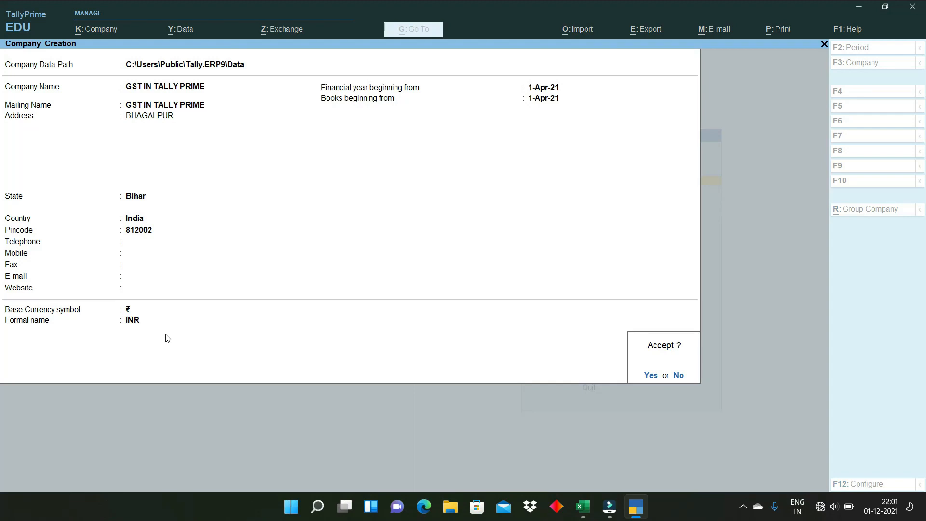
pyautogui.press('Return')
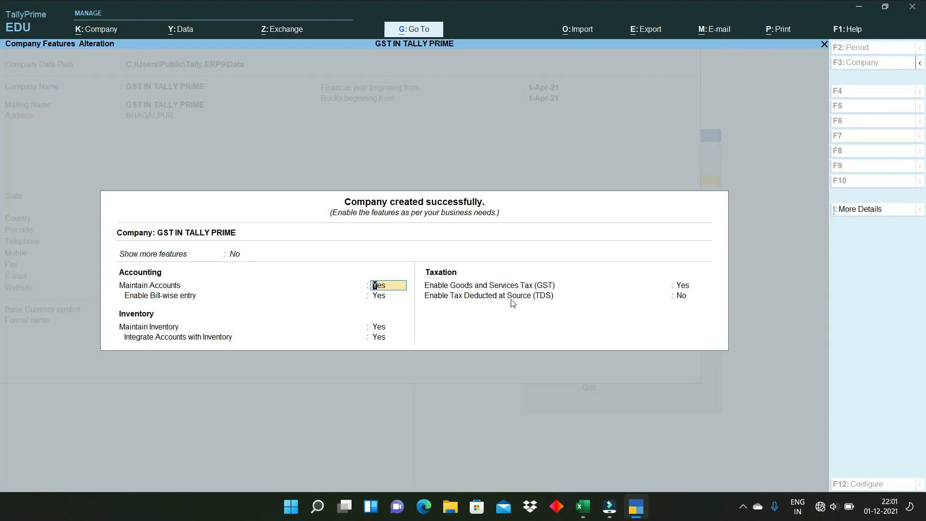
# - Accept the company with Enable GST set to Yes and TDS left at No
pyautogui.click(680, 287)
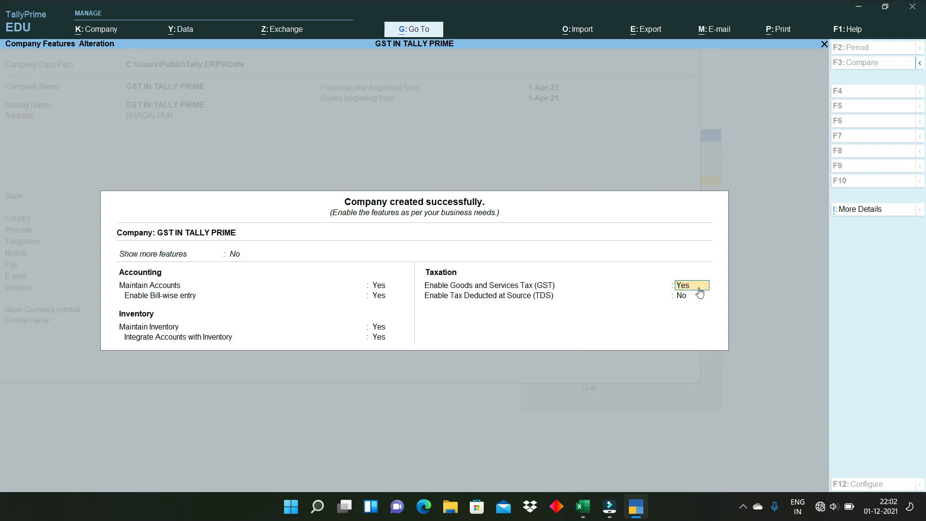
pyautogui.press('Return')
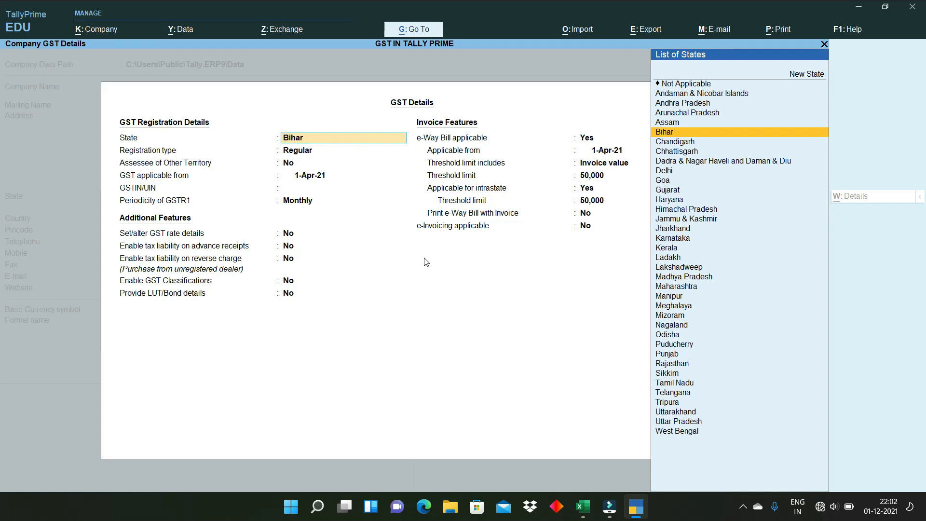
pyautogui.press('Escape')
pyautogui.press('y')
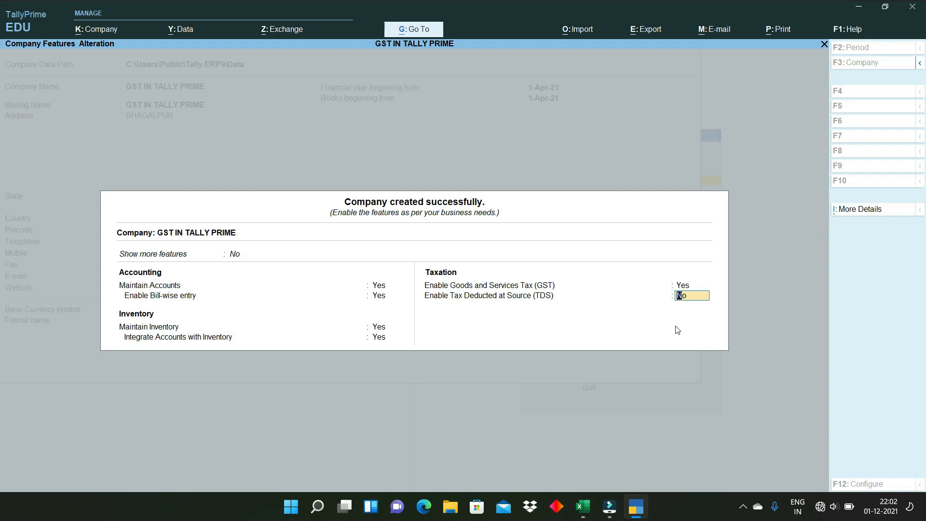
pyautogui.press('Return')
pyautogui.press('Return')
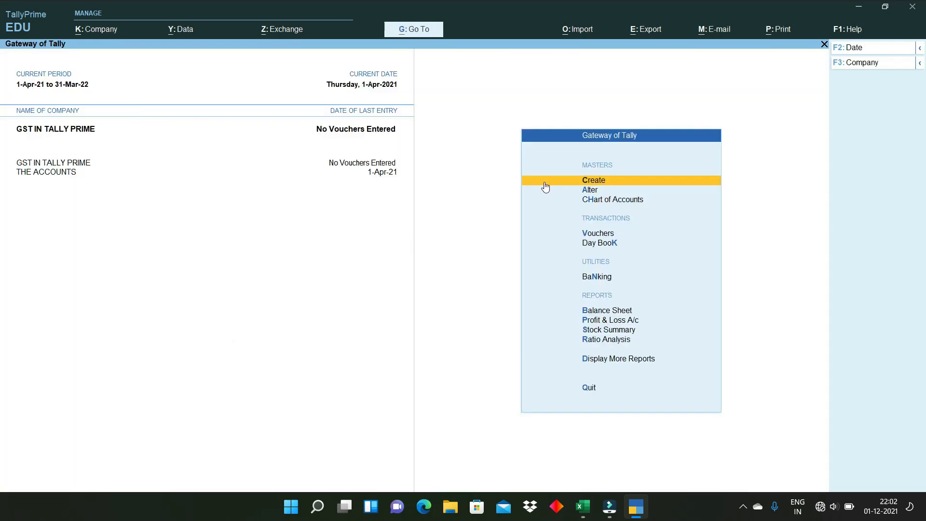
# - From Gateway of Tally, choose Create, then GST Details under Statutory Details
pyautogui.click(608, 188)
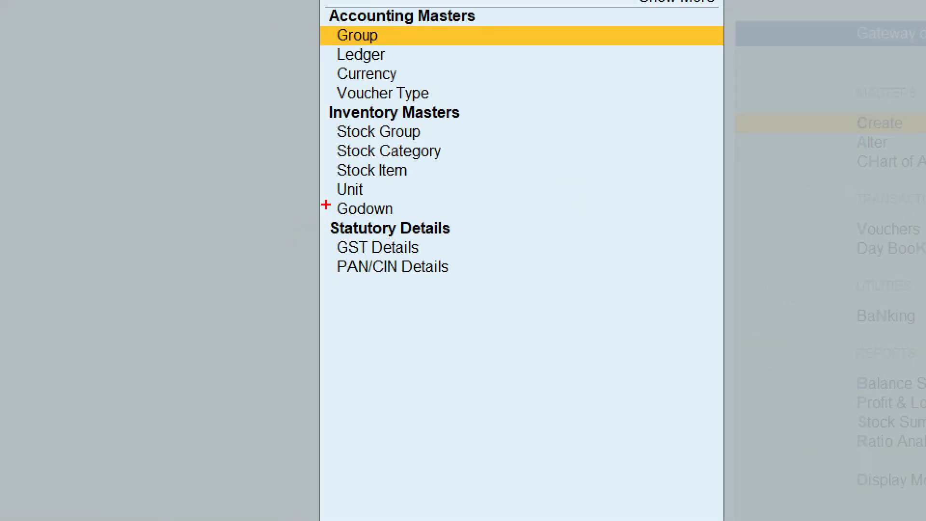
pyautogui.moveTo(326, 205)
pyautogui.mouseDown()
pyautogui.moveTo(347, 251)
pyautogui.moveTo(489, 302)
pyautogui.mouseUp()
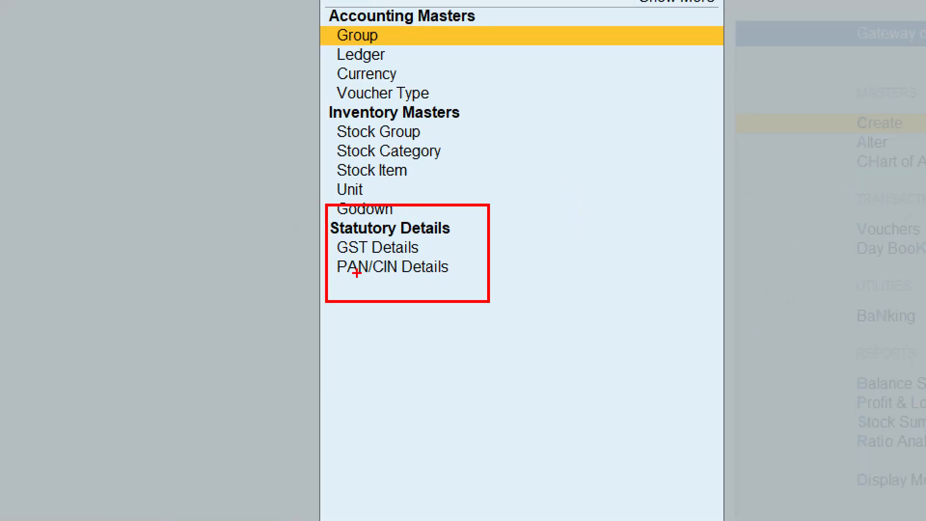
pyautogui.moveTo(432, 247); pyautogui.dragTo(515, 241)
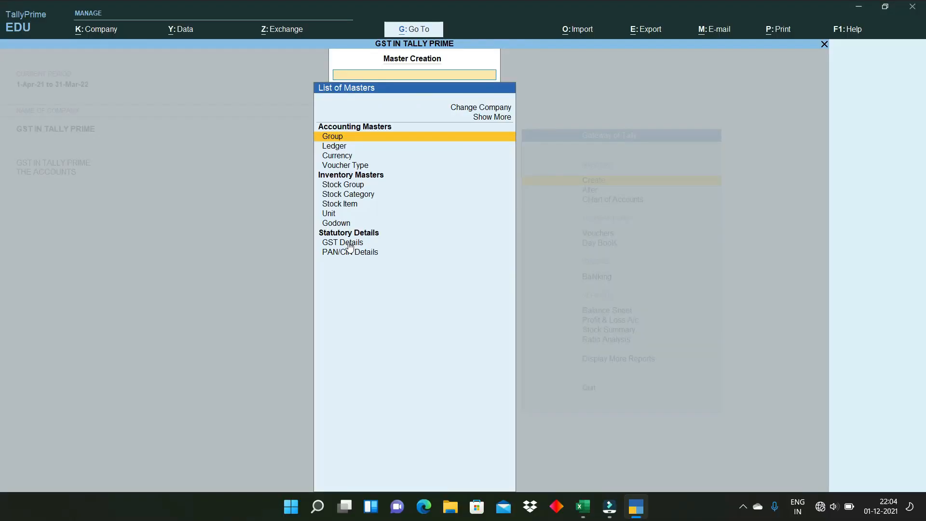
pyautogui.click(383, 247)
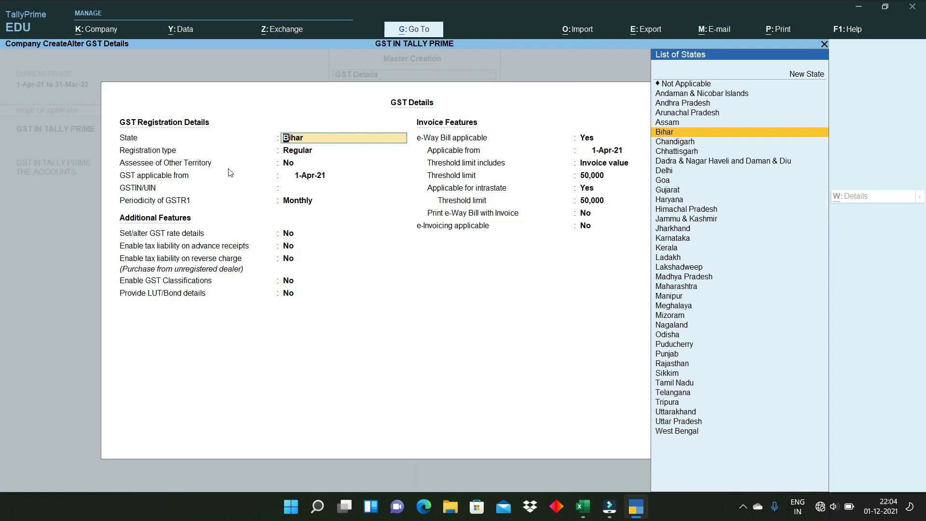
# - Register GST as Regular in Bihar from 1-Apr-21, paste the GSTIN, and keep Monthly GSTR1
pyautogui.press('Return')
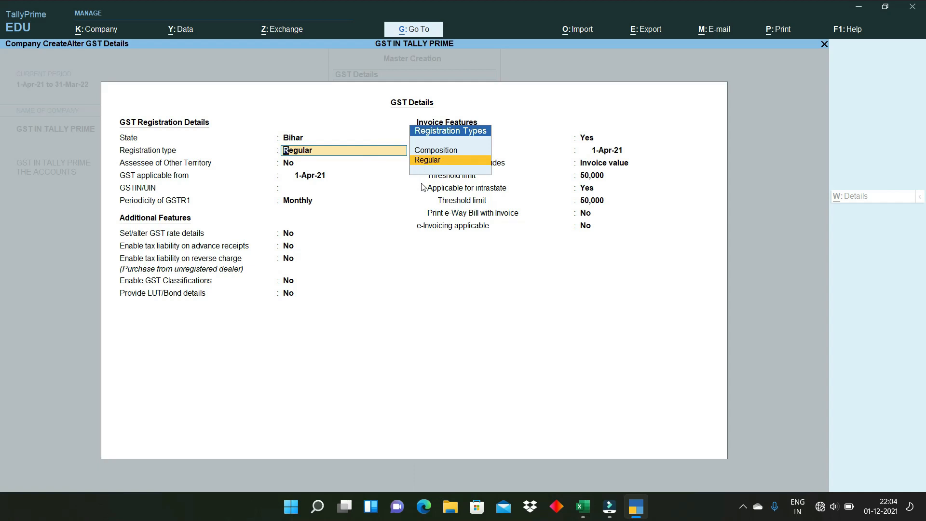
pyautogui.press('Return')
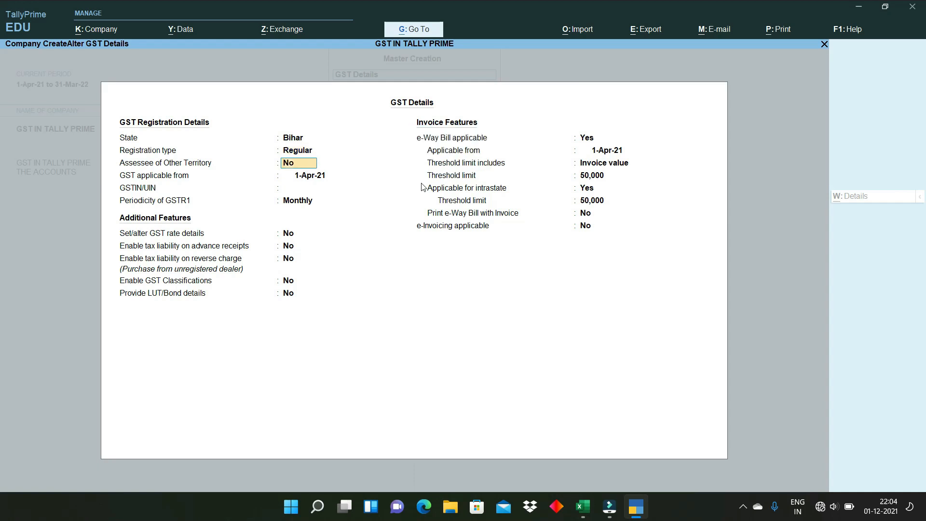
pyautogui.press('Return')
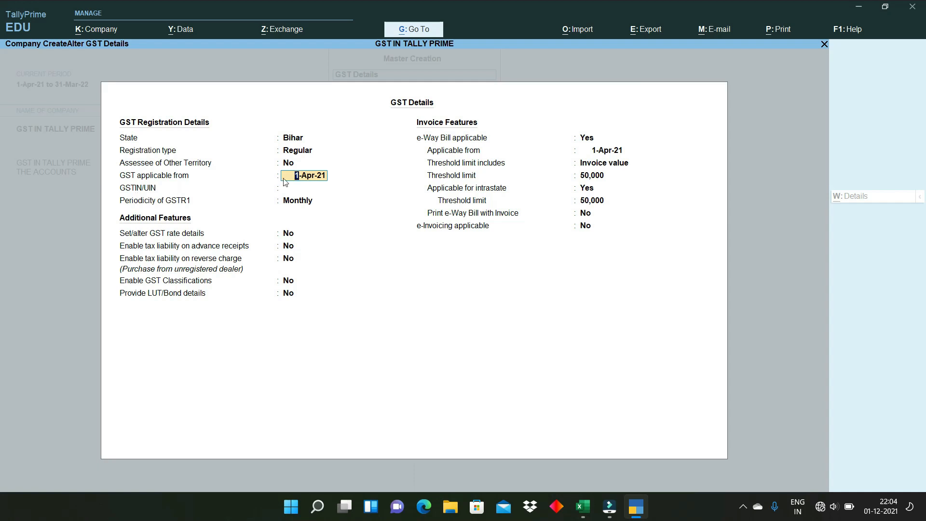
pyautogui.press('Return')
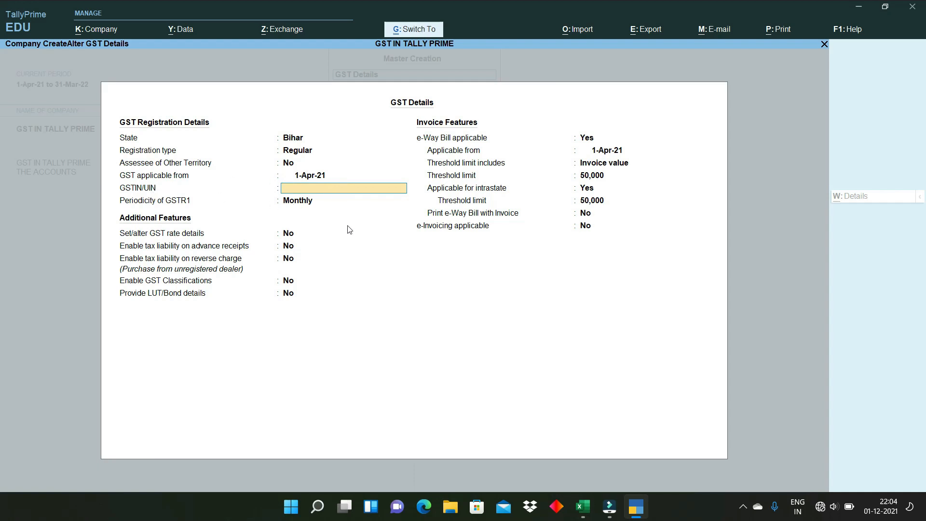
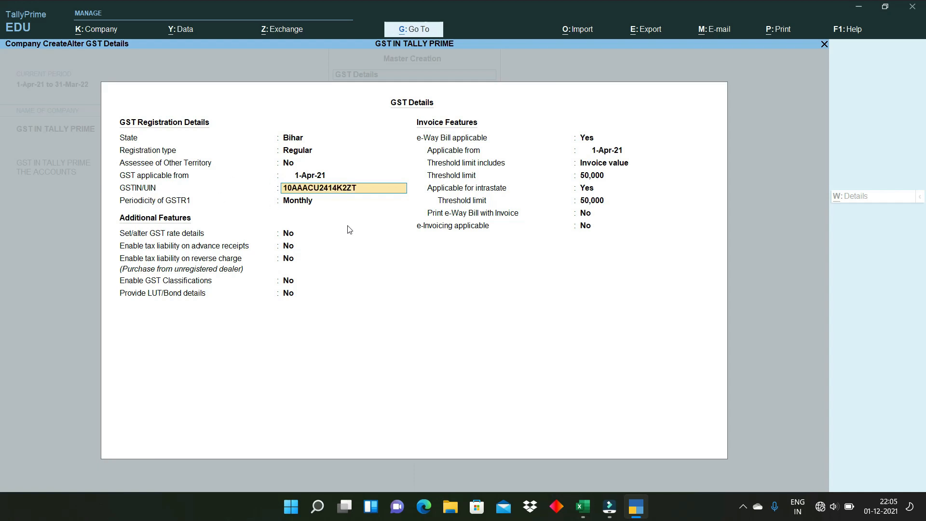
pyautogui.press('Return')
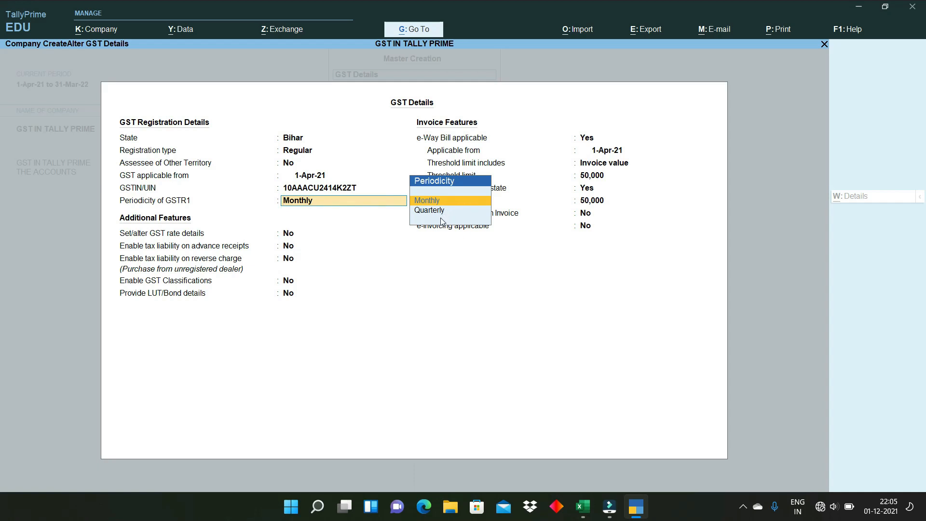
pyautogui.press('Return')
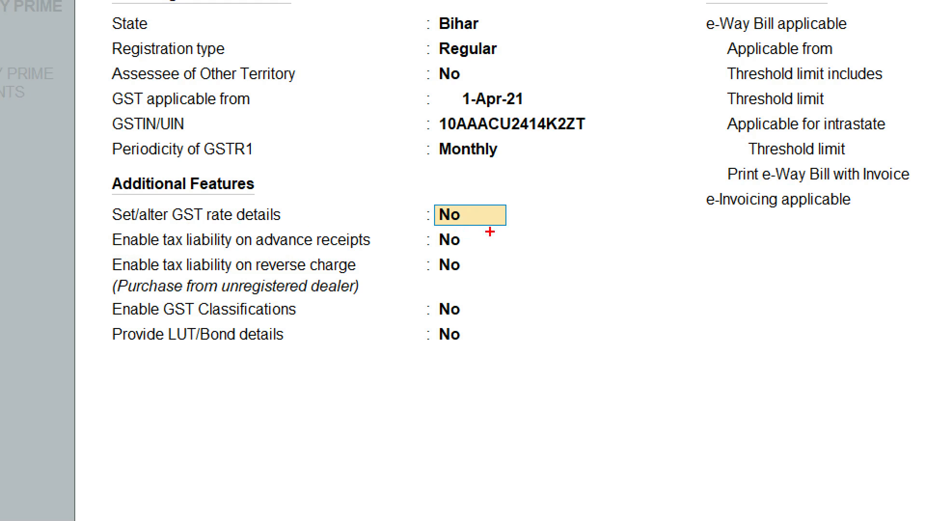
pyautogui.moveTo(489, 210); pyautogui.dragTo(574, 201)
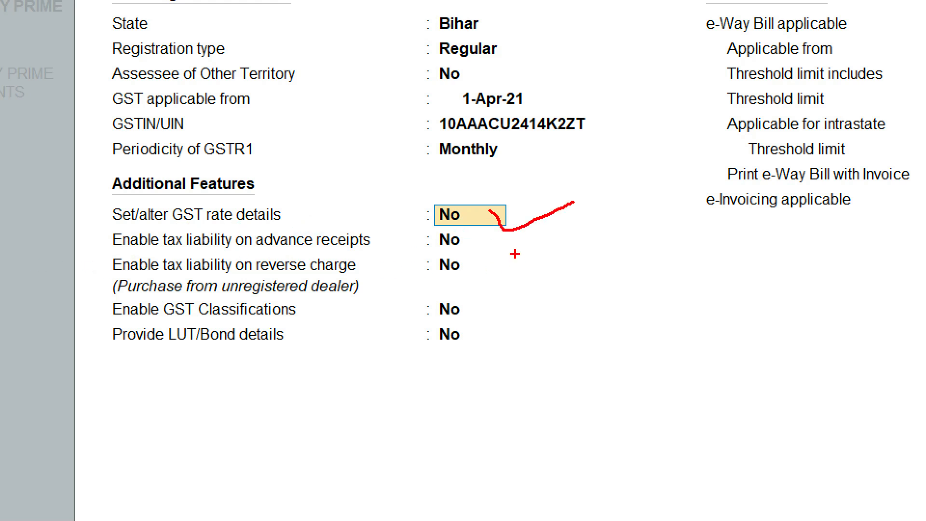
pyautogui.moveTo(485, 235)
pyautogui.mouseDown()
pyautogui.moveTo(492, 250)
pyautogui.moveTo(539, 235)
pyautogui.mouseUp()
pyautogui.moveTo(475, 263); pyautogui.dragTo(571, 271)
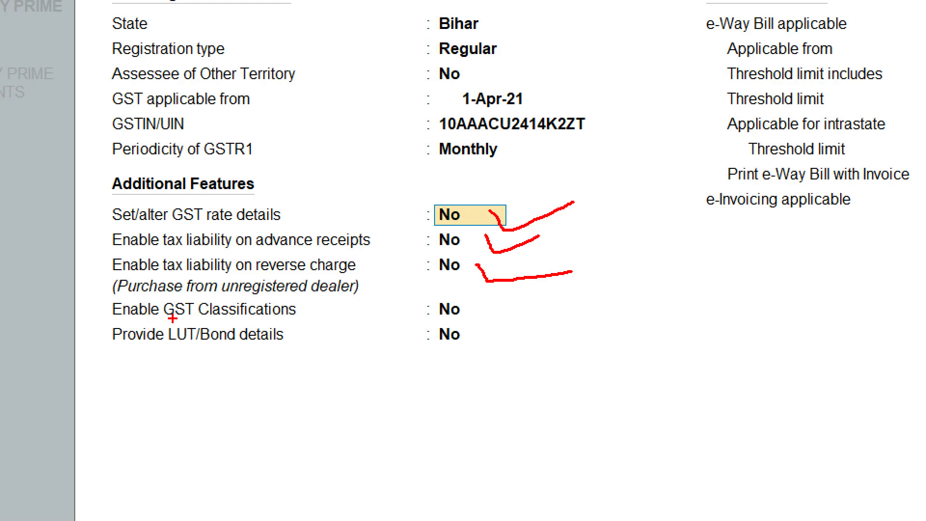
pyautogui.moveTo(503, 316); pyautogui.dragTo(601, 298)
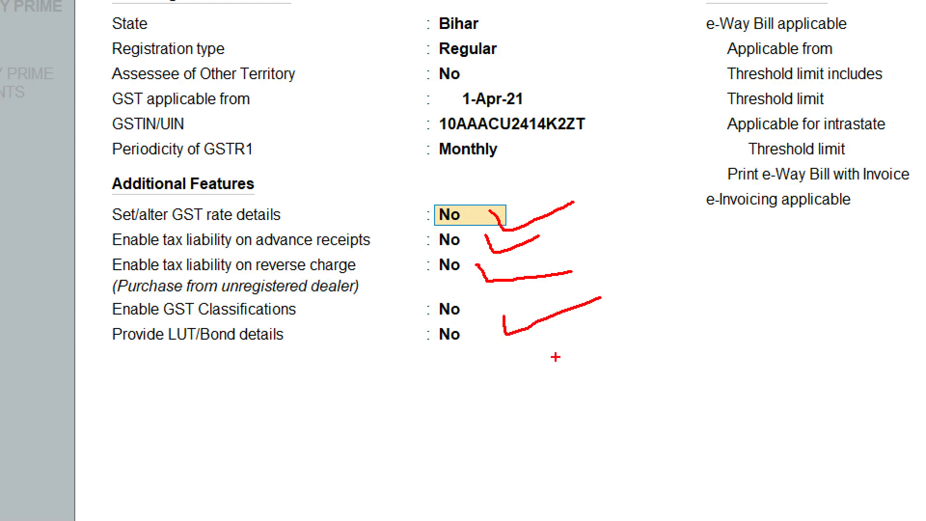
pyautogui.moveTo(491, 347)
pyautogui.mouseDown()
pyautogui.moveTo(493, 364)
pyautogui.moveTo(595, 330)
pyautogui.mouseUp()
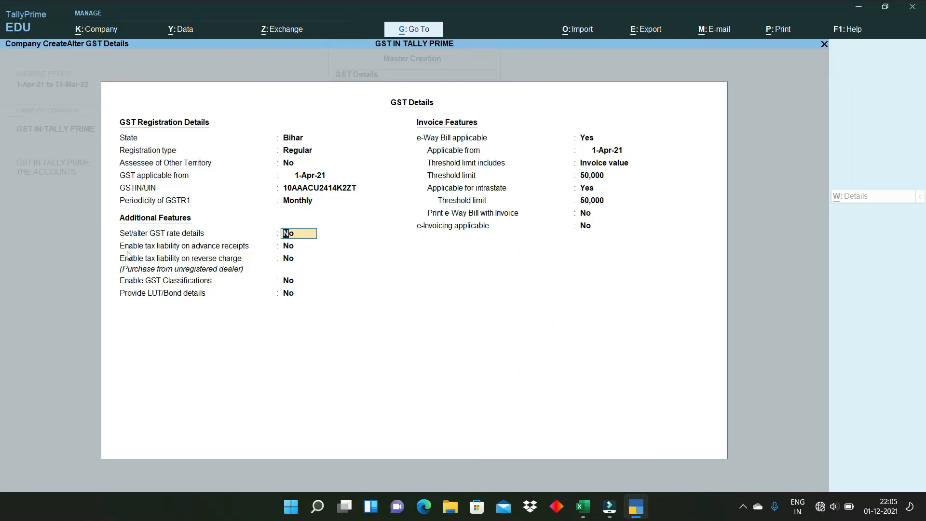
# - Enable e-Way Bill from 1-Apr-21 on invoice value with 50,000 thresholds, e-Invoicing No, and save
pyautogui.press('Return')
pyautogui.press('Return')
pyautogui.press('Return')
pyautogui.press('Return')
pyautogui.press('Return')
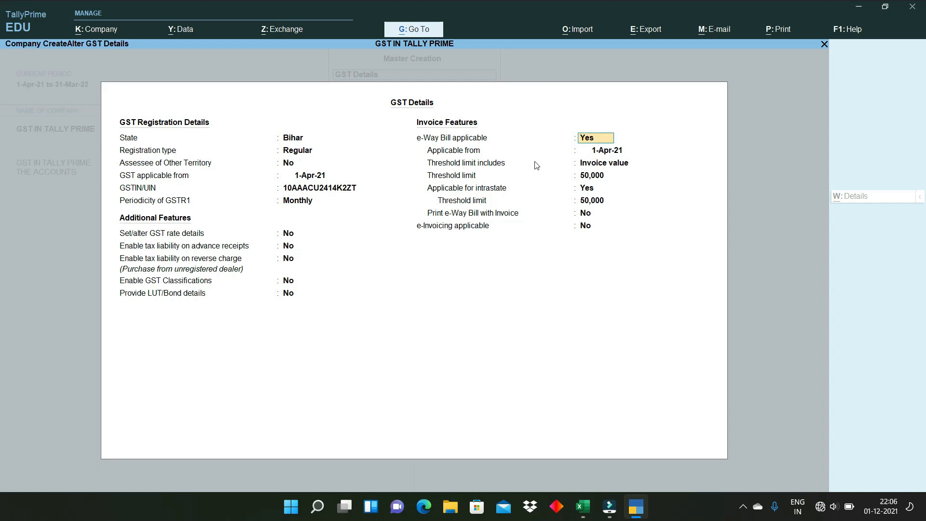
pyautogui.press('Return')
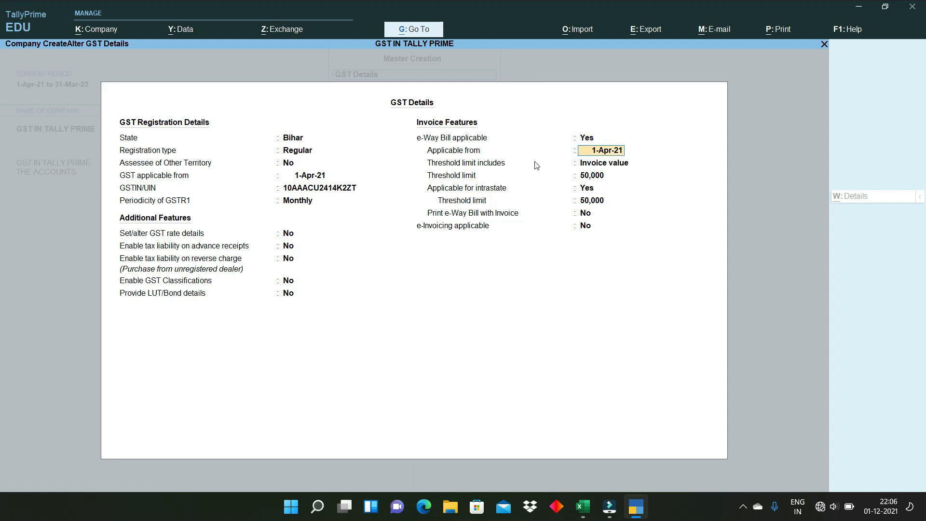
pyautogui.press('Return')
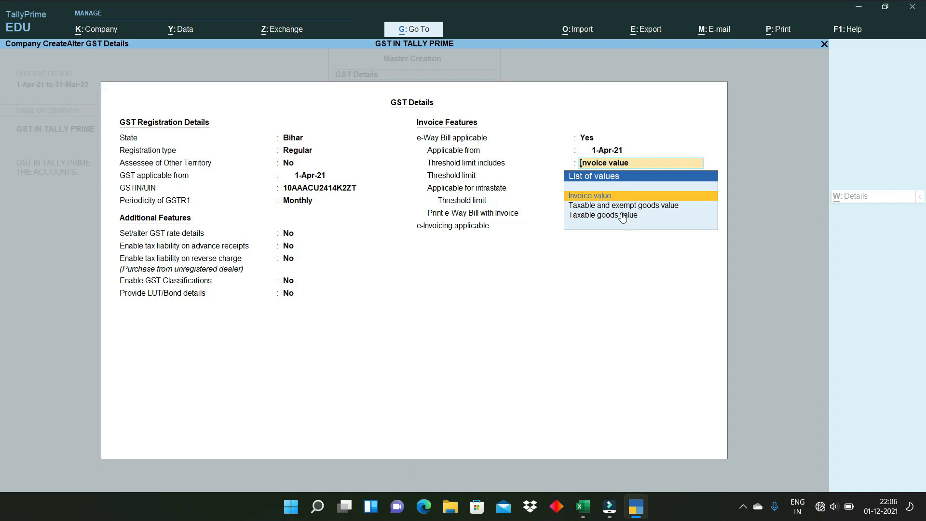
pyautogui.press('Return')
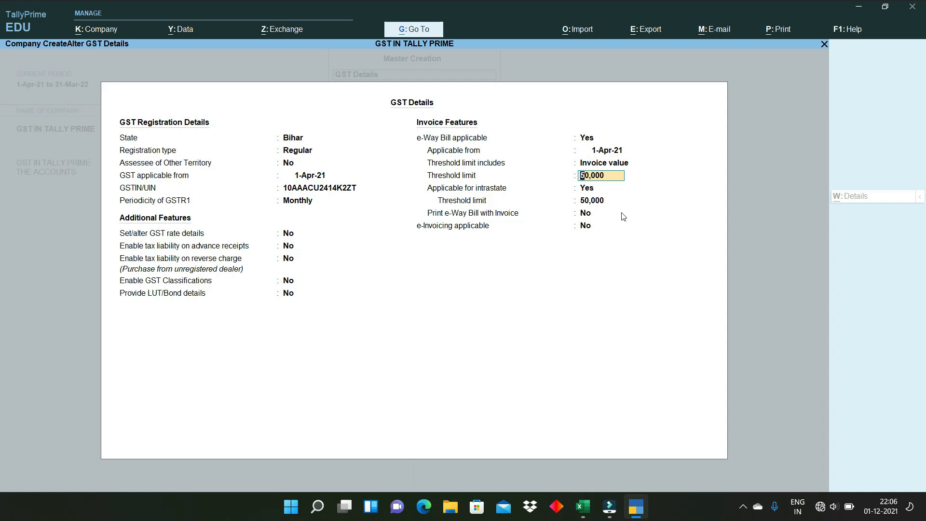
pyautogui.press('Return')
pyautogui.press('Return')
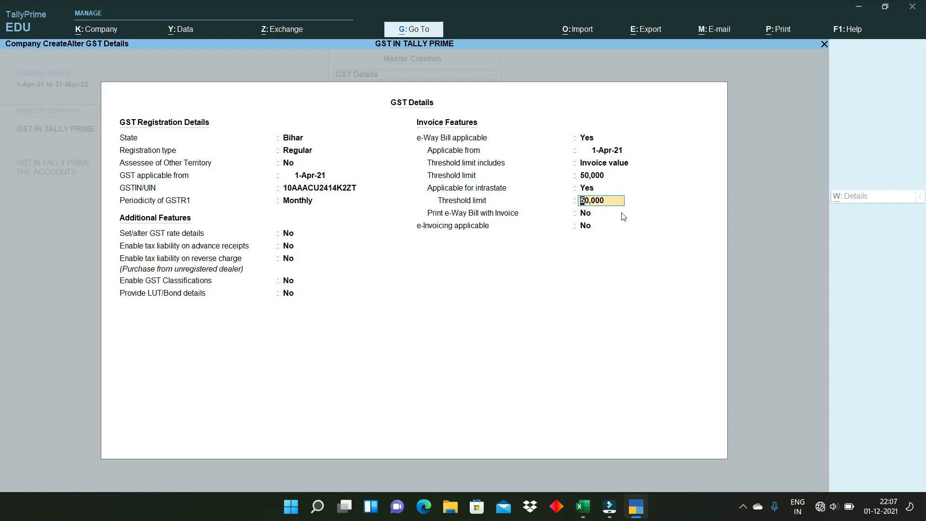
pyautogui.press('Return')
pyautogui.press('Return')
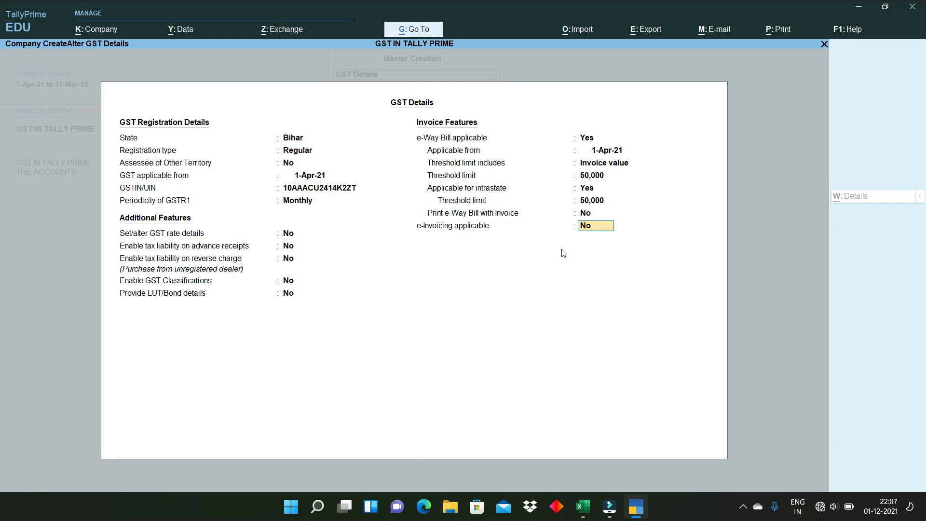
pyautogui.press('Return')
pyautogui.press('Return')
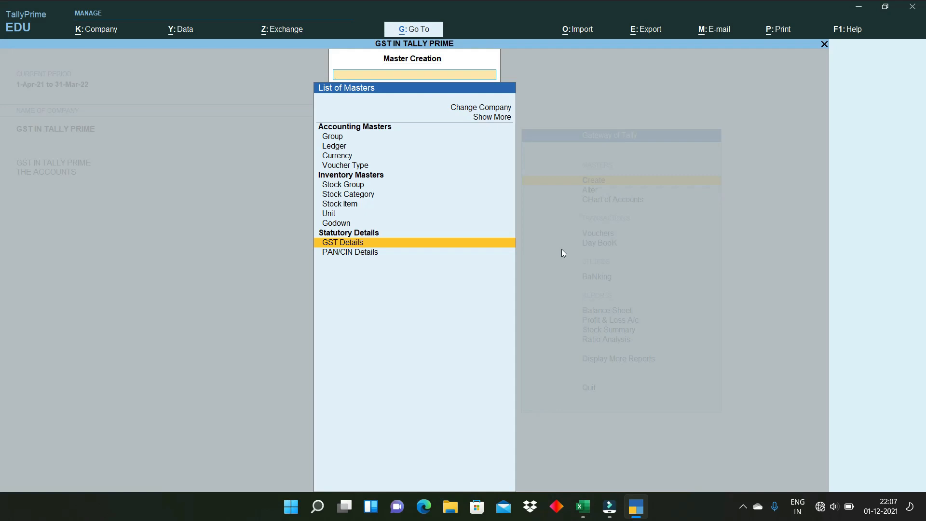
# - Select Ledger in the List of Masters to open a blank Ledger Creation form
pyautogui.press('Up')
pyautogui.press('Up')
pyautogui.press('Up')
pyautogui.press('Up')
pyautogui.press('Up')
pyautogui.press('Up')
pyautogui.press('Up')
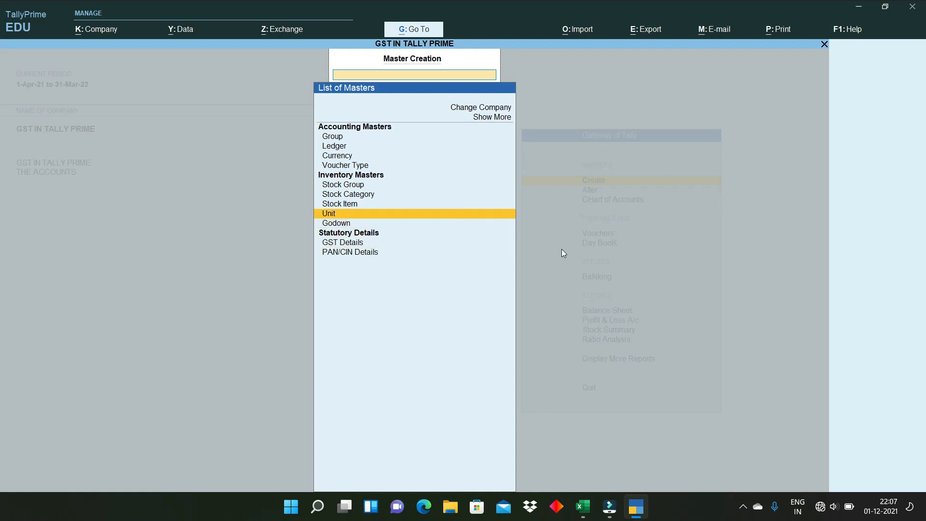
pyautogui.press('Up')
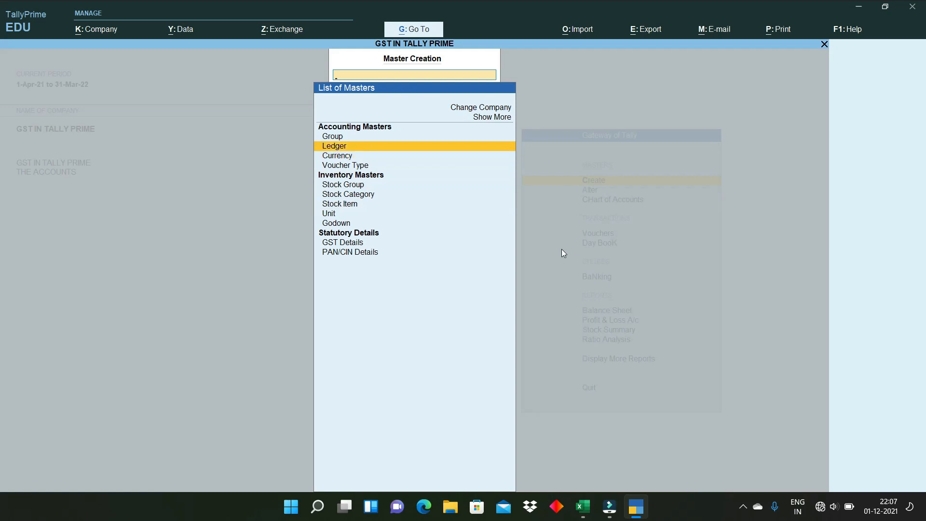
pyautogui.press('Return')
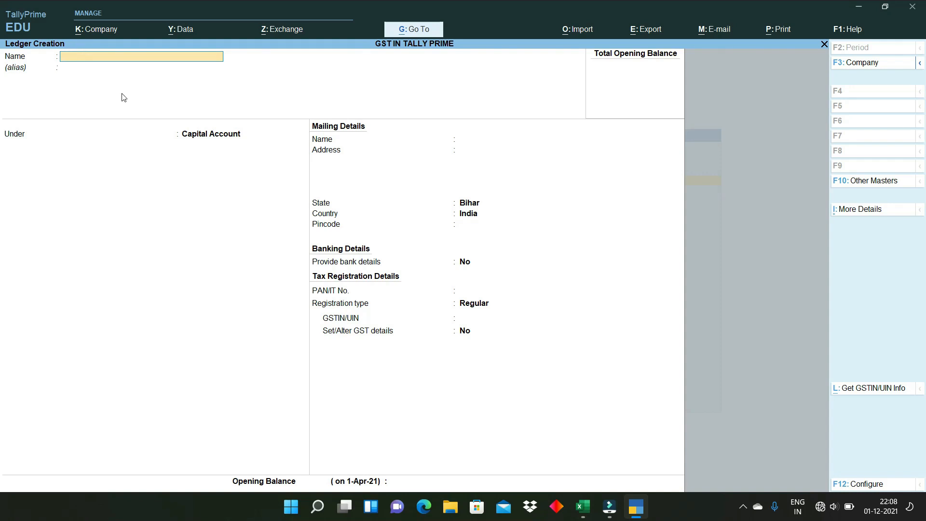
pyautogui.write('PURCHASE GST')
# - Name the ledger PURCHASE GST under Purchase Accounts, type Not Applicable, with GST applicable
pyautogui.press('Return')
pyautogui.press('Return')
pyautogui.write('PU')
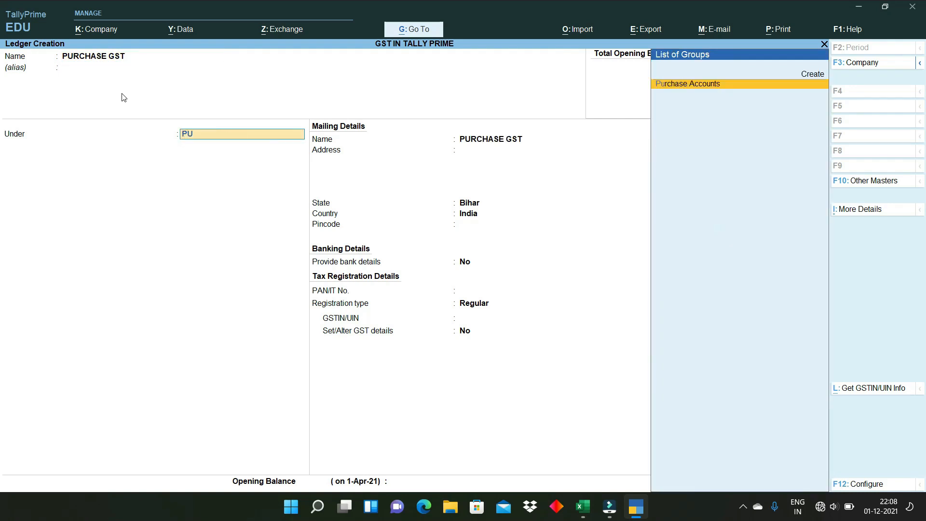
pyautogui.write('R')
pyautogui.press('Return')
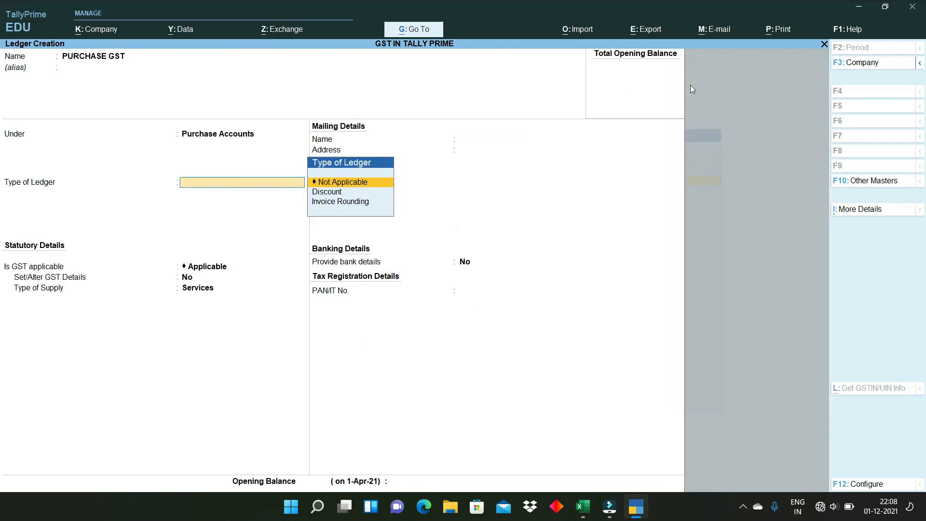
pyautogui.press('Return')
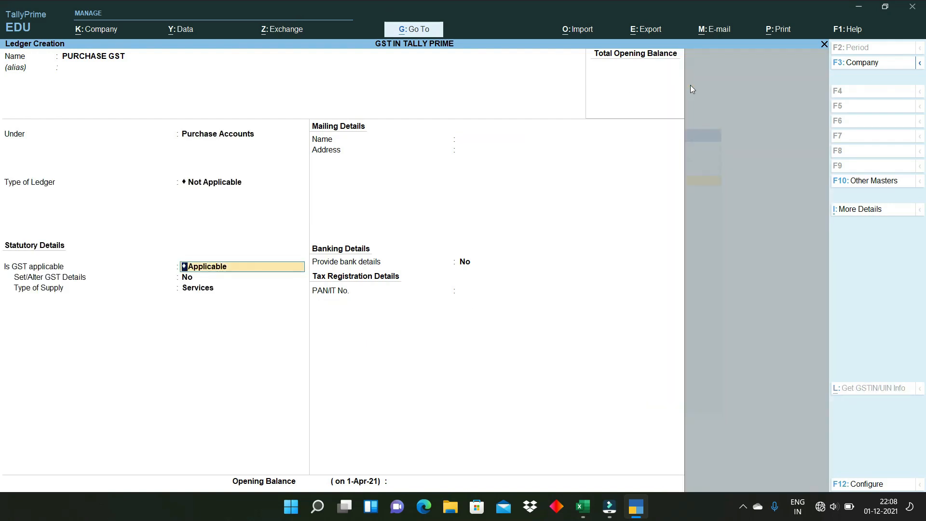
pyautogui.click(201, 278)
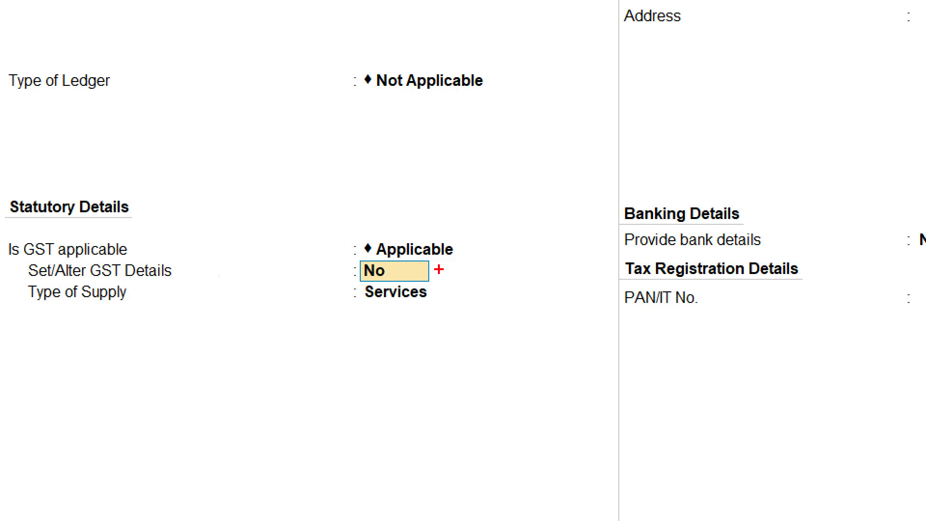
# - Set the PURCHASE GST ledger's type of supply to Goods and save the ledger
pyautogui.moveTo(438, 268); pyautogui.dragTo(464, 284)
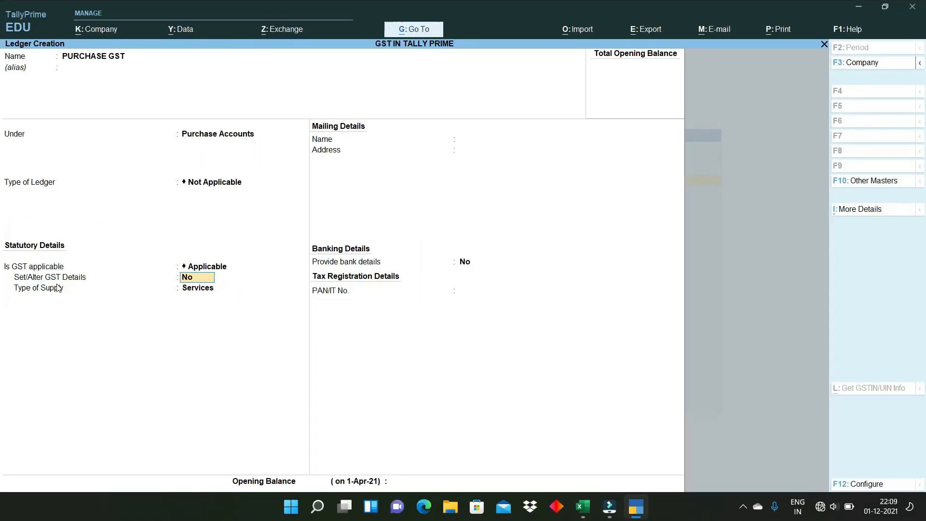
pyautogui.press('Return')
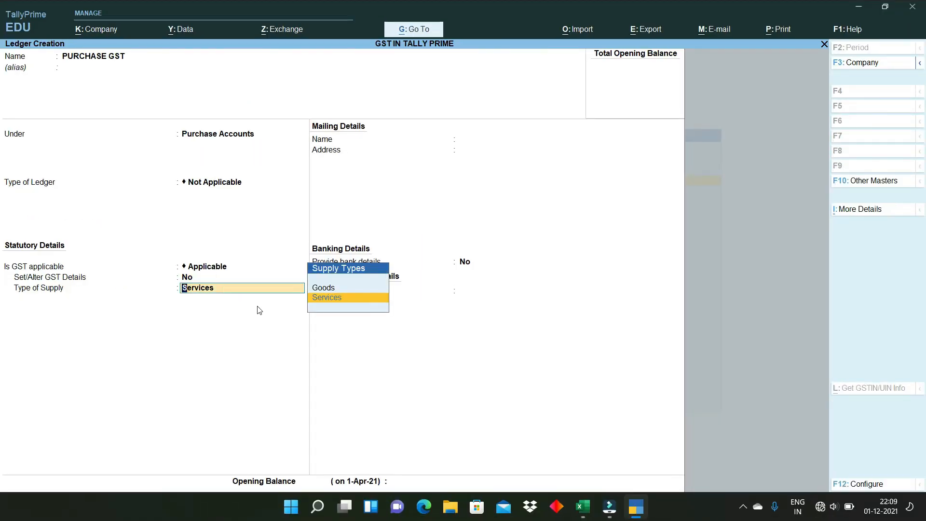
pyautogui.click(325, 289)
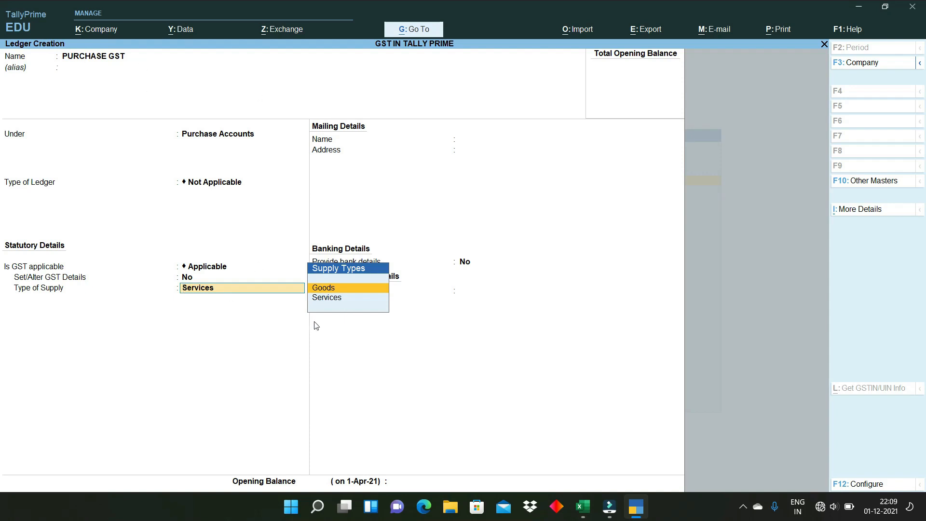
pyautogui.press('Return')
pyautogui.press('Return')
pyautogui.press('Return')
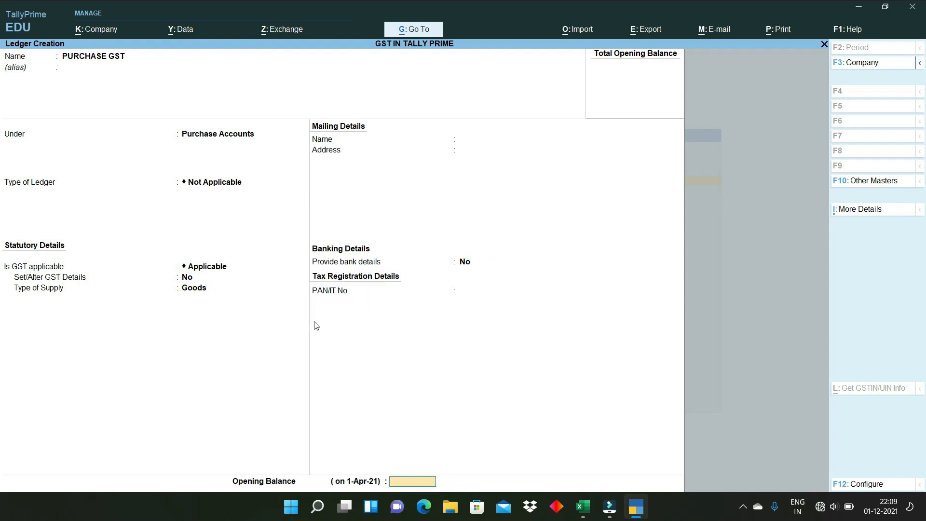
pyautogui.press('Return')
pyautogui.press('Return')
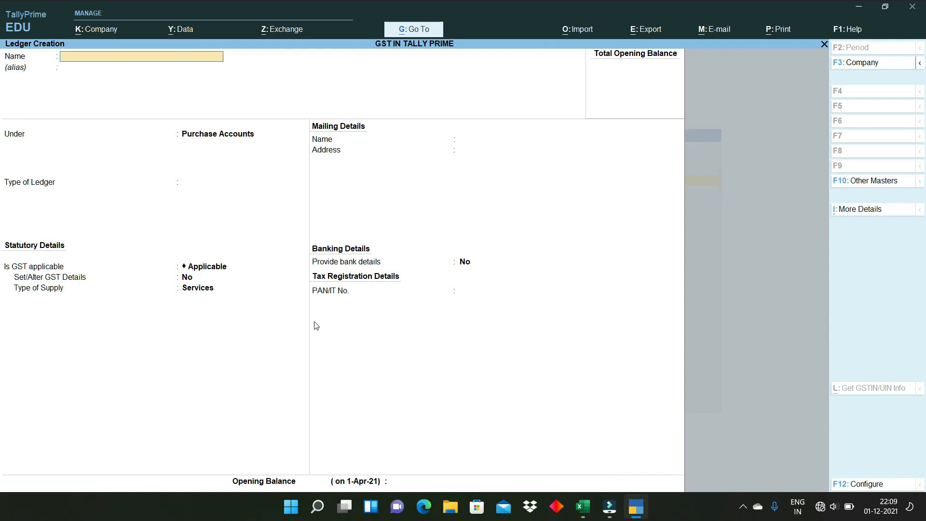
# - Create ledger SALE GST under Sales Accounts, GST applicable, supply type Goods, and save it
pyautogui.write('SALES GST')
pyautogui.press('BackSpace')
pyautogui.press('BackSpace')
pyautogui.press('BackSpace')
pyautogui.press('BackSpace')
pyautogui.press('BackSpace')
pyautogui.write('GST')
pyautogui.press('Return')
pyautogui.press('Return')
pyautogui.write('SAL')
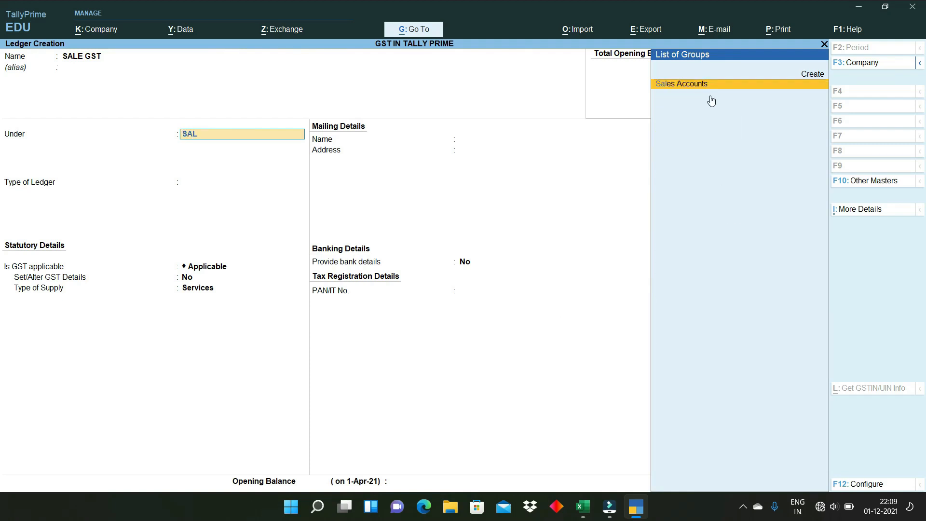
pyautogui.press('Return')
pyautogui.press('Return')
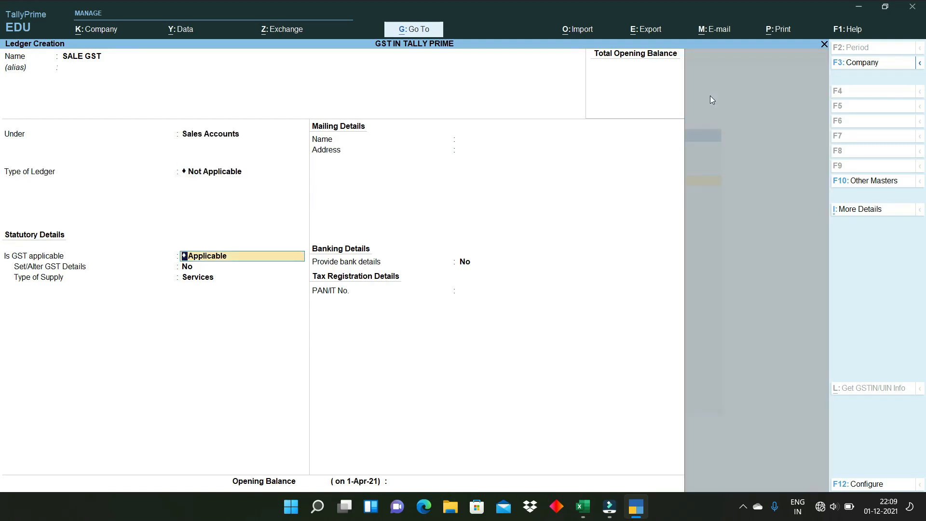
pyautogui.press('Return')
pyautogui.press('Return')
pyautogui.press('Up')
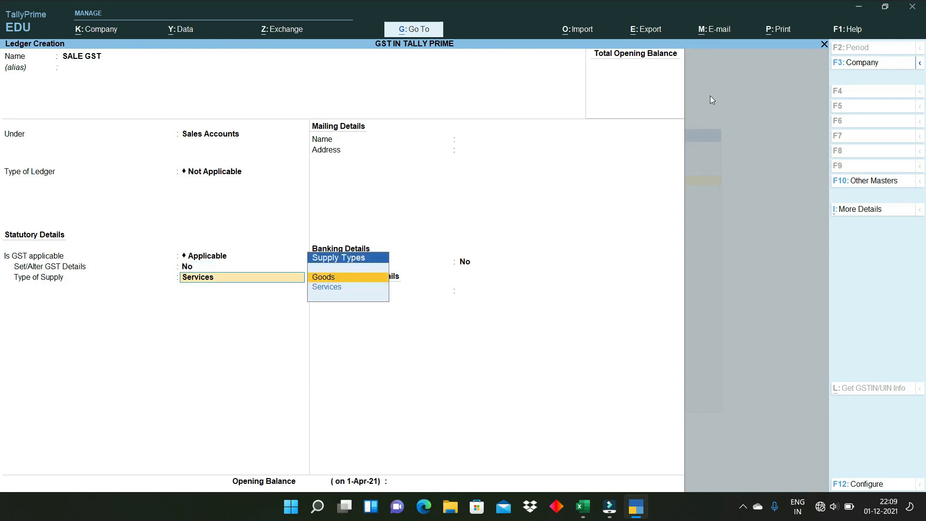
pyautogui.press('Return')
pyautogui.press('Return')
pyautogui.press('Return')
pyautogui.press('Return')
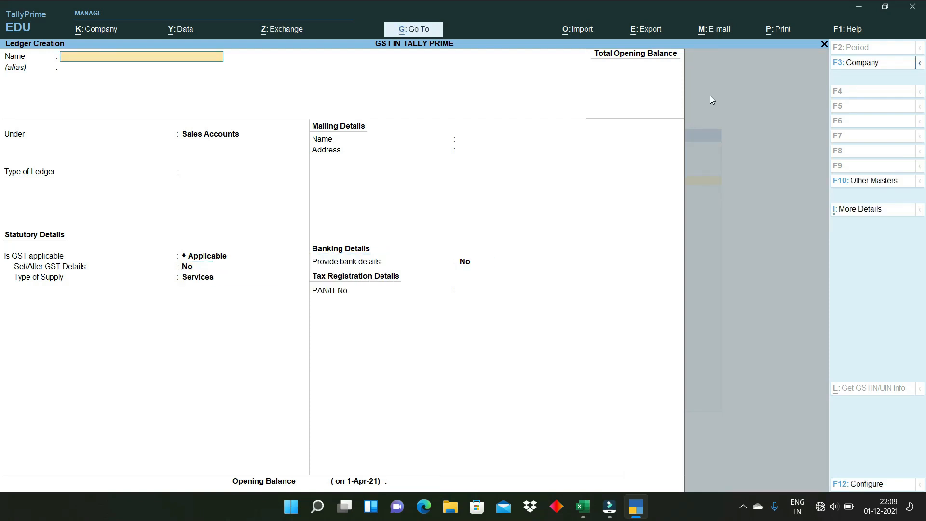
# - Create SGST under Duties & Taxes as GST State Tax, 0 %, rounding Not Applicable, and save it
pyautogui.write('SGST')
pyautogui.press('Return')
pyautogui.press('Return')
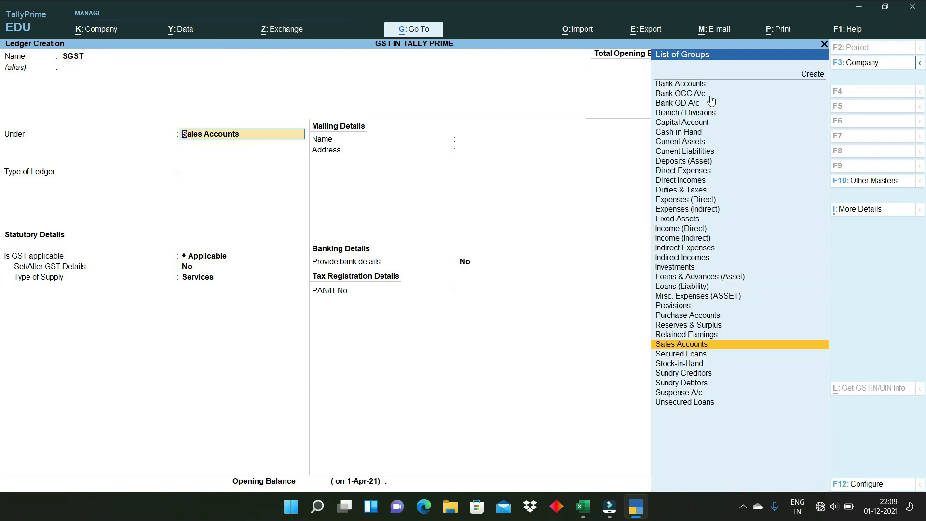
pyautogui.write('D')
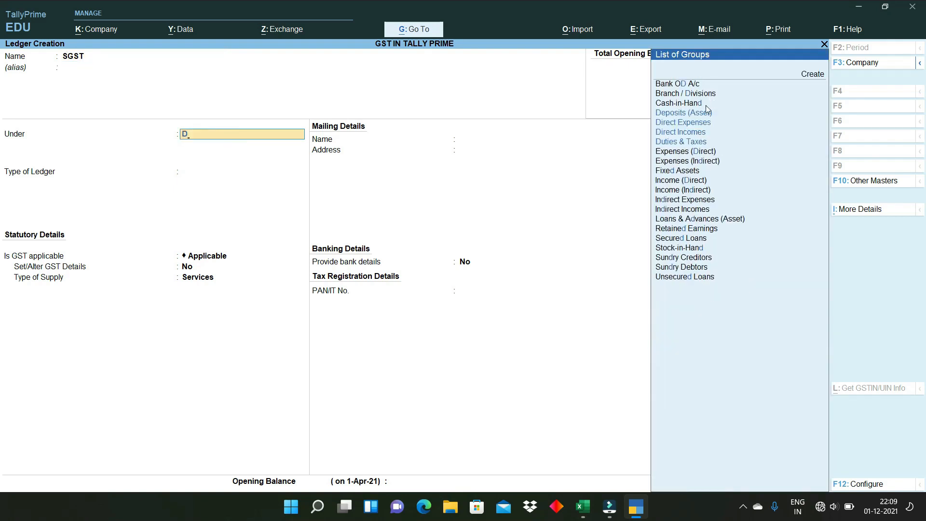
pyautogui.write('UT')
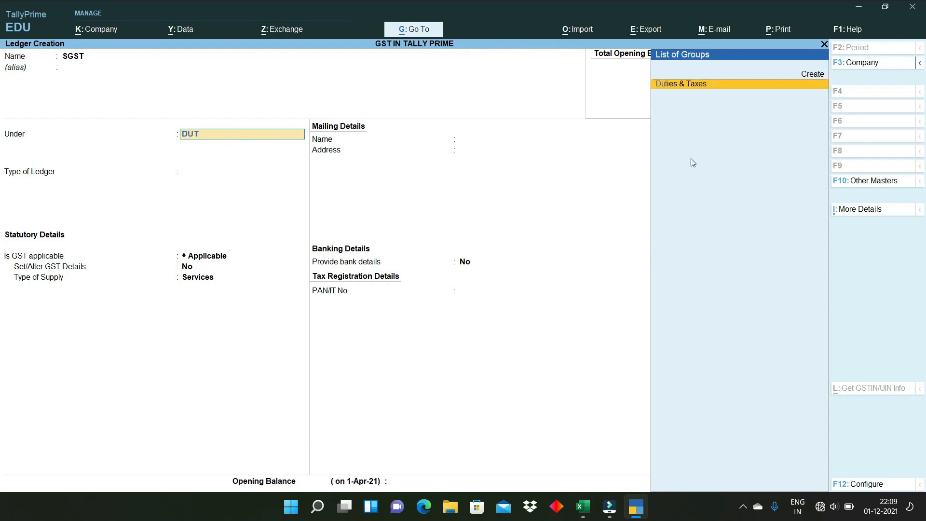
pyautogui.press('Return')
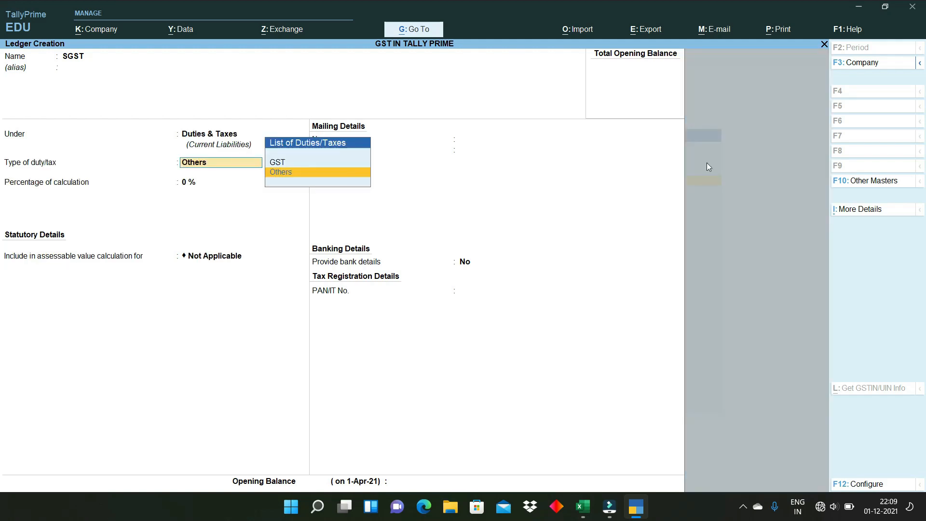
pyautogui.click(279, 163)
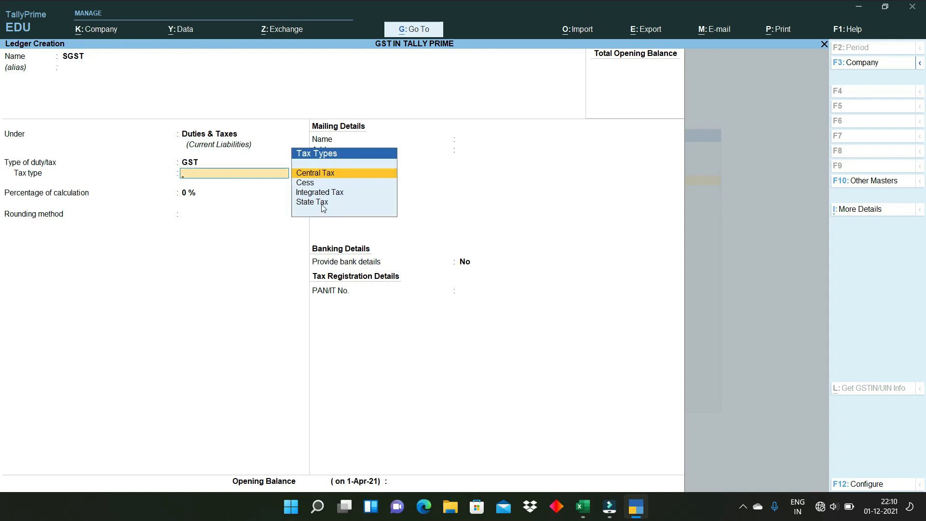
pyautogui.click(301, 203)
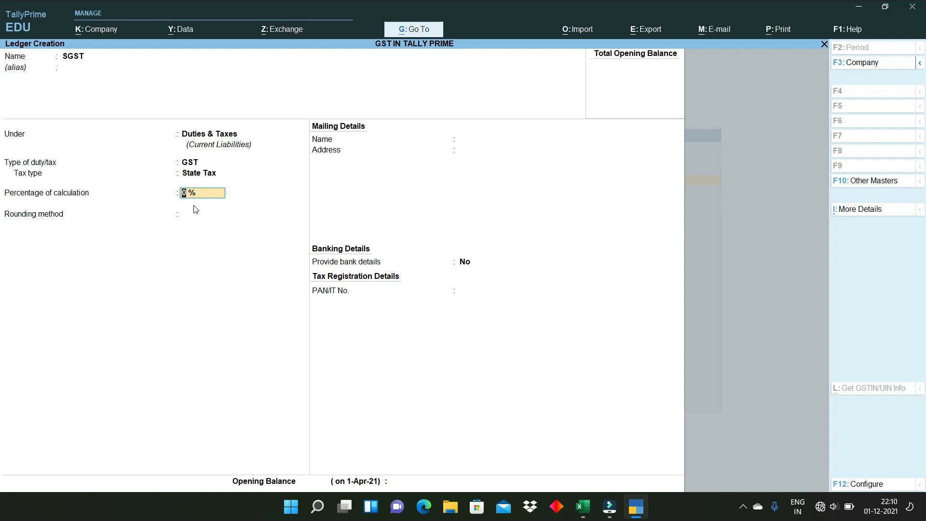
pyautogui.press('Return')
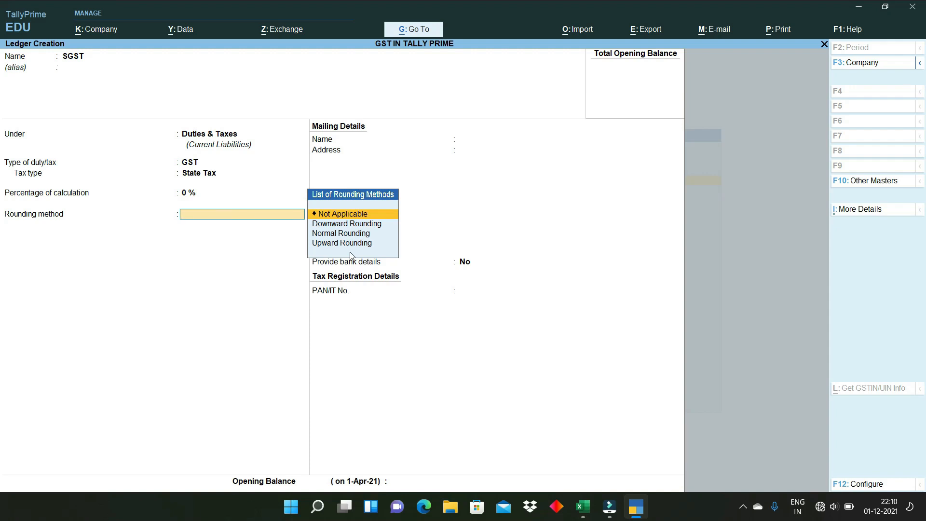
pyautogui.click(350, 215)
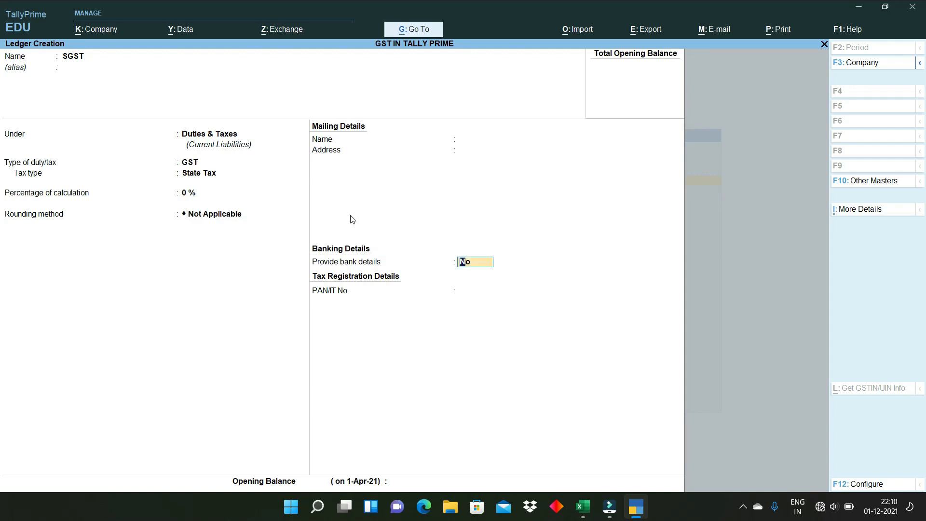
pyautogui.press('Return')
pyautogui.press('Return')
pyautogui.press('Return')
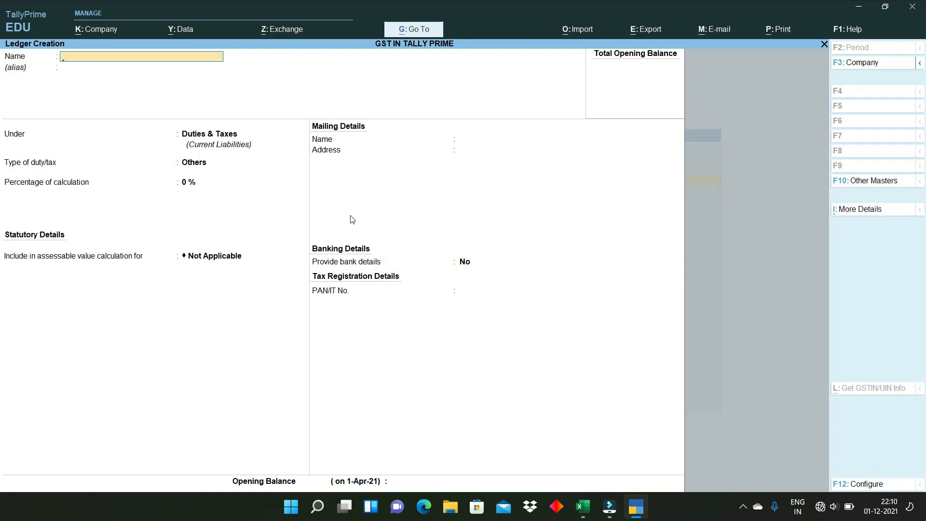
# - Create CGST under Duties & Taxes as GST Central Tax, rounding Not Applicable, and save it
pyautogui.write('CGST')
pyautogui.press('Return')
pyautogui.press('Return')
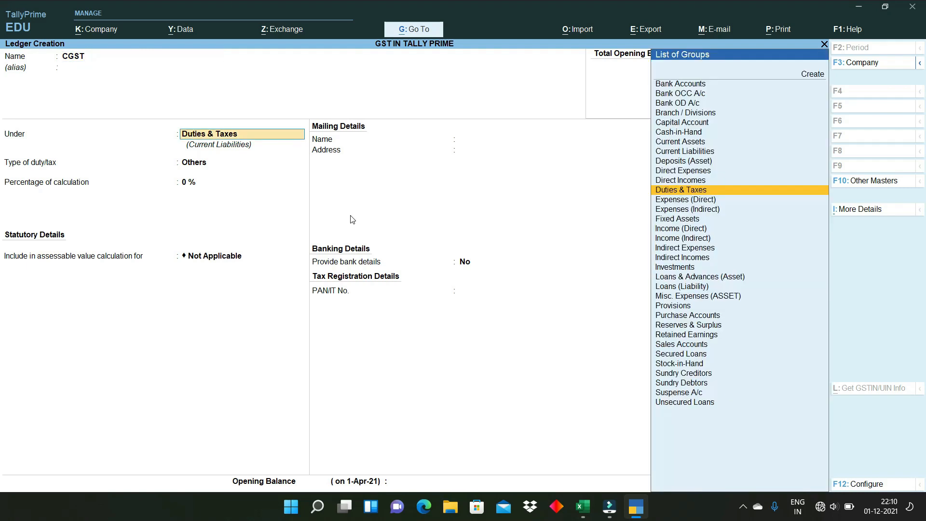
pyautogui.press('Return')
pyautogui.press('Up')
pyautogui.press('Return')
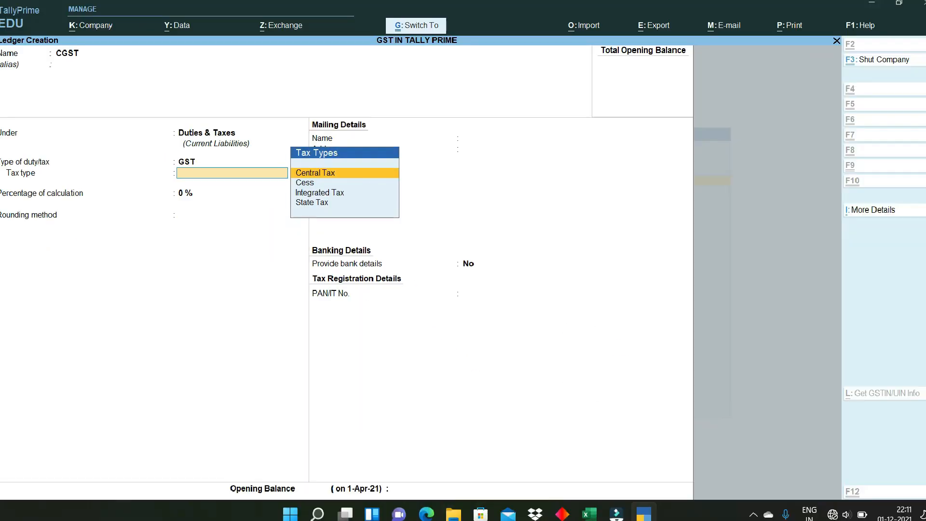
pyautogui.press('Return')
pyautogui.press('Return')
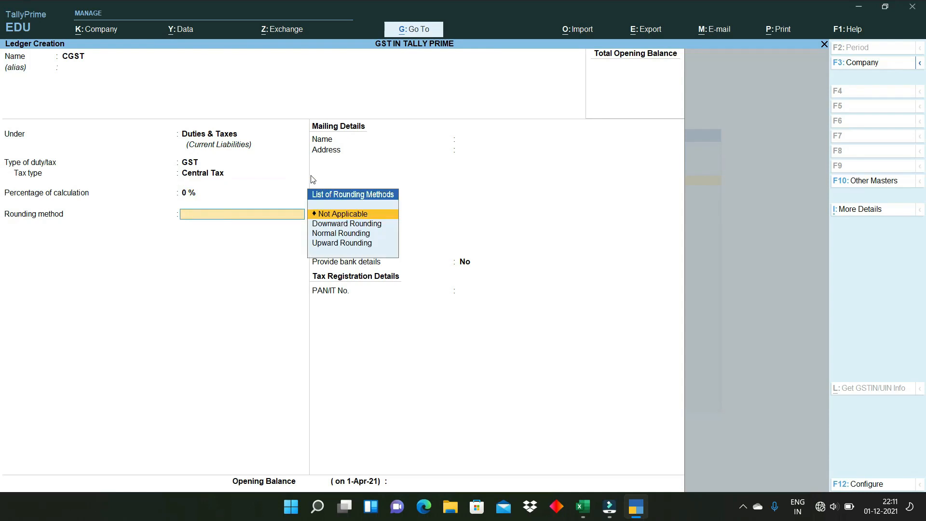
pyautogui.press('Down')
pyautogui.press('Down')
pyautogui.press('Up')
pyautogui.press('Up')
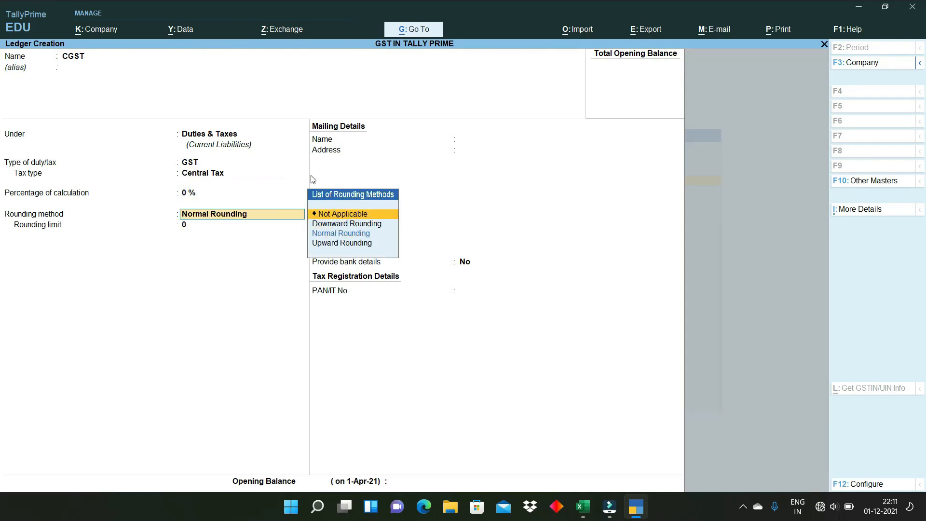
pyautogui.press('Return')
pyautogui.press('Return')
pyautogui.press('Return')
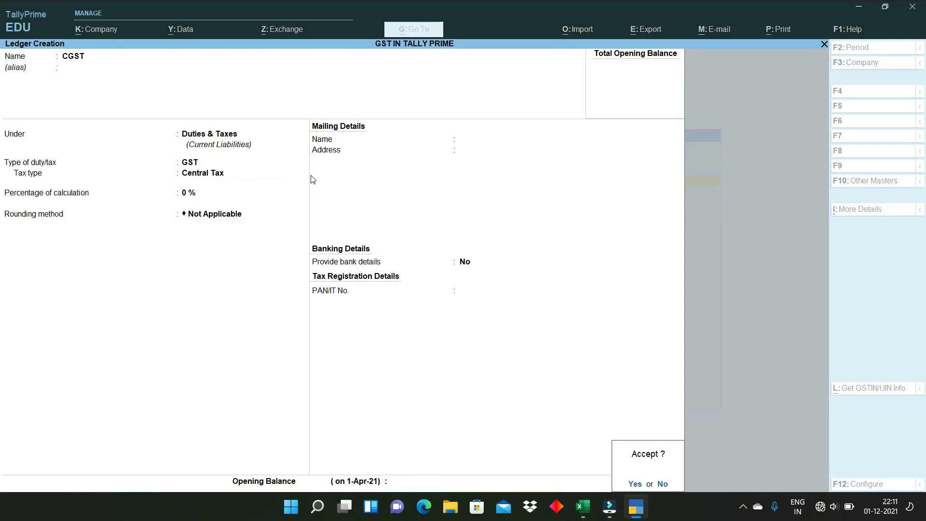
pyautogui.press('Return')
# - Enter IGST under Duties & Taxes as GST Integrated Tax, accepting the remaining defaults
pyautogui.write('IGST')
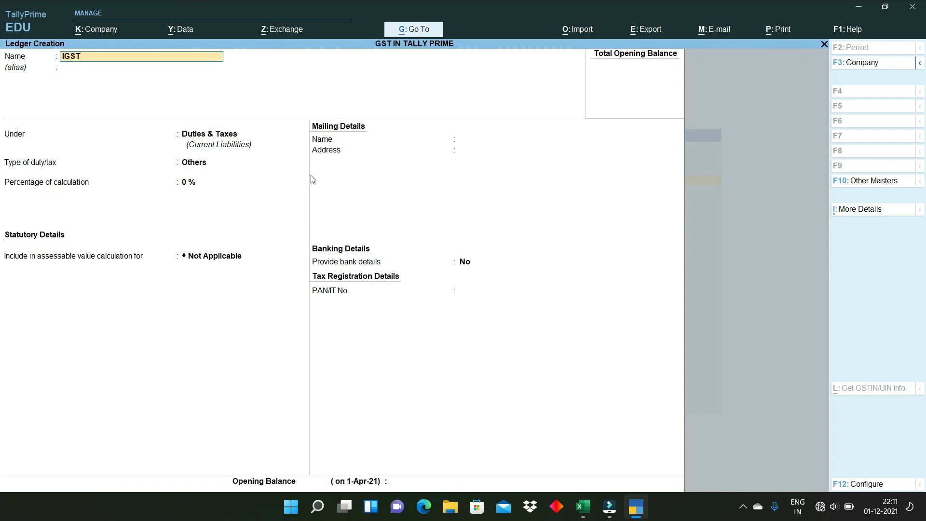
pyautogui.press('Return')
pyautogui.press('Return')
pyautogui.press('Return')
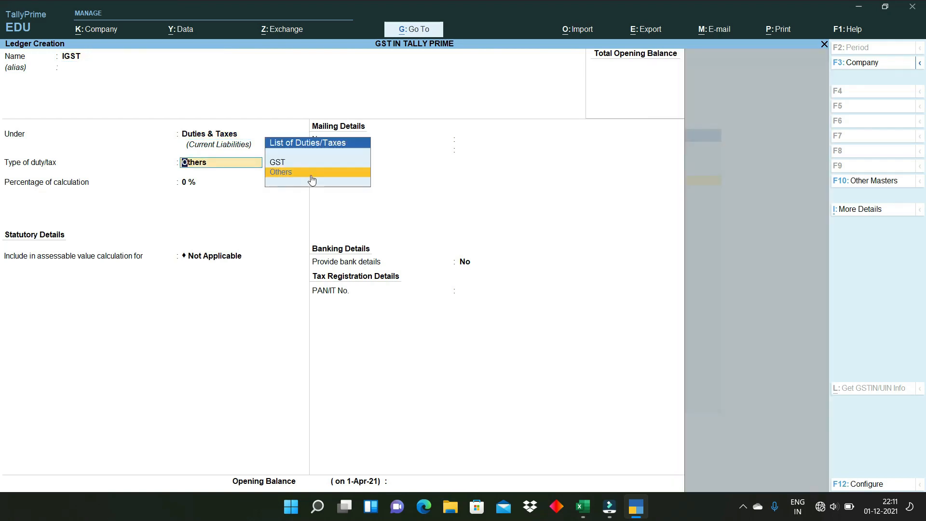
pyautogui.press('Up')
pyautogui.press('Return')
pyautogui.press('Down')
pyautogui.press('Down')
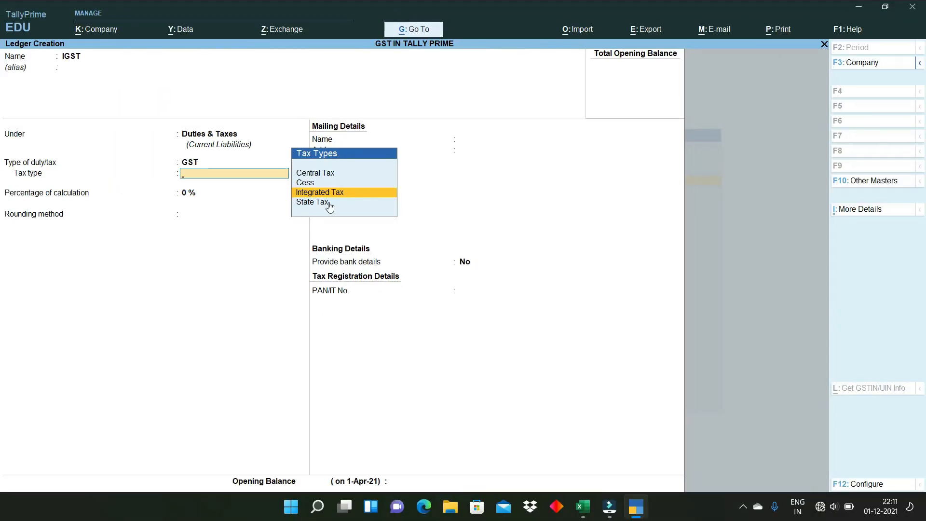
pyautogui.press('Return')
pyautogui.press('Return')
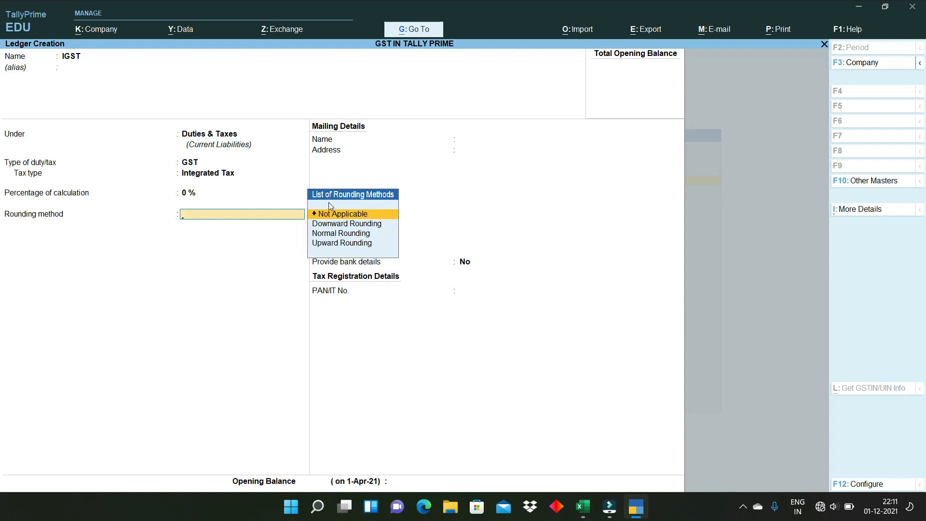
pyautogui.press('Return')
pyautogui.press('Return')
pyautogui.press('Return')
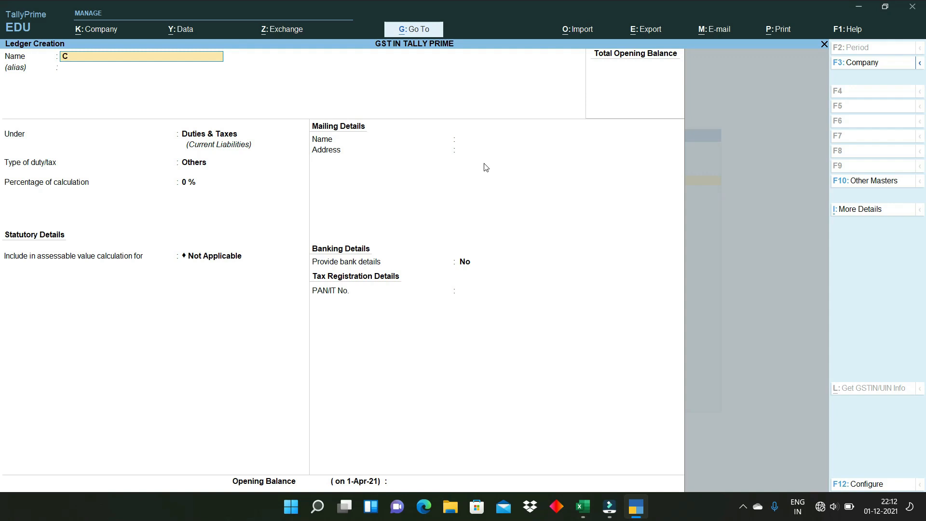
# - Name the ledger CUTOMER LOCAL-URD under Sundry Debtors with bill-by-bill balances set to No
pyautogui.write('CUTOMER LOCAL-URD')
pyautogui.press('Return')
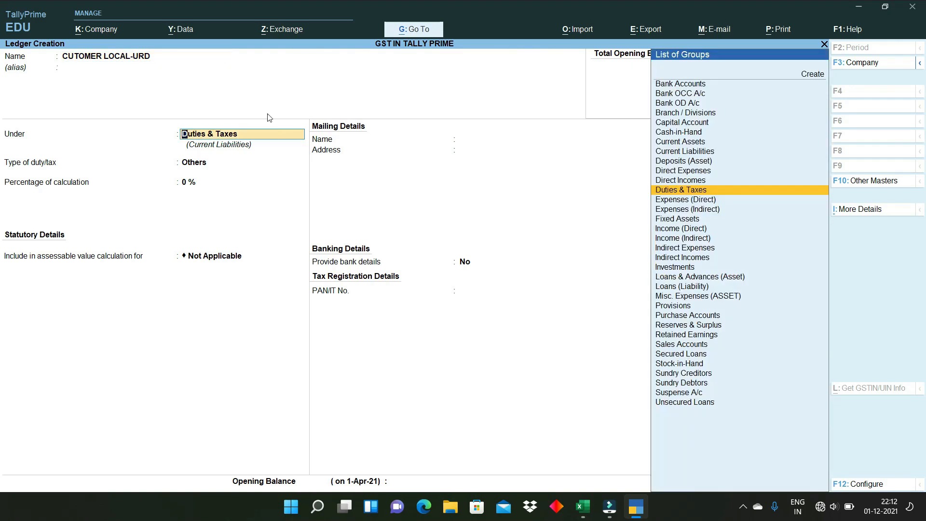
pyautogui.write('SUN')
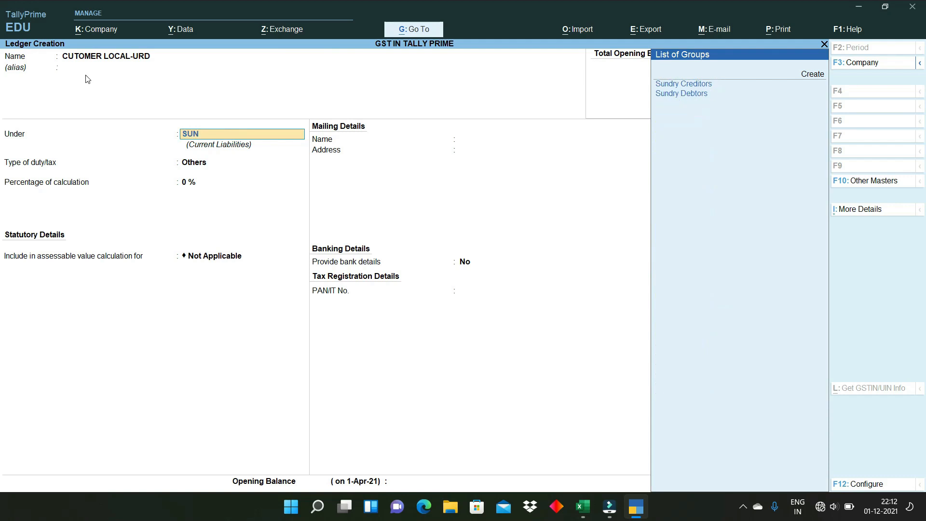
pyautogui.click(699, 98)
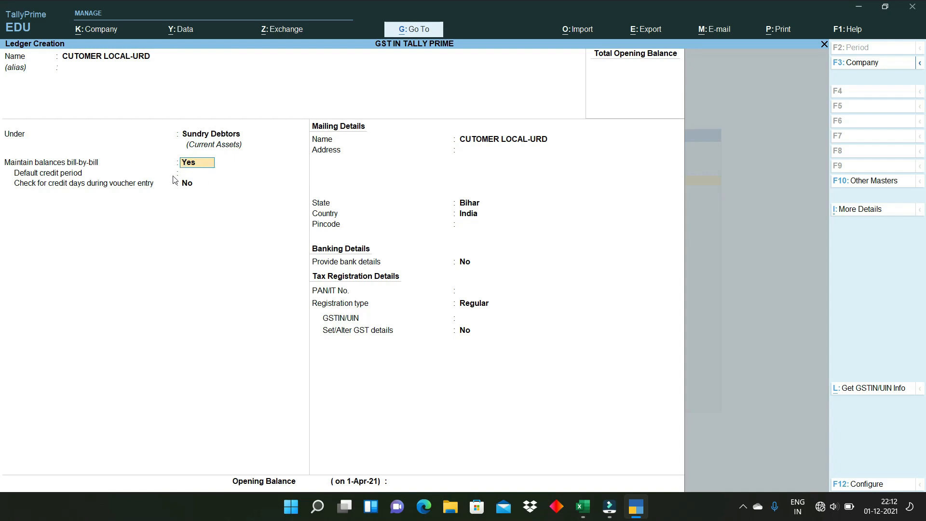
pyautogui.write('N')
pyautogui.press('Return')
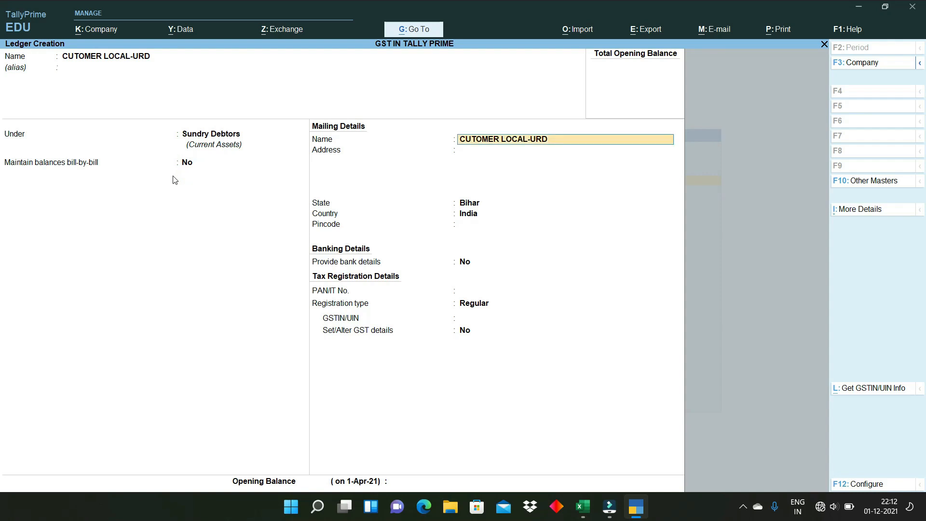
# - Set state Bihar and registration type Unregistered, then save the customer ledger
pyautogui.press('Return')
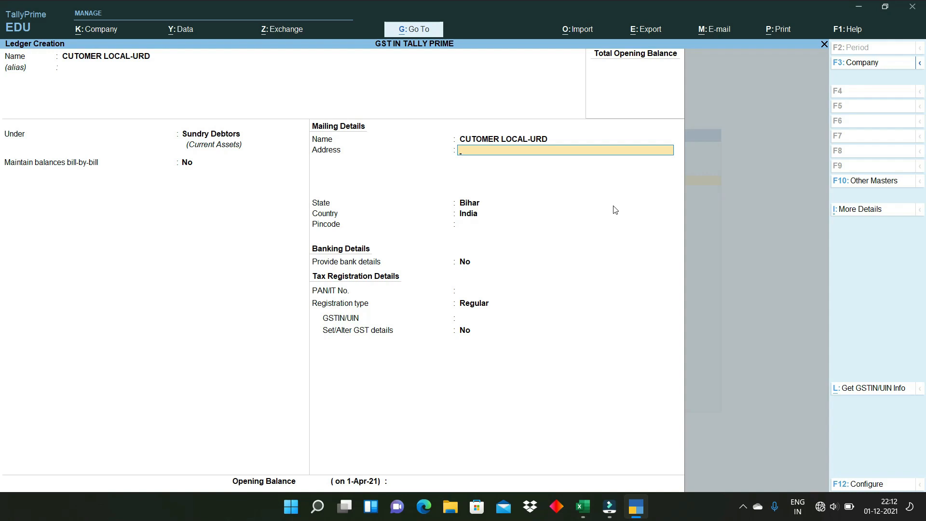
pyautogui.press('Return')
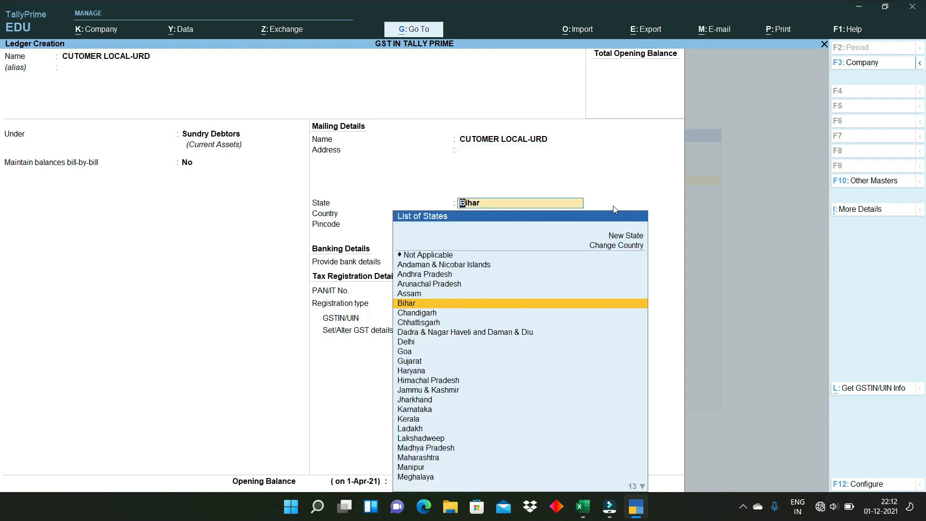
pyautogui.press('Return')
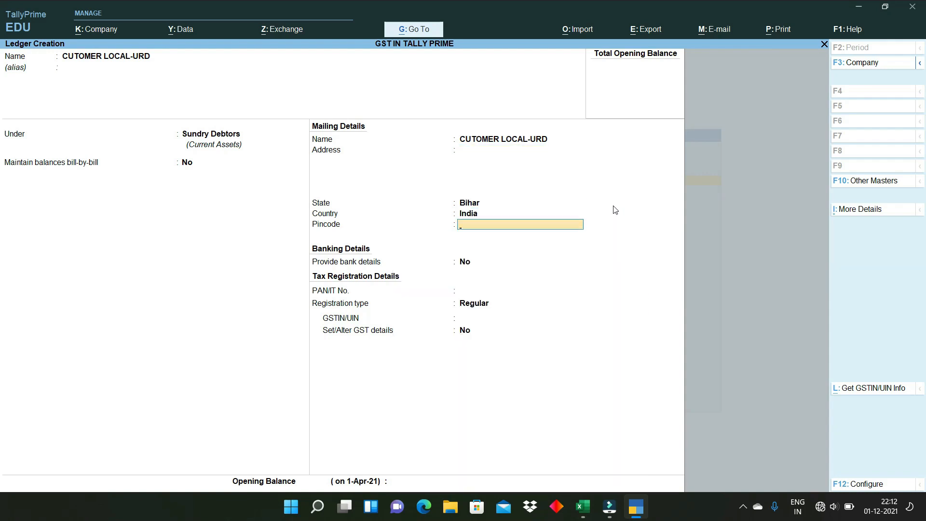
pyautogui.press('Return')
pyautogui.press('Return')
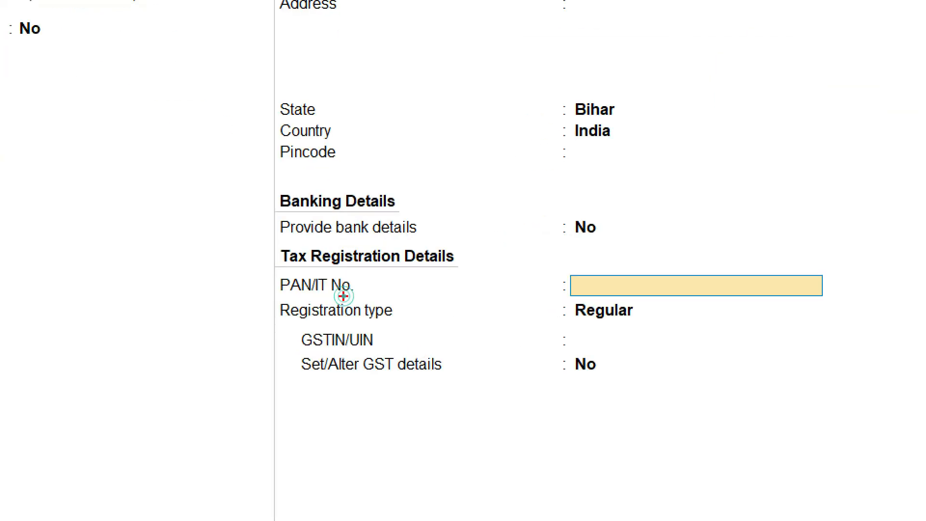
pyautogui.moveTo(362, 290); pyautogui.dragTo(443, 279)
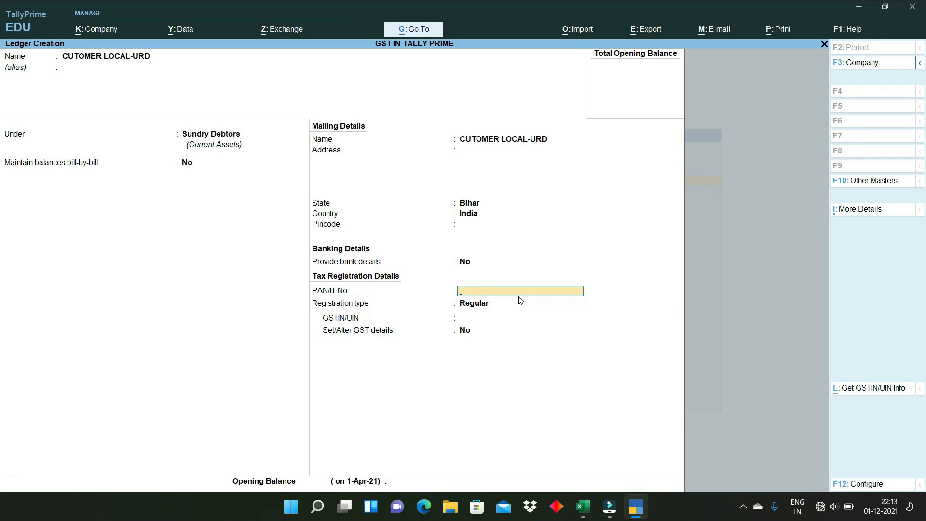
pyautogui.click(520, 303)
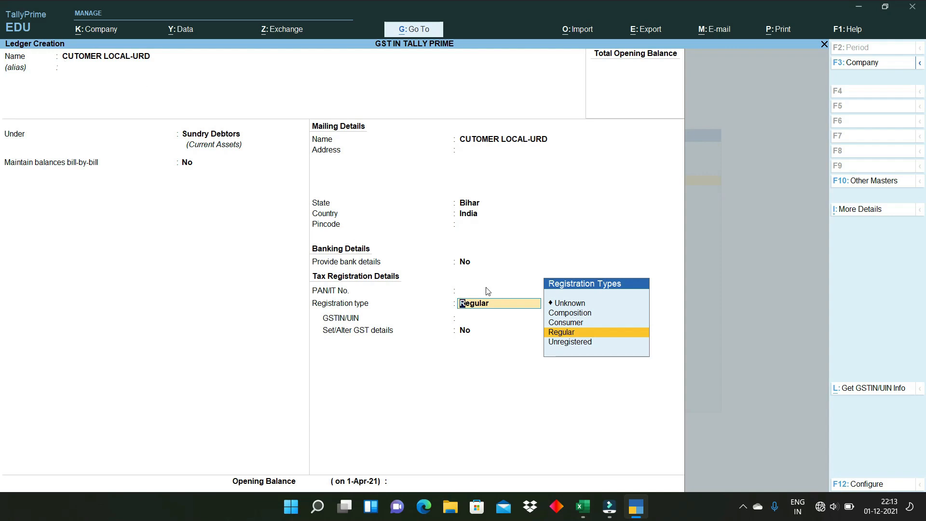
pyautogui.press('ctrl')
pyautogui.click(574, 343)
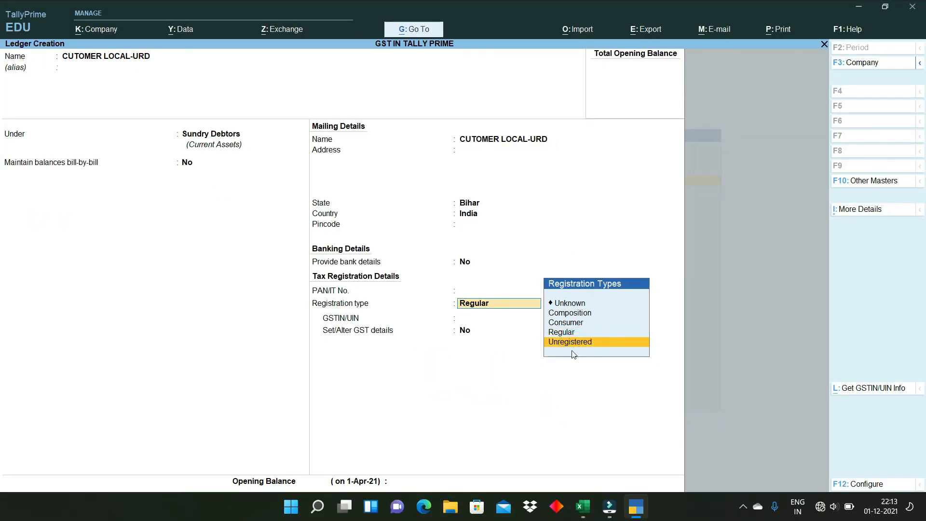
pyautogui.press('Return')
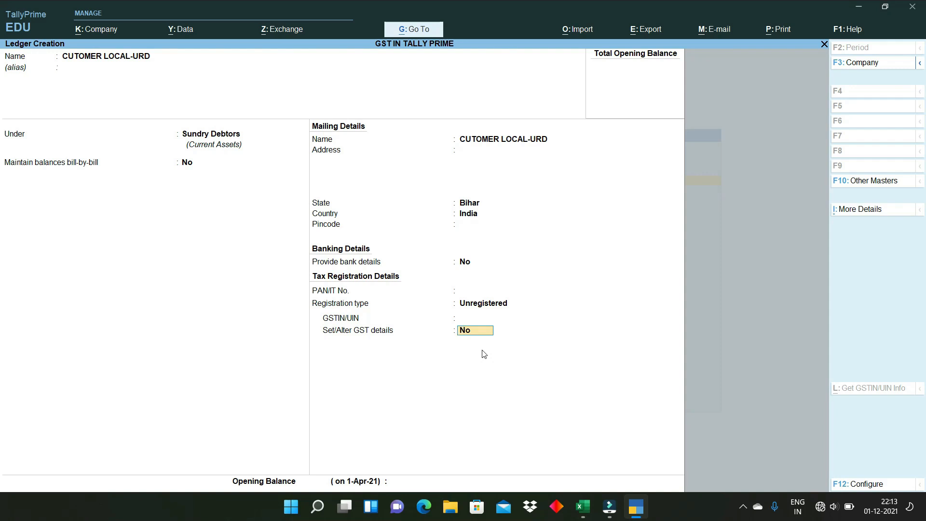
pyautogui.press('Return')
pyautogui.press('Return')
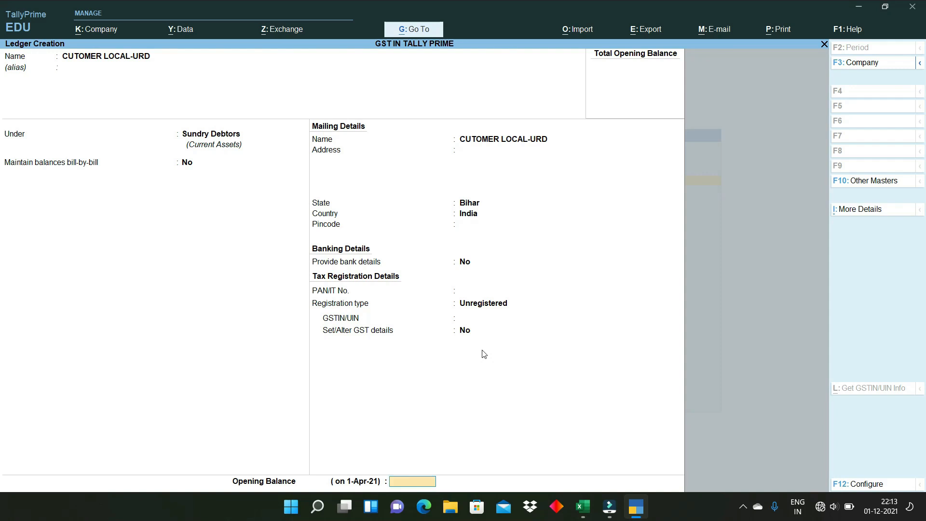
pyautogui.press('Return')
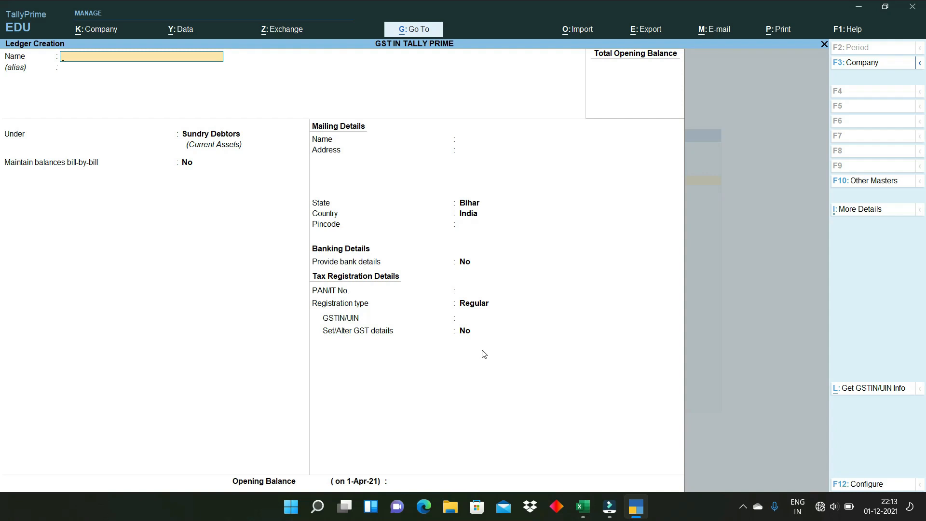
# - Enter the customer's name under Sundry Debtors and type the party's address
pyautogui.press('Return')
pyautogui.press('Return')
pyautogui.press('Return')
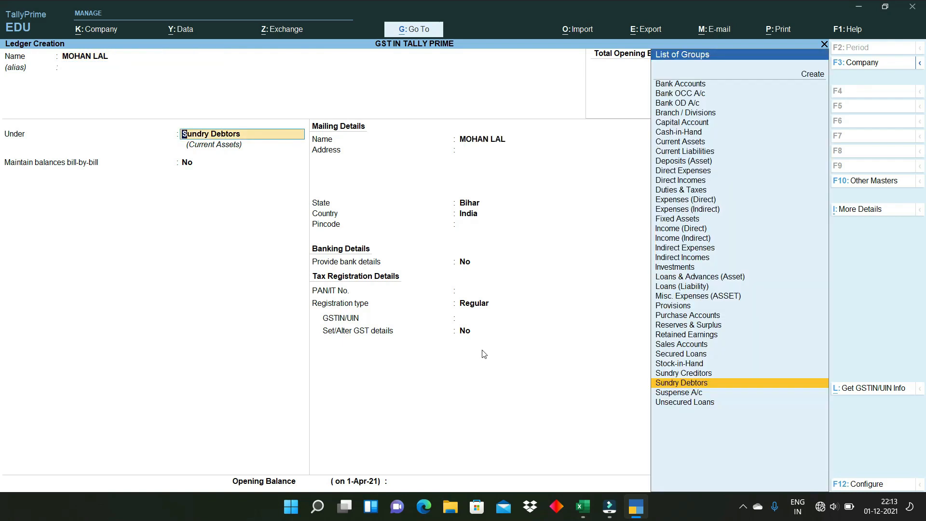
pyautogui.press('Return')
pyautogui.press('Return')
pyautogui.write('B')
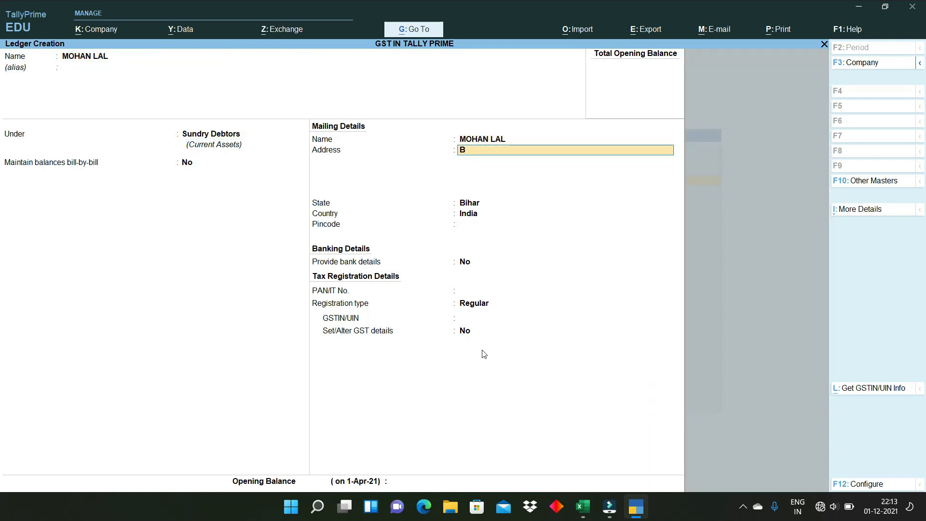
pyautogui.write('HAGAL;PUR')
pyautogui.press('BackSpace')
pyautogui.press('BackSpace')
pyautogui.press('BackSpace')
pyautogui.write('PUR')
pyautogui.press('Return')
pyautogui.press('Return')
# - Add the pincode, keep Bihar, choose Regular, paste the GSTIN and set GST details to Yes
pyautogui.press('Return')
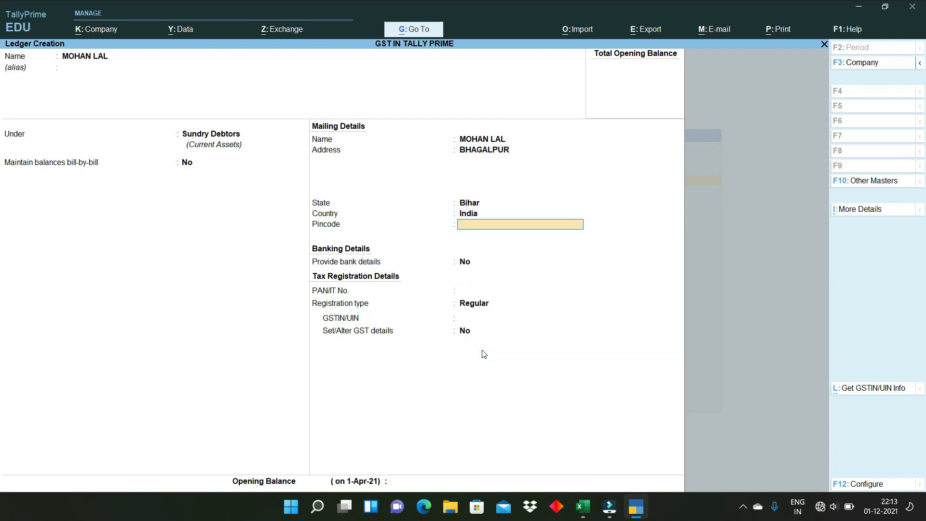
pyautogui.write('8120')
pyautogui.press('Return')
pyautogui.press('Return')
pyautogui.press('Return')
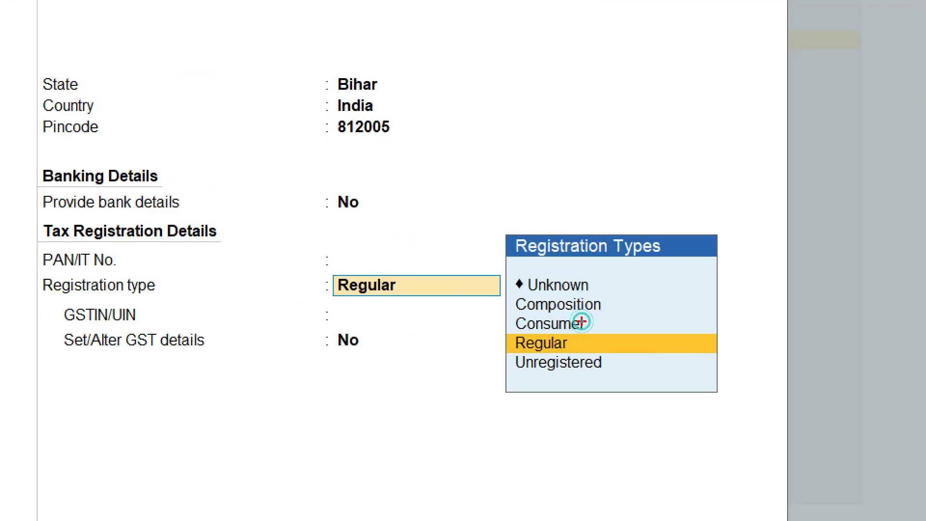
pyautogui.moveTo(613, 303)
pyautogui.mouseDown()
pyautogui.moveTo(620, 314)
pyautogui.moveTo(690, 272)
pyautogui.mouseUp()
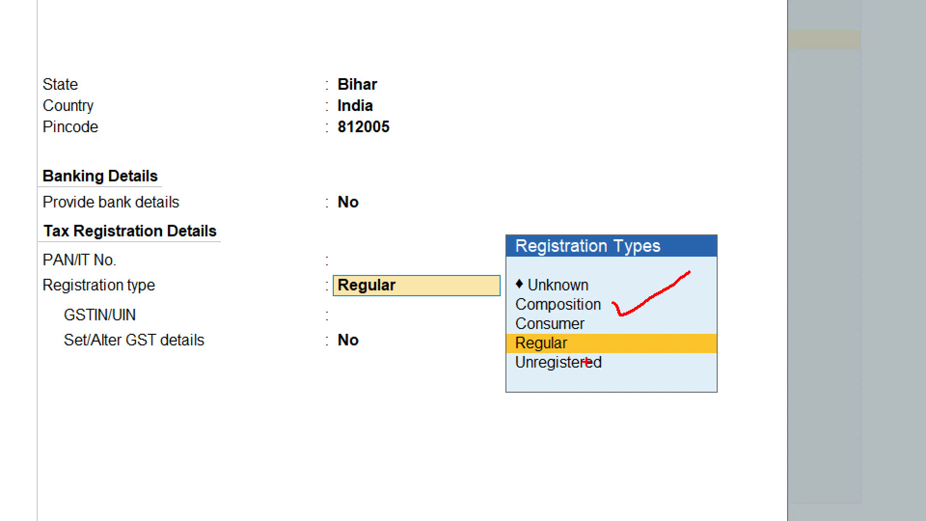
pyautogui.moveTo(588, 341)
pyautogui.mouseDown()
pyautogui.moveTo(594, 348)
pyautogui.moveTo(682, 314)
pyautogui.mouseUp()
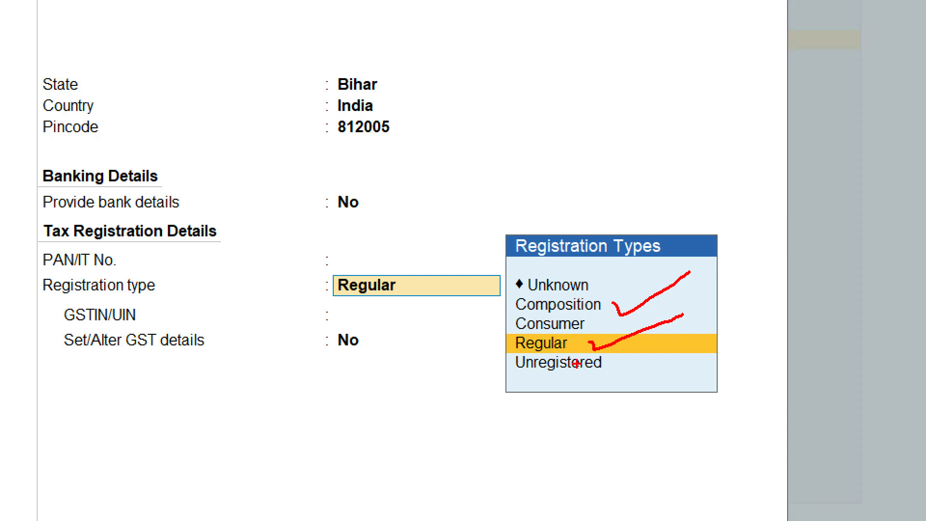
pyautogui.press('Escape')
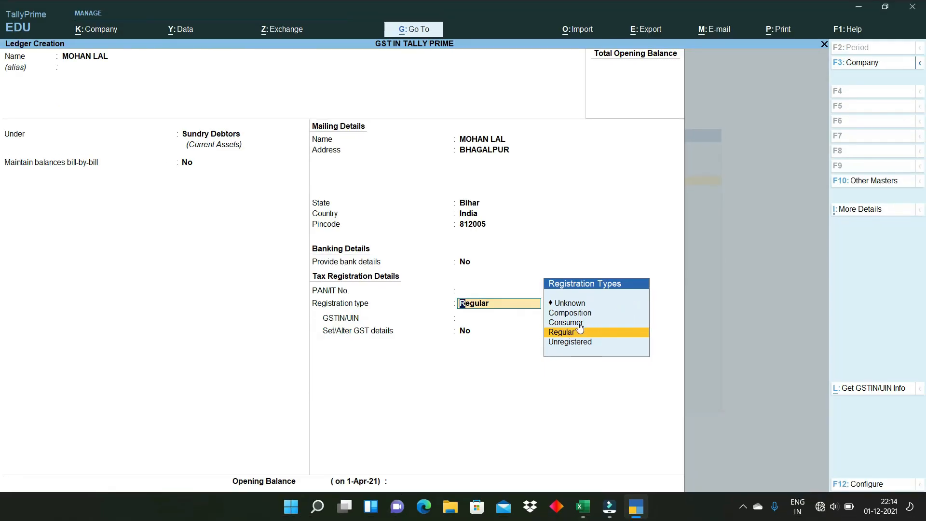
pyautogui.click(576, 336)
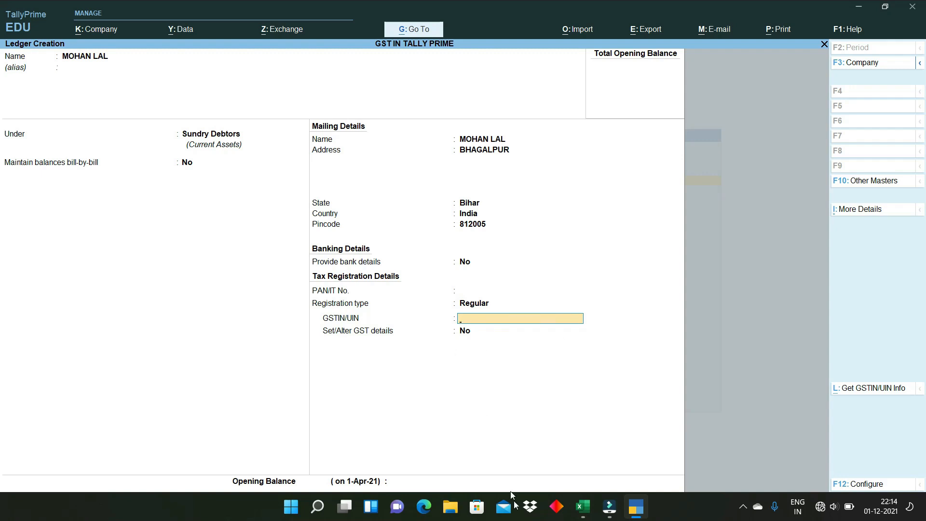
pyautogui.press('Return')
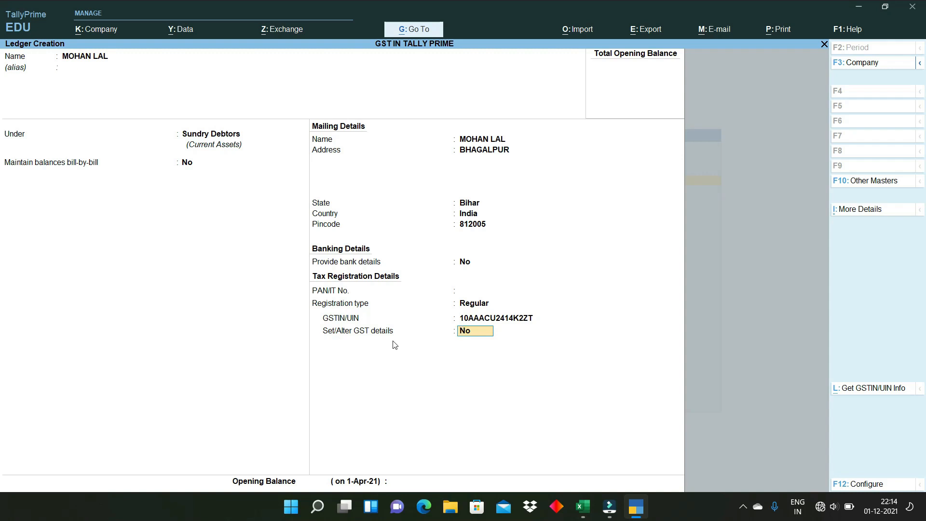
pyautogui.write('y')
pyautogui.press('Return')
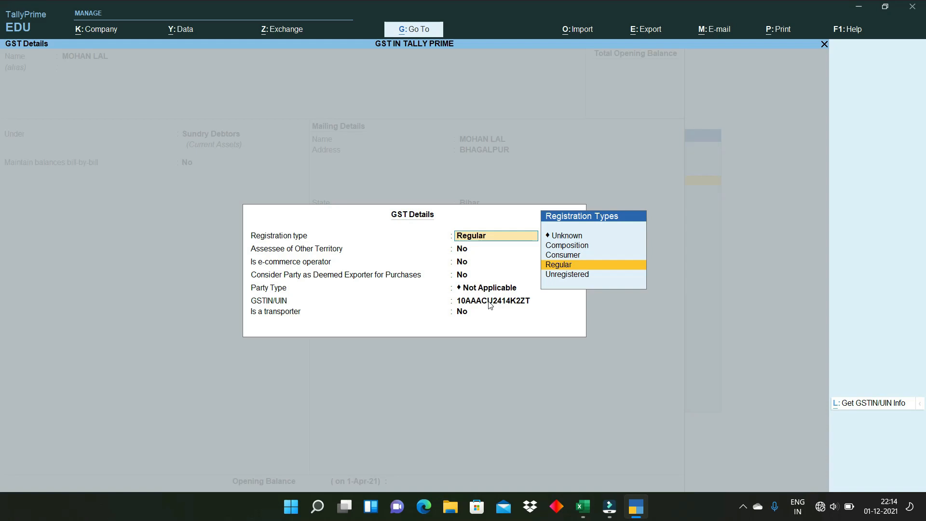
# - Keep Regular registration and No for other territory in GST details, then save the customer ledger
pyautogui.press('Return')
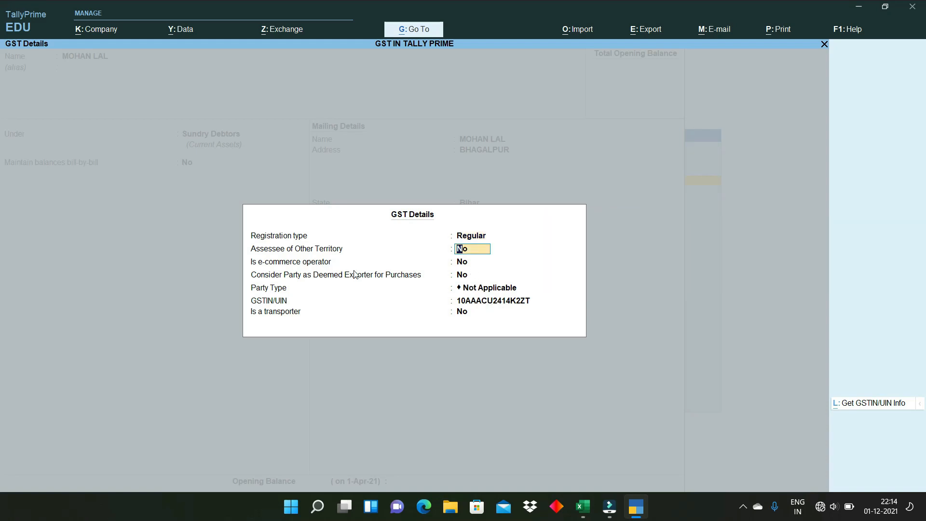
pyautogui.press('Return')
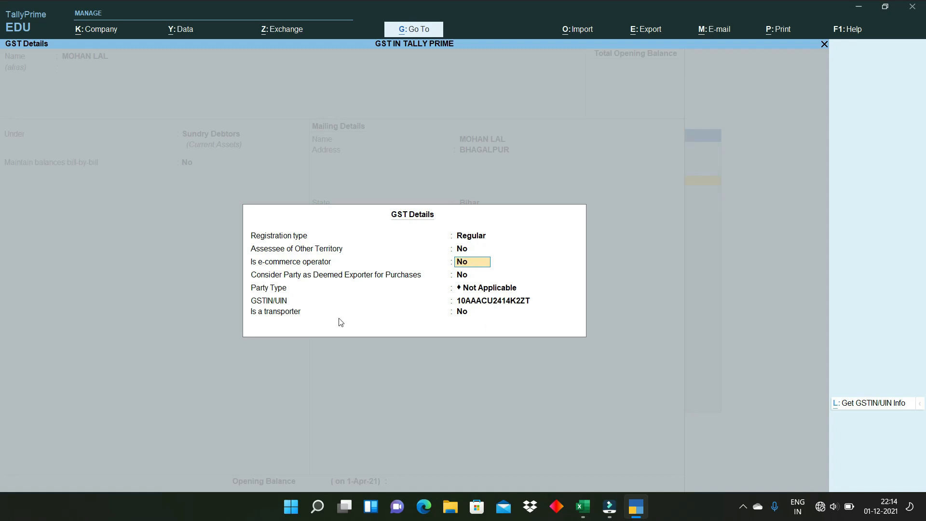
pyautogui.hotkey('ctrl', '1')
pyautogui.click(282, 323)
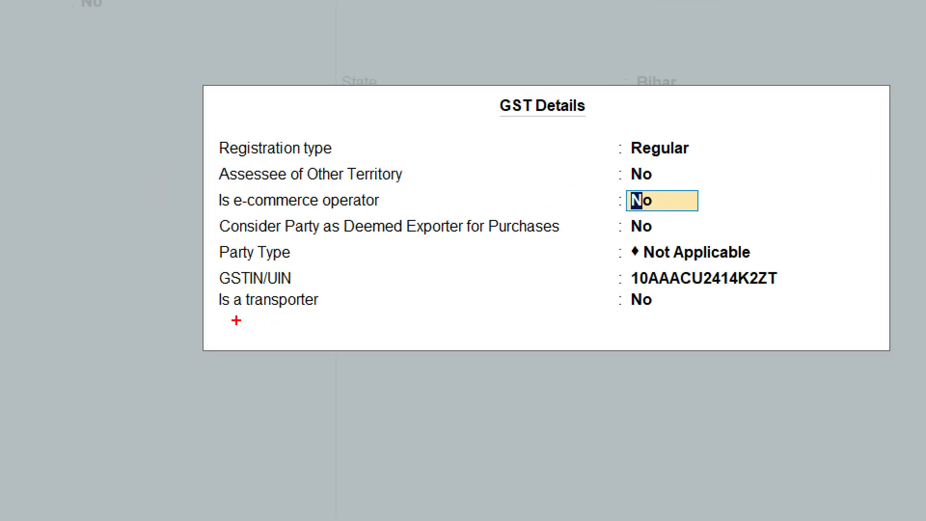
pyautogui.moveTo(235, 320); pyautogui.dragTo(353, 324)
pyautogui.press('Escape')
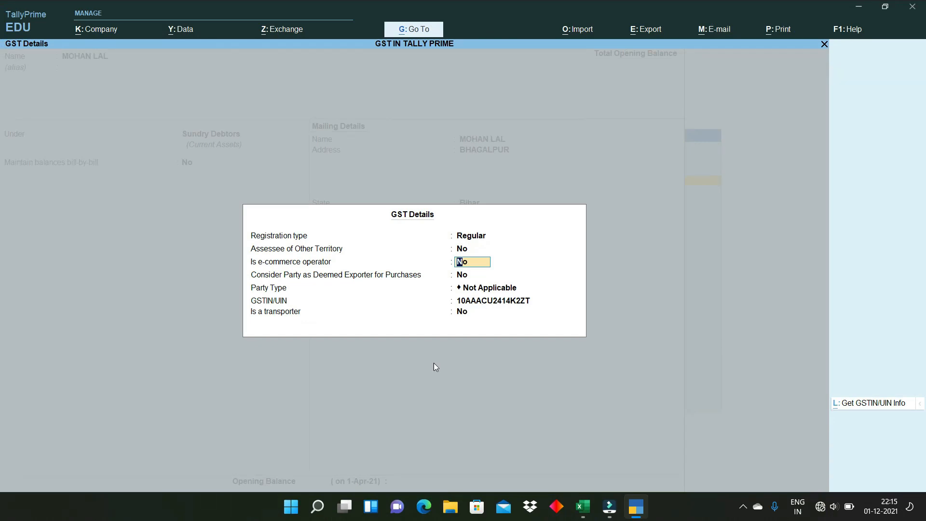
pyautogui.press('Return')
pyautogui.press('Return')
pyautogui.press('Return')
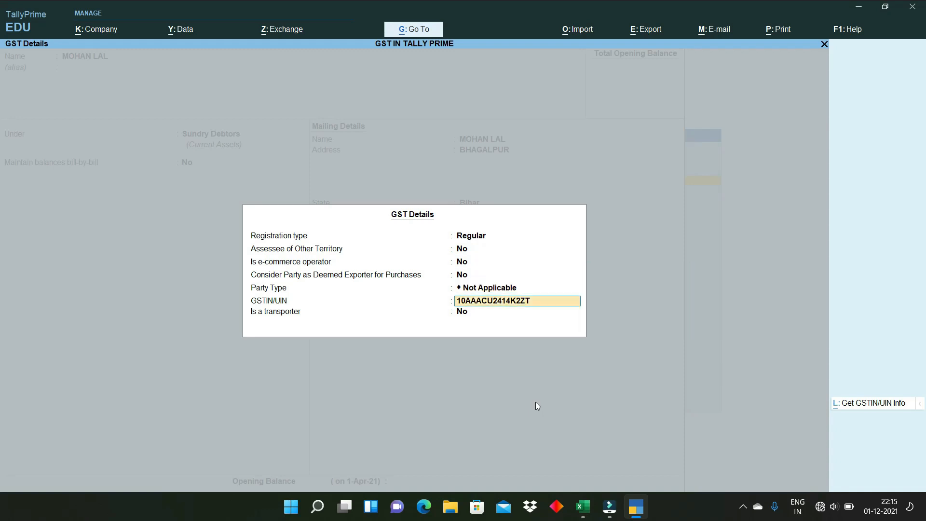
pyautogui.press('Return')
pyautogui.press('Return')
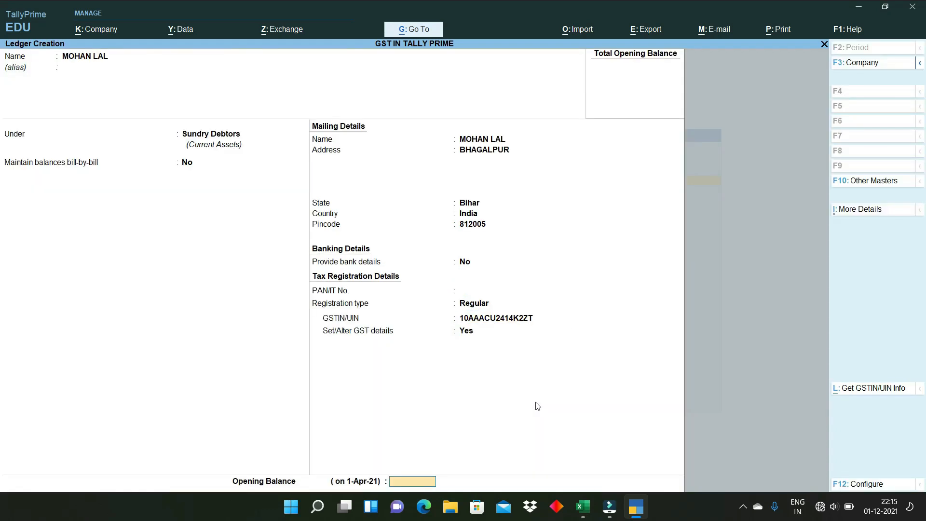
pyautogui.press('Return')
pyautogui.press('Return')
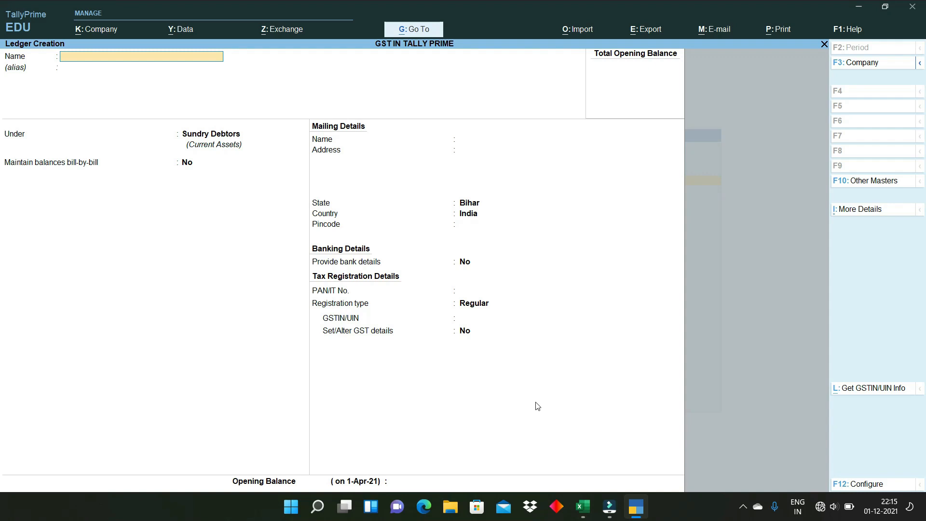
# - Name the ledger SUPPPLIER LOCAL under Sundry Creditors with bill-by-bill tracking on
pyautogui.write('SUPPPLIER LOCAL')
pyautogui.press('Return')
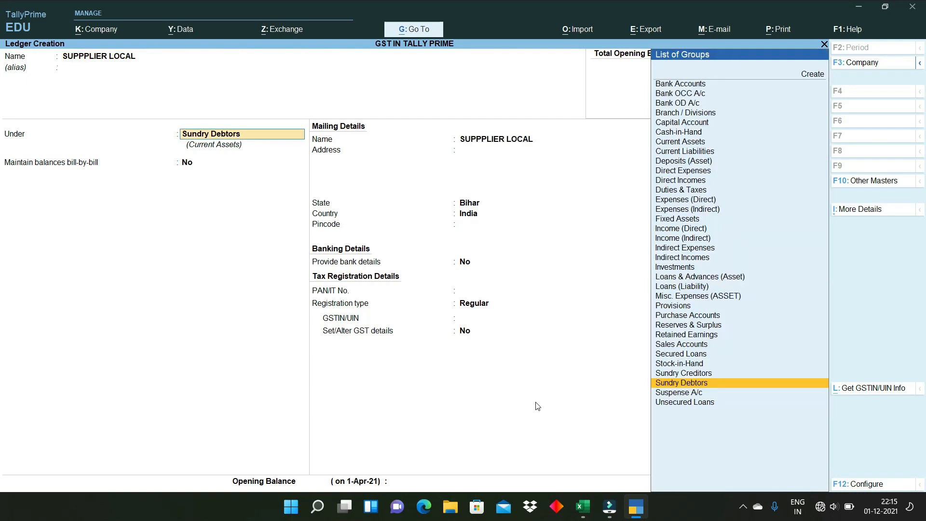
pyautogui.write('SUND')
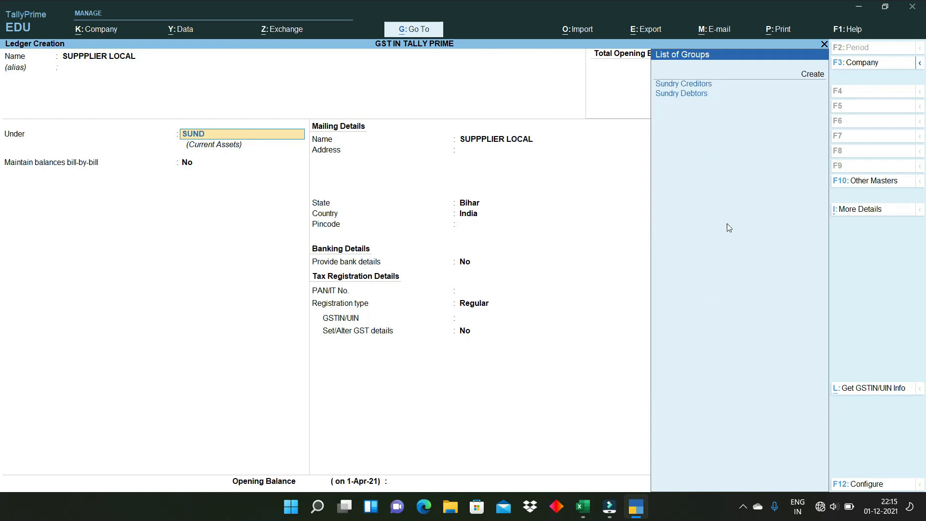
pyautogui.click(706, 87)
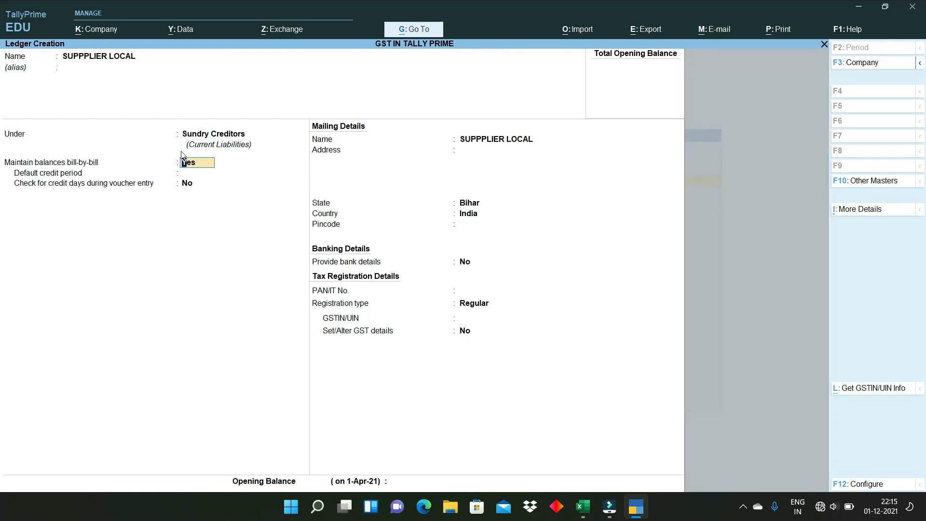
pyautogui.press('Return')
pyautogui.press('Return')
pyautogui.press('Return')
pyautogui.press('Return')
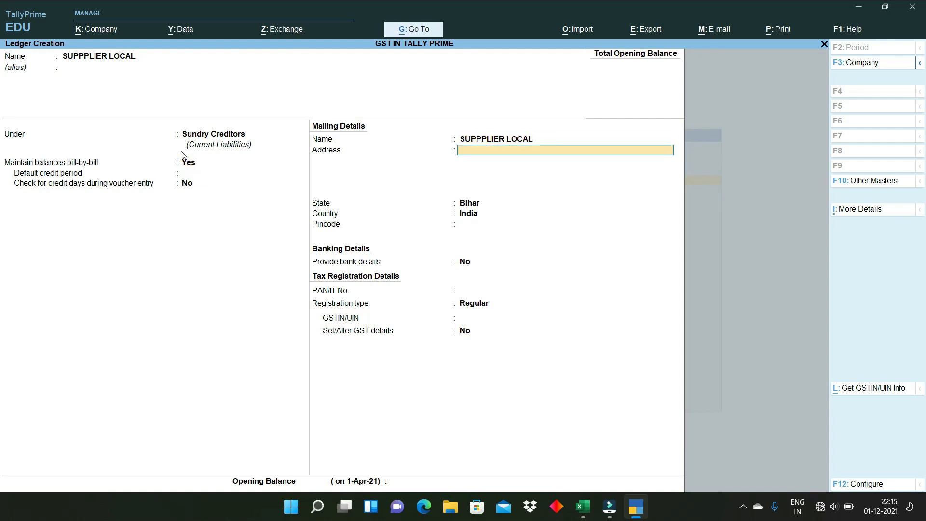
# - Fill in the address and pincode, keep Bihar and Regular, enter the GSTIN, and save
pyautogui.write('BHAAL')
pyautogui.press('BackSpace')
pyautogui.write('GALPUR')
pyautogui.press('Return')
pyautogui.press('Return')
pyautogui.press('Return')
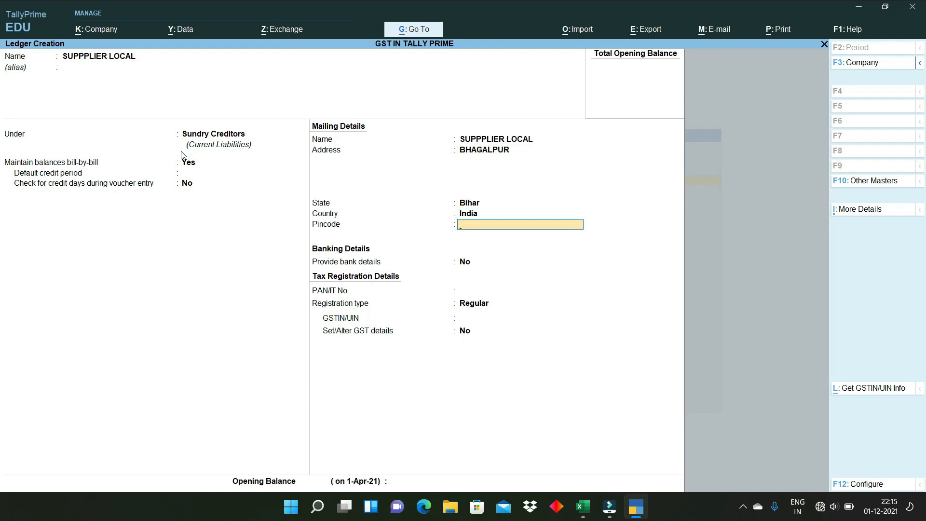
pyautogui.write('812007')
pyautogui.press('Return')
pyautogui.press('Return')
pyautogui.press('Return')
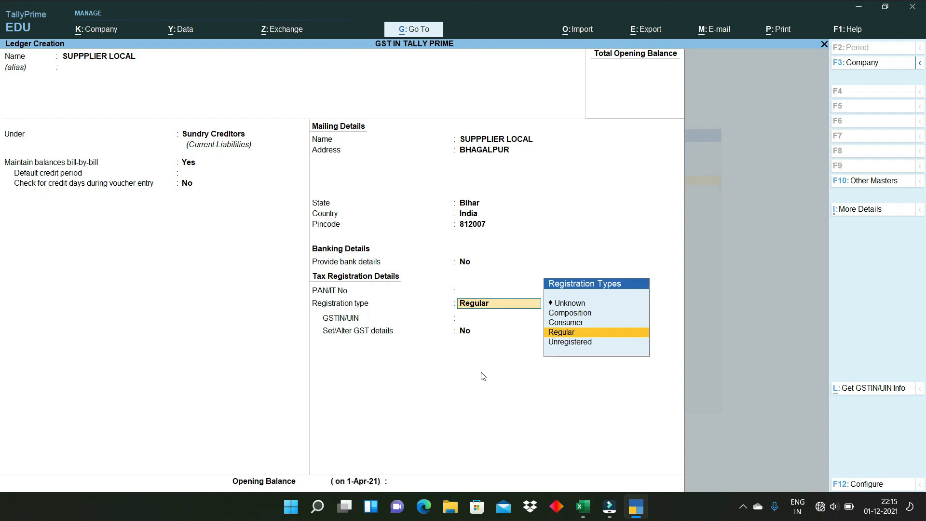
pyautogui.press('Return')
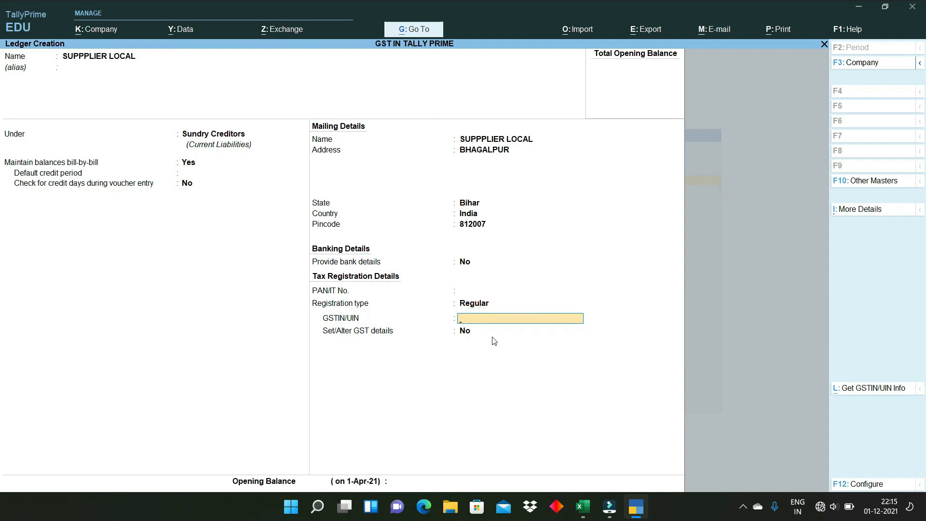
pyautogui.hotkey('alt', 'Tab')
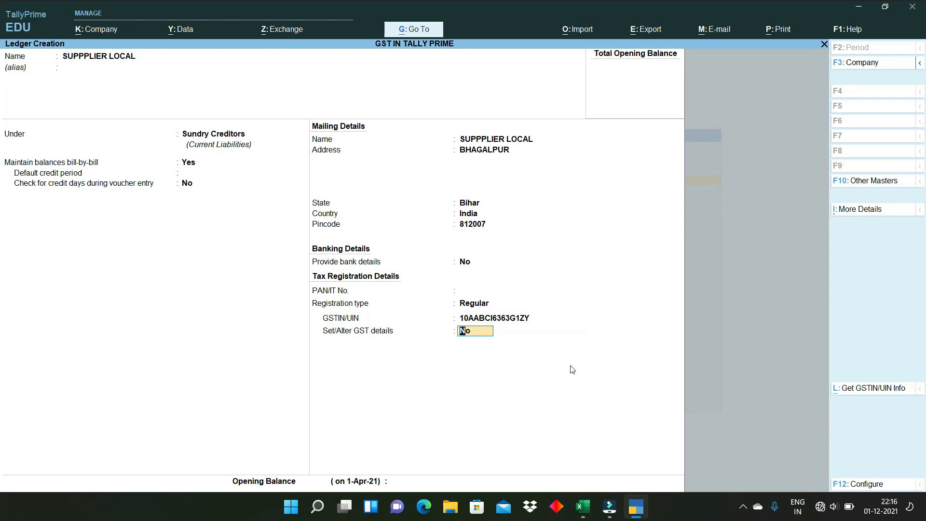
pyautogui.press('Return')
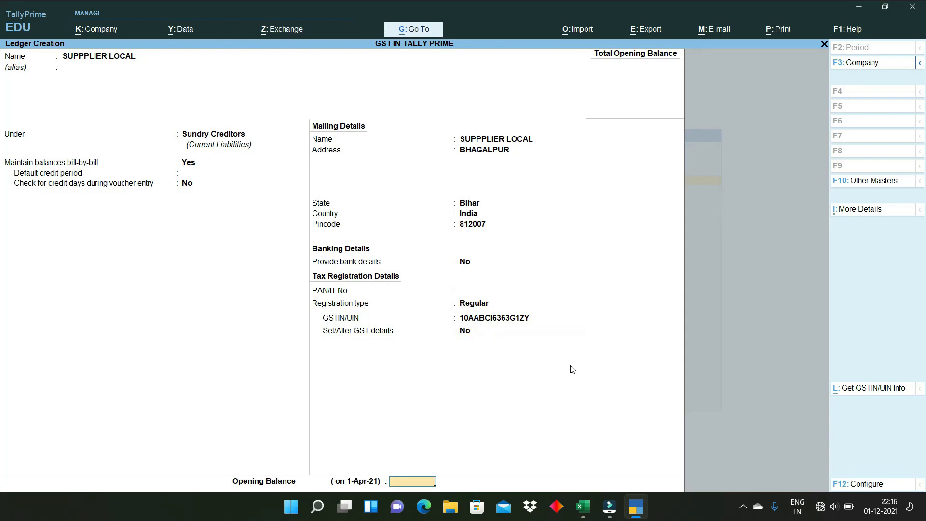
pyautogui.press('Return')
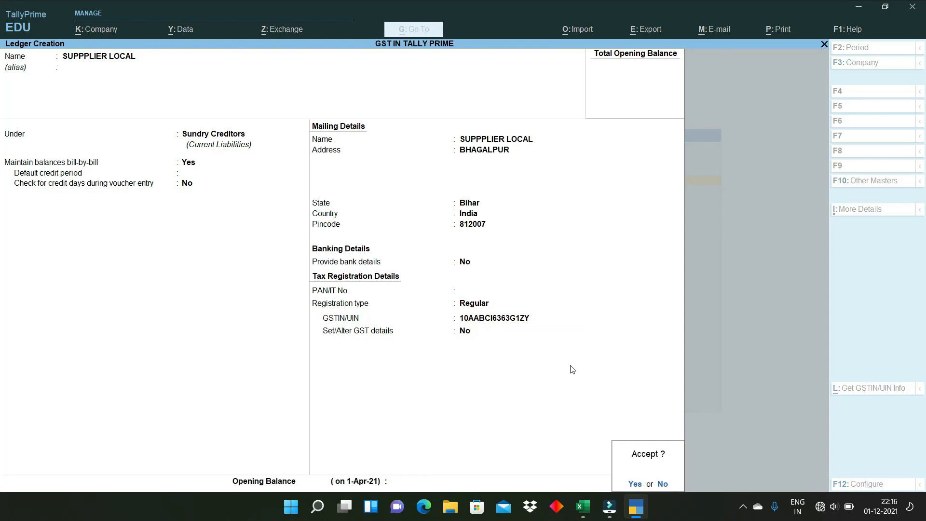
pyautogui.press('Return')
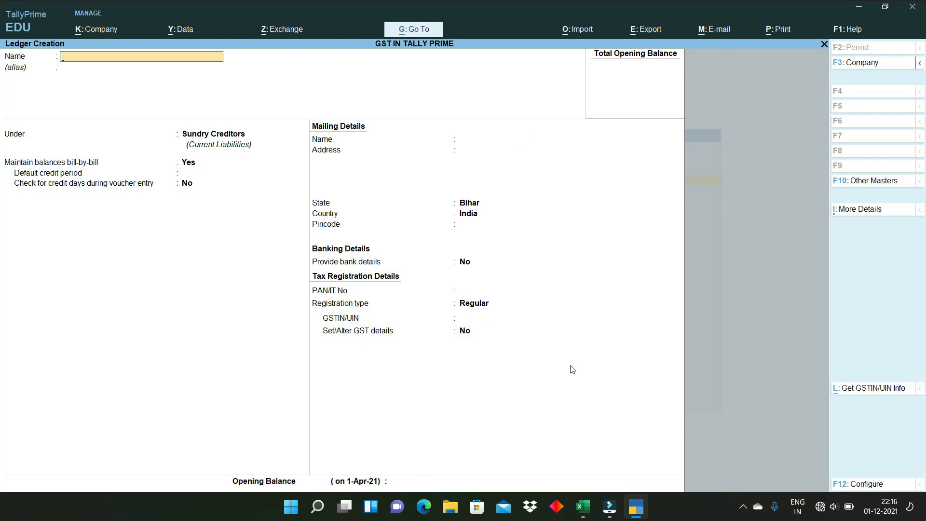
# - Enter the ledger name SUPLIER HARYANA and move through to the state field
pyautogui.write('SUPL')
pyautogui.write('IER HARYANA')
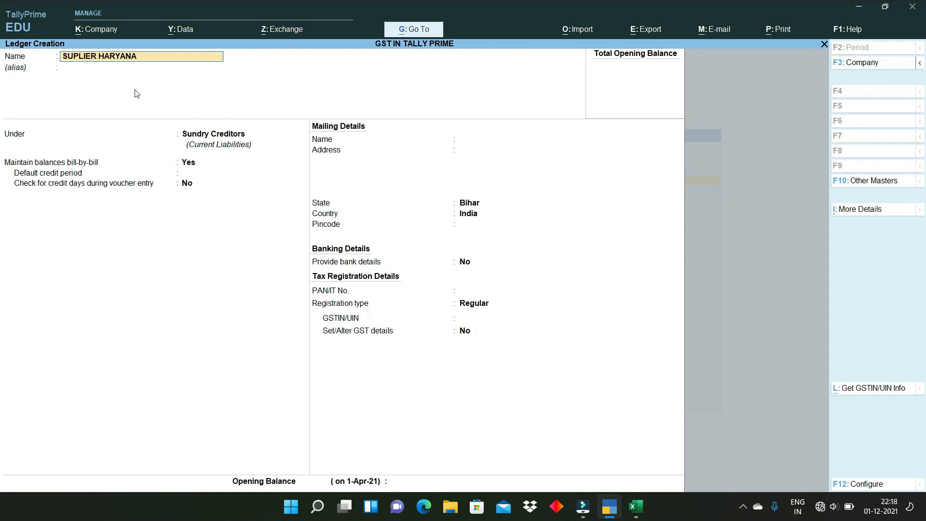
pyautogui.press('Return')
pyautogui.press('Return')
pyautogui.press('Return')
pyautogui.press('Return')
pyautogui.press('Return')
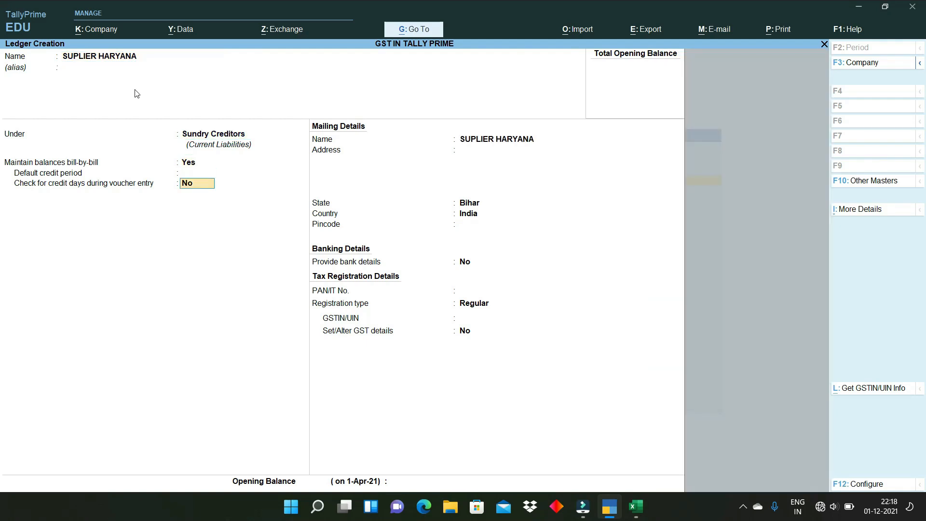
pyautogui.press('Return')
pyautogui.press('Return')
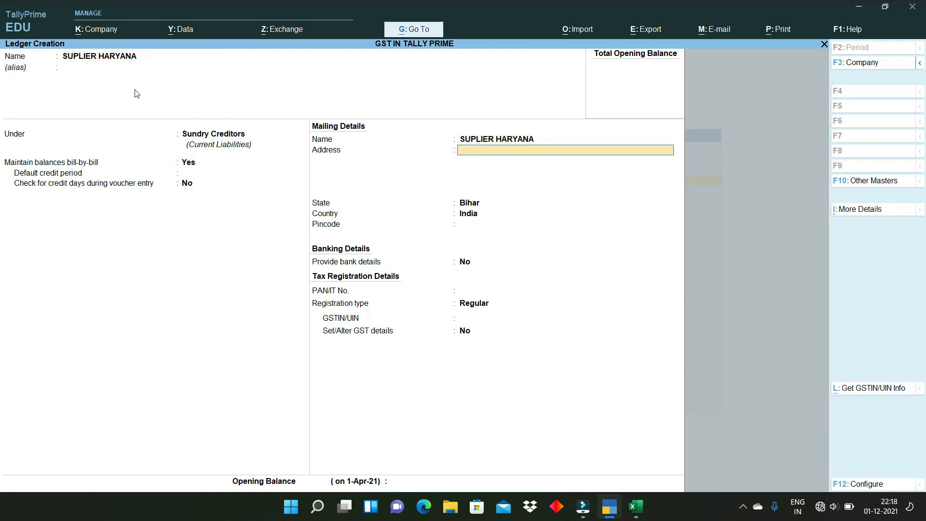
pyautogui.press('Return')
pyautogui.press('Return')
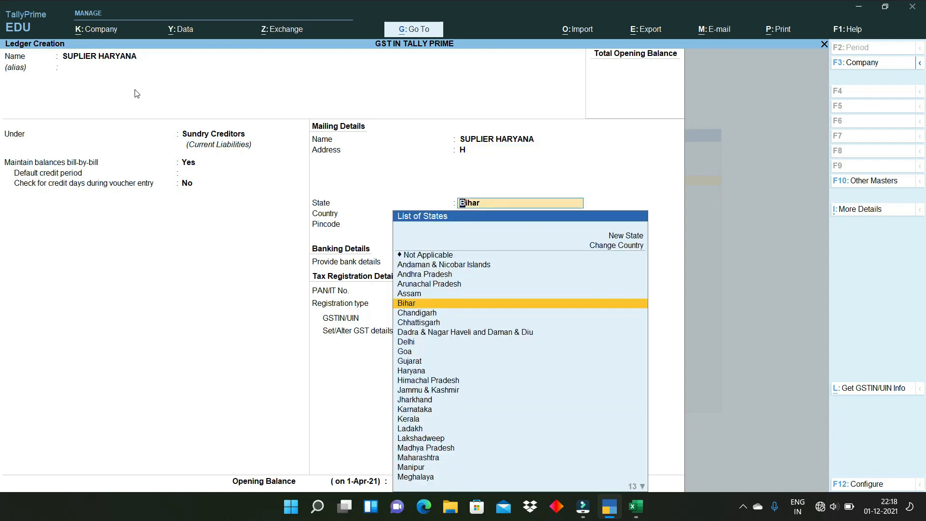
# - Set the state to Haryana, keep Regular registration, and paste the supplier's GSTIN
pyautogui.write('HAR')
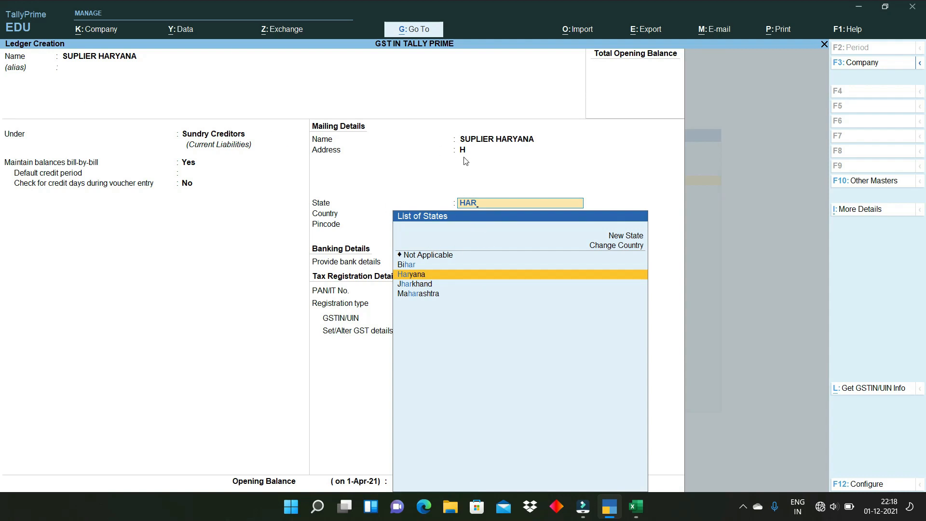
pyautogui.press('Return')
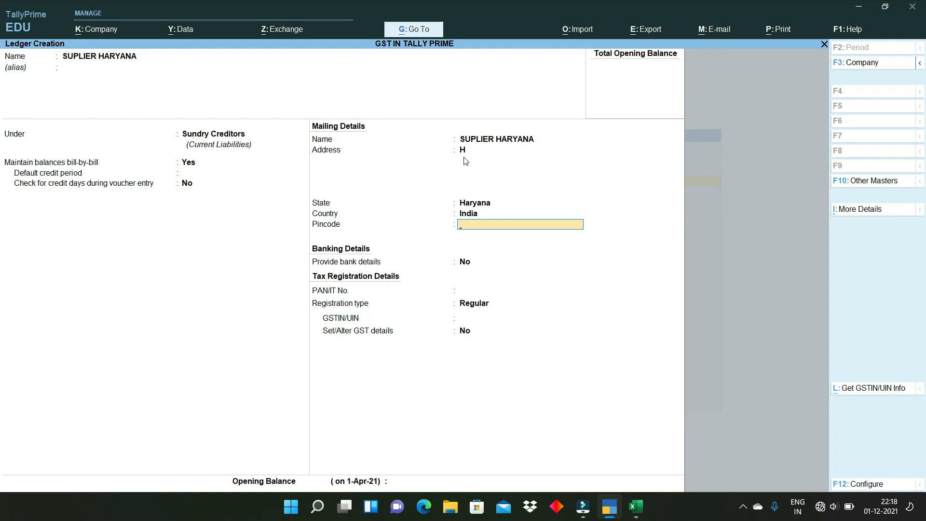
pyautogui.press('Return')
pyautogui.press('Return')
pyautogui.press('Return')
pyautogui.press('Return')
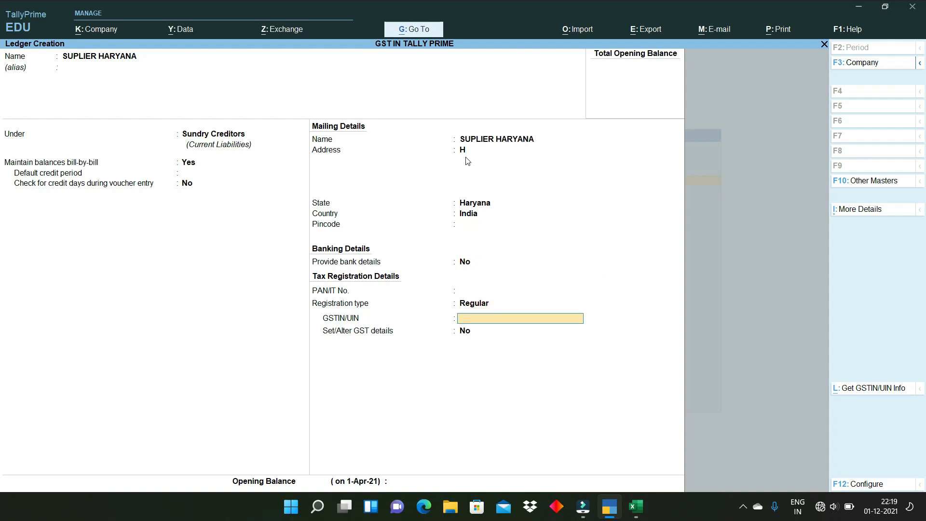
pyautogui.press('alt')
pyautogui.hotkey('ctrl', 'alt', 'v')
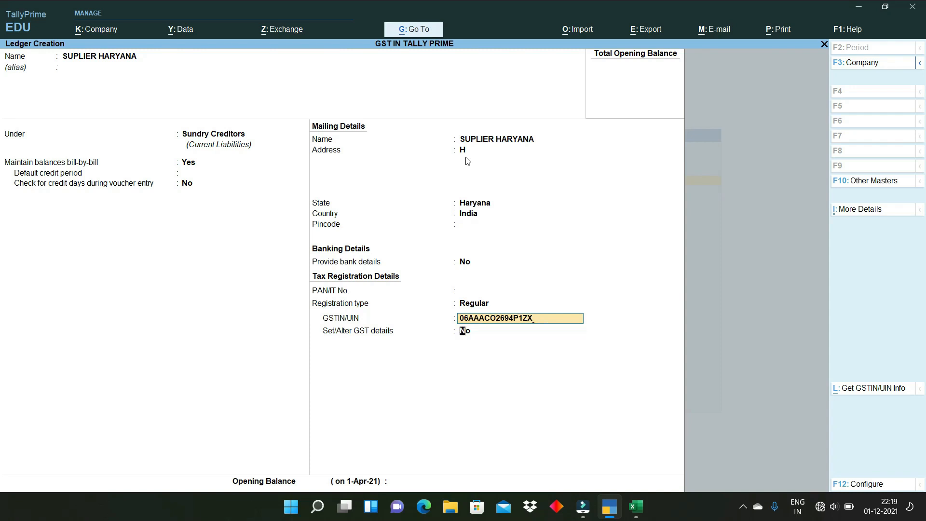
pyautogui.press('Return')
pyautogui.press('Return')
pyautogui.press('Return')
pyautogui.press('Return')
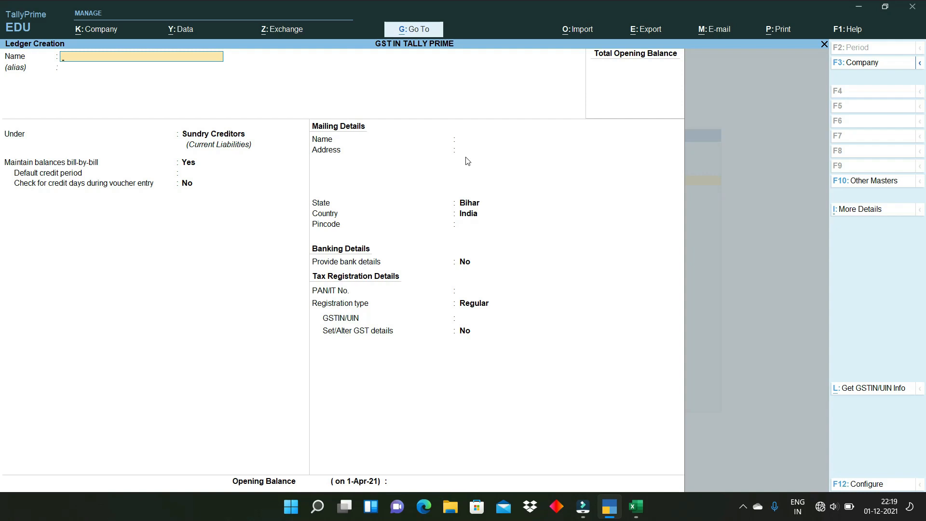
# - Leave ledger creation and start a Stock Item named VIVI V5-BLAC, reaching its Under field
pyautogui.press('Escape')
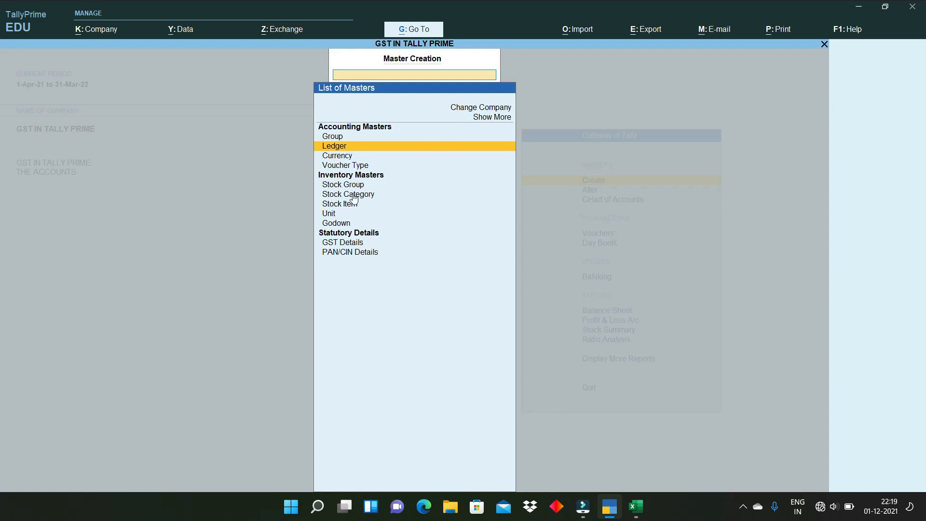
pyautogui.press('Down')
pyautogui.press('Down')
pyautogui.press('Down')
pyautogui.press('Down')
pyautogui.press('Down')
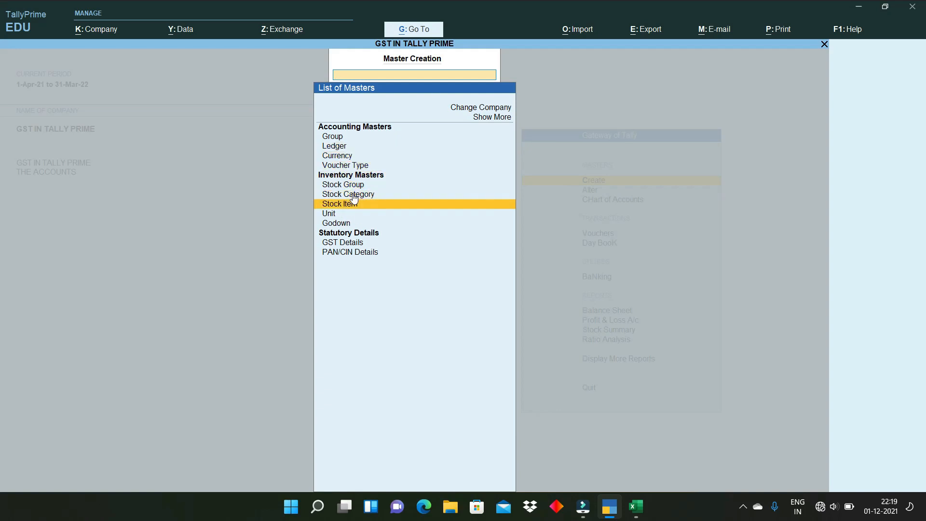
pyautogui.press('Return')
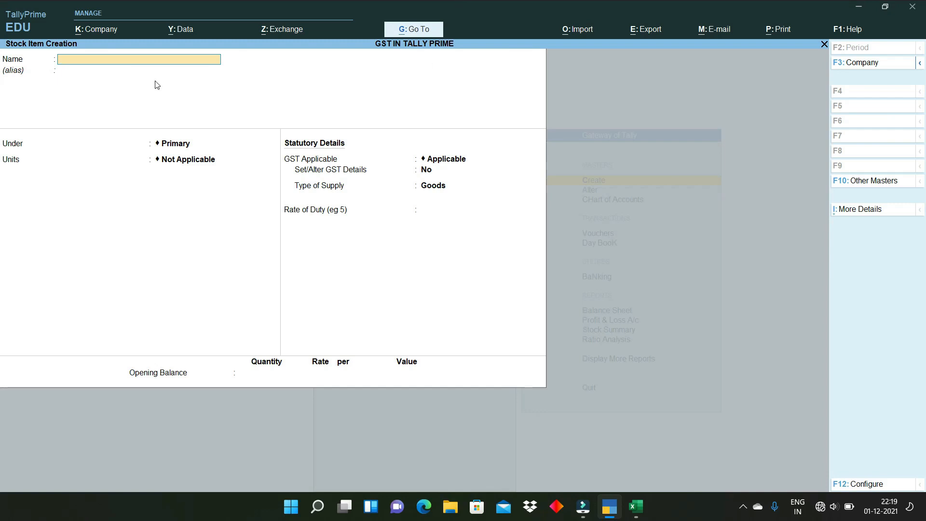
pyautogui.write('VIVI V5-BLAC')
pyautogui.press('Return')
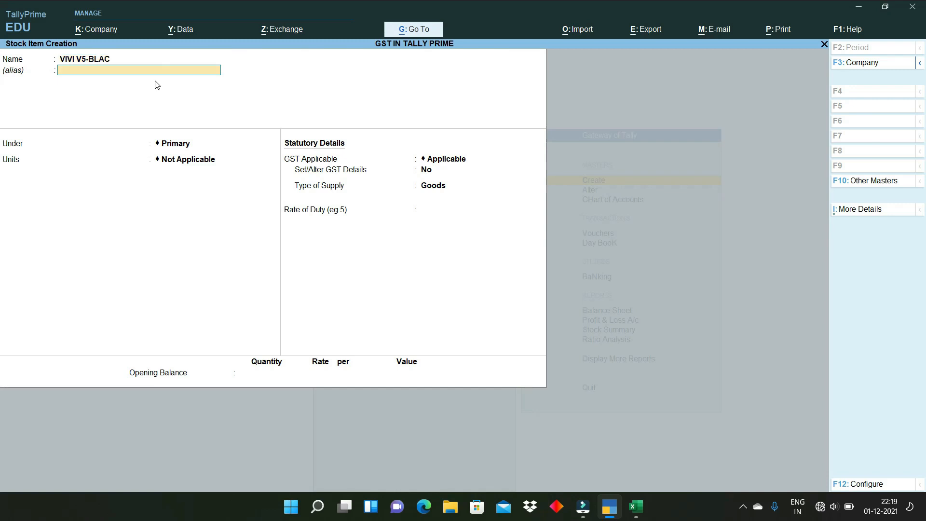
pyautogui.press('Return')
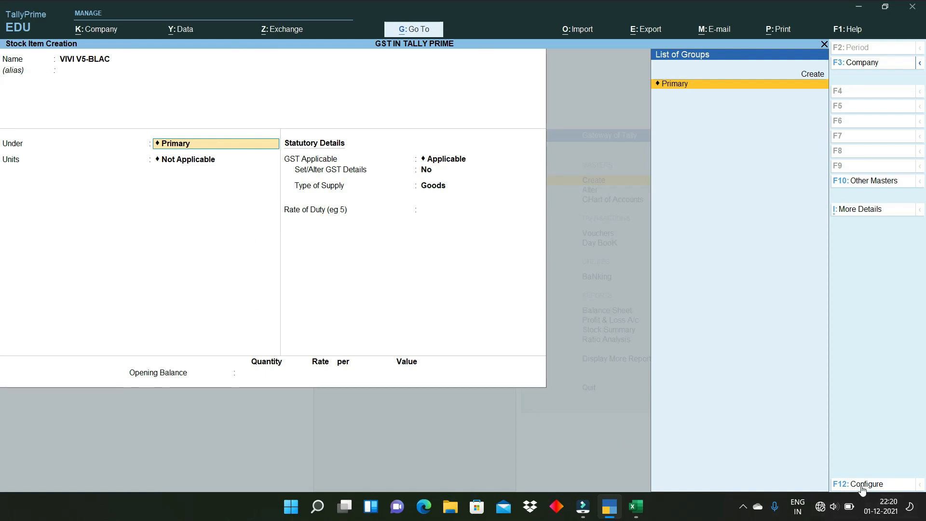
pyautogui.press('ctrl')
# - Turn on stock item descriptions in the F12 configuration and return to the VIVI V5-BLAC form
pyautogui.click(857, 484)
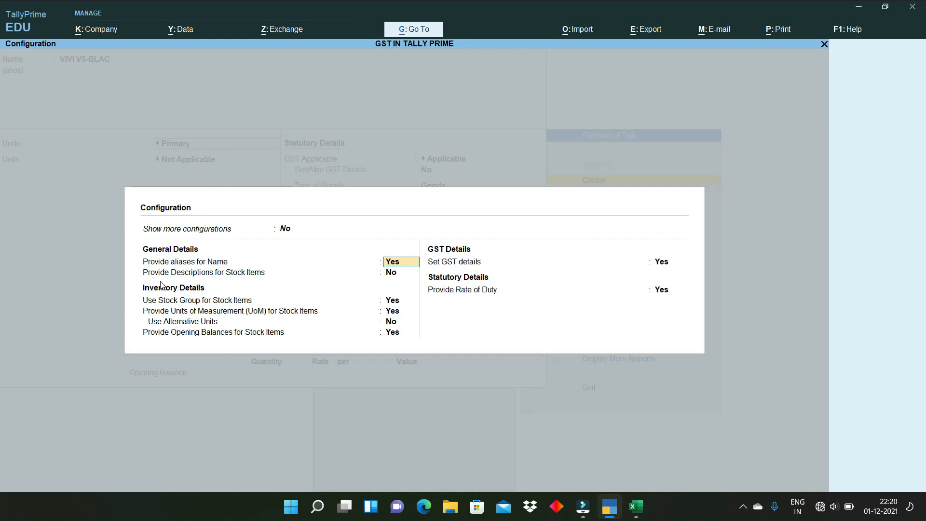
pyautogui.press('Return')
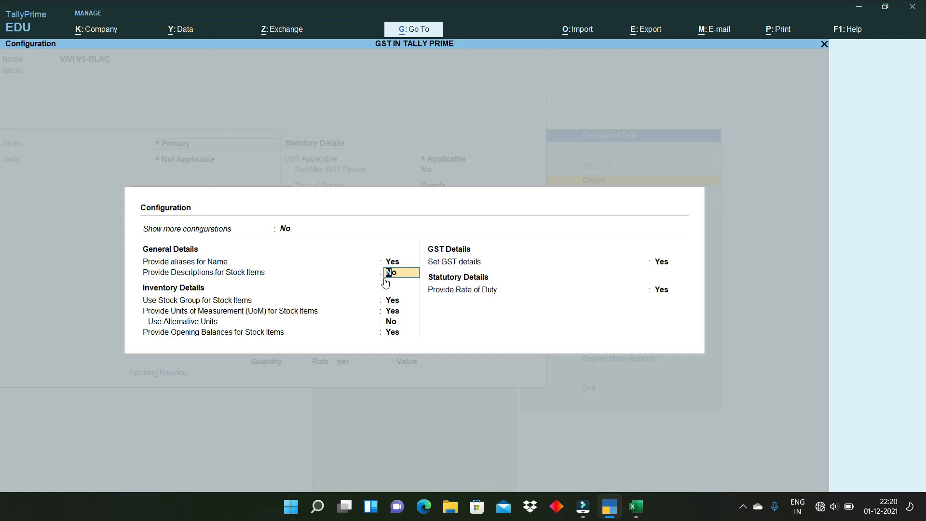
pyautogui.write('Y')
pyautogui.press('Return')
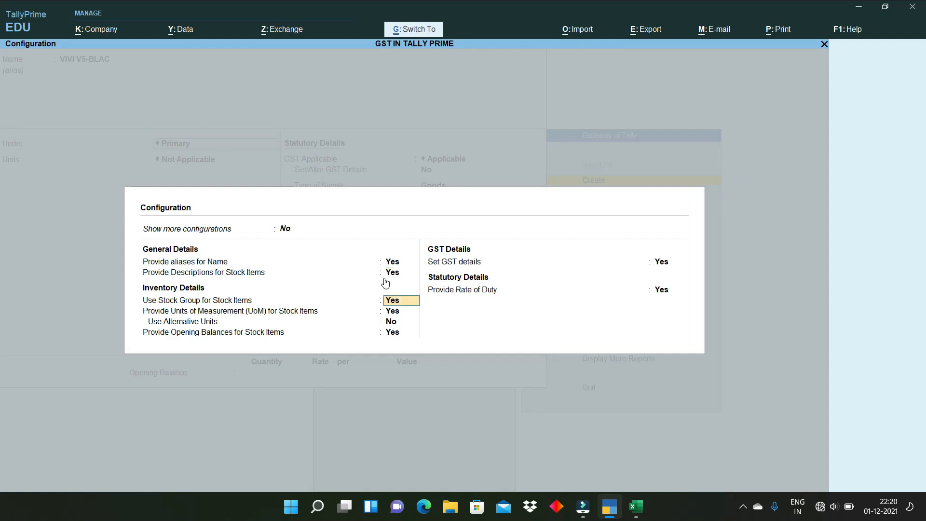
pyautogui.hotkey('ctrl', 'a')
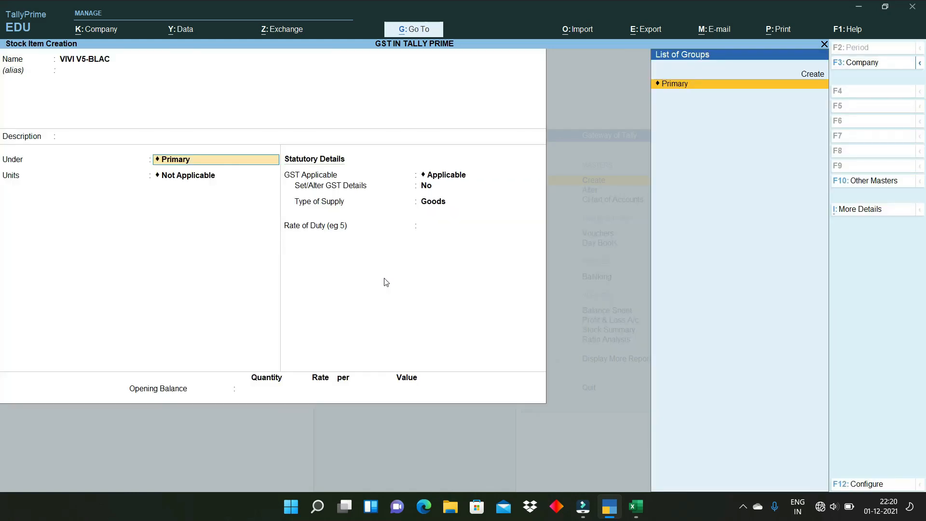
# - Fix the item name spelling to VIV0 V5-BLAC and enter the description '4 GB RAM,'
pyautogui.press('BackSpace')
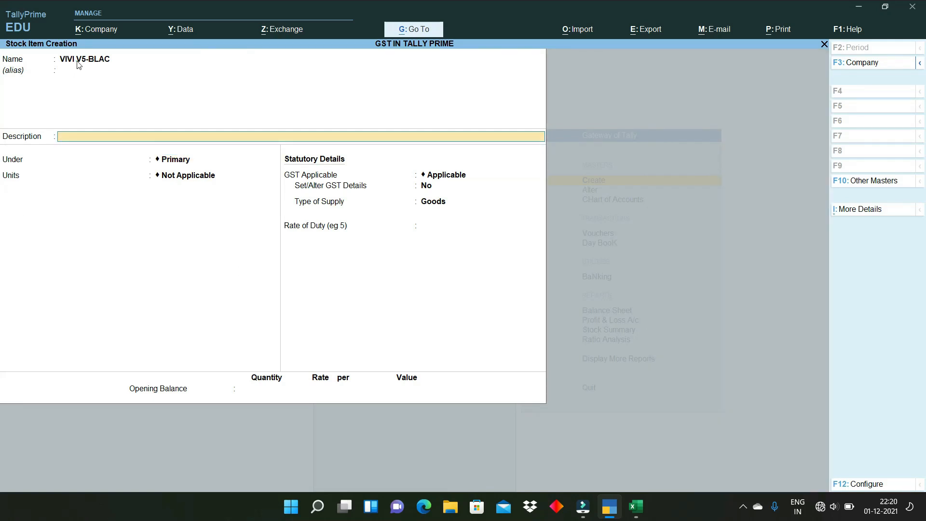
pyautogui.click(101, 61)
pyautogui.write('4 GB RAM,')
pyautogui.press('Return')
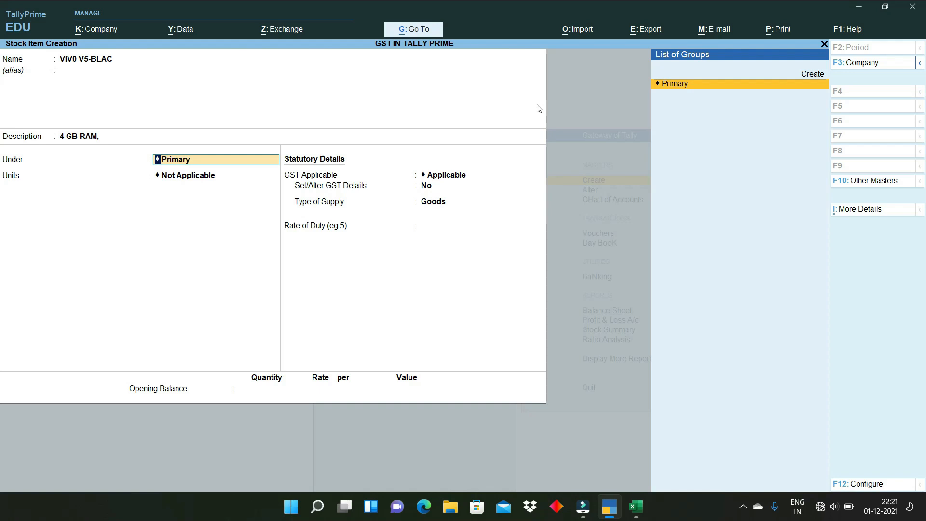
# - Create stock group VIVO under Primary with quantities added, closing its GST details unchanged
pyautogui.hotkey('alt', 'c')
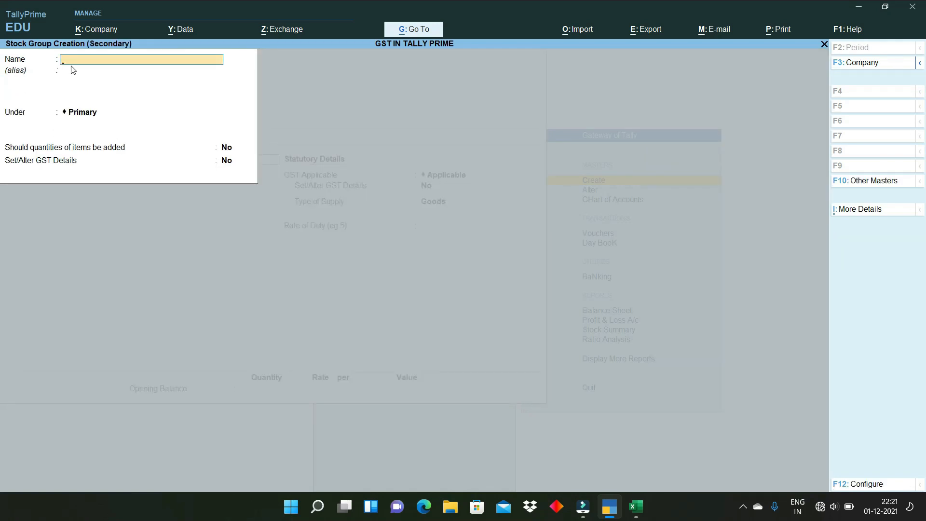
pyautogui.write('VIVO')
pyautogui.press('Return')
pyautogui.press('Return')
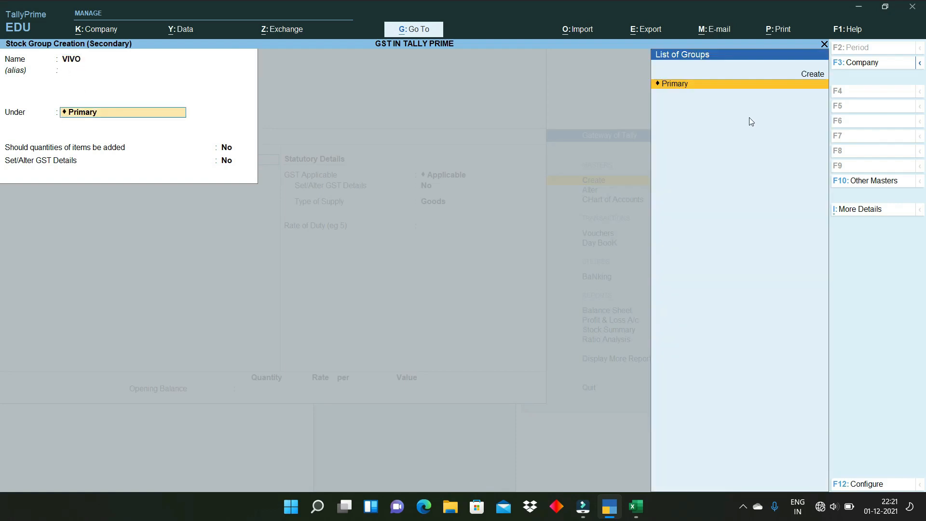
pyautogui.press('Return')
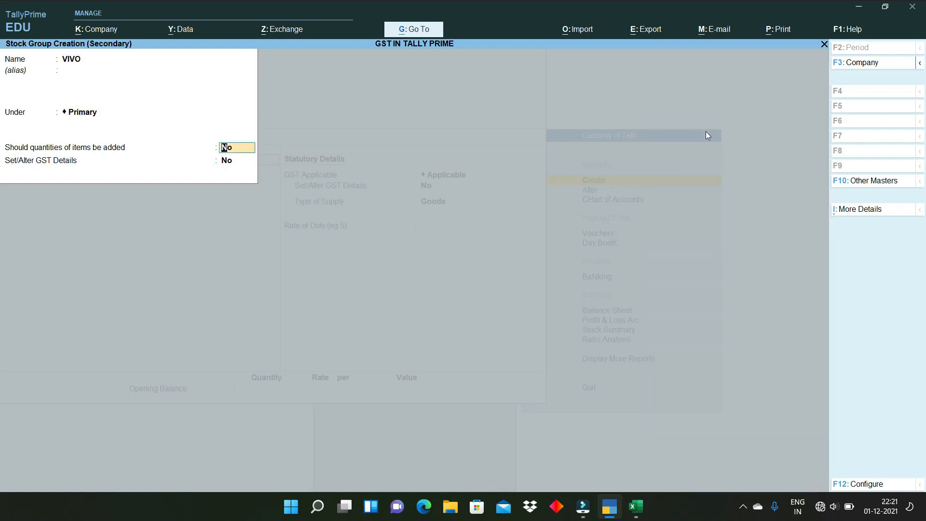
pyautogui.write('y')
pyautogui.press('Return')
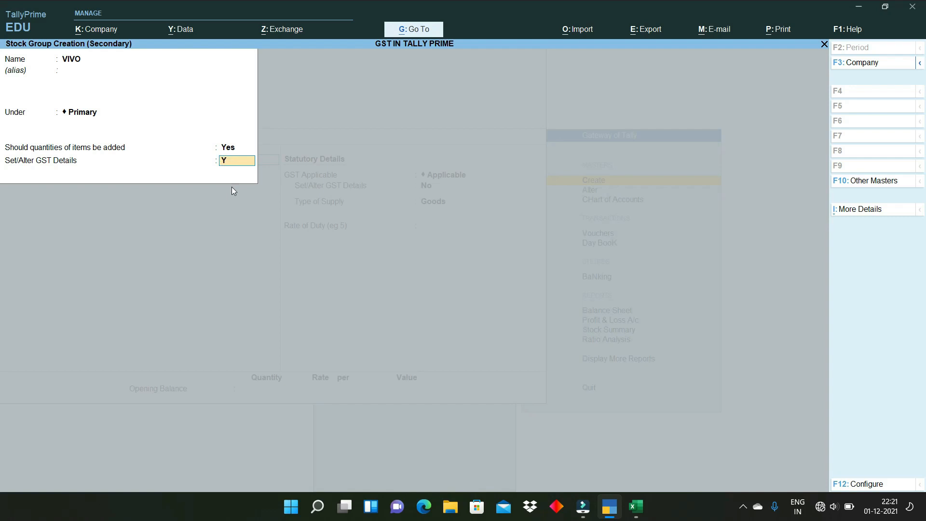
pyautogui.write('Y')
pyautogui.press('Return')
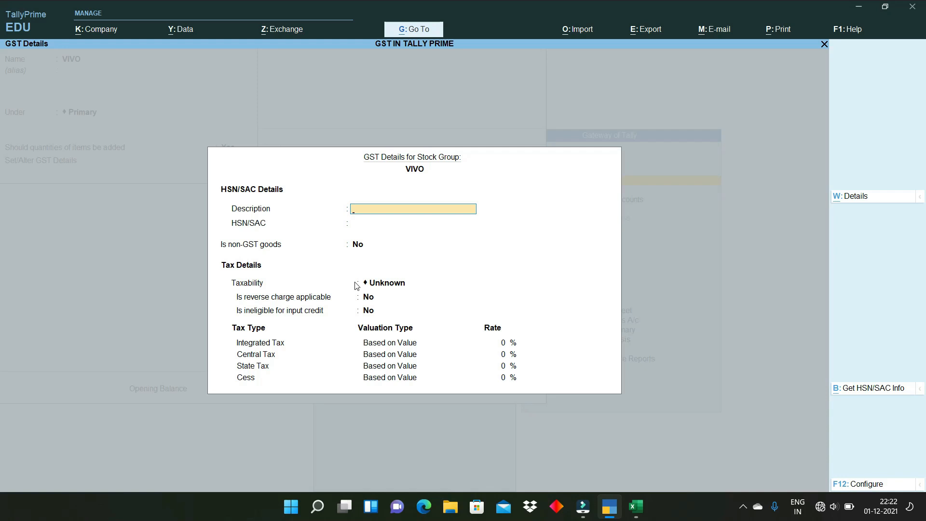
pyautogui.press('Escape')
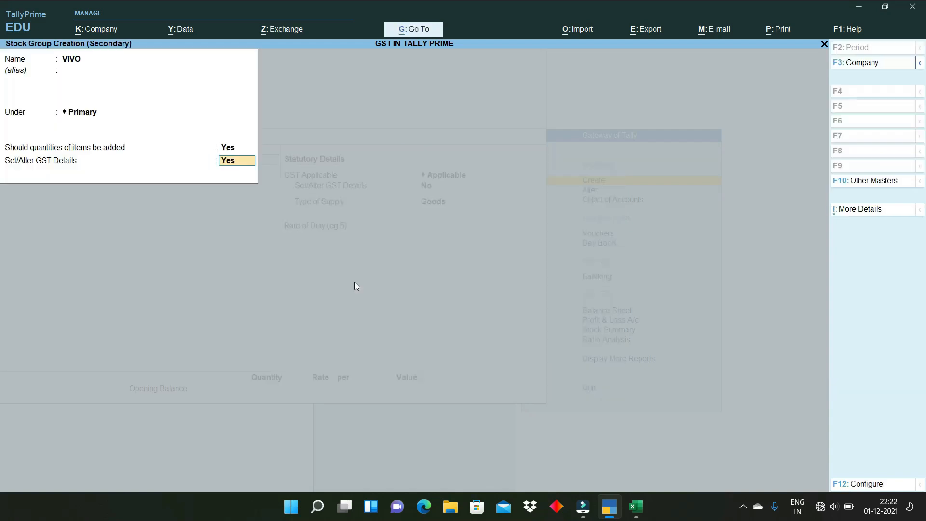
# - Save the VIVO group with GST details off and start a new unit with symbol UNT
pyautogui.press('n')
pyautogui.press('Return')
pyautogui.press('Return')
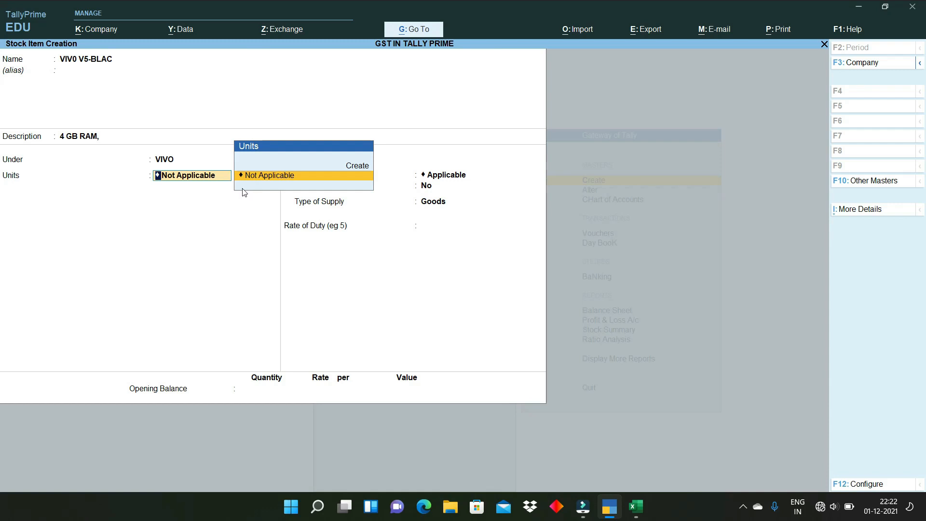
pyautogui.press('alt')
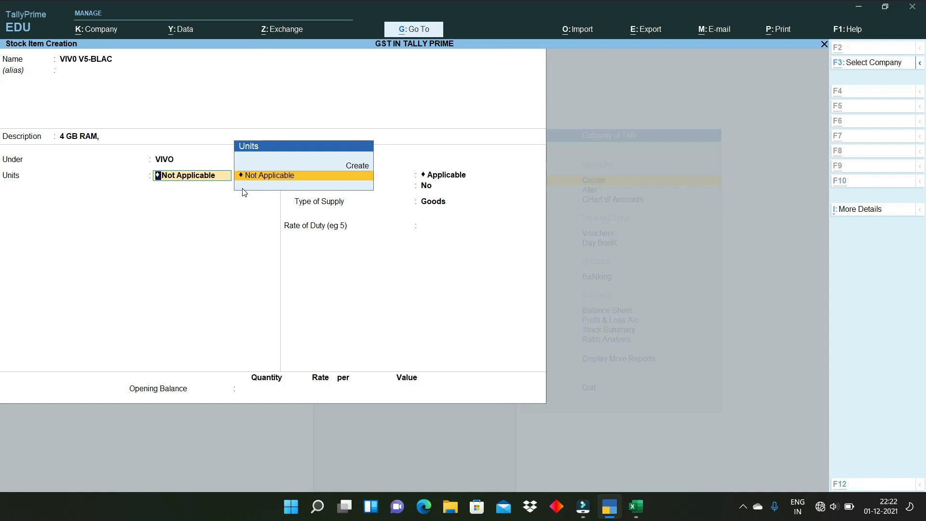
pyautogui.hotkey('alt', 'c')
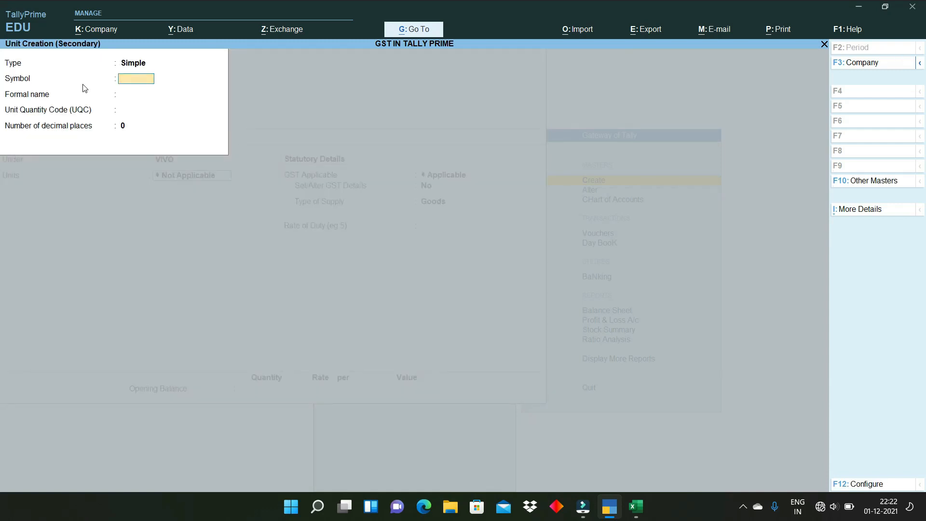
pyautogui.write('UNT')
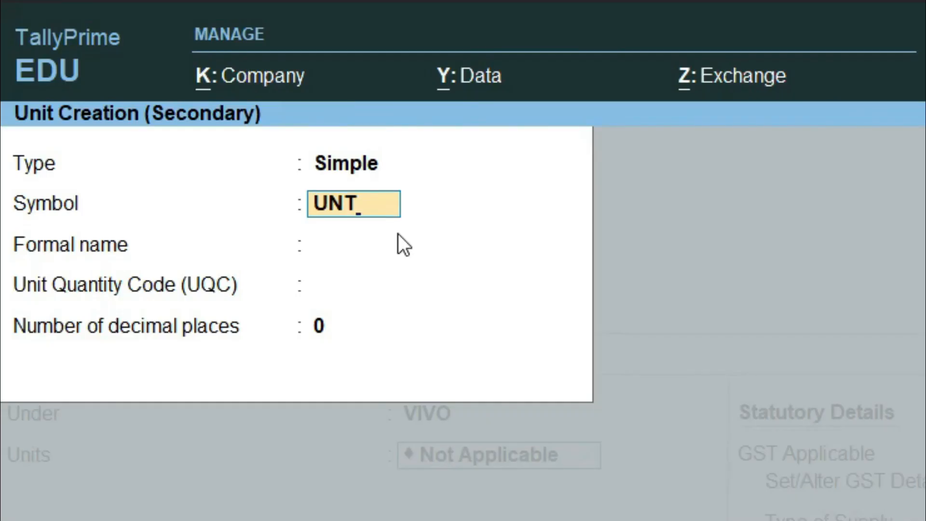
pyautogui.press('Return')
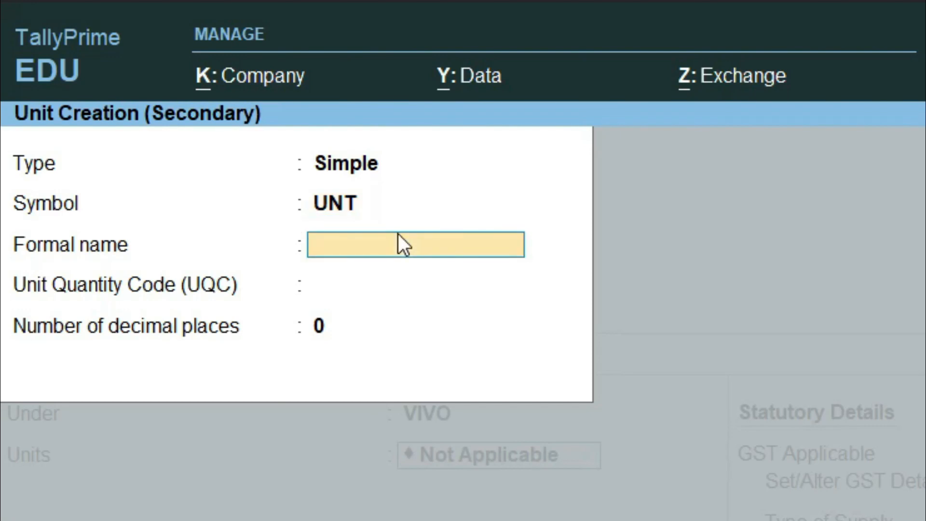
# - Give the UNT unit the formal name UNITS and UQC UNT-UNITS
pyautogui.write('UNITS')
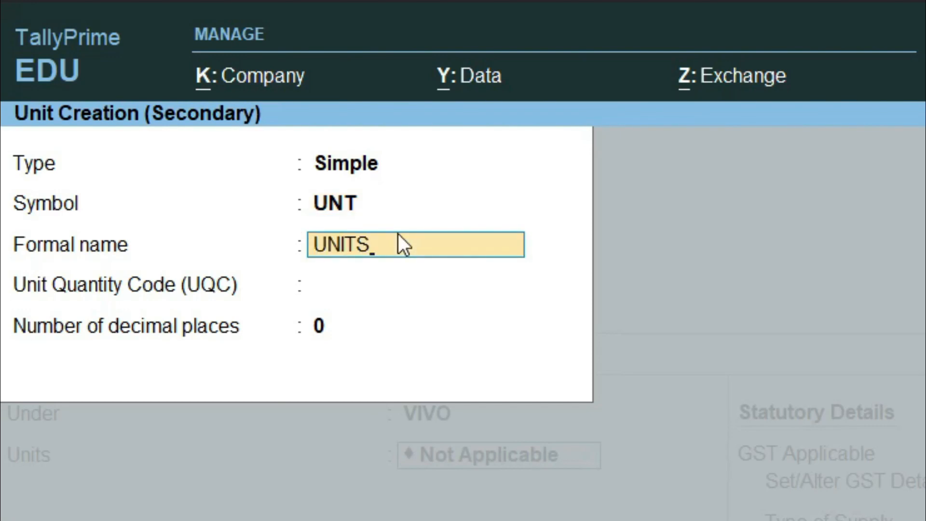
pyautogui.press('Return')
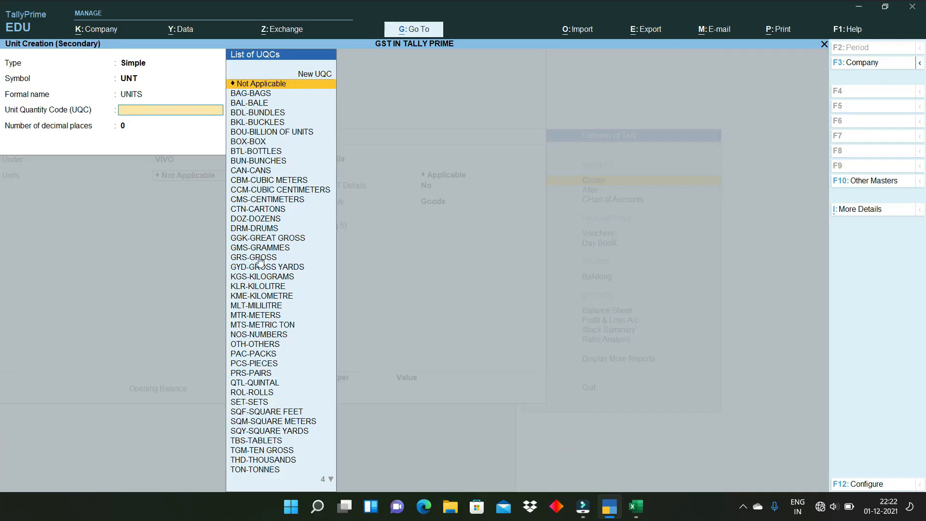
pyautogui.write('UNI')
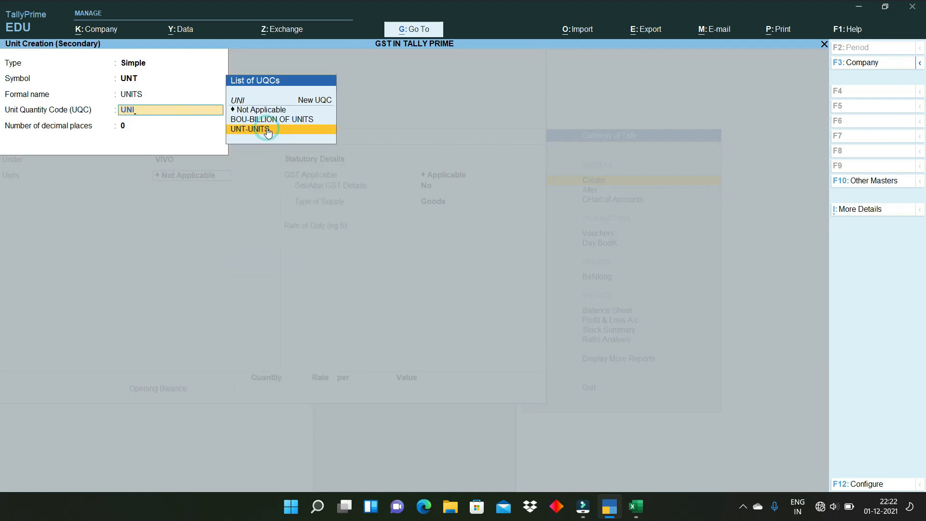
pyautogui.click(267, 130)
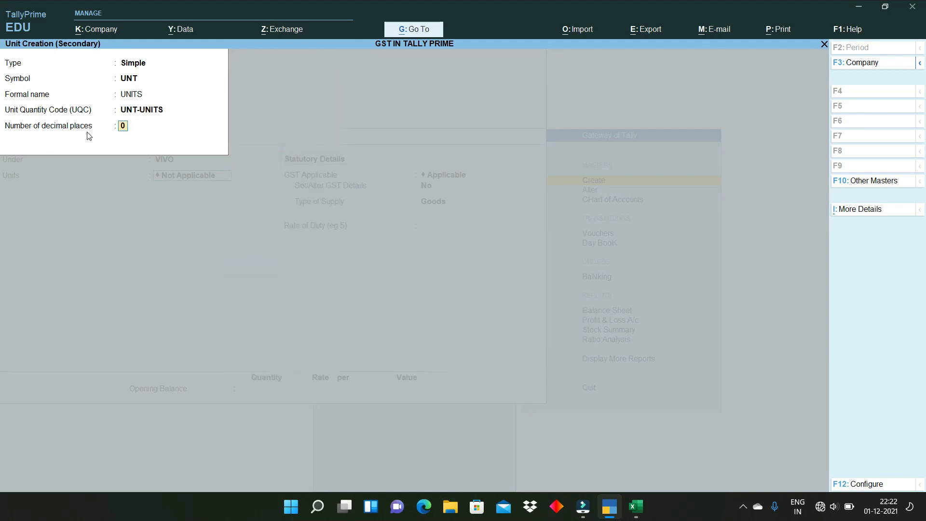
pyautogui.press('ctrl')
pyautogui.hotkey('ctrl', '1')
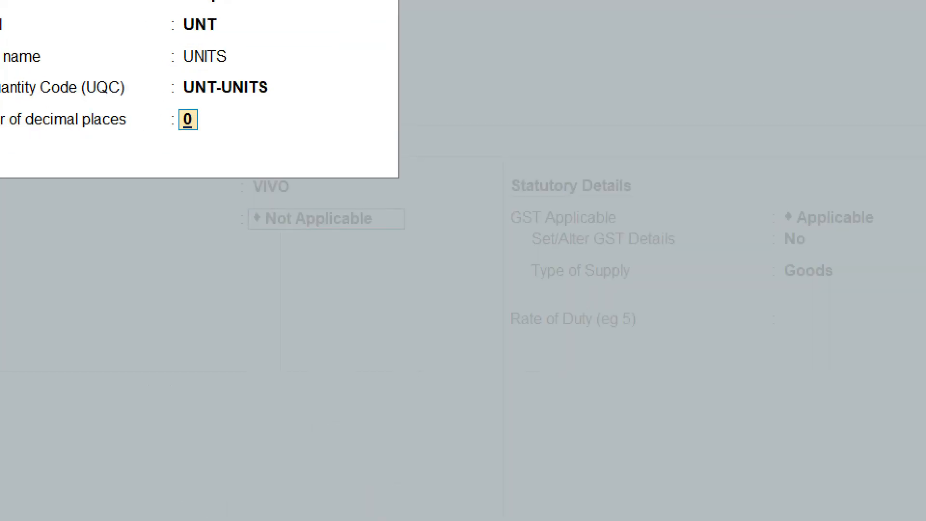
# - Leave the UNT unit's decimal places at 0 and bring up its Accept? save prompt
pyautogui.click(87, 131)
pyautogui.moveTo(124, 114); pyautogui.dragTo(116, 117)
pyautogui.moveTo(173, 103)
pyautogui.mouseDown()
pyautogui.moveTo(185, 158)
pyautogui.moveTo(223, 111)
pyautogui.moveTo(195, 95)
pyautogui.mouseUp()
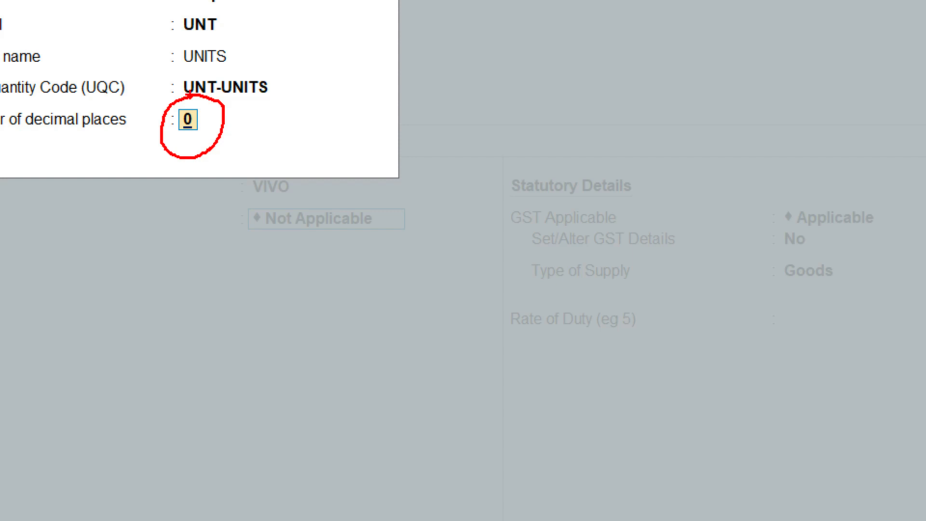
pyautogui.moveTo(257, 129)
pyautogui.mouseDown()
pyautogui.moveTo(253, 118)
pyautogui.moveTo(267, 176)
pyautogui.mouseUp()
pyautogui.moveTo(288, 107); pyautogui.dragTo(297, 170)
pyautogui.moveTo(340, 118)
pyautogui.mouseDown()
pyautogui.moveTo(323, 149)
pyautogui.moveTo(353, 272)
pyautogui.moveTo(357, 142)
pyautogui.mouseUp()
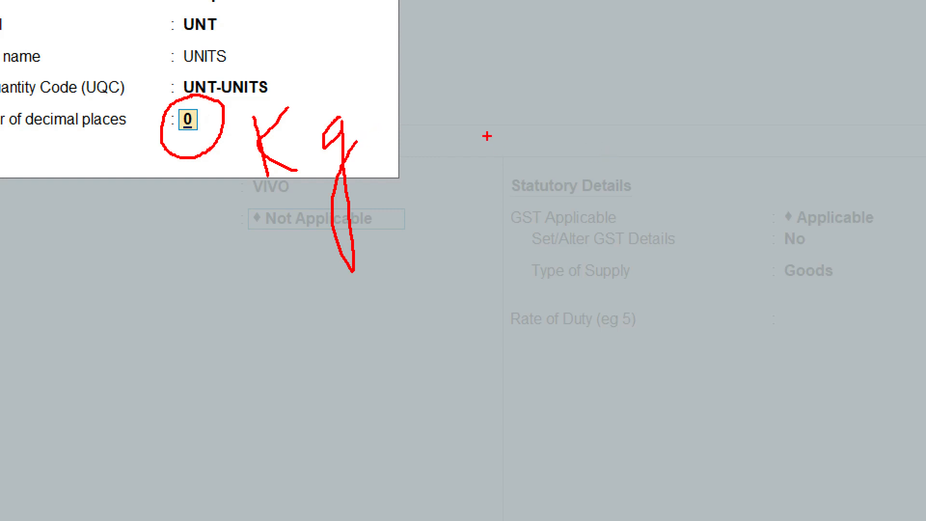
pyautogui.moveTo(487, 118); pyautogui.dragTo(492, 164)
pyautogui.moveTo(549, 130); pyautogui.dragTo(554, 175)
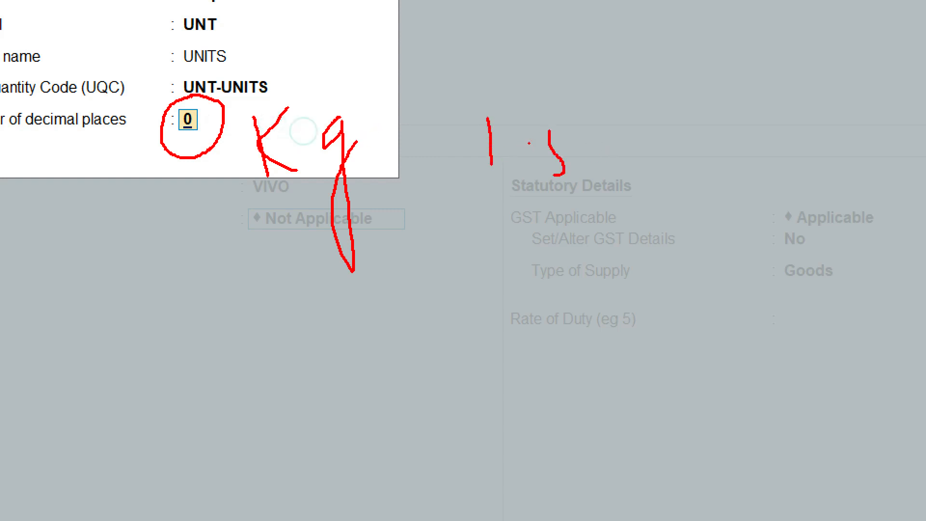
pyautogui.moveTo(548, 125)
pyautogui.mouseDown()
pyautogui.moveTo(646, 161)
pyautogui.moveTo(644, 130)
pyautogui.mouseUp()
pyautogui.moveTo(527, 91); pyautogui.dragTo(530, 347)
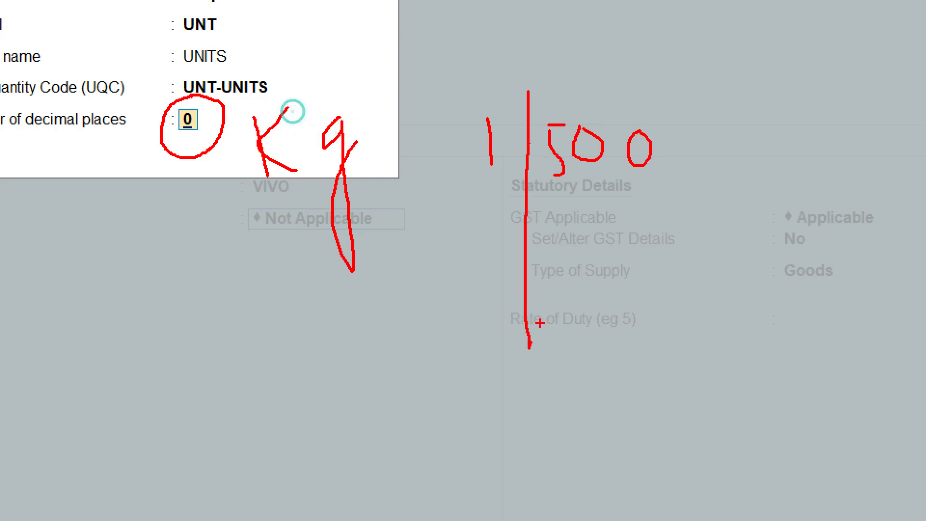
pyautogui.moveTo(548, 213); pyautogui.dragTo(664, 205)
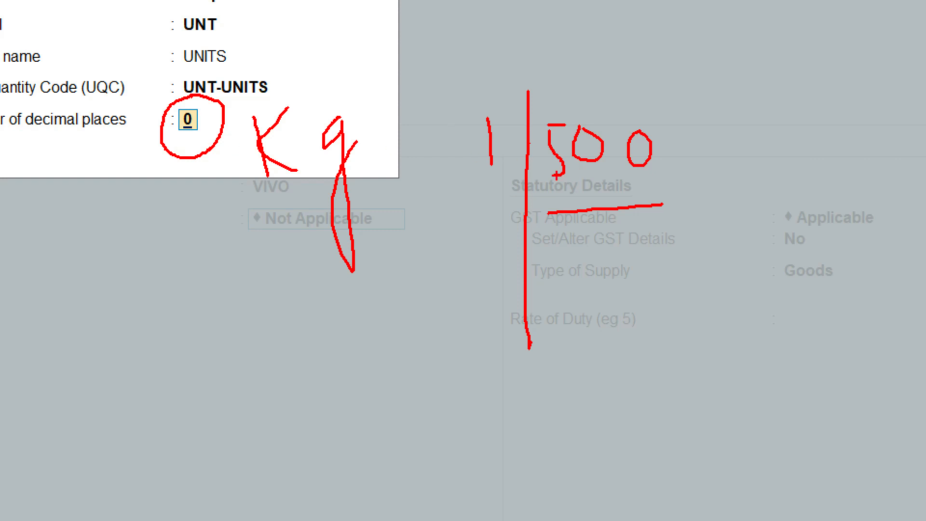
pyautogui.moveTo(557, 192); pyautogui.dragTo(664, 191)
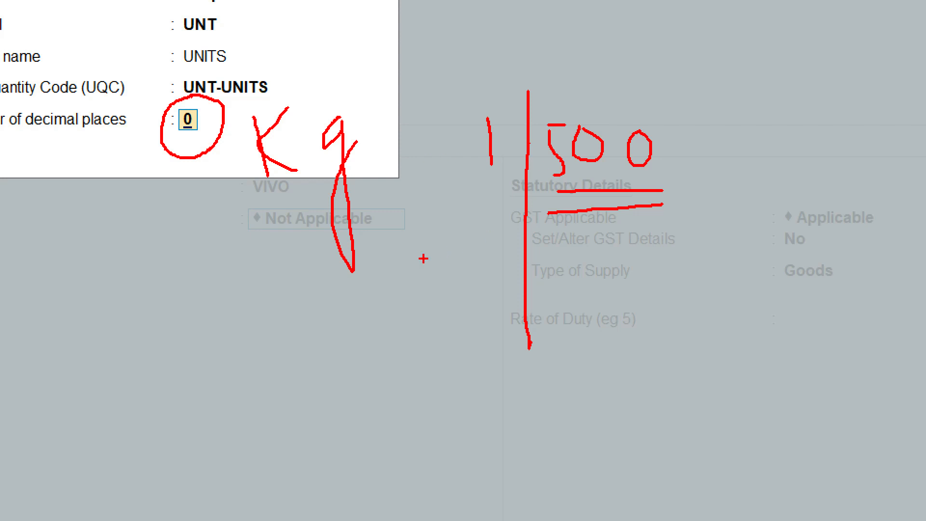
pyautogui.moveTo(625, 260); pyautogui.dragTo(683, 288)
pyautogui.press('Escape')
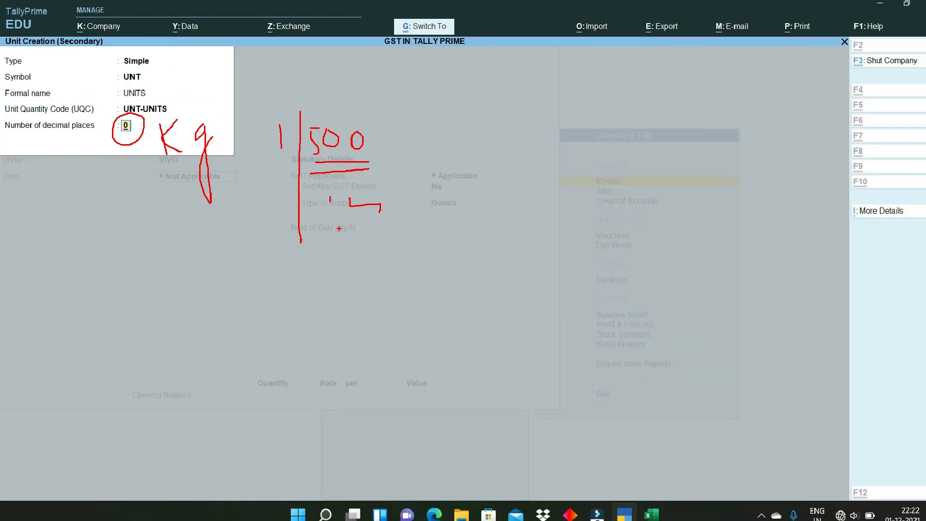
pyautogui.press('Return')
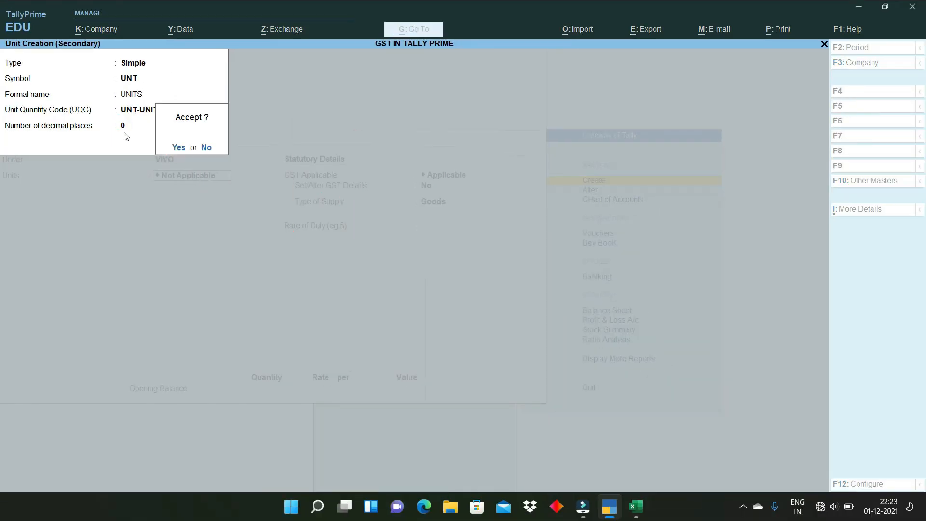
# - Accept the UNT unit and set Set/Alter GST Details to Yes for VIV0 V5-BLAC
pyautogui.press('Return')
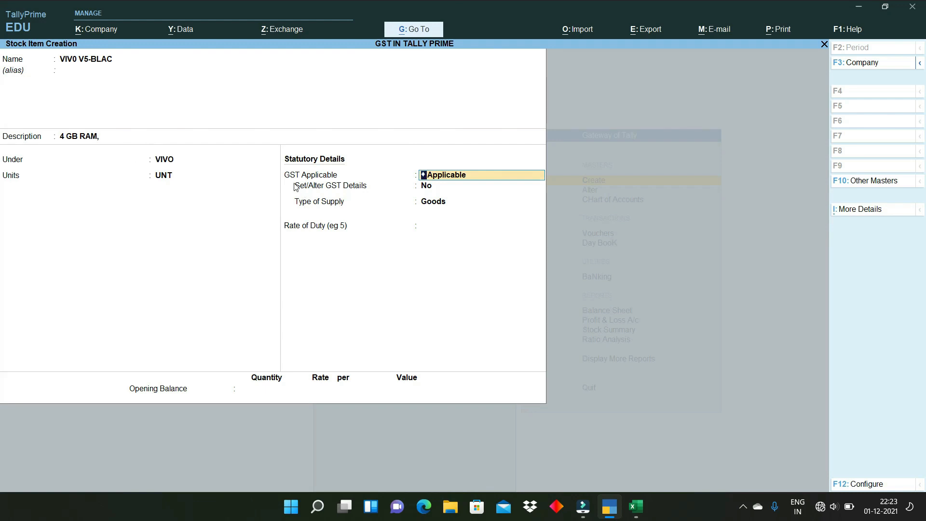
pyautogui.click(438, 185)
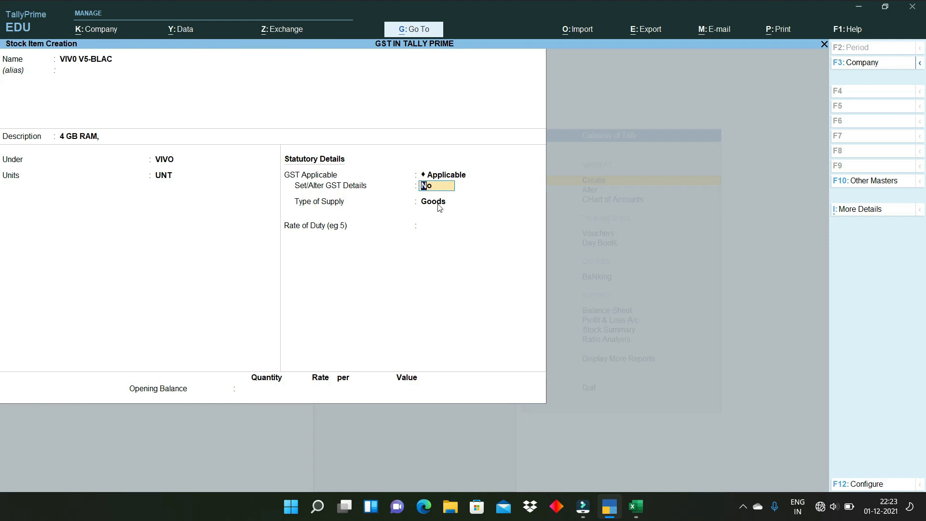
pyautogui.write('Y')
pyautogui.press('Return')
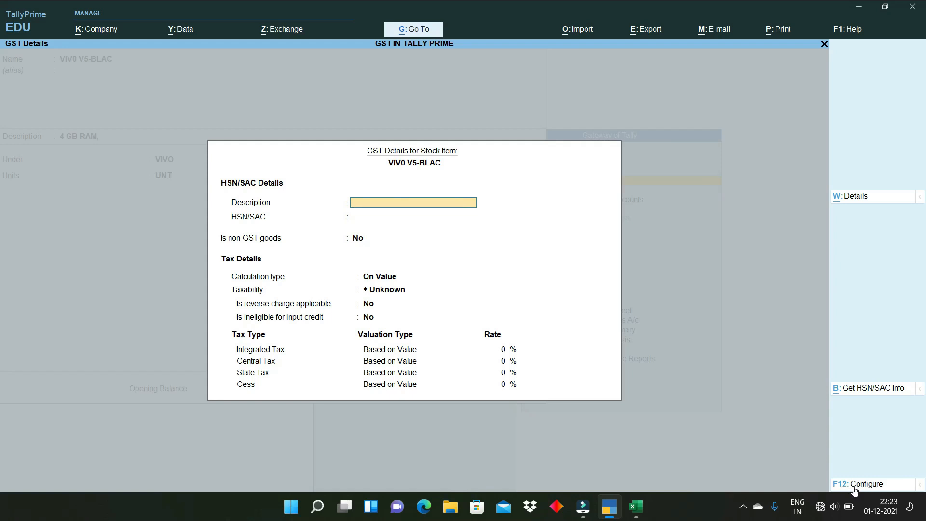
# - Skip the empty GST Details description and move to the HSN/SAC field
pyautogui.hotkey('ctrl', '1')
pyautogui.click(796, 458)
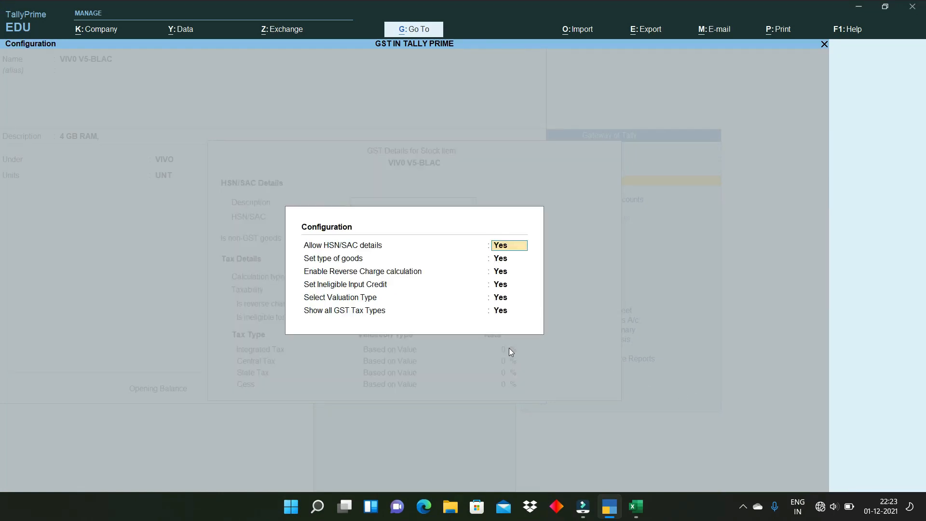
pyautogui.hotkey('ctrl', 'a')
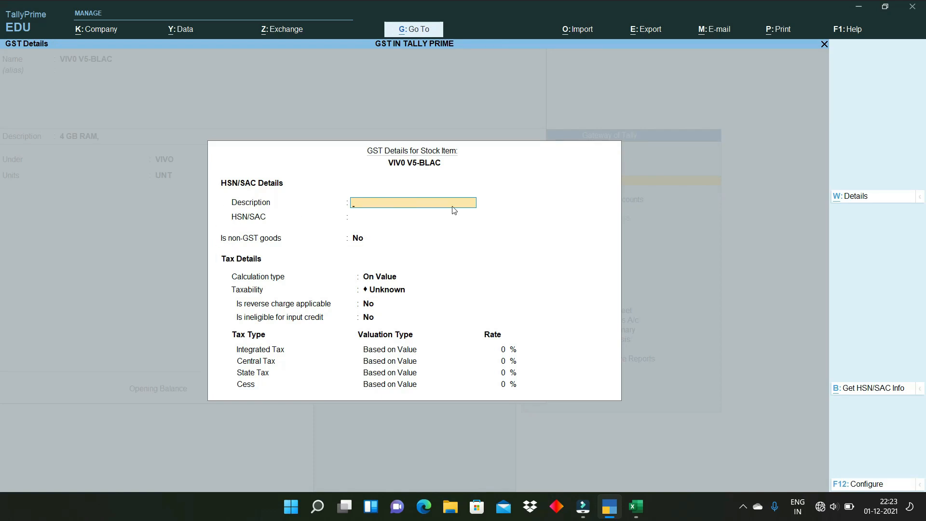
pyautogui.press('Return')
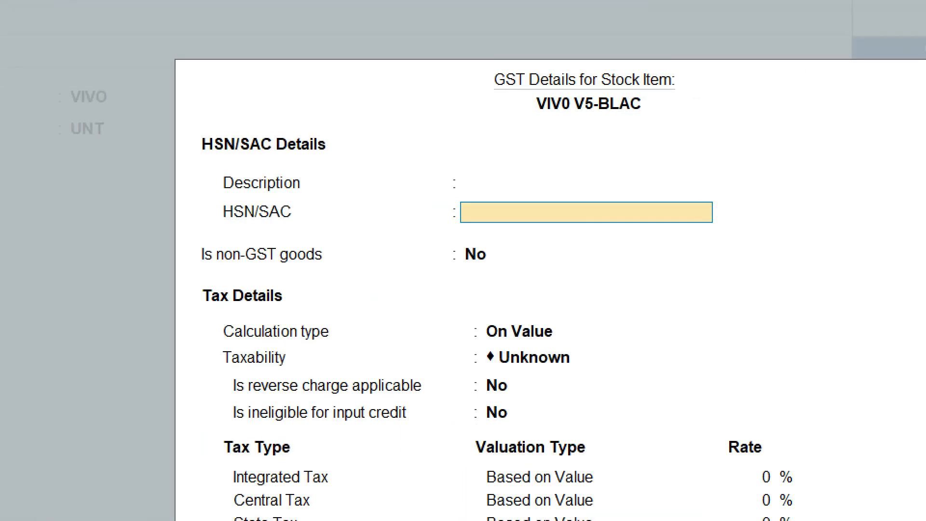
# - Enter HSN/SAC code 5004 for VIV0 V5-BLAC, leaving non-GST goods at No
pyautogui.click(206, 205)
pyautogui.moveTo(209, 202); pyautogui.dragTo(309, 223)
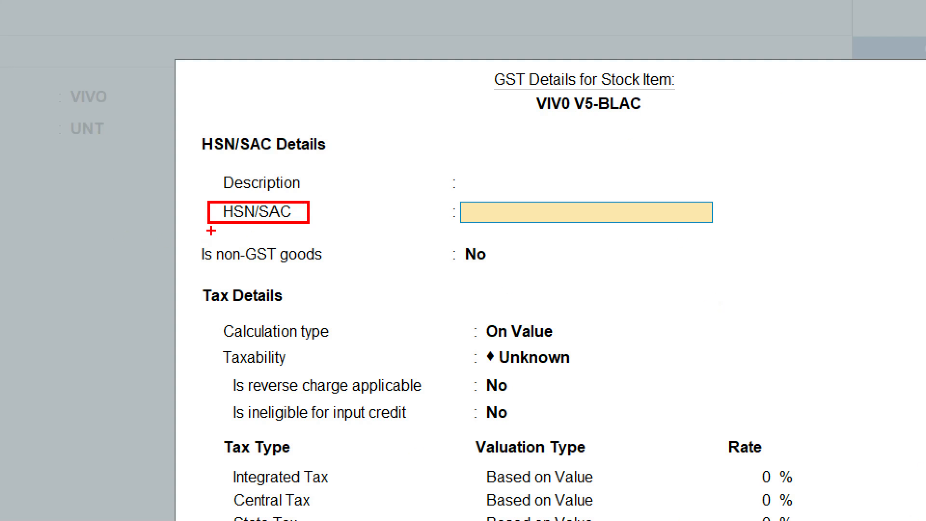
pyautogui.moveTo(521, 214); pyautogui.dragTo(631, 214)
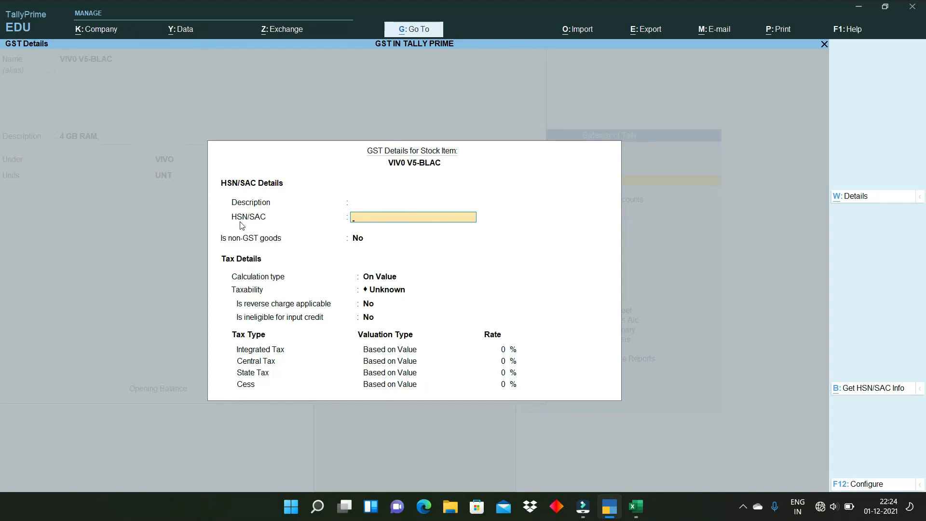
pyautogui.write('50')
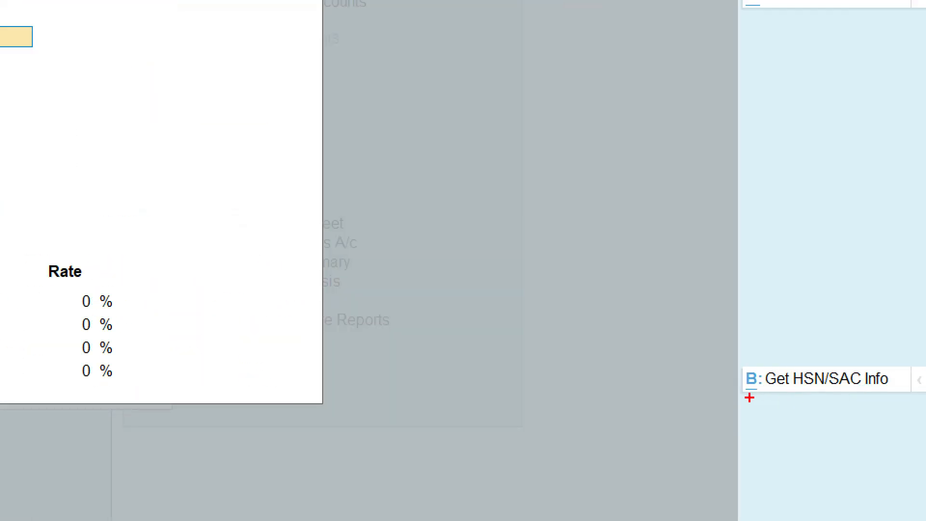
pyautogui.moveTo(749, 398); pyautogui.dragTo(895, 401)
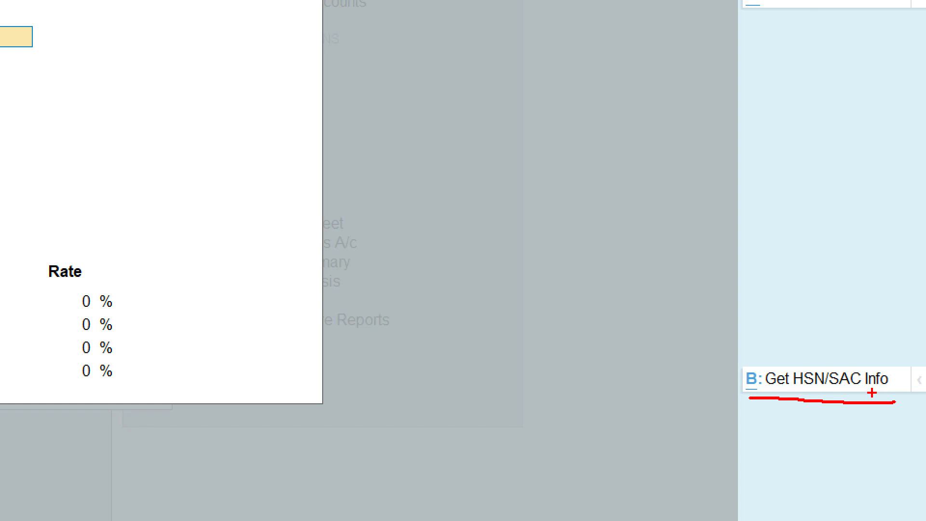
pyautogui.press('Escape')
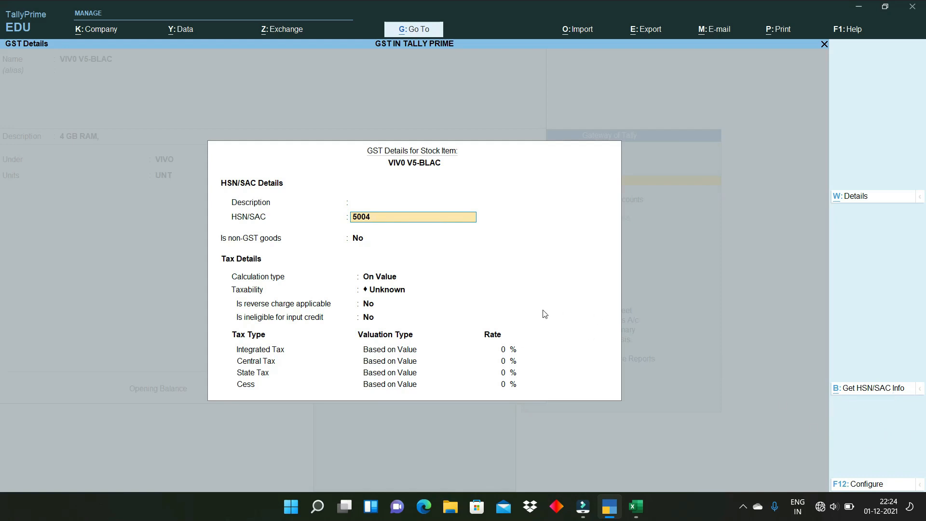
pyautogui.click(353, 241)
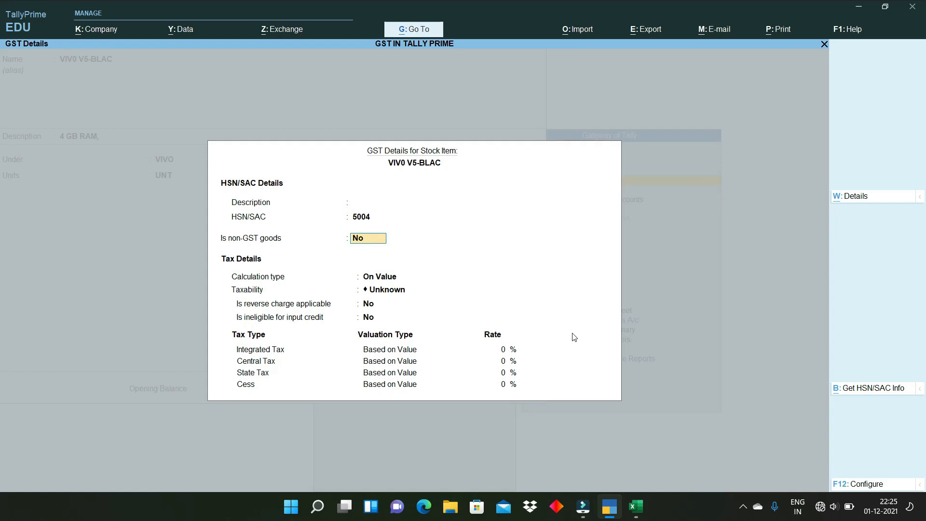
# - Keep the item as GST goods with On Value calculation and set taxability to Taxable
pyautogui.press('Return')
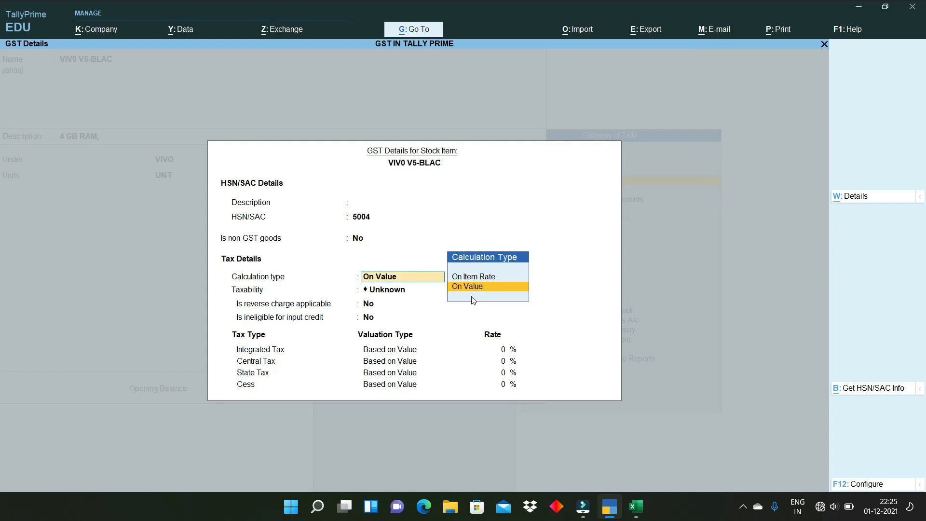
pyautogui.press('Return')
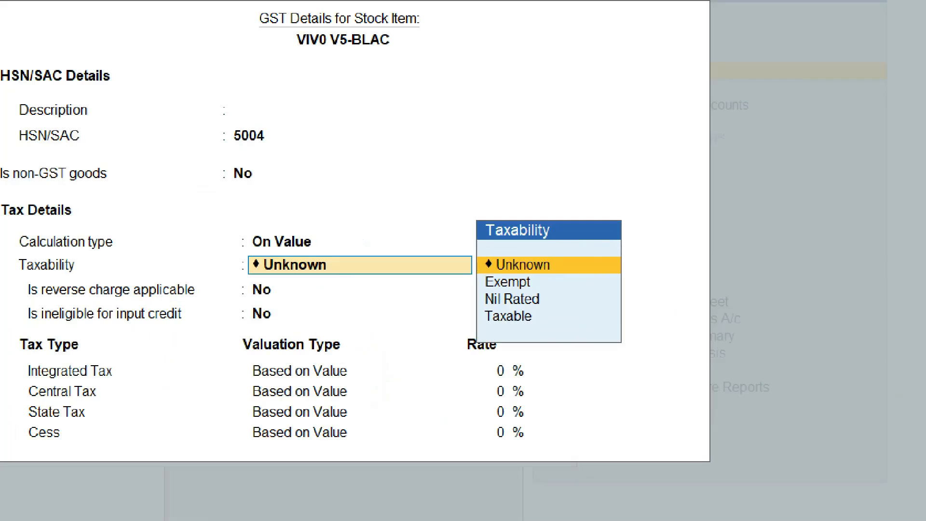
pyautogui.click(507, 322)
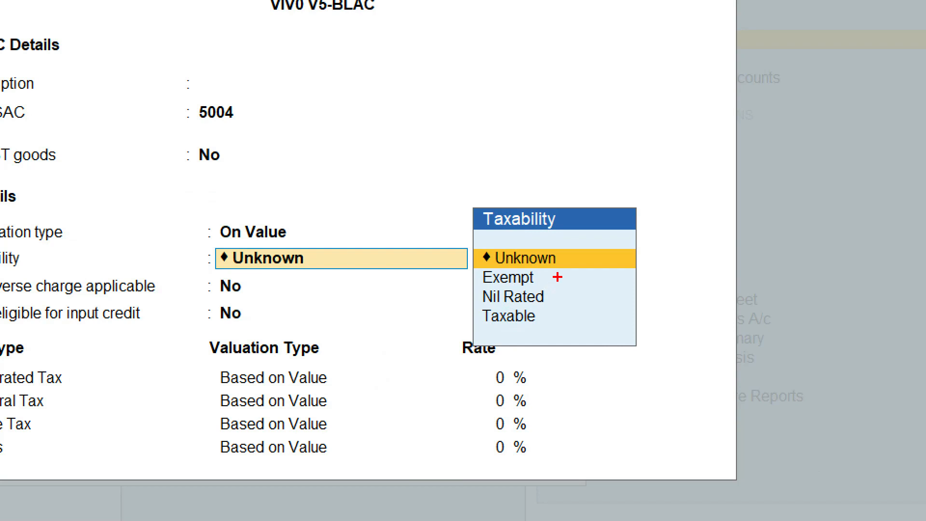
pyautogui.moveTo(558, 279)
pyautogui.mouseDown()
pyautogui.moveTo(573, 298)
pyautogui.moveTo(601, 288)
pyautogui.mouseUp()
pyautogui.moveTo(453, 302); pyautogui.dragTo(484, 298)
pyautogui.moveTo(546, 319)
pyautogui.mouseDown()
pyautogui.moveTo(551, 331)
pyautogui.moveTo(600, 311)
pyautogui.mouseUp()
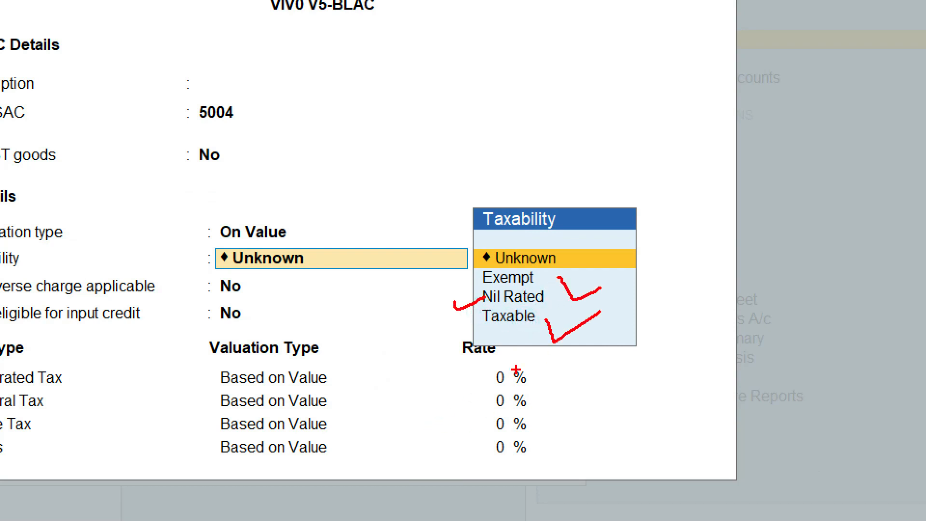
pyautogui.moveTo(499, 365)
pyautogui.mouseDown()
pyautogui.moveTo(464, 408)
pyautogui.moveTo(547, 361)
pyautogui.moveTo(499, 363)
pyautogui.mouseUp()
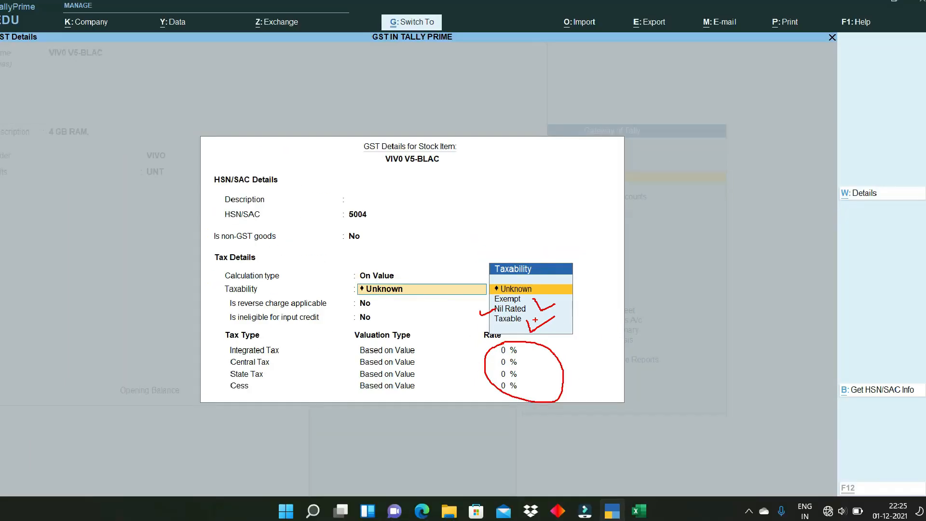
pyautogui.press('Escape')
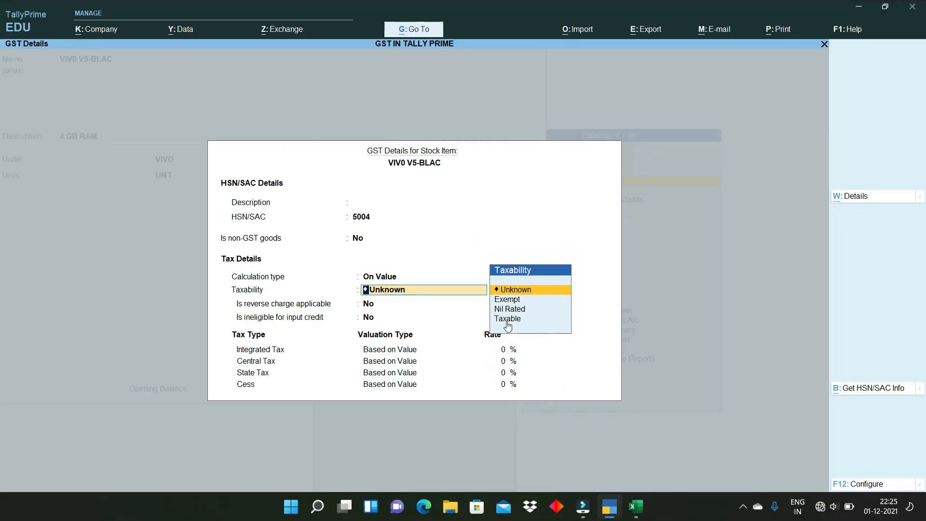
pyautogui.click(508, 316)
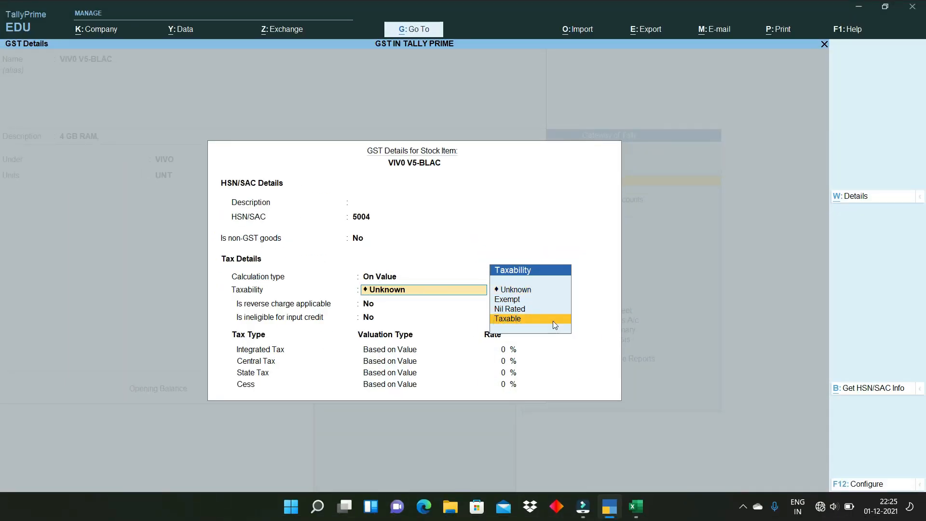
pyautogui.press('Return')
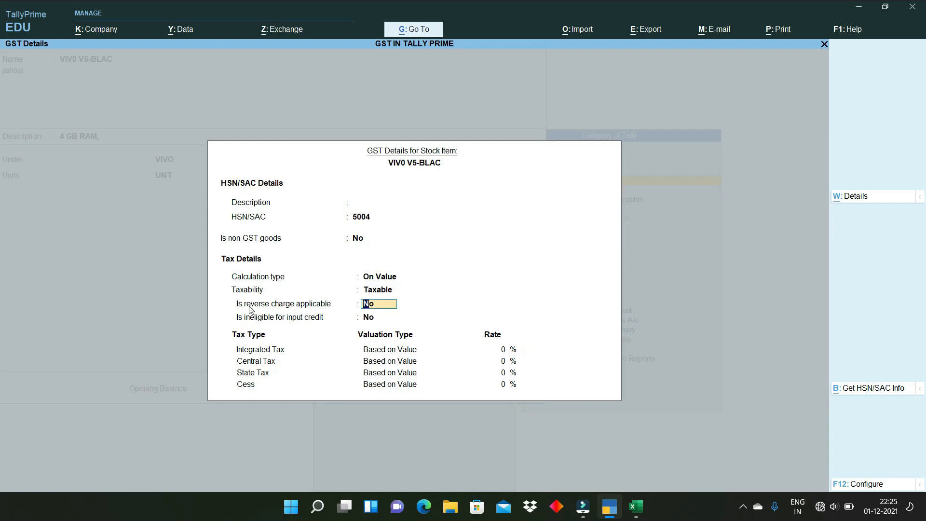
pyautogui.press('ctrl')
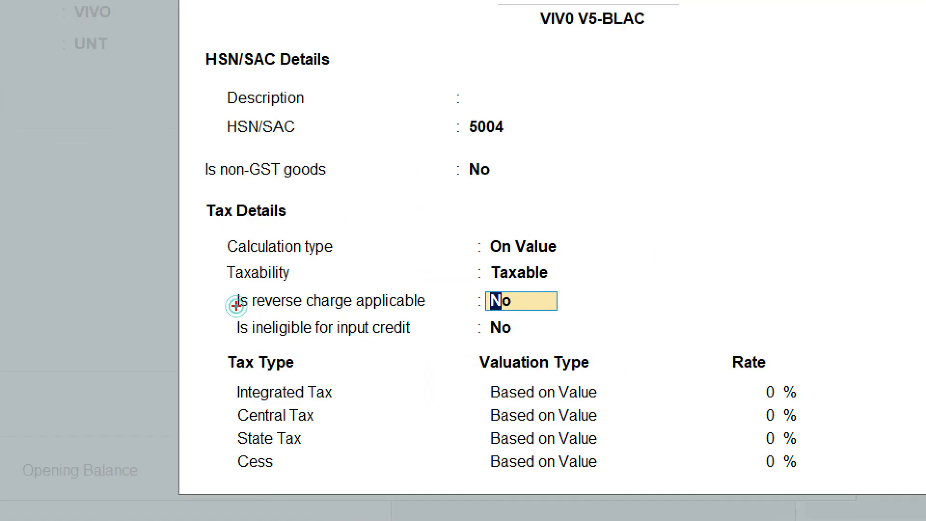
# - Leave reverse charge and ineligibility at No and set 18% IGST, giving 9% CGST and SGST
pyautogui.moveTo(232, 300)
pyautogui.mouseDown()
pyautogui.moveTo(234, 322)
pyautogui.moveTo(320, 347)
pyautogui.moveTo(425, 335)
pyautogui.moveTo(440, 286)
pyautogui.moveTo(306, 279)
pyautogui.moveTo(230, 292)
pyautogui.mouseUp()
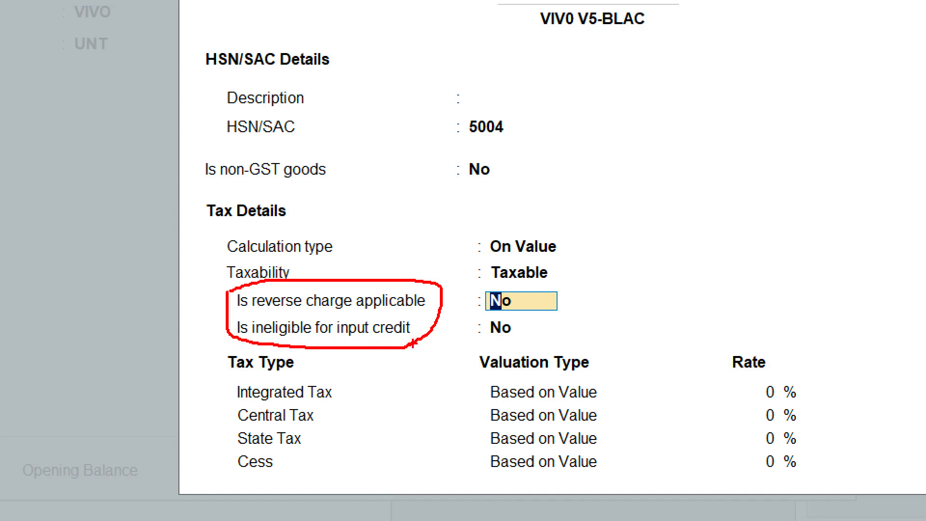
pyautogui.moveTo(558, 326); pyautogui.dragTo(656, 292)
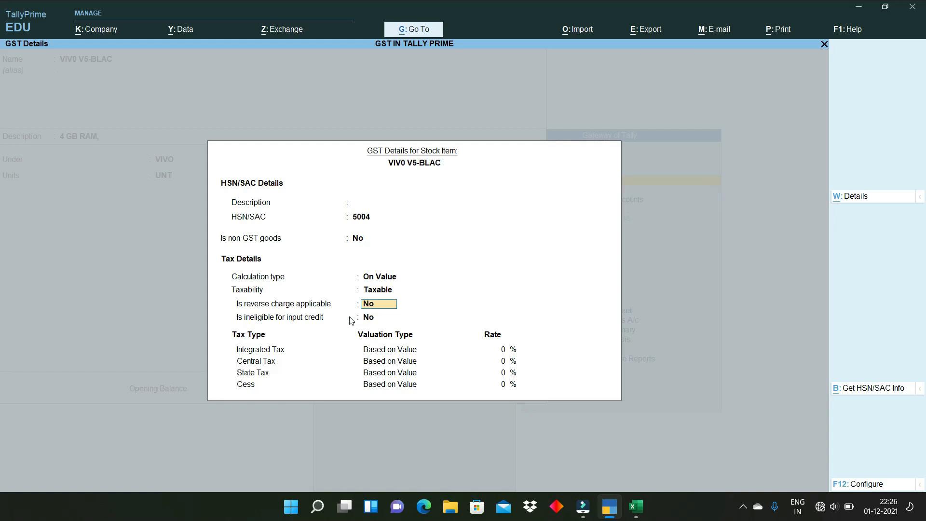
pyautogui.press('Return')
pyautogui.press('Return')
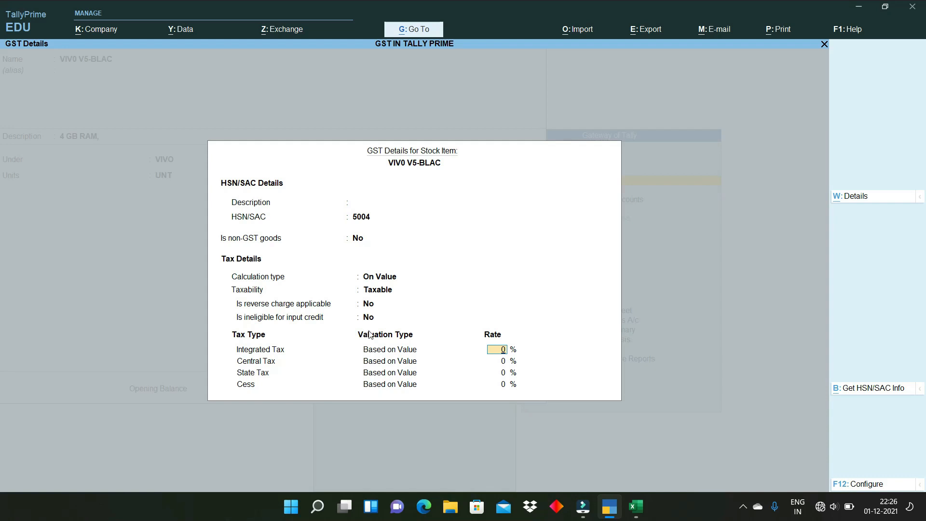
pyautogui.write('8')
pyautogui.press('Return')
pyautogui.press('Return')
pyautogui.press('Return')
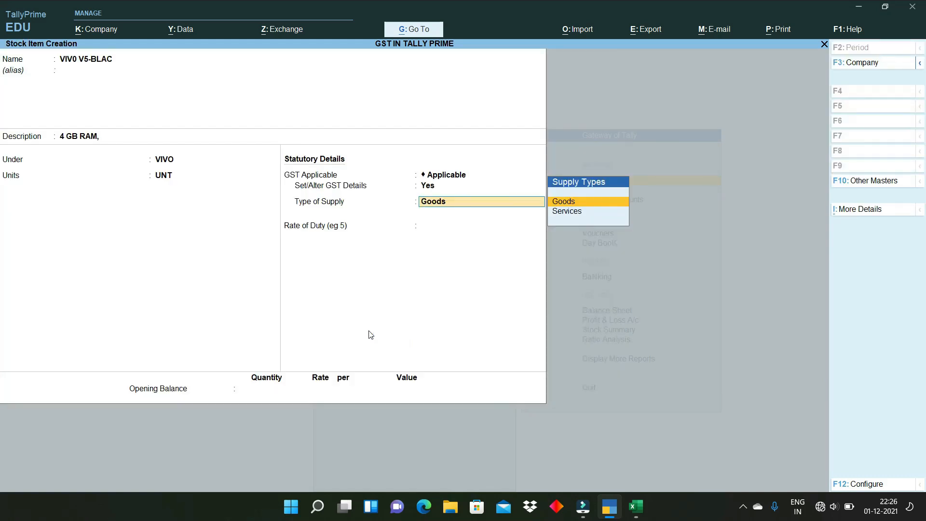
# - Accept supply type Goods and rate of duty 0, and enter opening stock 10 UNT at 25,000
pyautogui.press('Return')
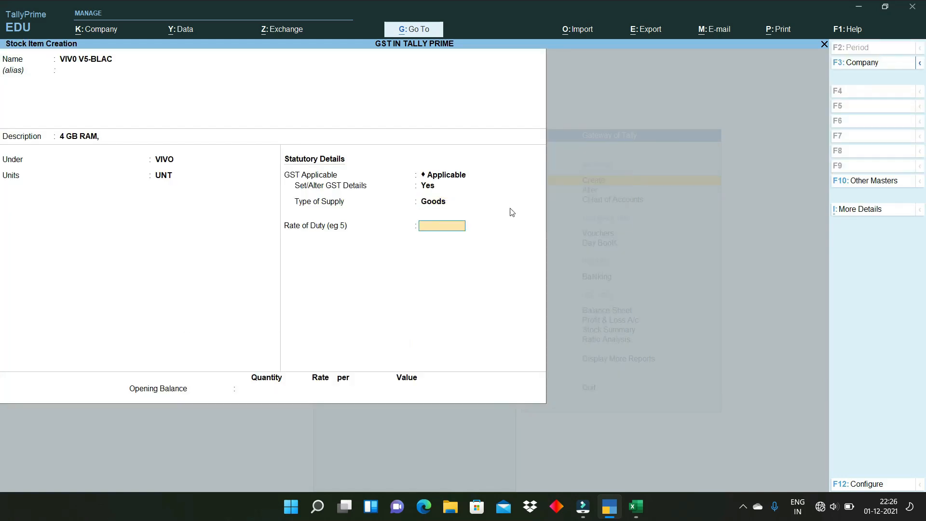
pyautogui.press('Return')
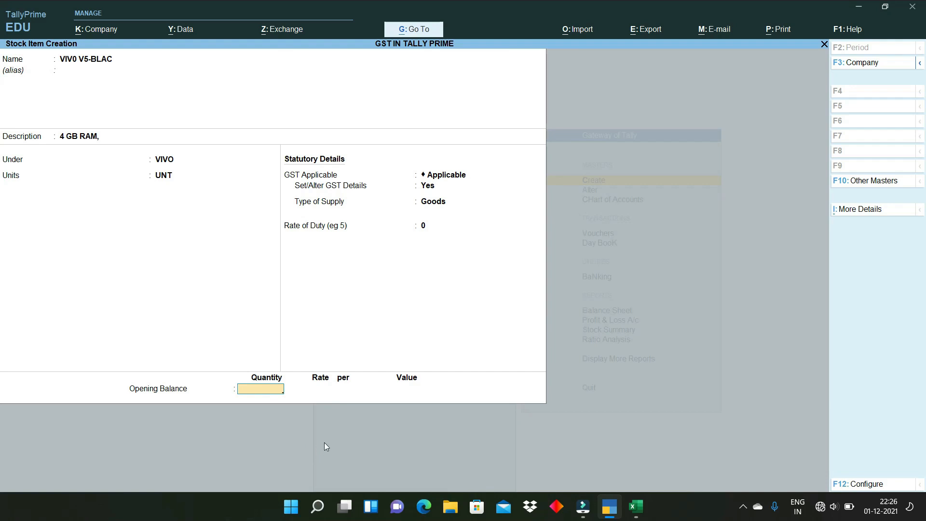
pyautogui.write('10')
pyautogui.press('Return')
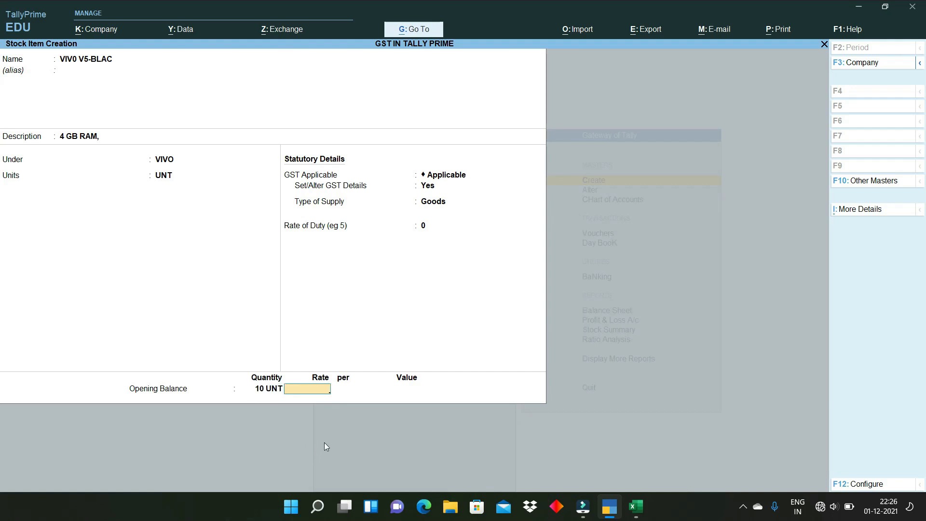
pyautogui.write('25000')
pyautogui.press('Return')
pyautogui.press('Return')
pyautogui.press('Return')
pyautogui.press('Return')
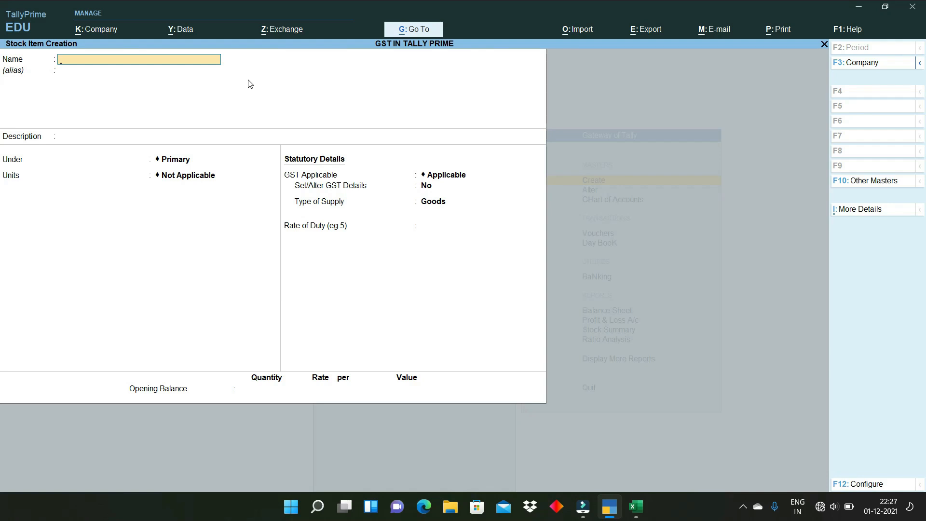
# - Name the new stock item VIVO CHARGER - 5IMP, leaving alias and description blank
pyautogui.write('VIVO CHARGER - 5IMP')
pyautogui.press('Return')
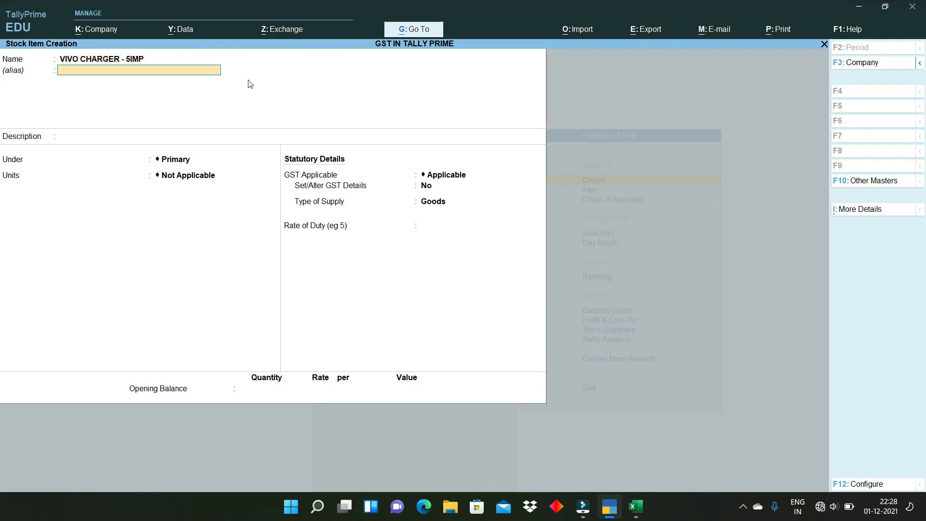
pyautogui.press('Return')
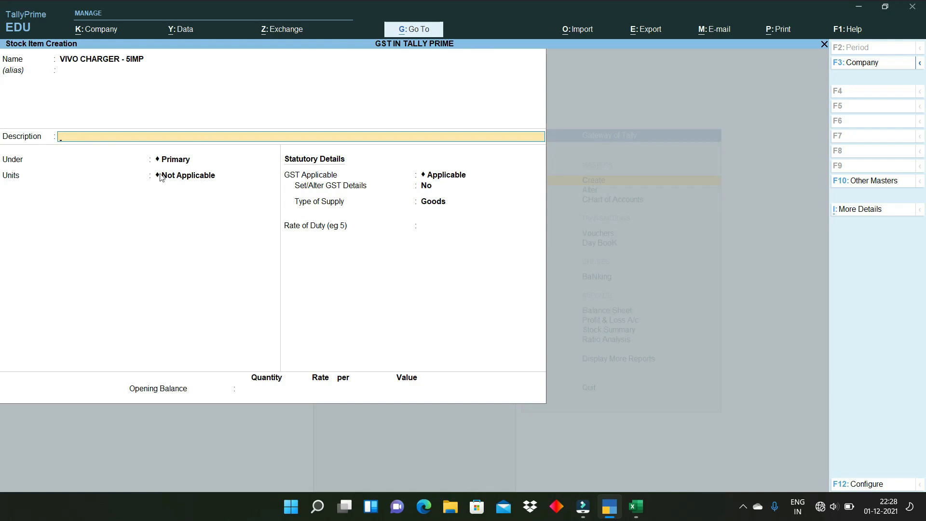
pyautogui.press('Return')
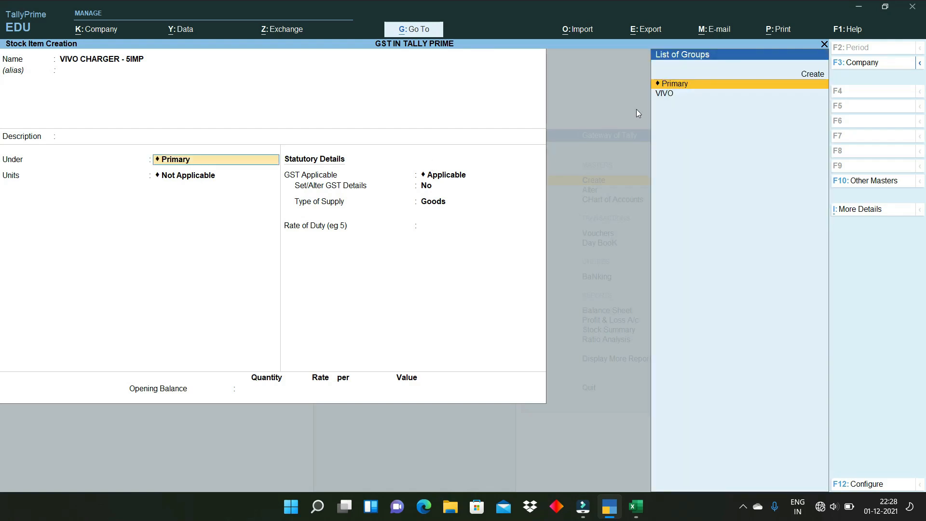
# - Create stock group VIVO ACC. with quantities added and no GST details
pyautogui.click(674, 96)
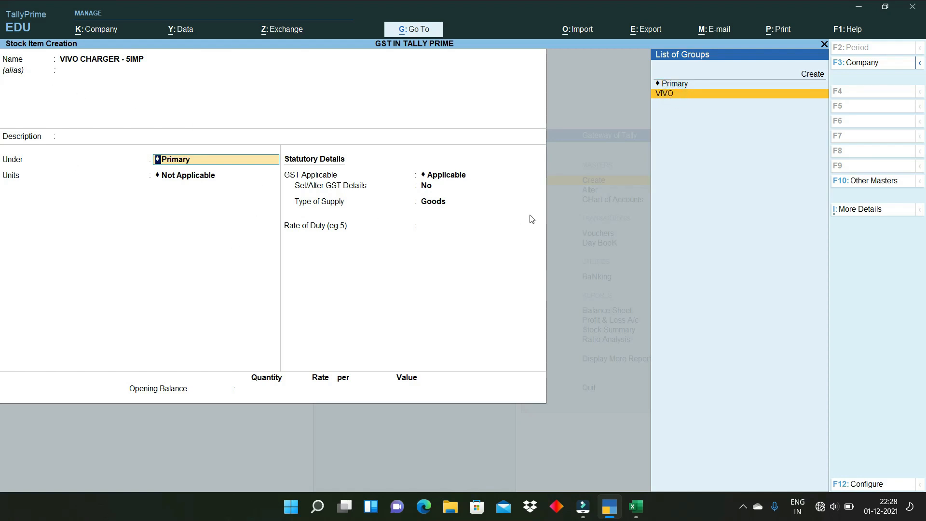
pyautogui.hotkey('alt', 'c')
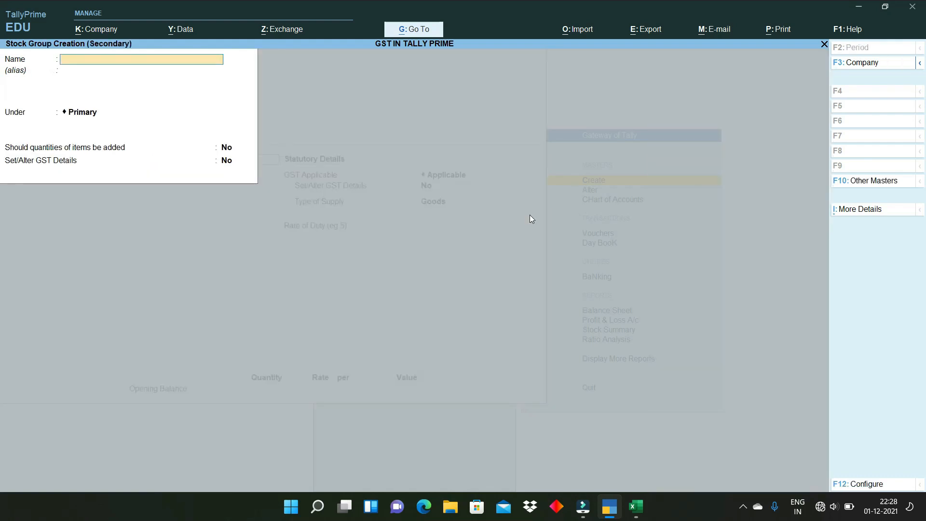
pyautogui.write('VIVO ACC.')
pyautogui.press('Return')
pyautogui.press('Return')
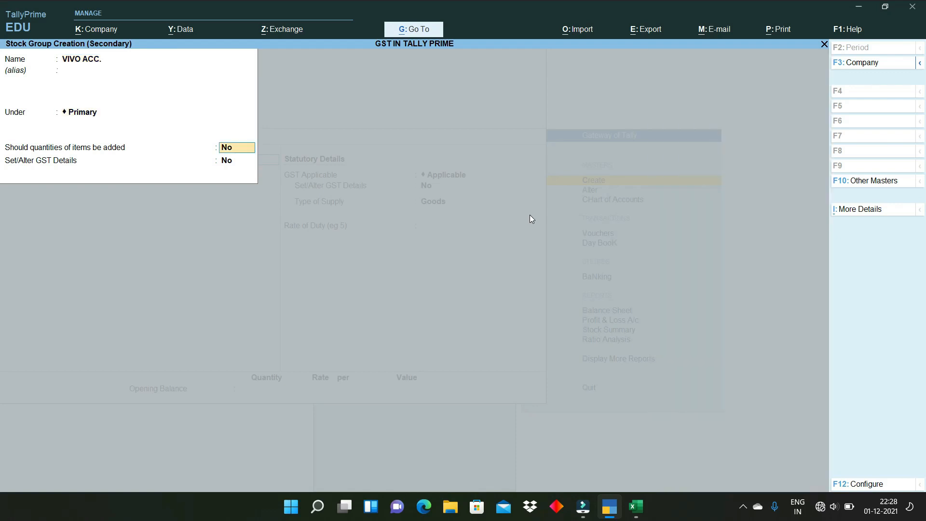
pyautogui.press('y')
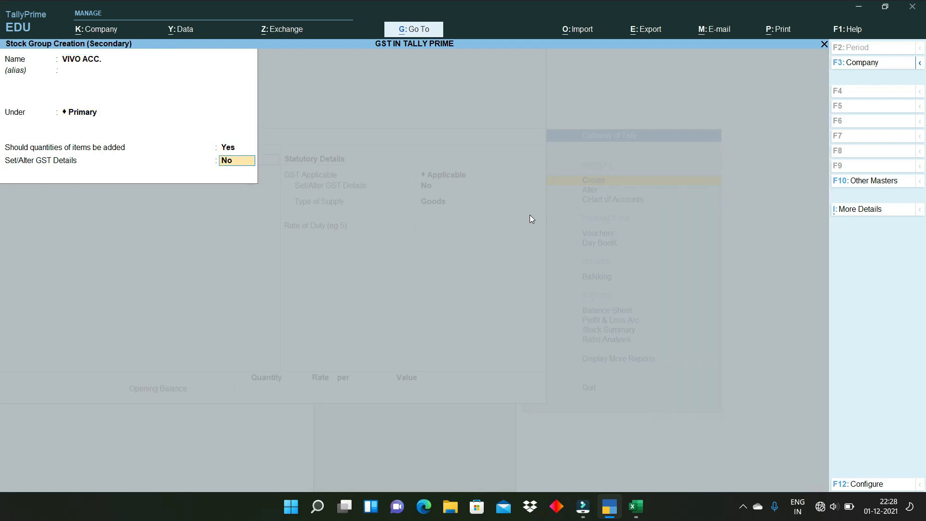
pyautogui.press('Return')
# - Save the VIVO ACC. group and set the item's units to UNT
pyautogui.press('y')
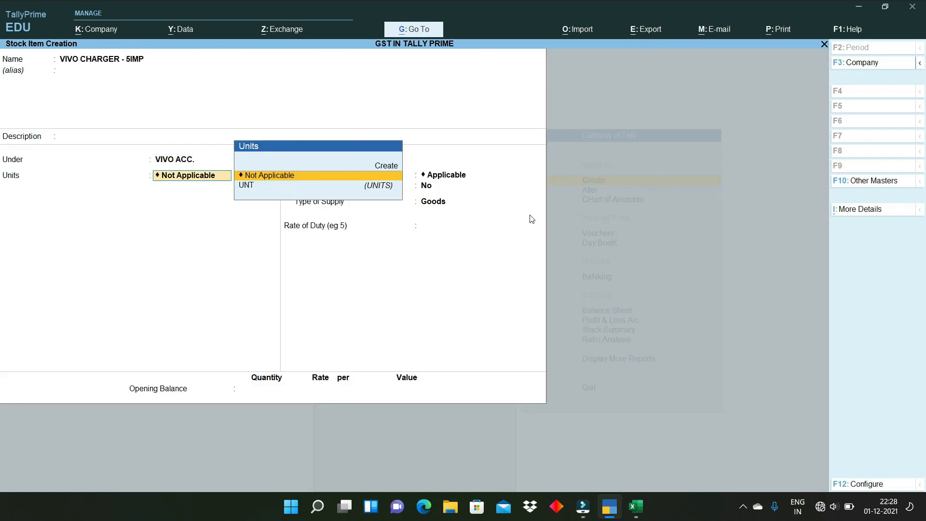
pyautogui.press('Down')
pyautogui.press('Return')
pyautogui.press('Return')
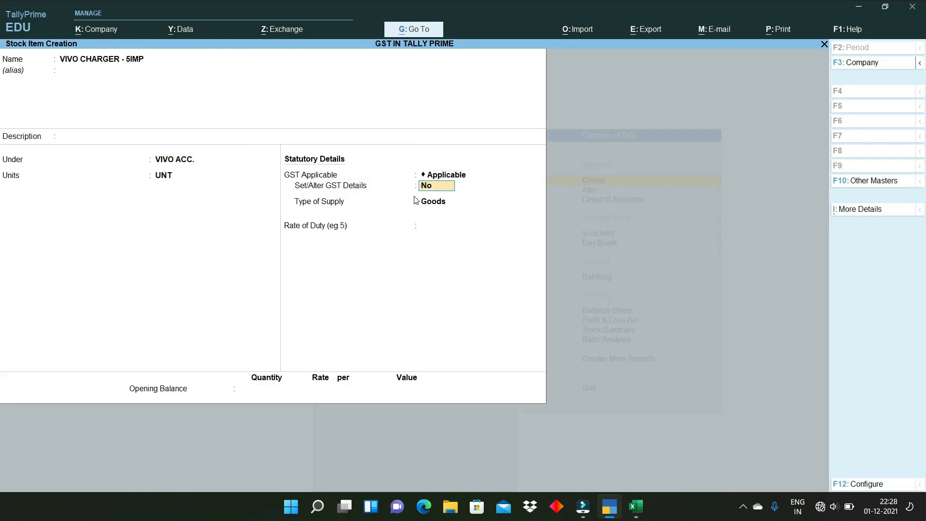
# - Set GST details: HSN 9004, On Value, Taxable, 28% integrated tax, Goods supply
pyautogui.write('y')
pyautogui.press('Return')
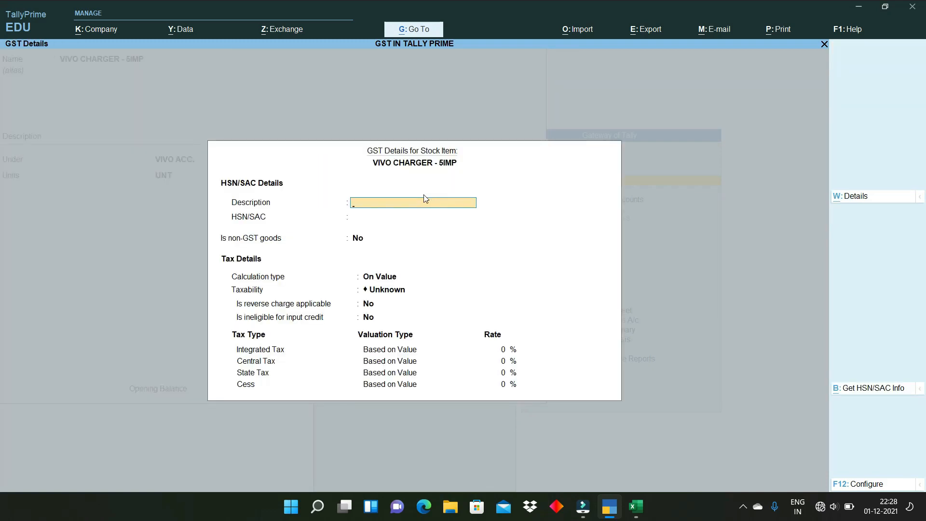
pyautogui.press('Return')
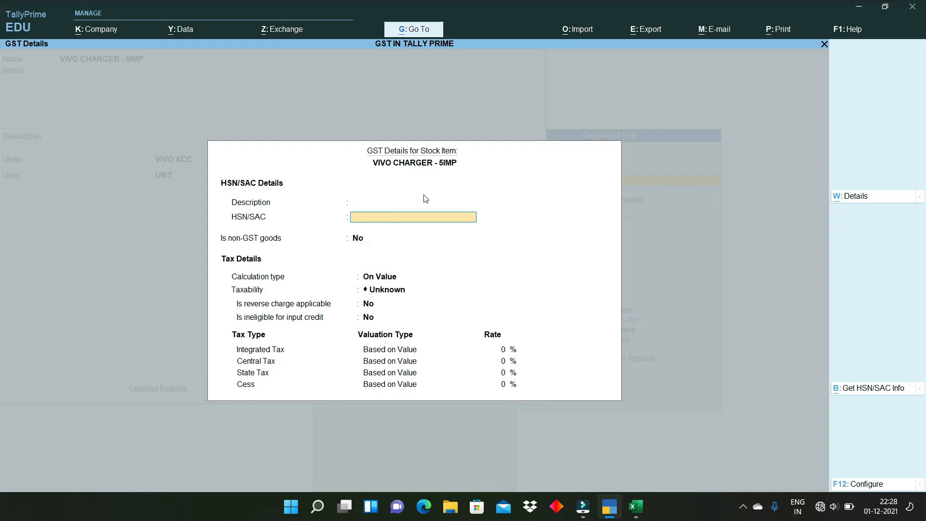
pyautogui.write('9004')
pyautogui.press('Return')
pyautogui.press('Return')
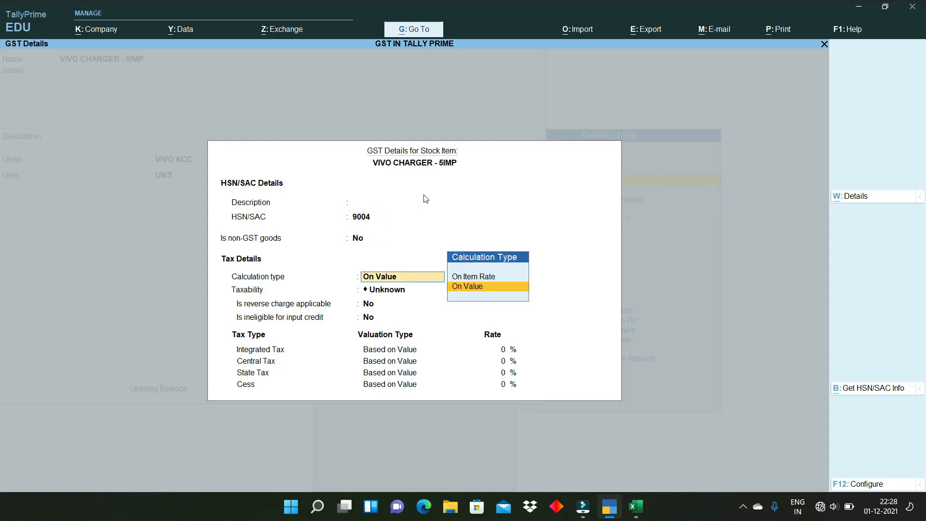
pyautogui.press('Return')
pyautogui.press('Down')
pyautogui.press('Down')
pyautogui.press('Down')
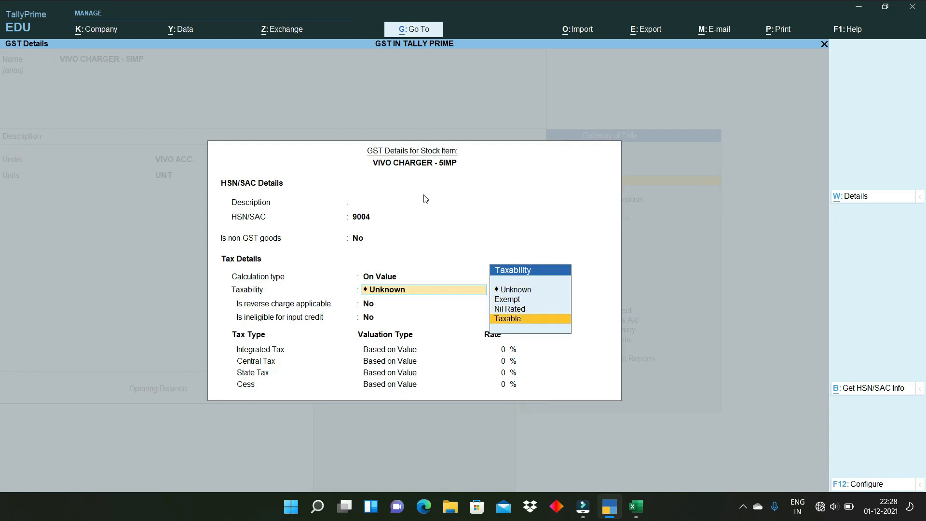
pyautogui.press('Return')
pyautogui.press('Return')
pyautogui.press('Return')
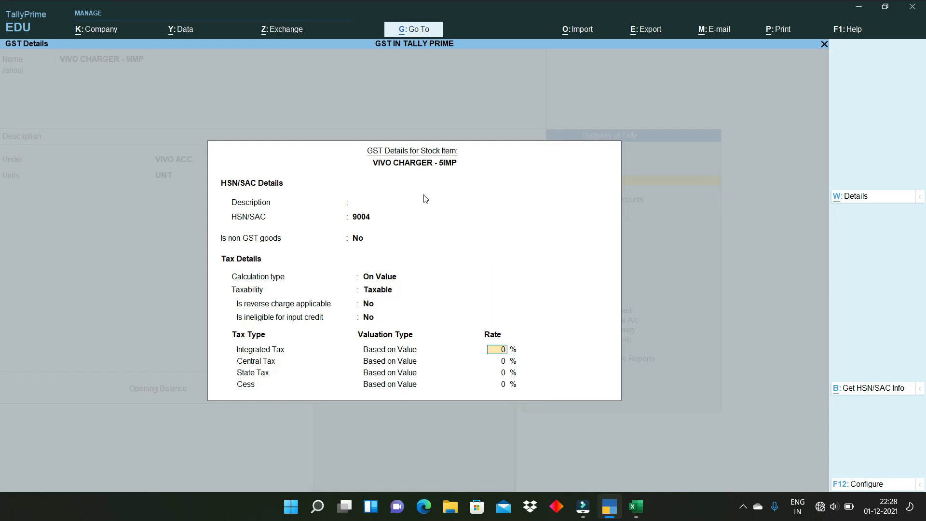
pyautogui.write('28')
pyautogui.press('Return')
pyautogui.press('Return')
pyautogui.press('Return')
pyautogui.press('Return')
pyautogui.press('Return')
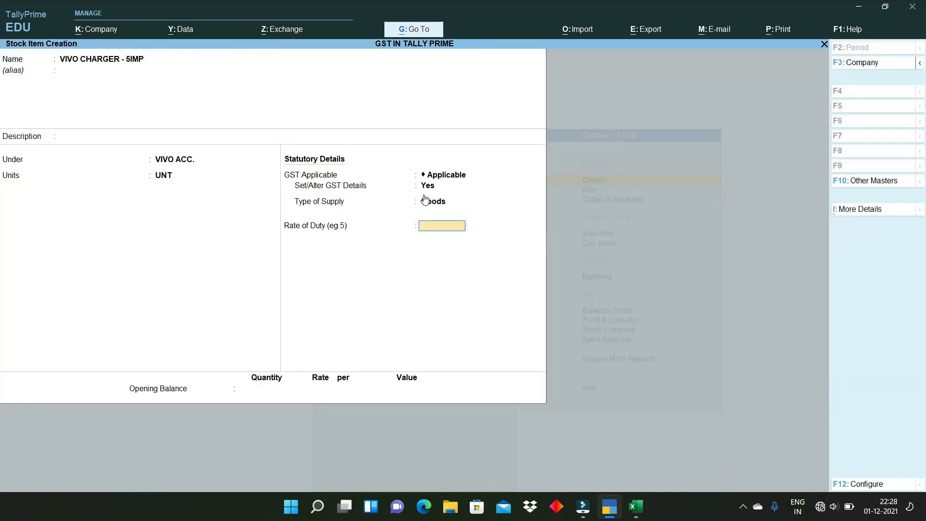
# - Keep rate of duty at 0 and enter opening stock of 10 UNT at 700
pyautogui.press('Return')
pyautogui.write('10')
pyautogui.press('Return')
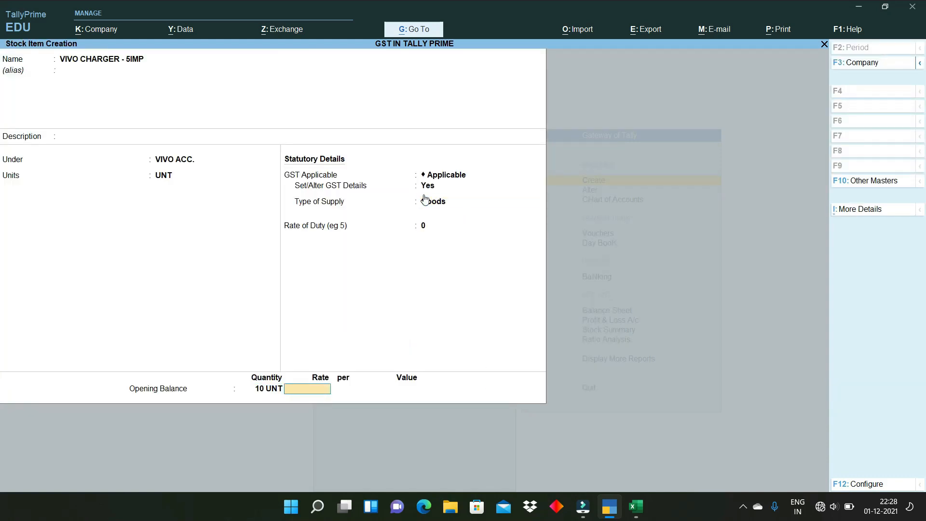
pyautogui.write('700')
pyautogui.press('Return')
pyautogui.press('Return')
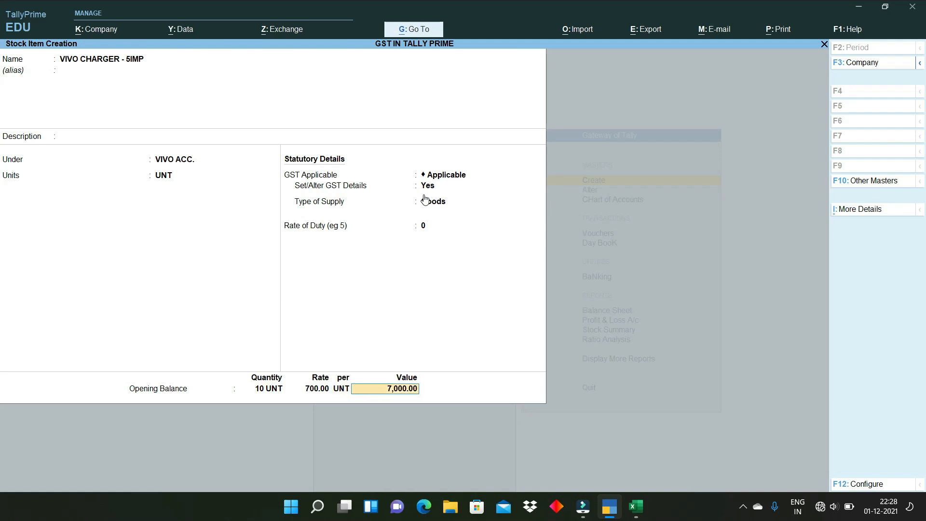
pyautogui.press('Return')
pyautogui.press('Return')
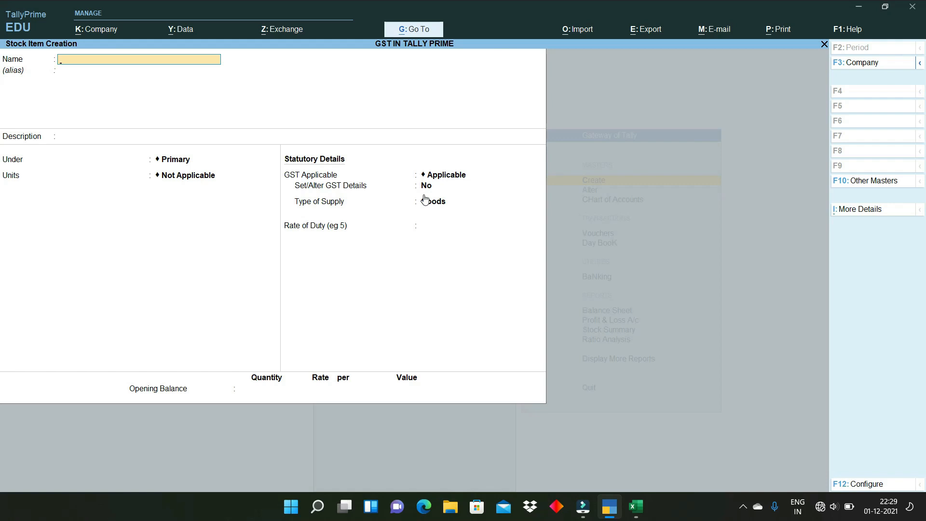
# - Quit Stock Item Creation and return to Gateway of Tally without exiting the program
pyautogui.press('Escape')
pyautogui.press('y')
pyautogui.press('Escape')
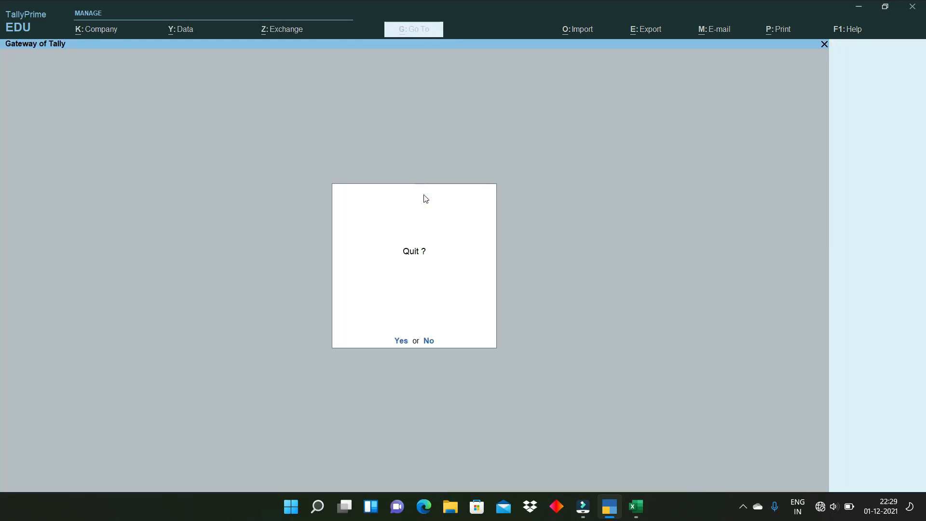
pyautogui.press('n')
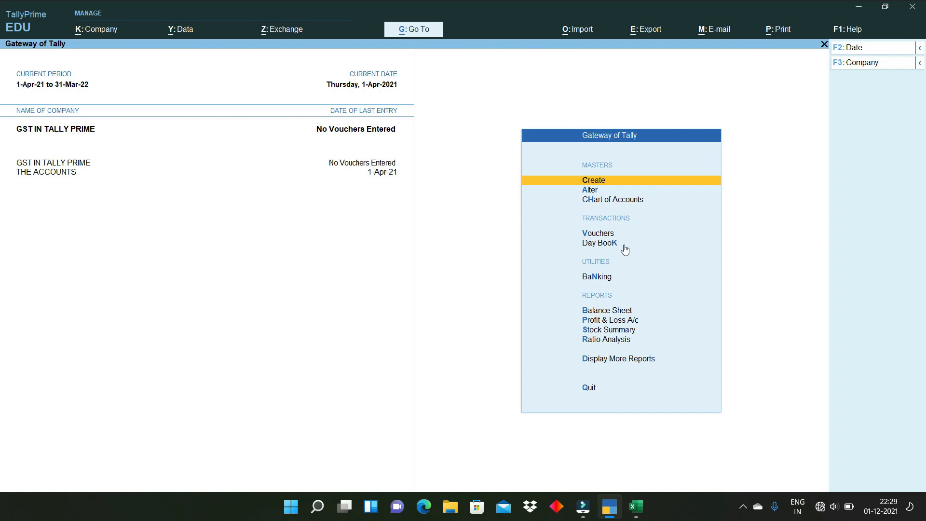
# - Open voucher entry and switch it to a Purchase voucher
pyautogui.click(598, 235)
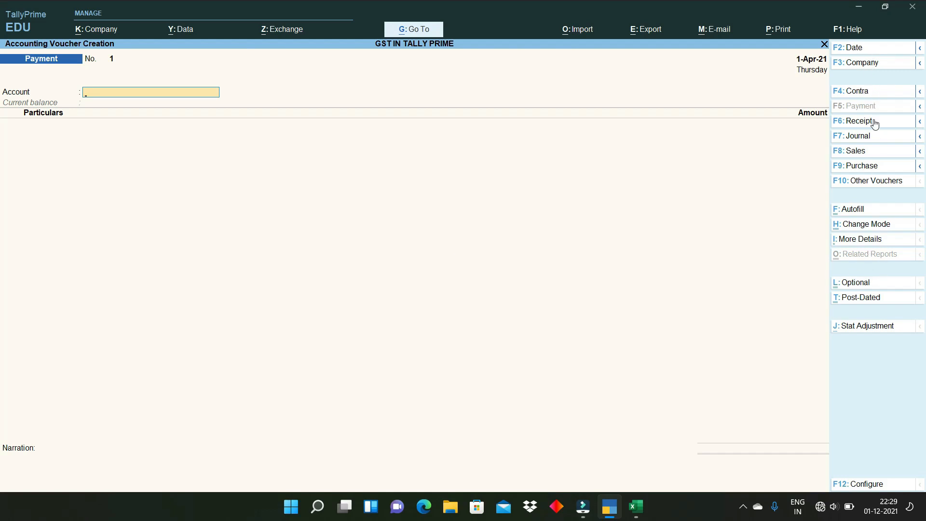
pyautogui.press('ctrl')
pyautogui.click(858, 167)
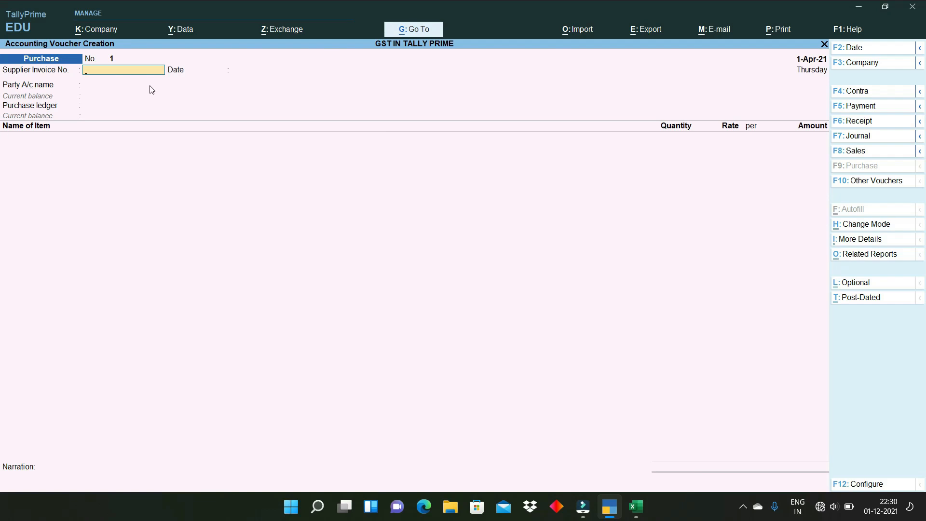
pyautogui.hotkey('ctrl', '1')
pyautogui.click(25, 146)
pyautogui.moveTo(11, 132); pyautogui.dragTo(146, 134)
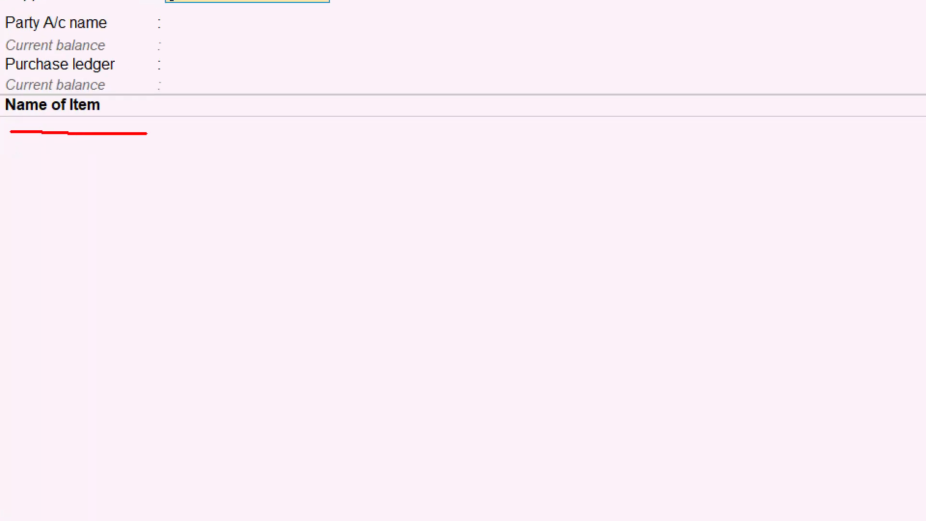
pyautogui.press('Escape')
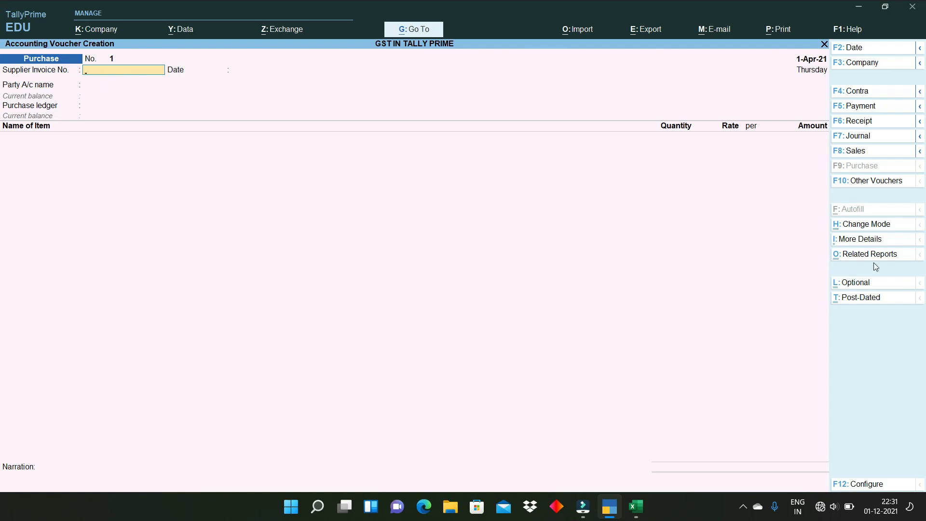
pyautogui.press('ctrl')
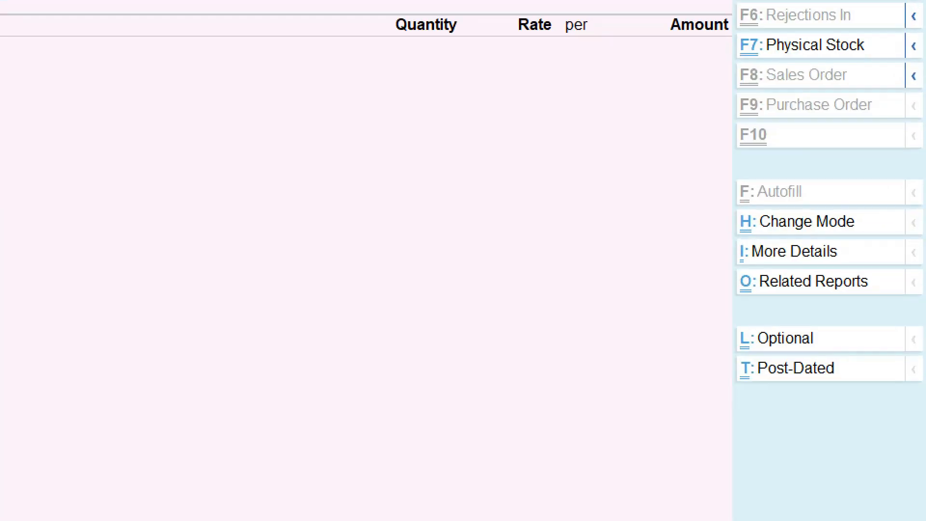
pyautogui.moveTo(859, 221); pyautogui.dragTo(890, 215)
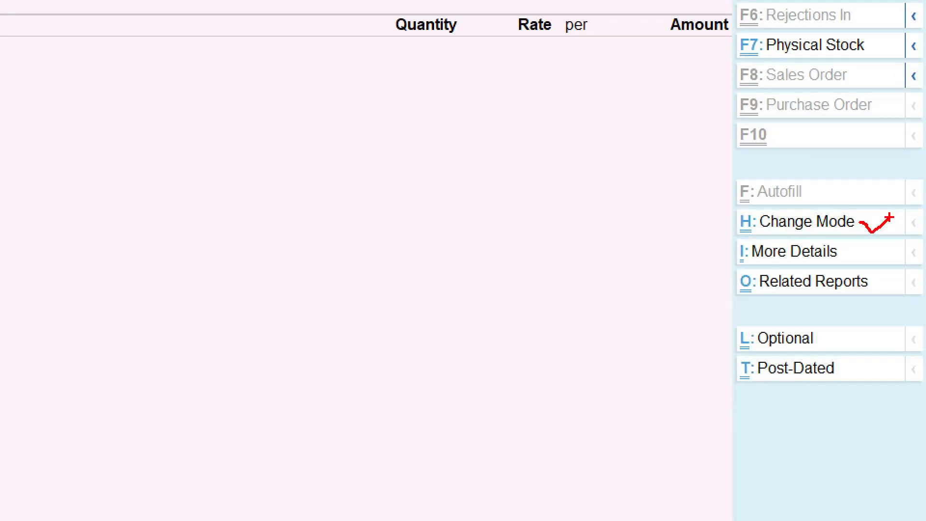
pyautogui.click(796, 227)
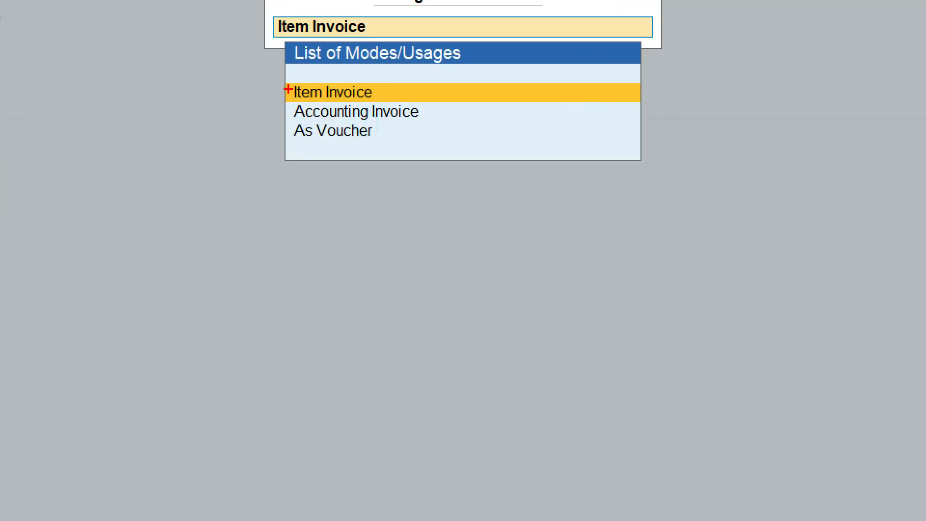
pyautogui.moveTo(284, 78); pyautogui.dragTo(437, 146)
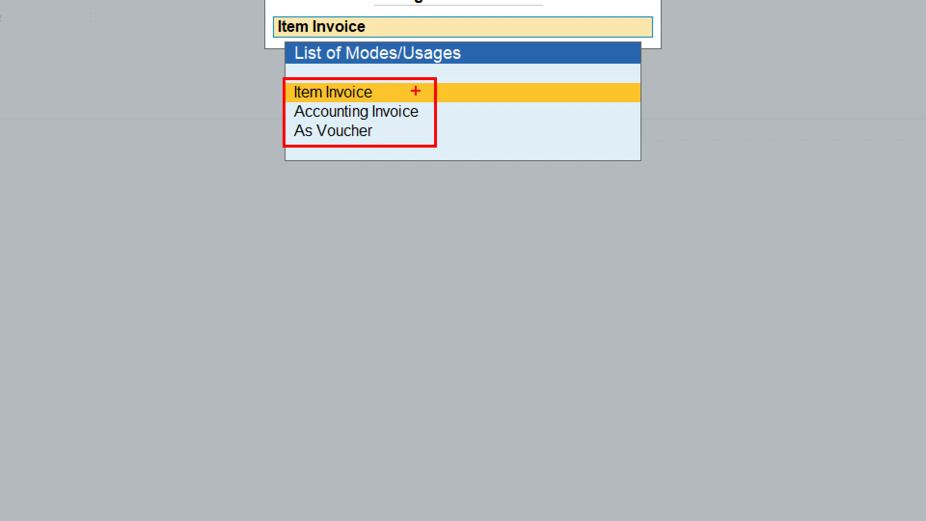
pyautogui.moveTo(449, 114)
pyautogui.mouseDown()
pyautogui.moveTo(460, 139)
pyautogui.moveTo(521, 111)
pyautogui.mouseUp()
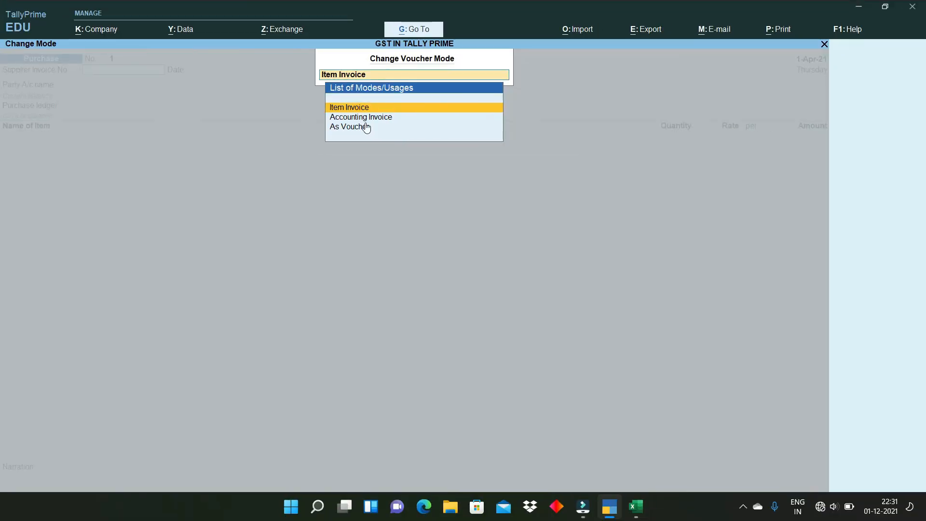
pyautogui.press('Escape')
pyautogui.press('Escape')
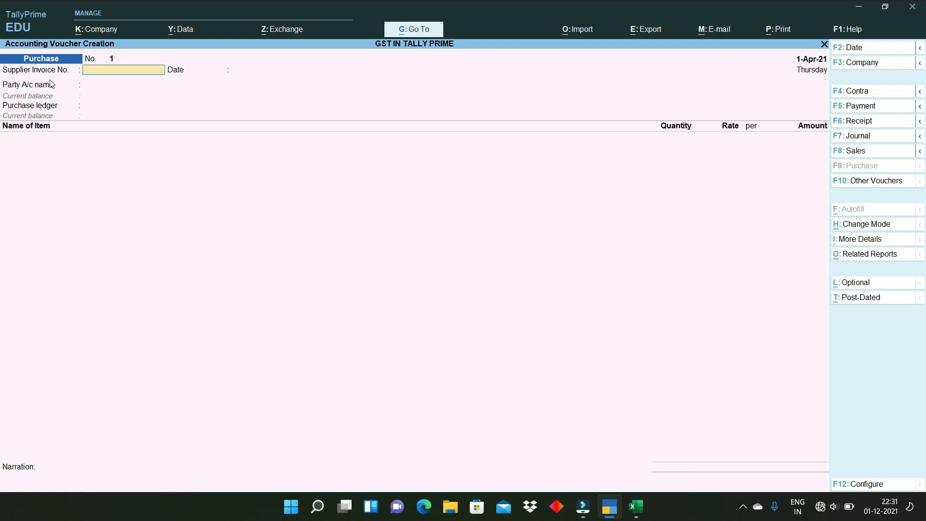
# - Enter supplier invoice number 120. and move on to the invoice date
pyautogui.write('0.')
pyautogui.press('Return')
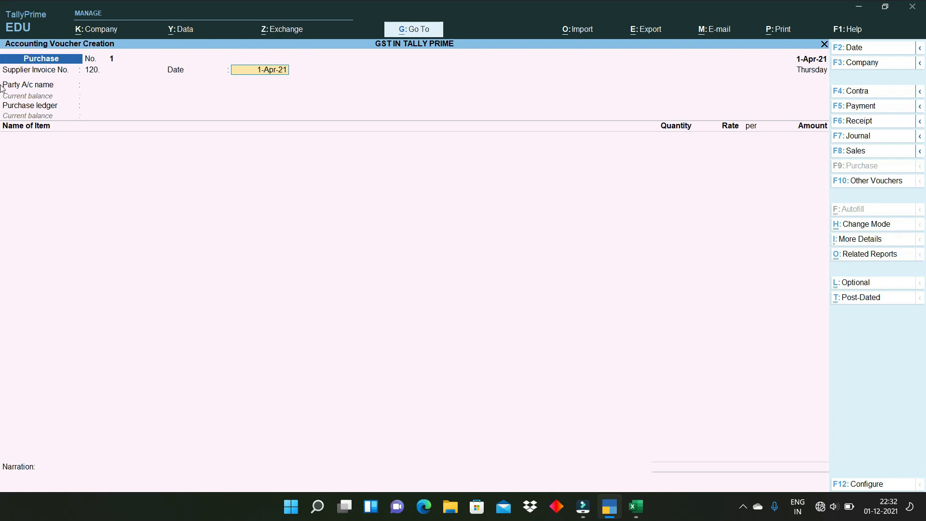
pyautogui.press('ctrl')
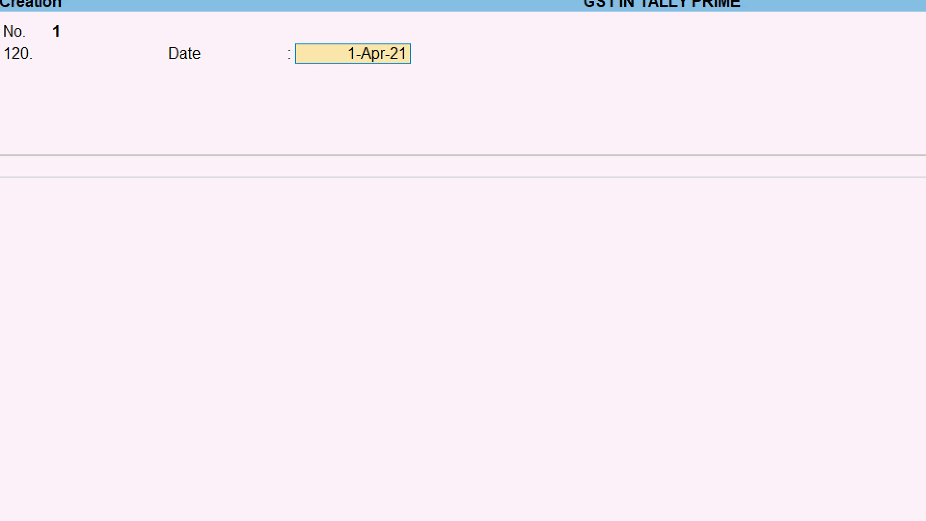
pyautogui.press('ctrl')
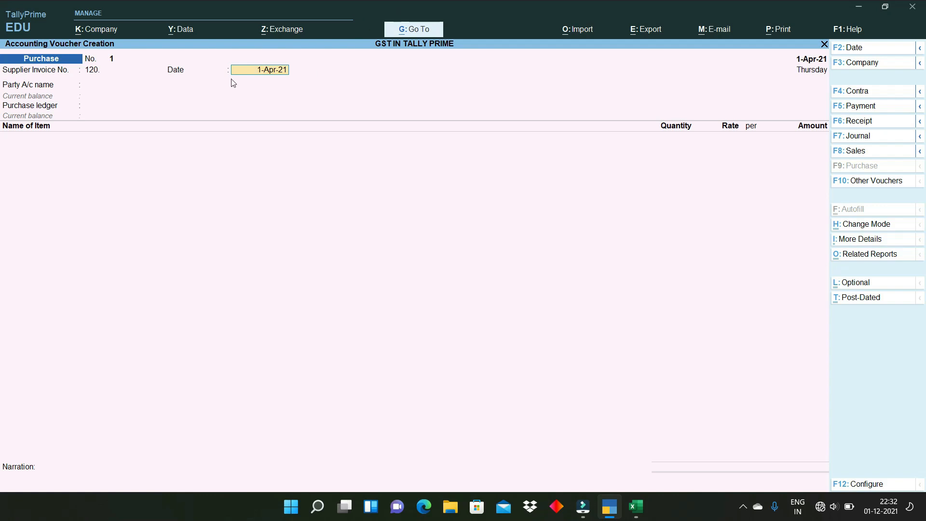
pyautogui.click(168, 85)
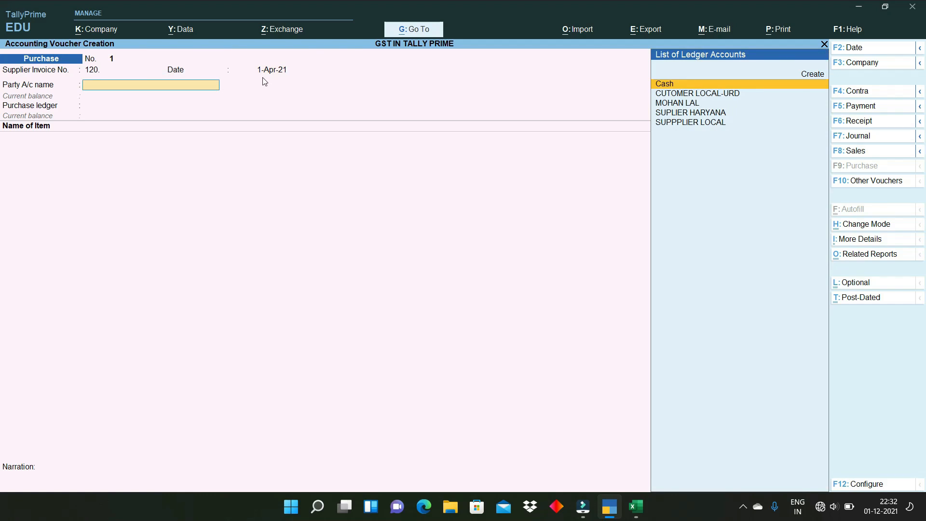
pyautogui.click(104, 75)
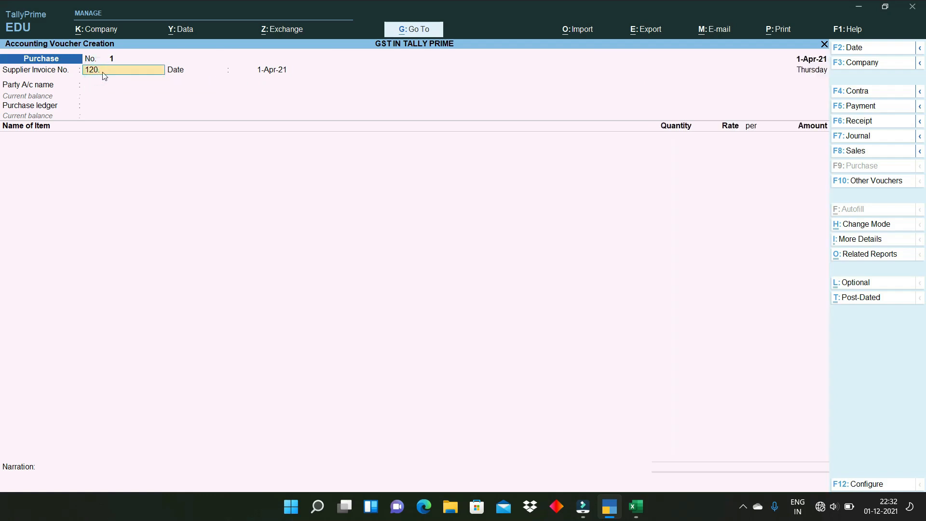
pyautogui.click(268, 75)
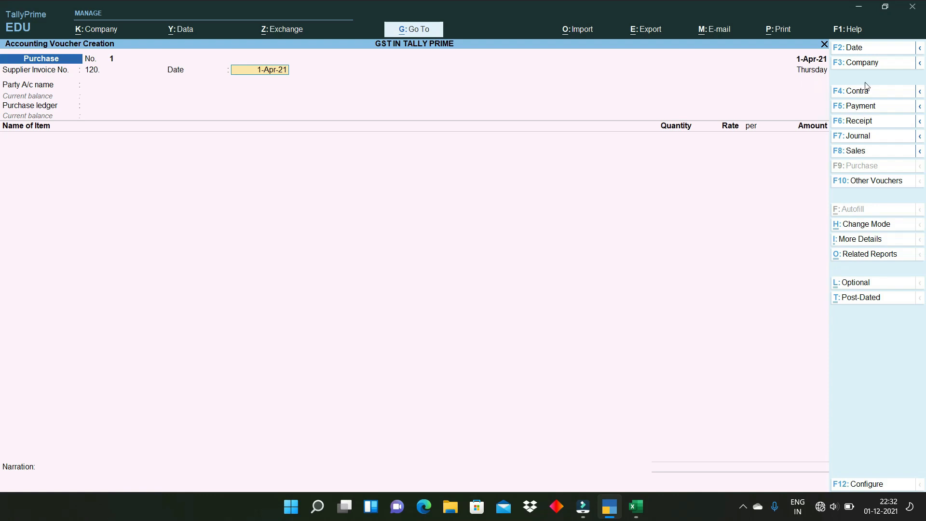
# - Set the voucher date to 1-4-2021 and choose SUPPPLIER LOCAL as the party account
pyautogui.click(853, 47)
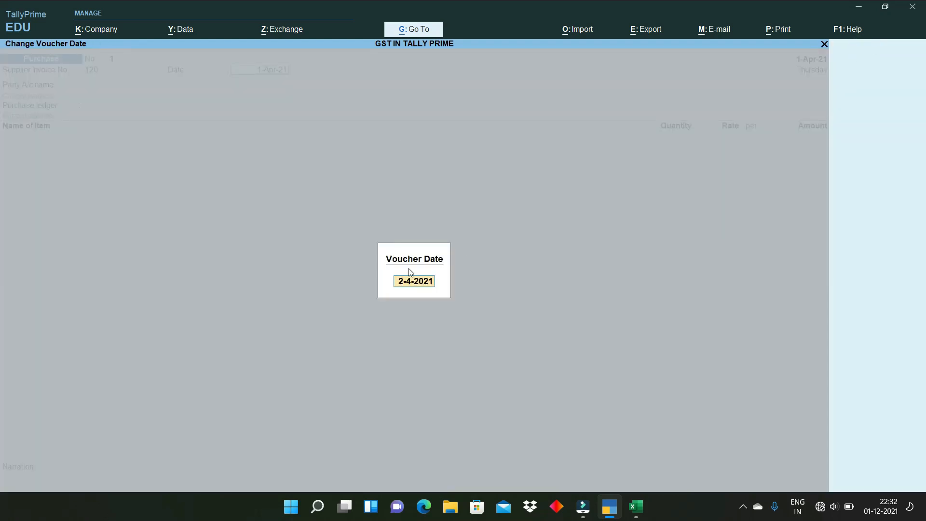
pyautogui.write('1')
pyautogui.press('Return')
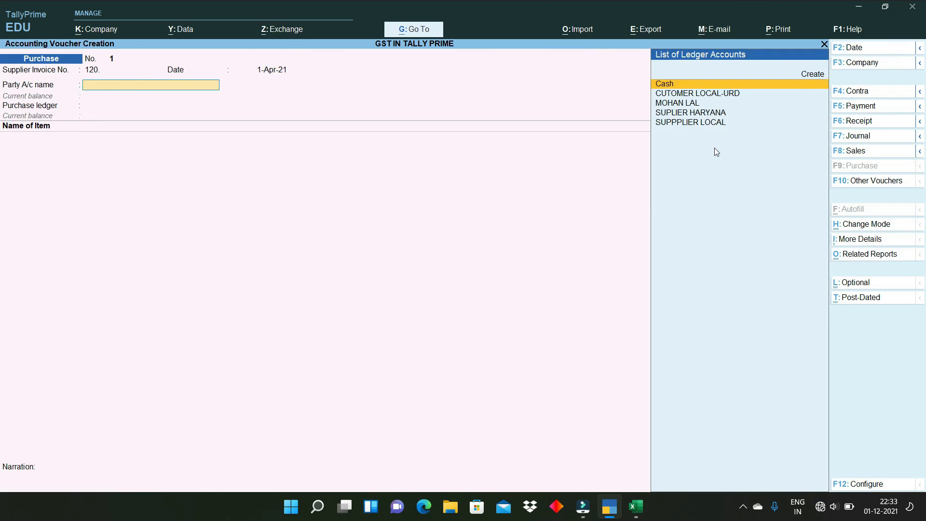
pyautogui.press('Down')
pyautogui.press('Down')
pyautogui.press('Down')
pyautogui.press('Down')
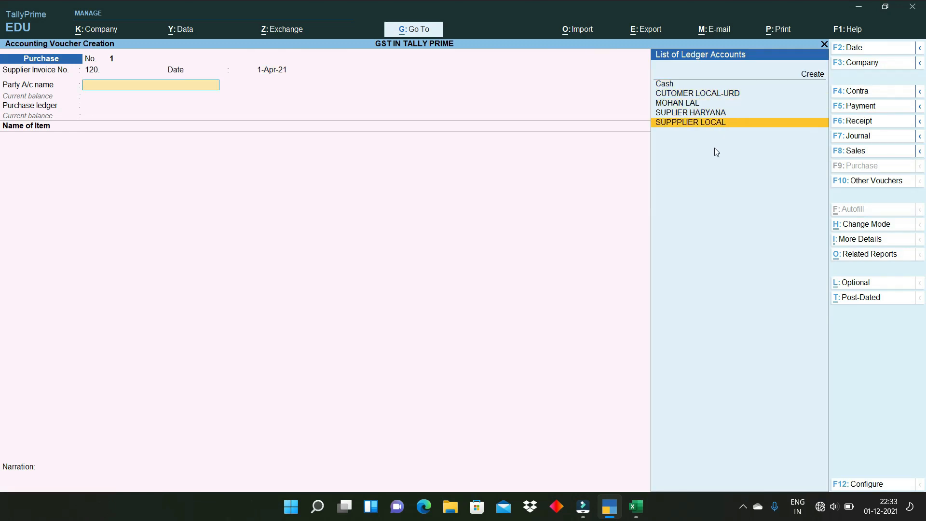
pyautogui.press('Return')
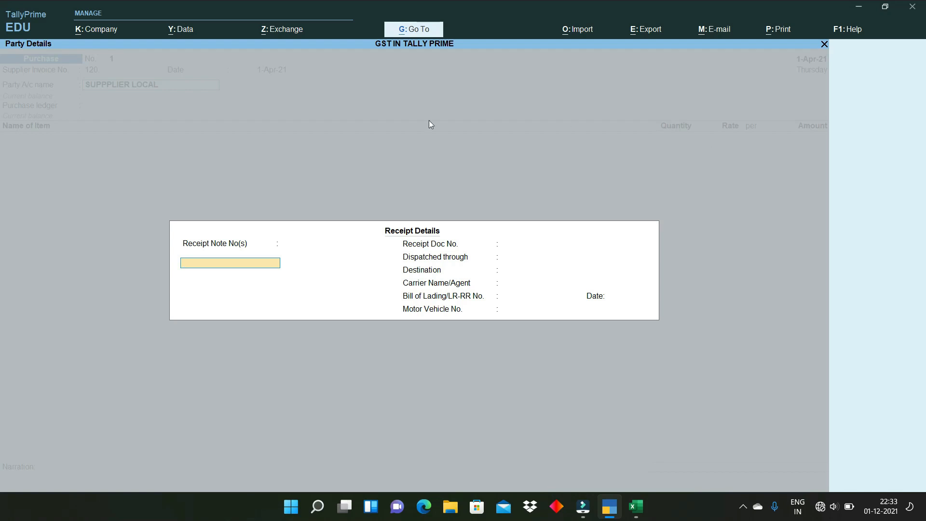
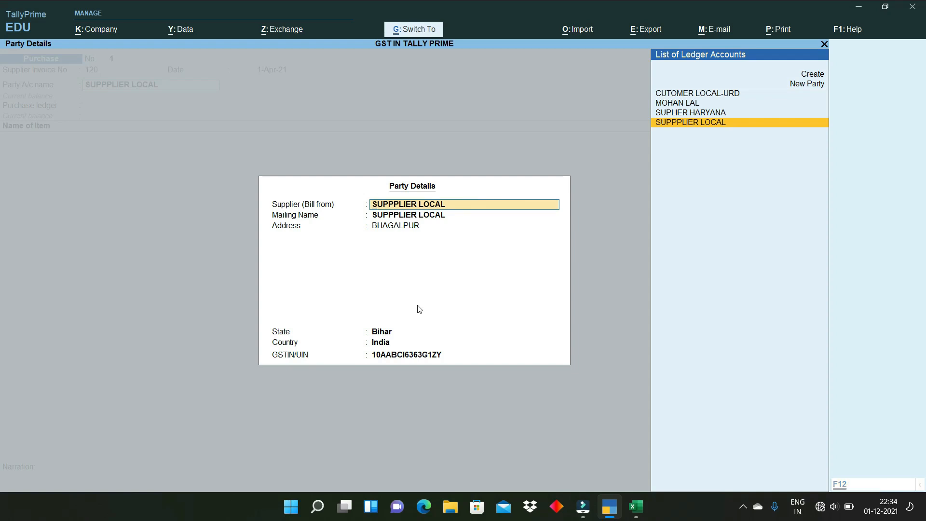
# - Accept the supplier's party details and set PURCHASE GST as the purchase ledger
pyautogui.hotkey('ctrl', 'a')
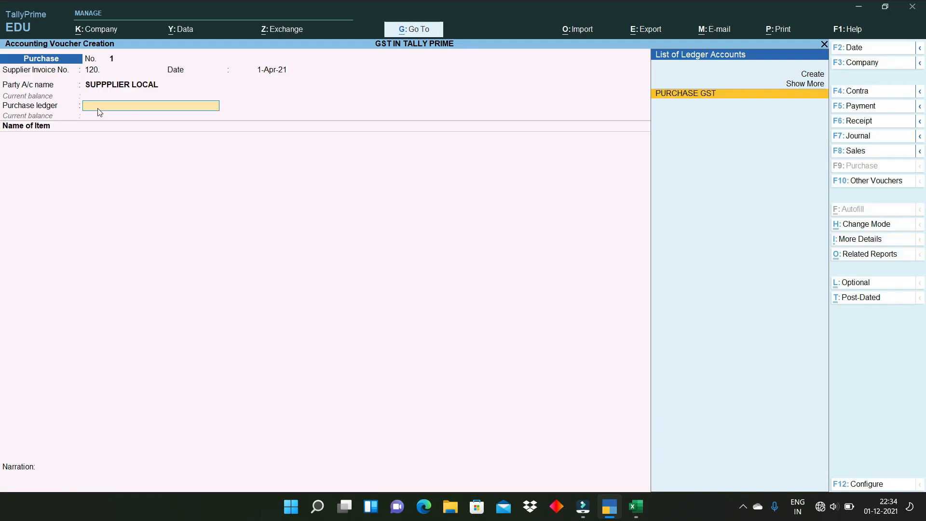
pyautogui.press('Return')
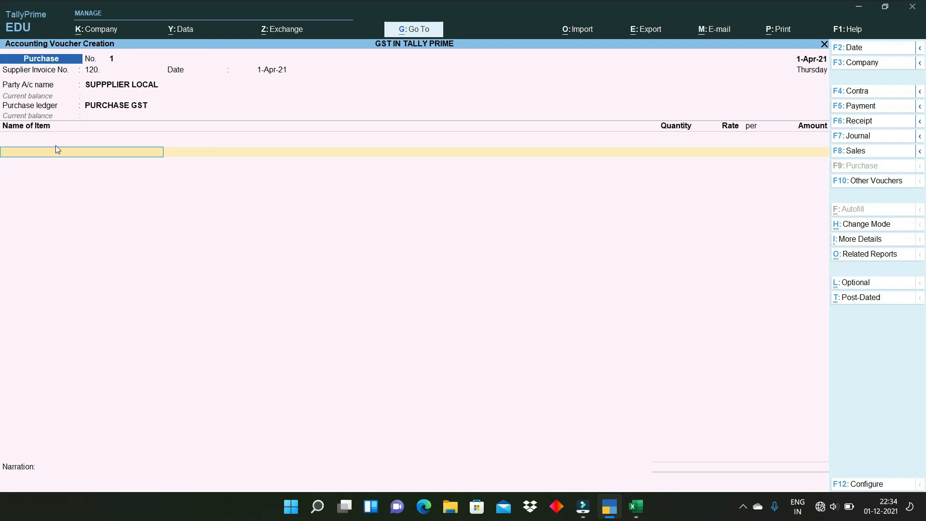
# - Add VIVO V5-BLAC at 25,000.00 and VIVO CHARGER - 5IMP at 700.00, 5 units each
pyautogui.write('V')
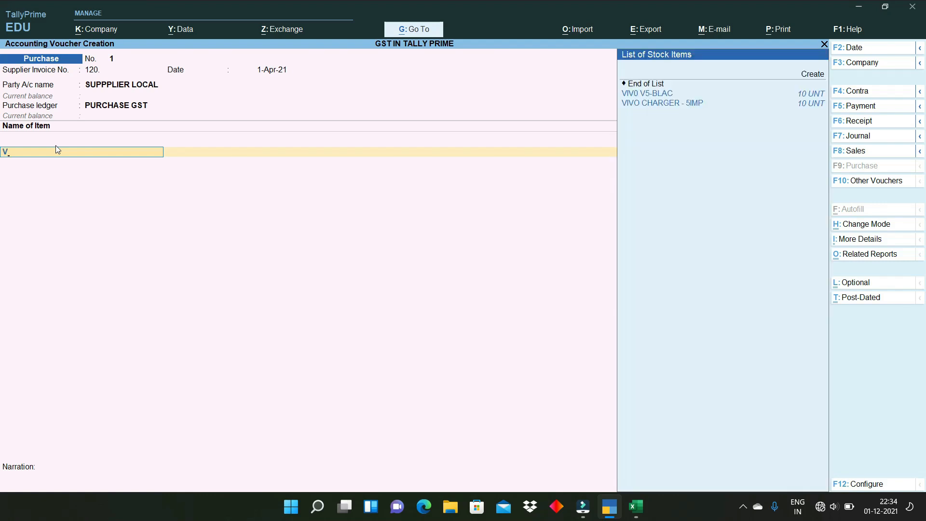
pyautogui.click(650, 94)
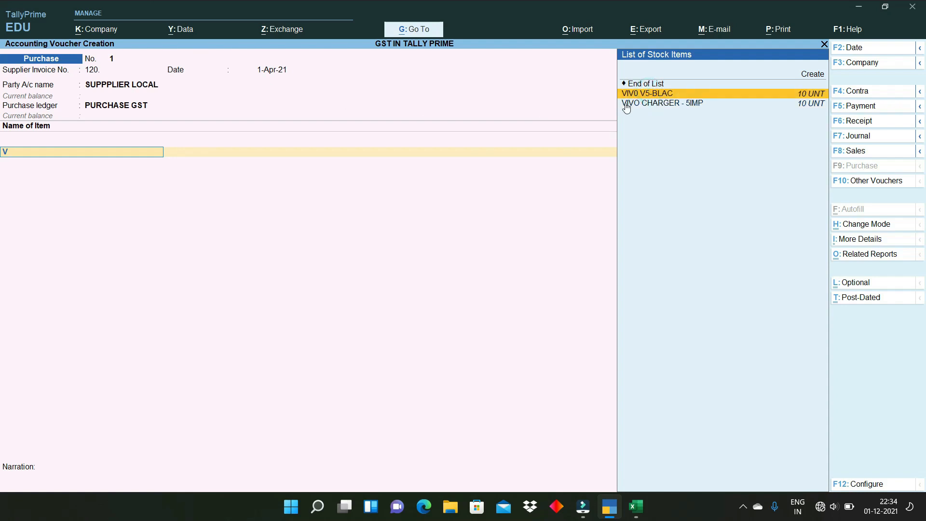
pyautogui.press('Return')
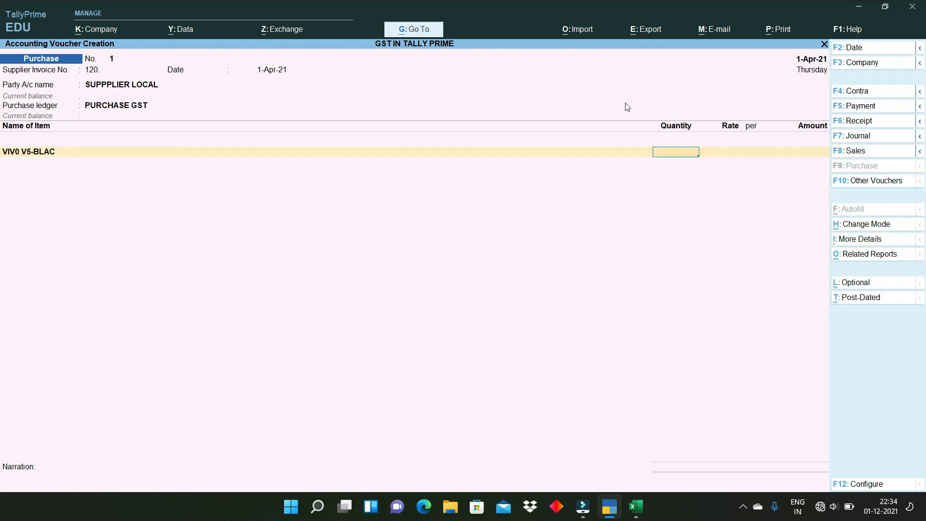
pyautogui.write('5')
pyautogui.press('Return')
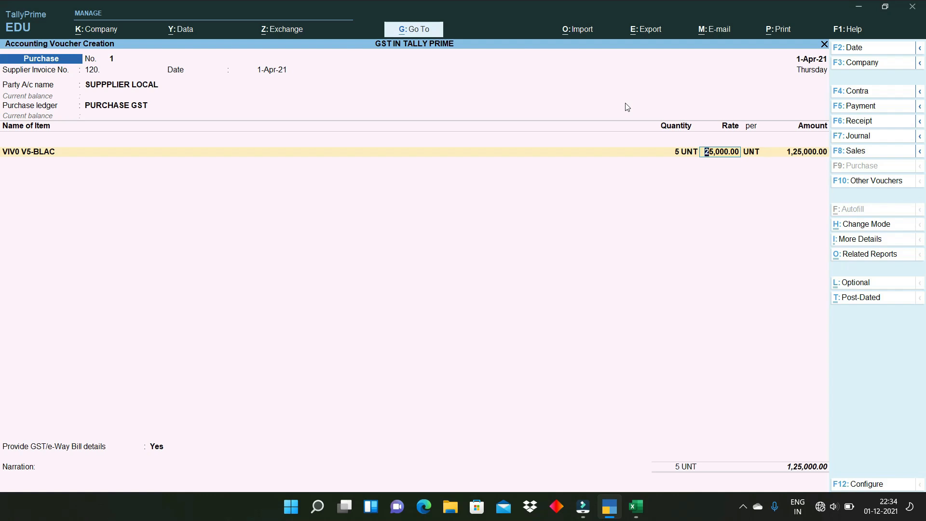
pyautogui.press('Return')
pyautogui.press('Return')
pyautogui.press('Return')
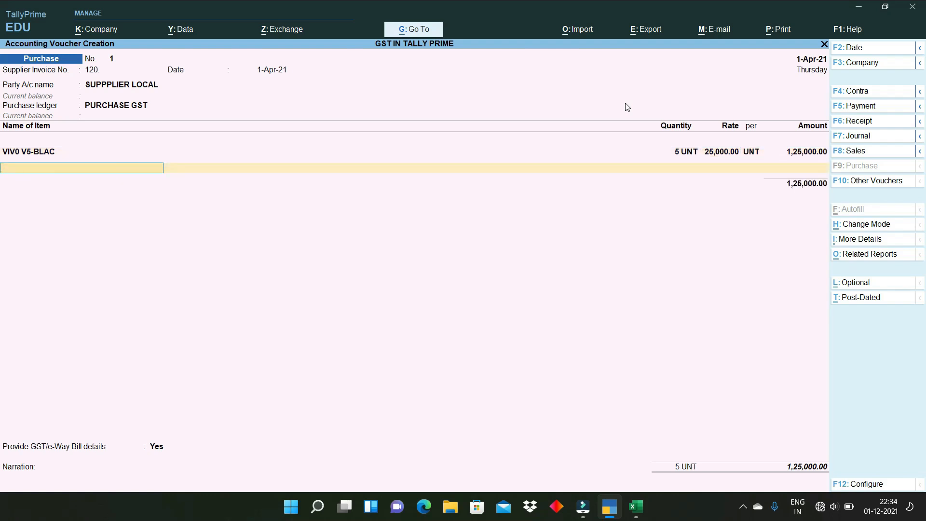
pyautogui.press('Down')
pyautogui.press('Down')
pyautogui.press('Down')
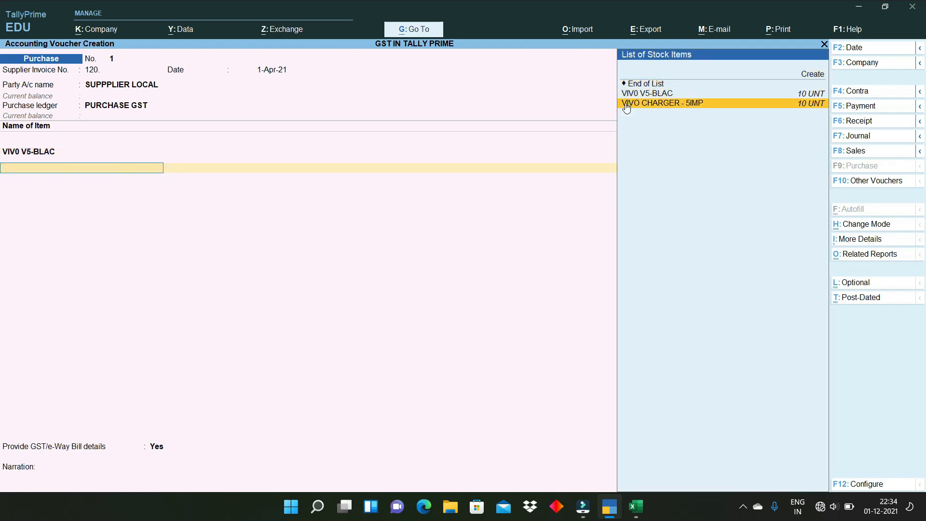
pyautogui.click(626, 104)
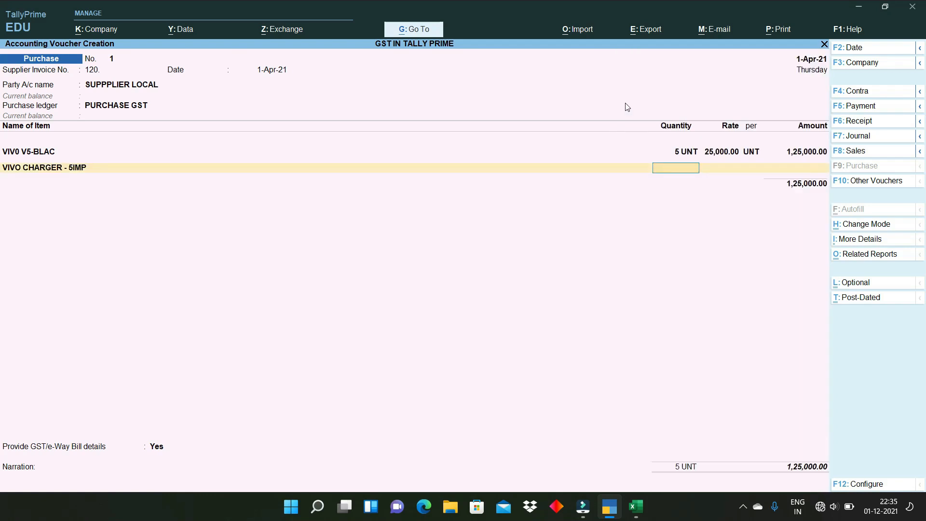
pyautogui.write('5')
pyautogui.press('Return')
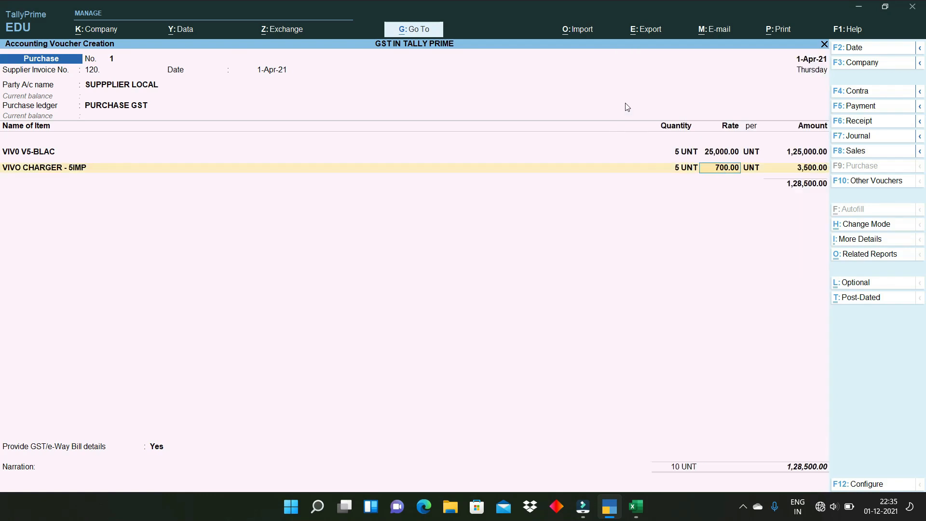
pyautogui.press('Return')
pyautogui.press('Return')
pyautogui.press('Return')
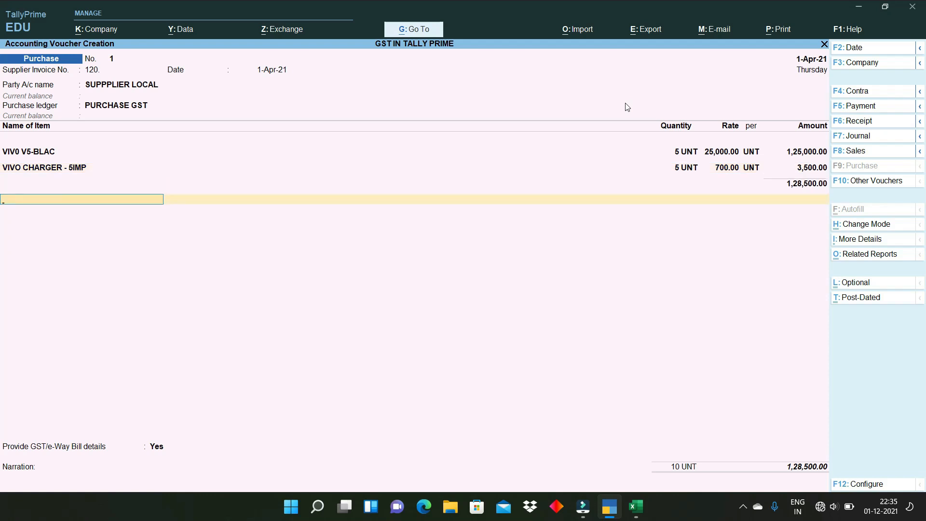
# - Add SGST and CGST tax lines of 11,740.00 each, making the voucher total 1,51,980.00
pyautogui.write('SGS')
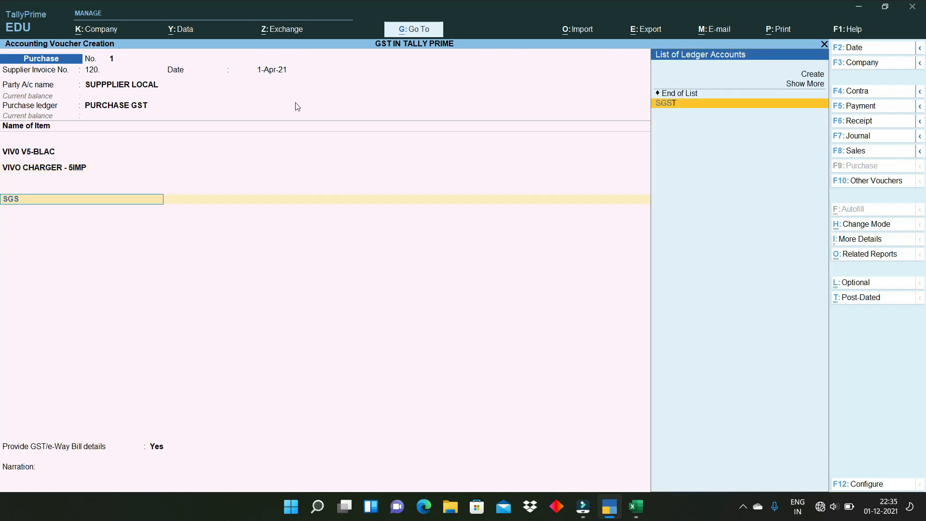
pyautogui.press('Return')
pyautogui.press('Return')
pyautogui.write('CGST')
pyautogui.press('Return')
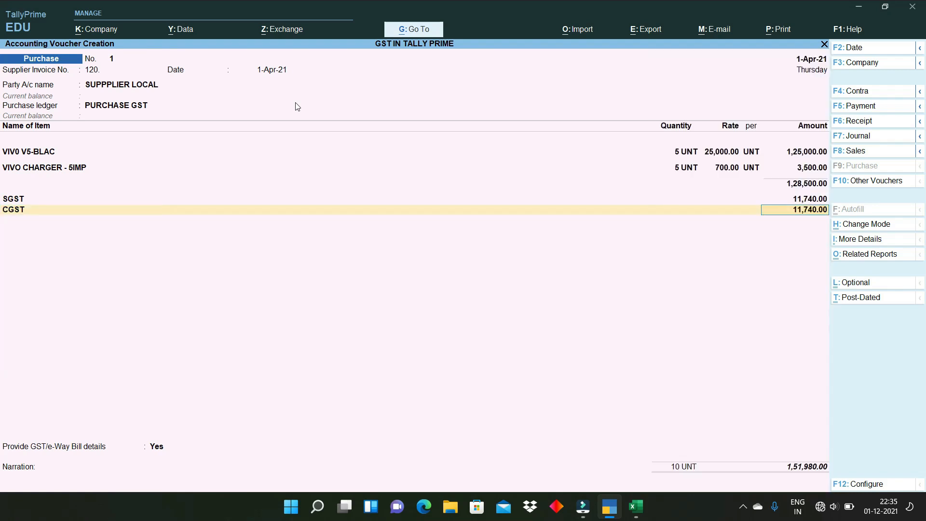
pyautogui.press('Return')
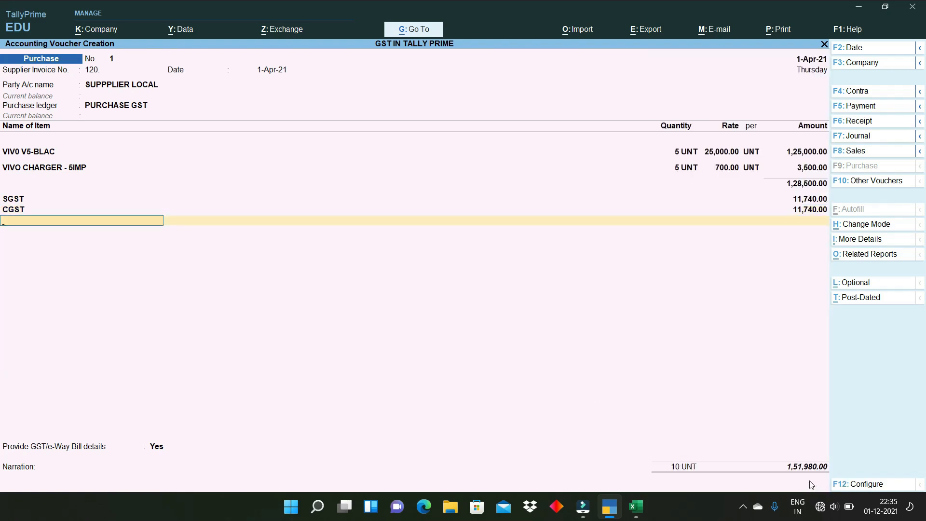
pyautogui.press('ctrl')
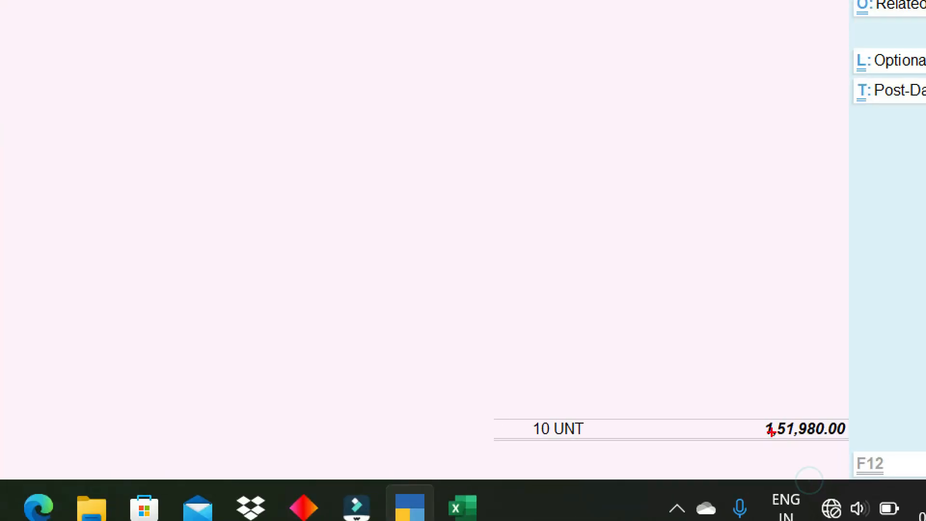
pyautogui.moveTo(760, 409); pyautogui.dragTo(850, 444)
pyautogui.press('Escape')
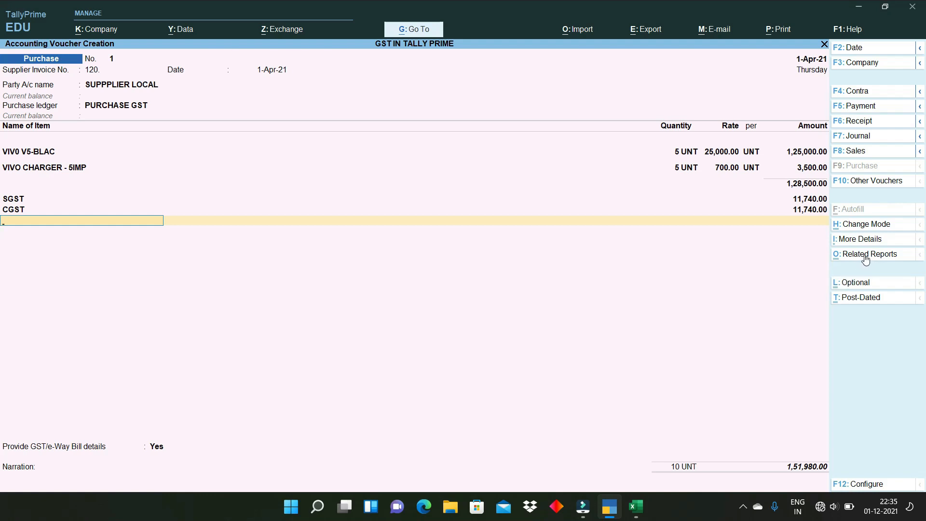
pyautogui.hotkey('ctrl', '1')
pyautogui.press('ctrl')
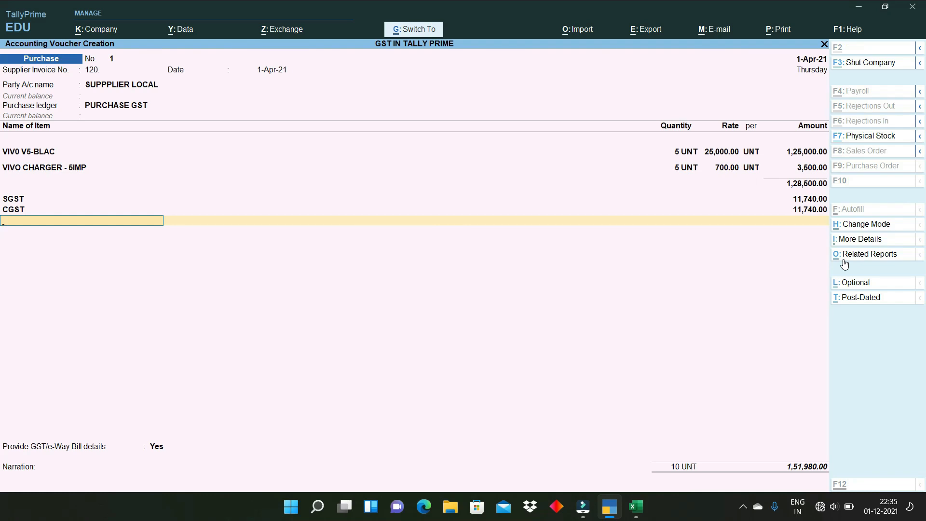
pyautogui.click(844, 260)
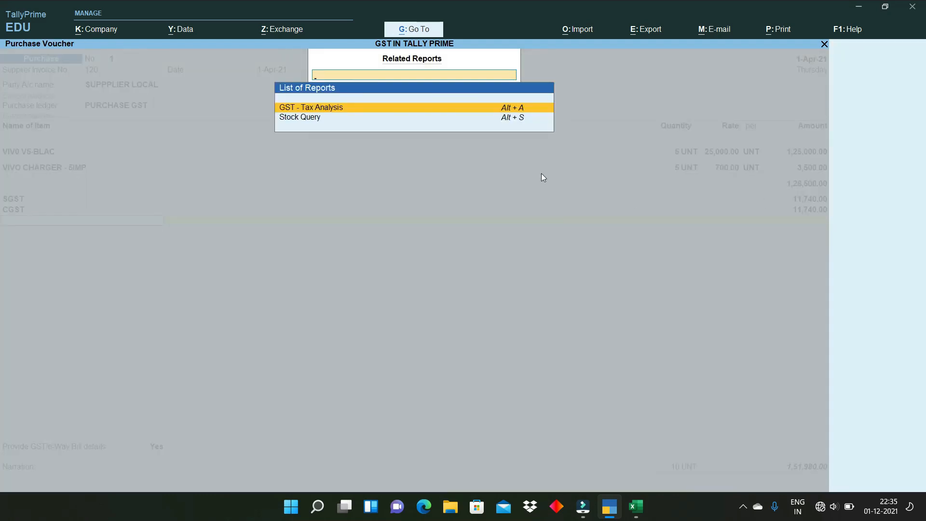
pyautogui.hotkey('ctrl', '1')
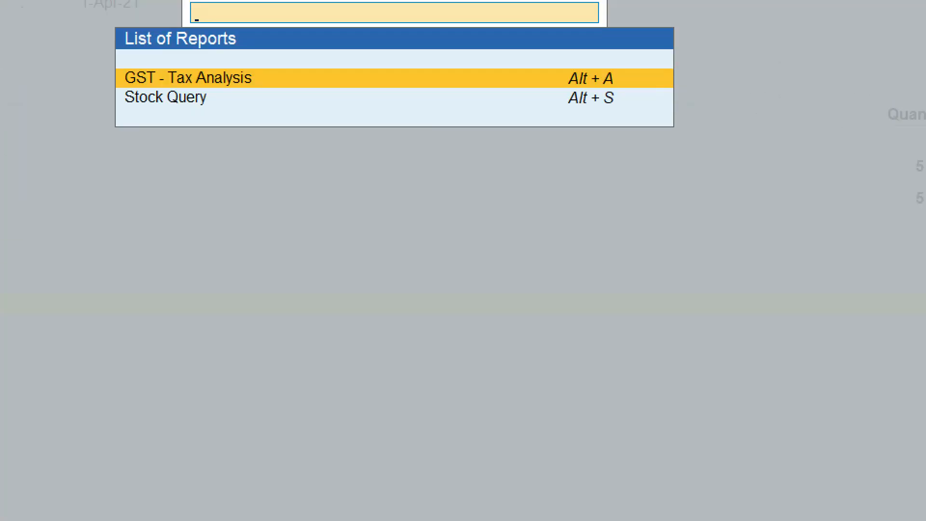
pyautogui.click(408, 132)
pyautogui.moveTo(332, 81)
pyautogui.mouseDown()
pyautogui.moveTo(347, 101)
pyautogui.moveTo(394, 84)
pyautogui.mouseUp()
pyautogui.moveTo(251, 111); pyautogui.dragTo(307, 113)
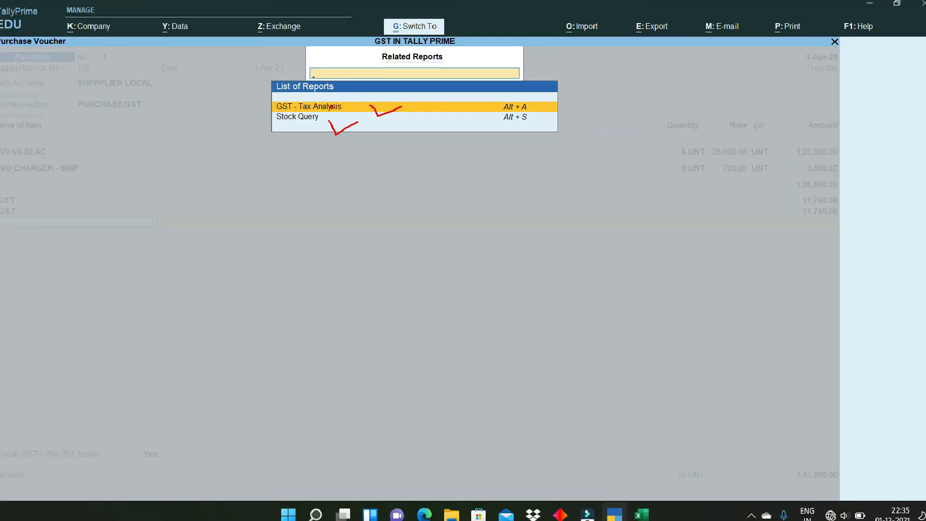
pyautogui.click(422, 106)
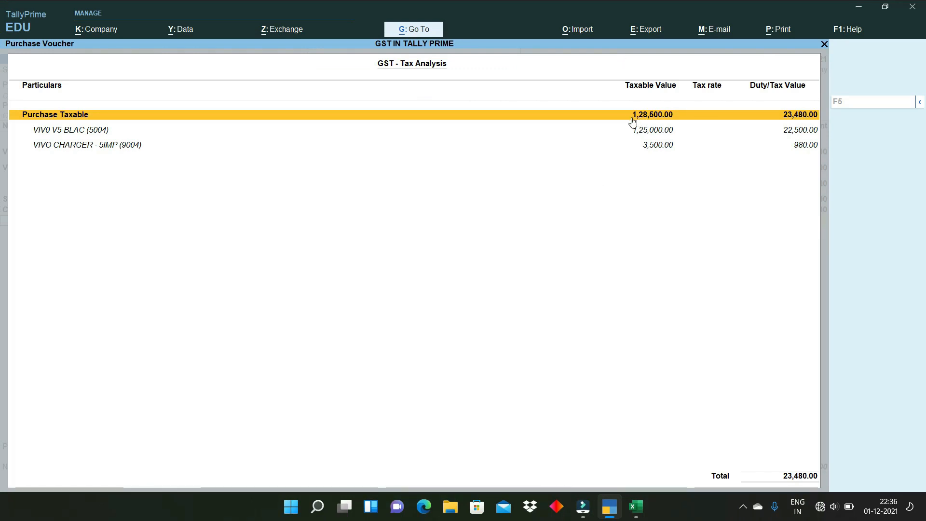
pyautogui.hotkey('alt', 'F5')
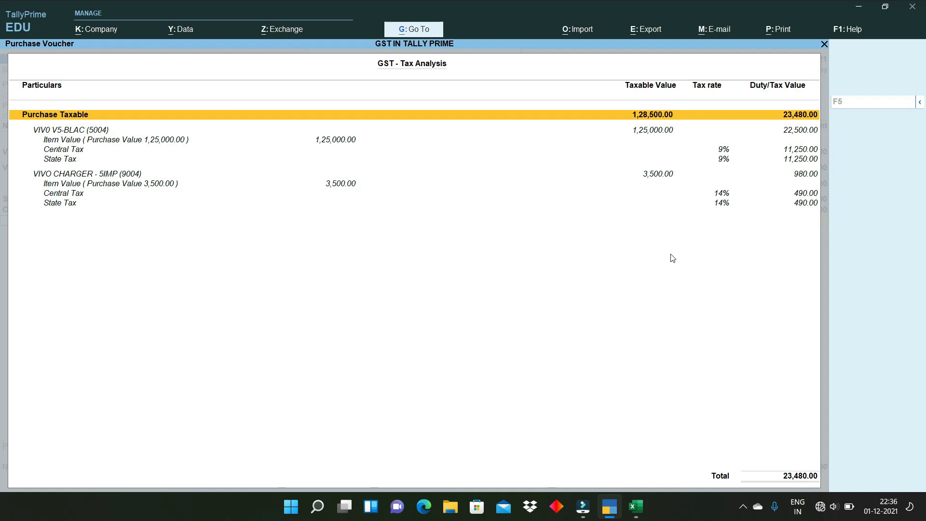
pyautogui.press('Escape')
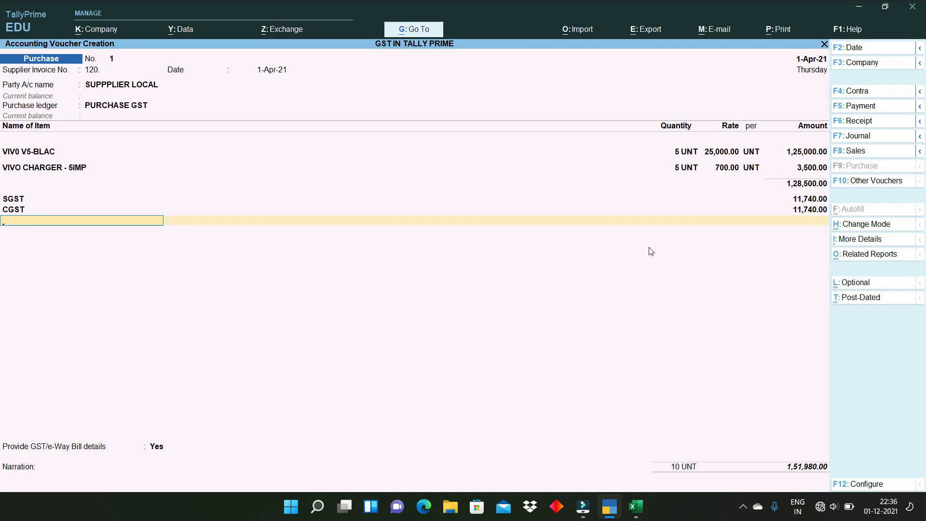
# - Choose to provide e-Way Bill details, then back out leaving them unfilled
pyautogui.press('Return')
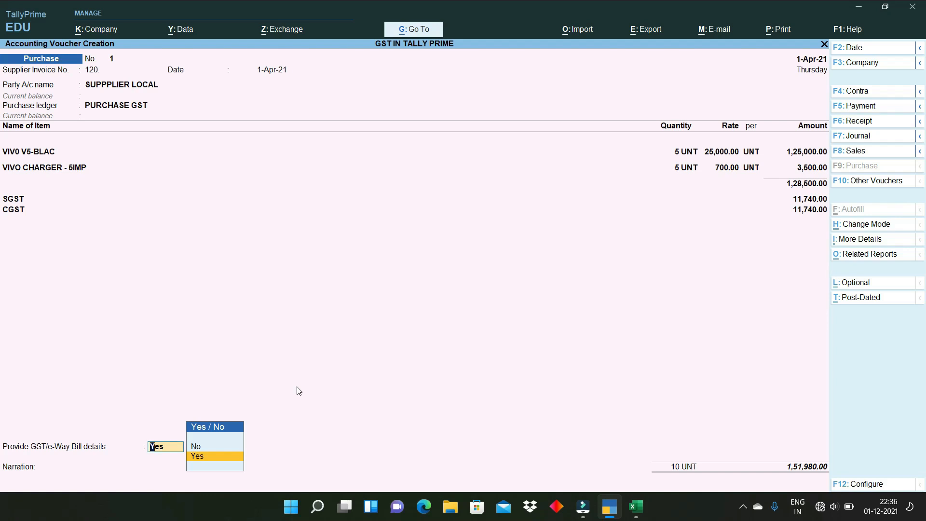
pyautogui.click(203, 457)
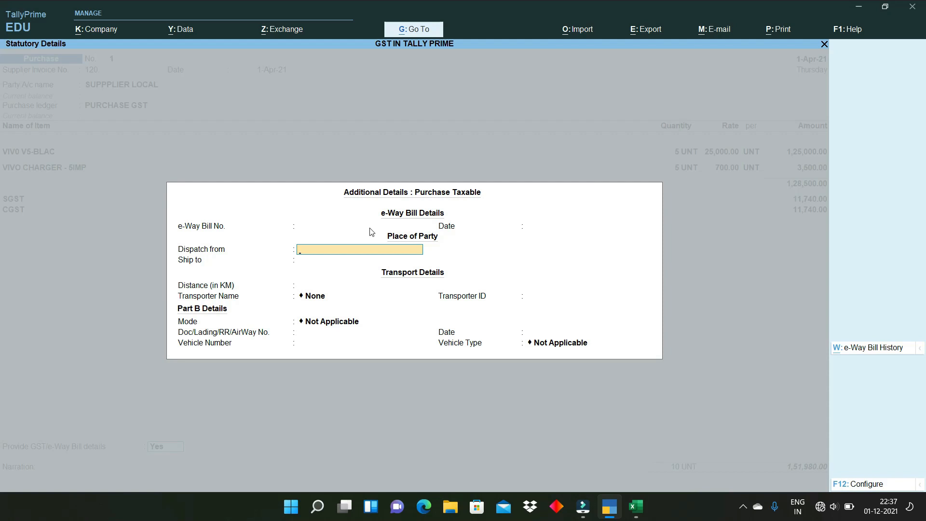
pyautogui.press('BackSpace')
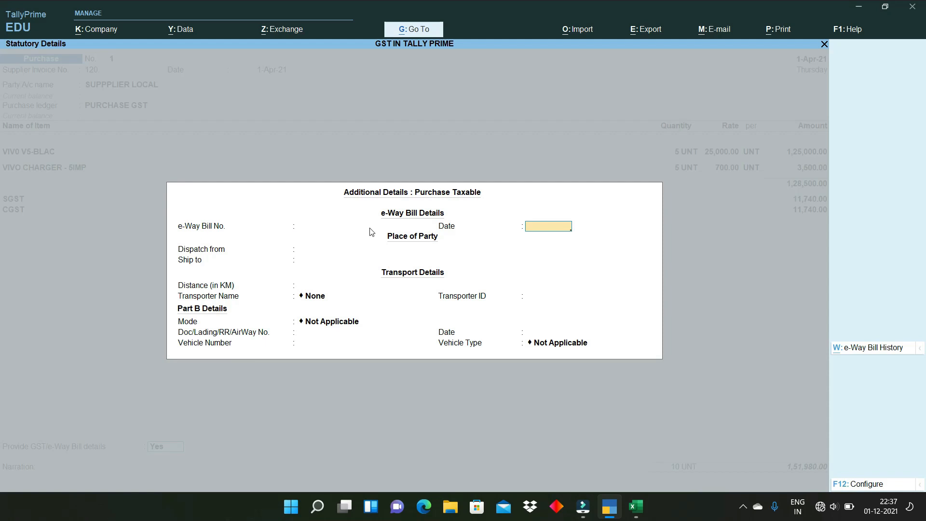
pyautogui.press('BackSpace')
pyautogui.press('Escape')
# - Set GST/e-Way Bill details to No, skip the narration and save purchase voucher No. 1
pyautogui.press('Up')
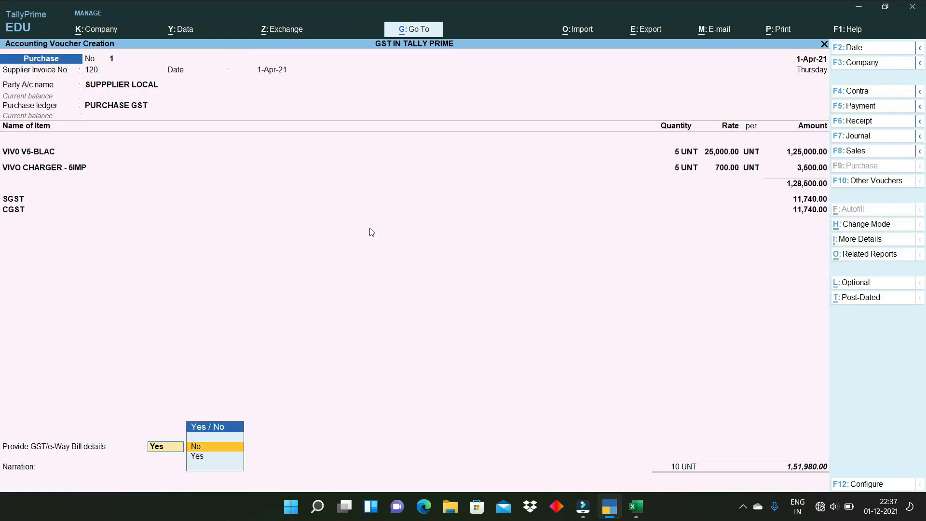
pyautogui.press('Return')
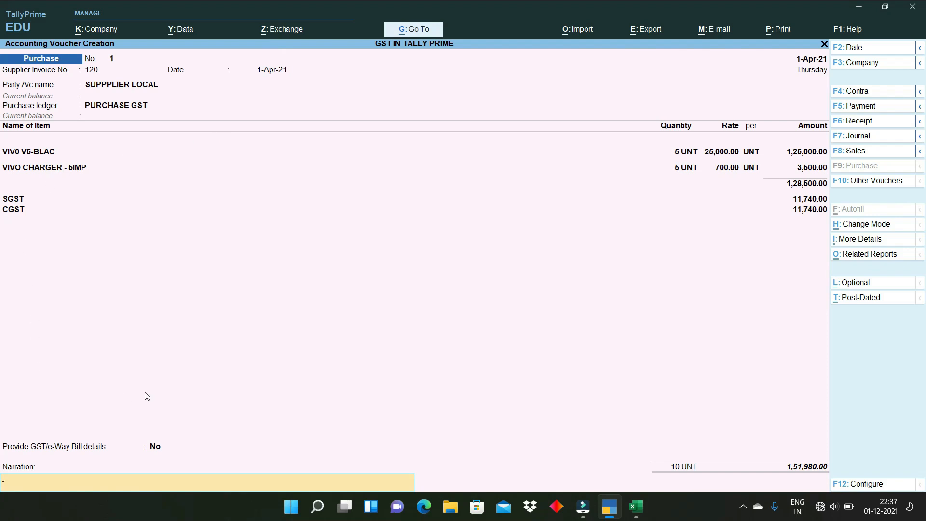
pyautogui.press('Return')
pyautogui.press('y')
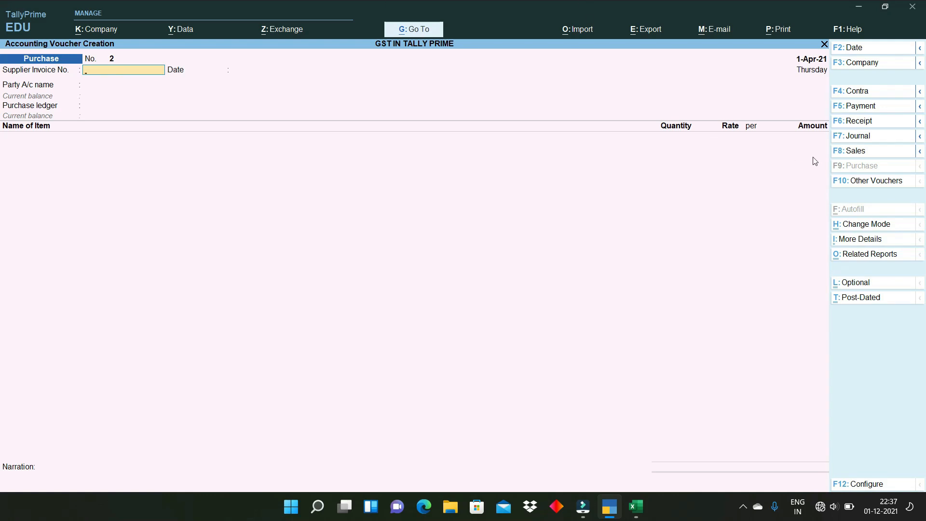
# - Switch to a new Sales voucher and keep it in Item Invoice mode
pyautogui.click(901, 153)
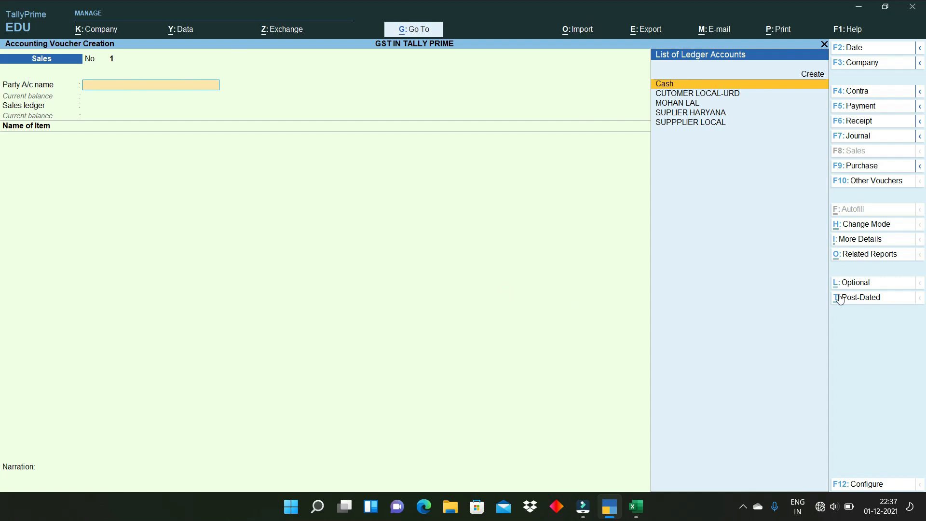
pyautogui.click(875, 225)
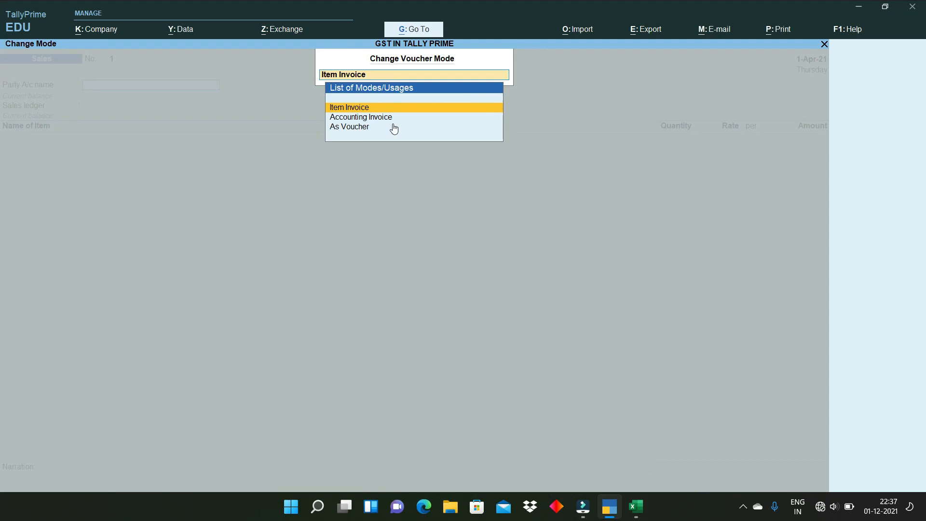
pyautogui.press('Return')
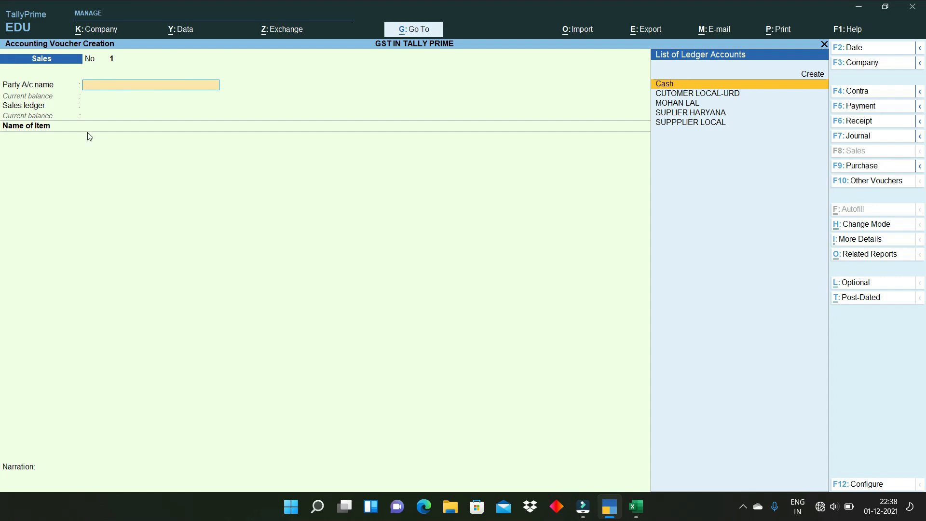
# - Bill the sale to Cash, accepting dispatch and party details, with SALE GST as sales ledger
pyautogui.write('CASH')
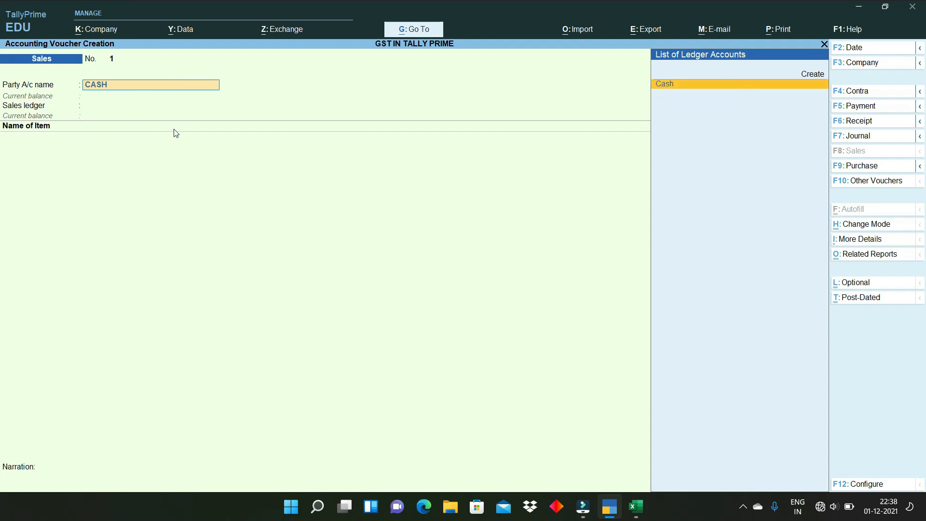
pyautogui.press('Return')
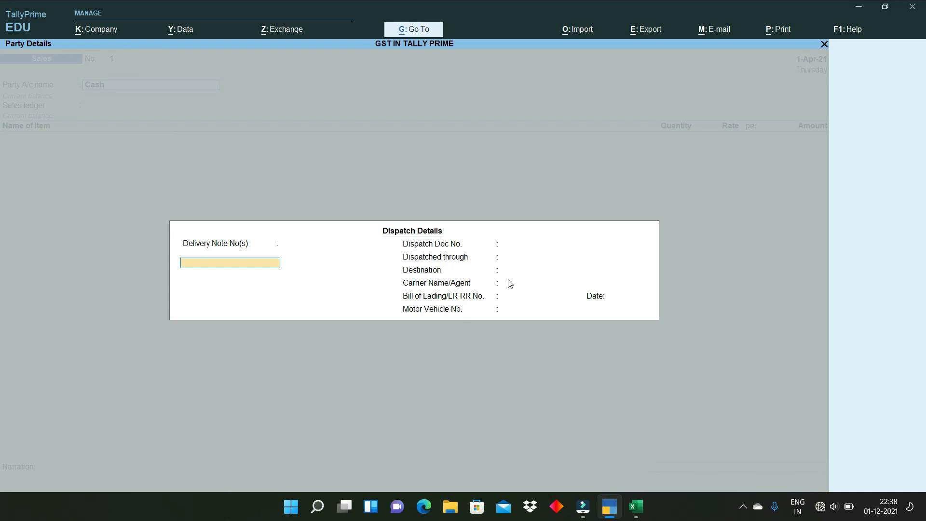
pyautogui.hotkey('ctrl', 'a')
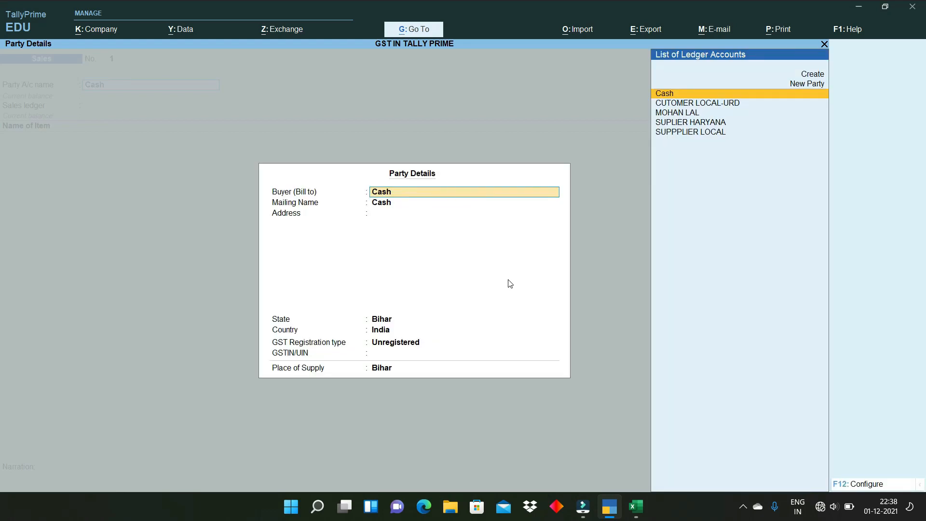
pyautogui.hotkey('ctrl', 'a')
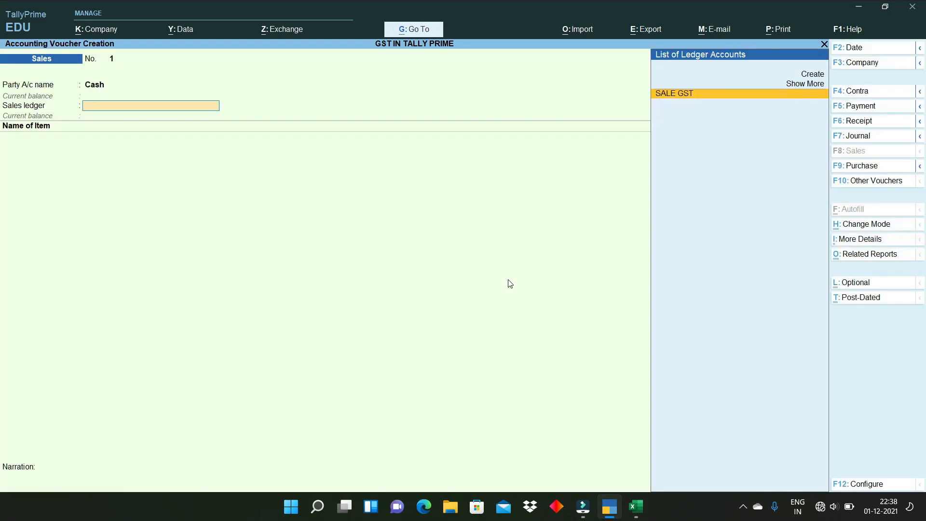
pyautogui.press('Return')
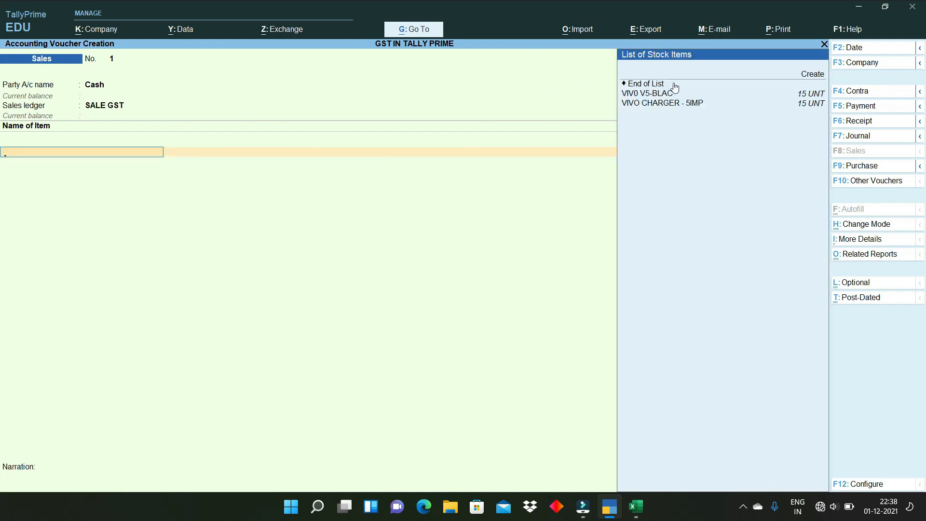
# - Add one VIV0 V5-BLAC at a rate of 30,000
pyautogui.press('ctrl')
pyautogui.press('Down')
pyautogui.press('Down')
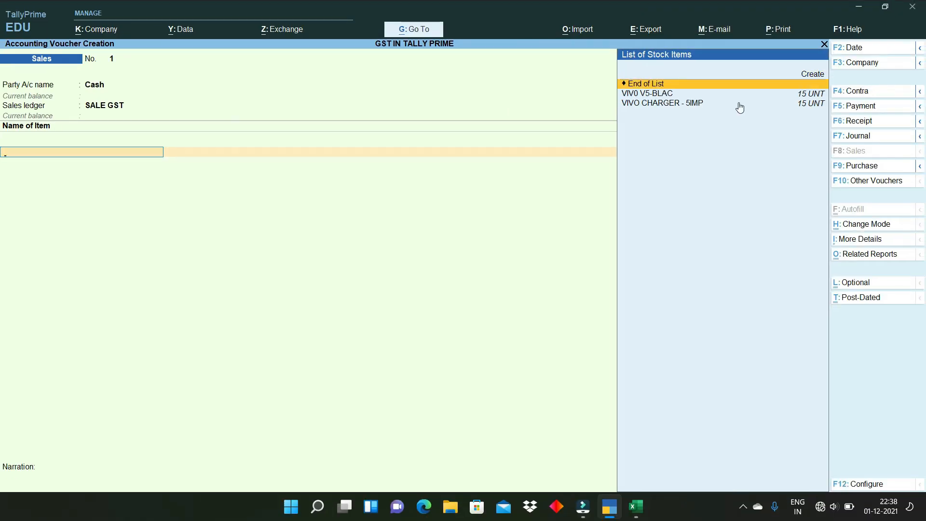
pyautogui.press('Down')
pyautogui.press('Return')
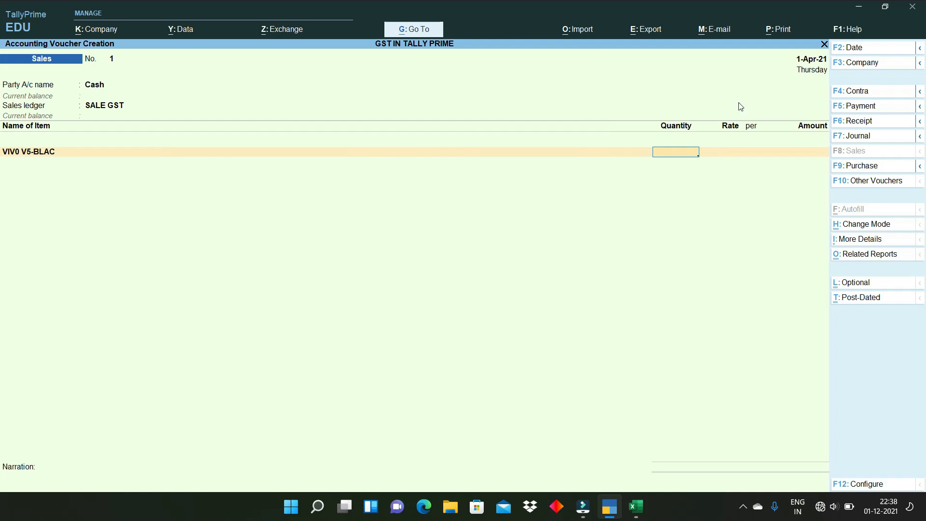
pyautogui.write('1')
pyautogui.press('Return')
pyautogui.write('30000')
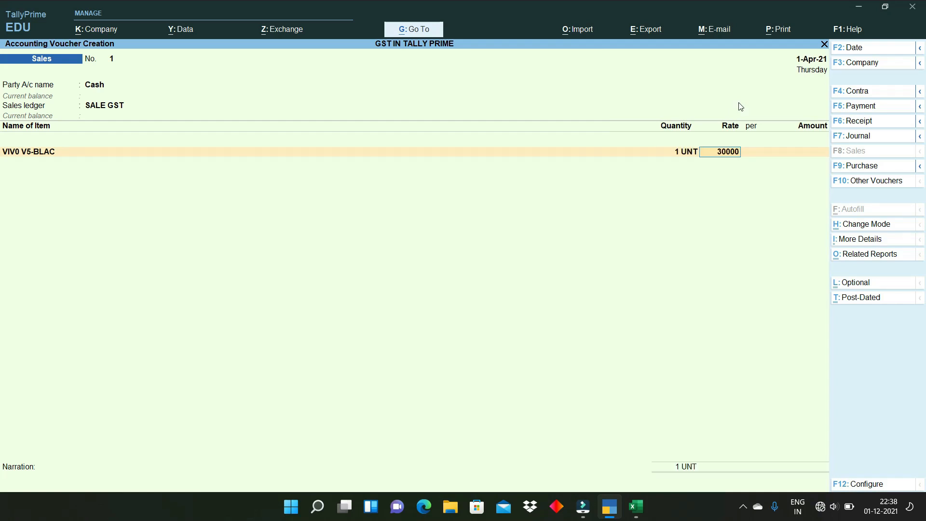
pyautogui.press('Return')
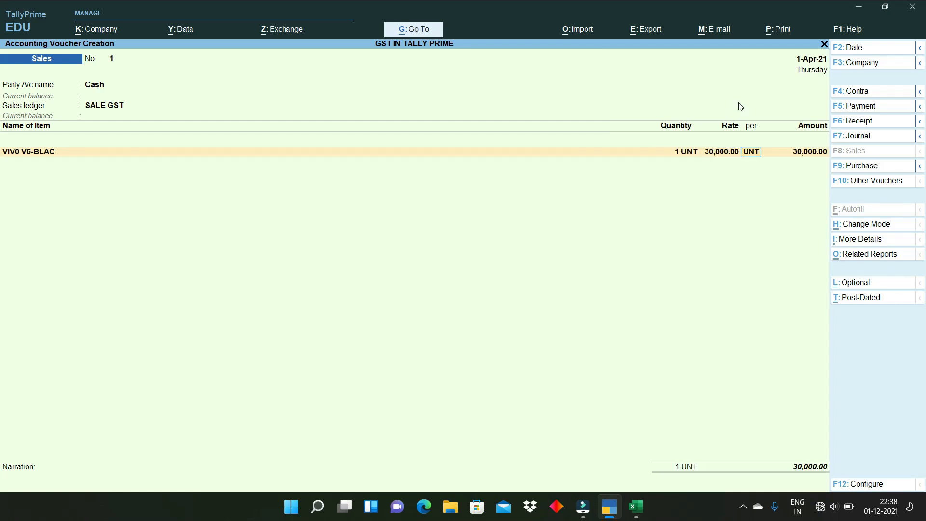
pyautogui.press('Return')
pyautogui.press('Return')
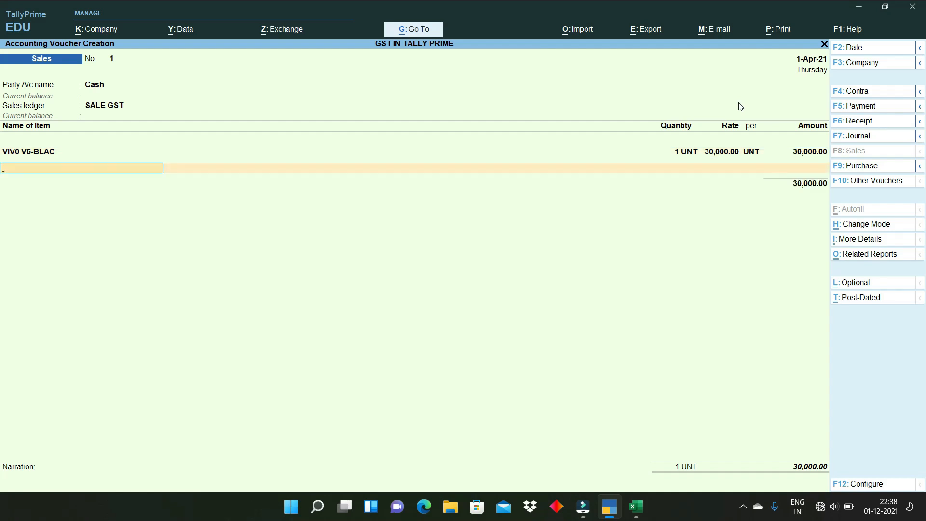
# - Add one VIVO CHARGER - 5IMP at a rate of 1,000
pyautogui.write('CH')
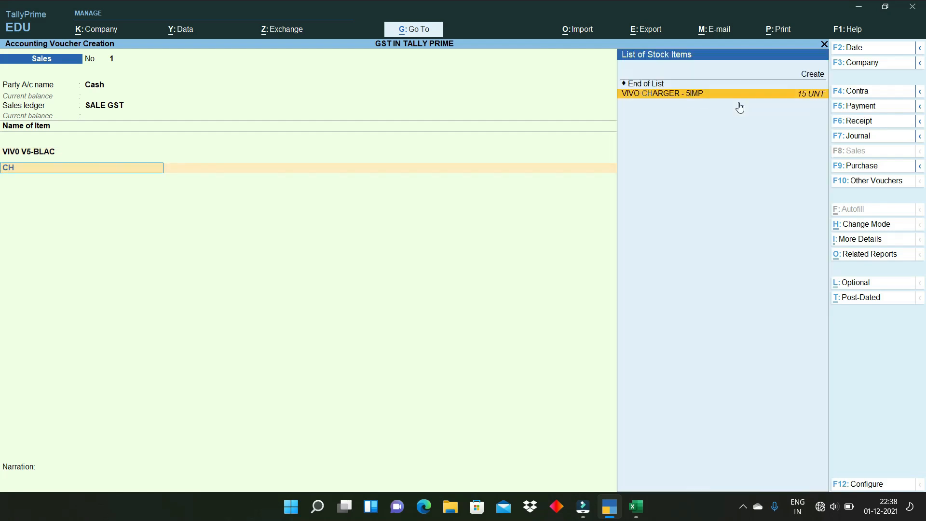
pyautogui.press('Return')
pyautogui.write('1')
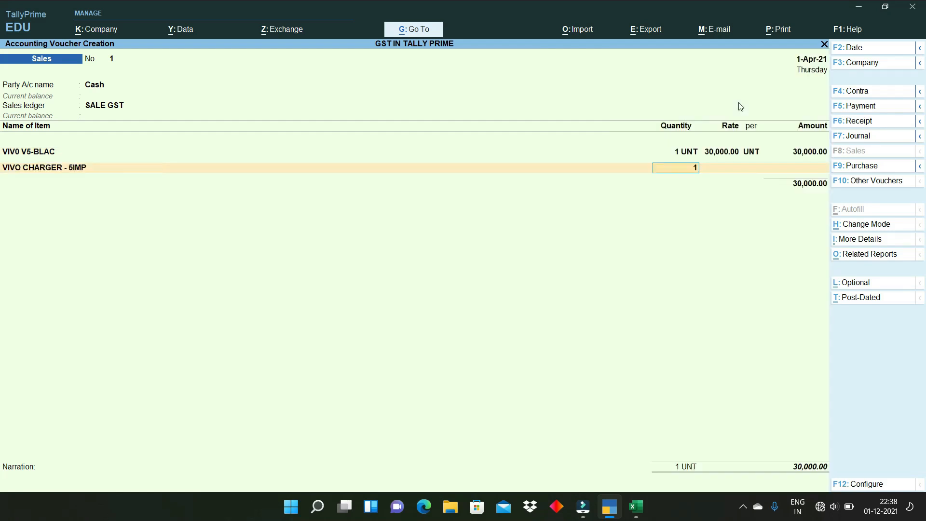
pyautogui.press('Return')
pyautogui.write('1,000')
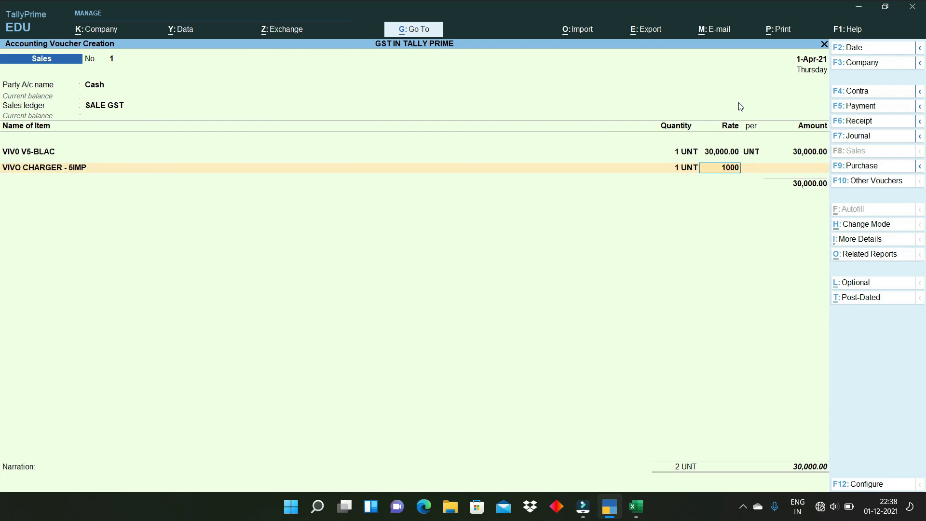
pyautogui.press('Return')
pyautogui.press('Return')
pyautogui.press('Return')
pyautogui.press('Return')
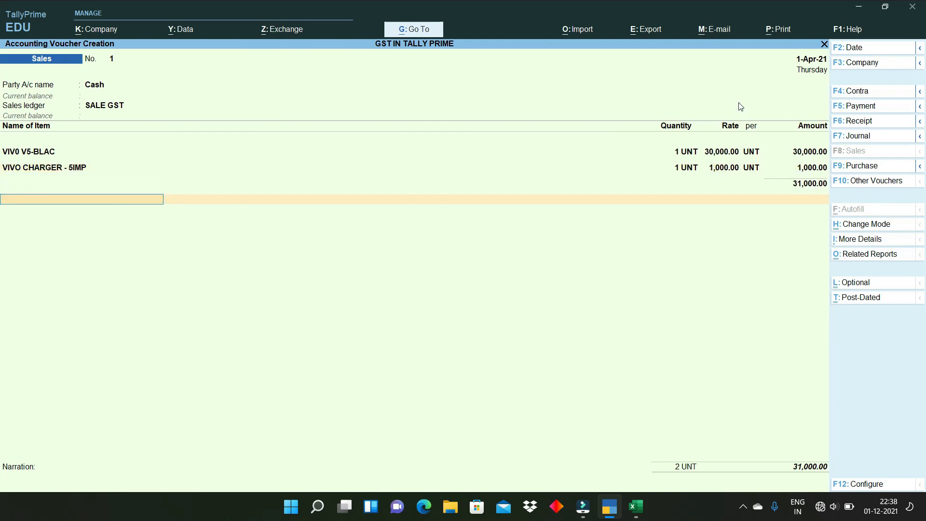
# - Add SGST and CGST tax ledgers of 2,840.00 each
pyautogui.write('ST')
pyautogui.press('BackSpace')
pyautogui.write('GS')
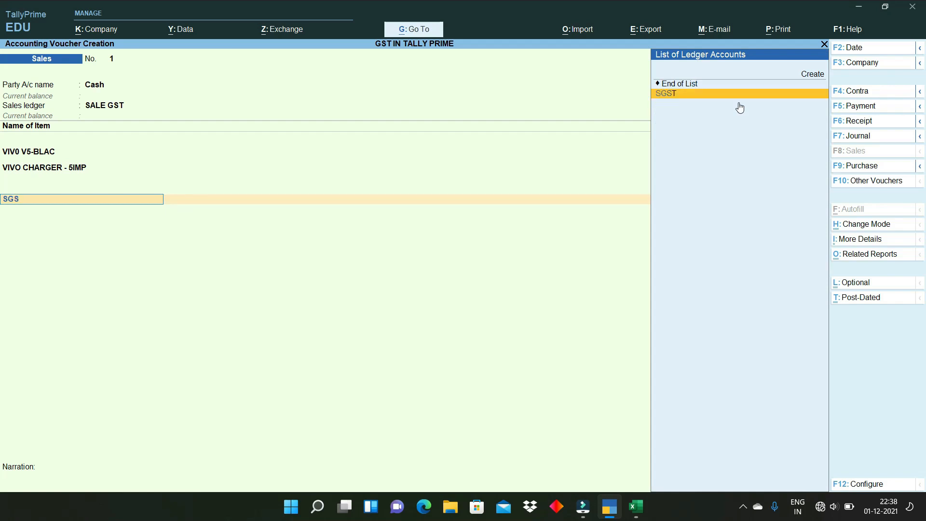
pyautogui.press('Return')
pyautogui.press('Return')
pyautogui.write('CG')
pyautogui.press('Return')
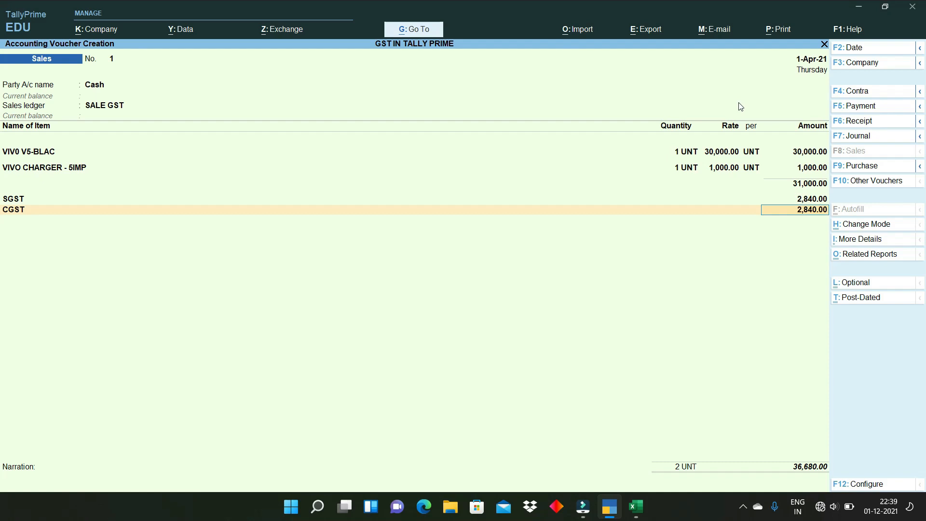
pyautogui.click(868, 256)
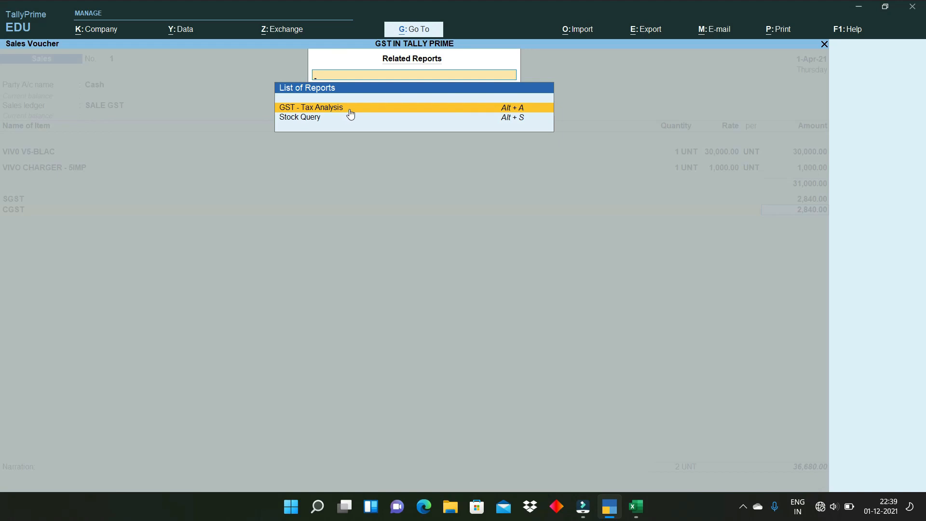
pyautogui.click(347, 109)
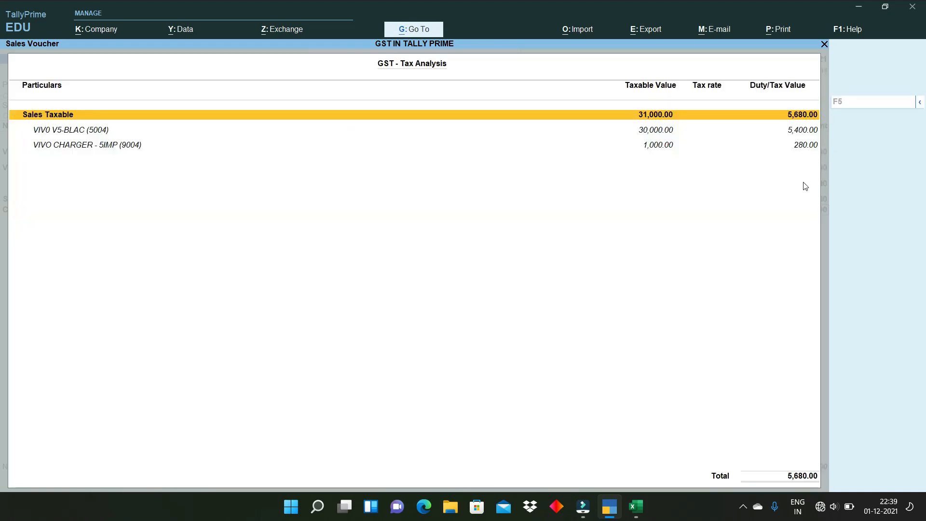
pyautogui.hotkey('alt', 'F5')
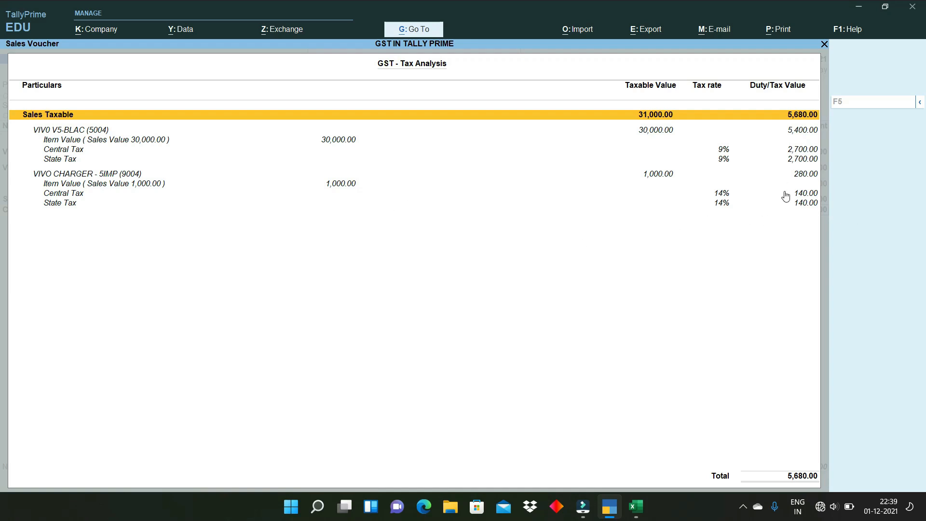
pyautogui.press('Escape')
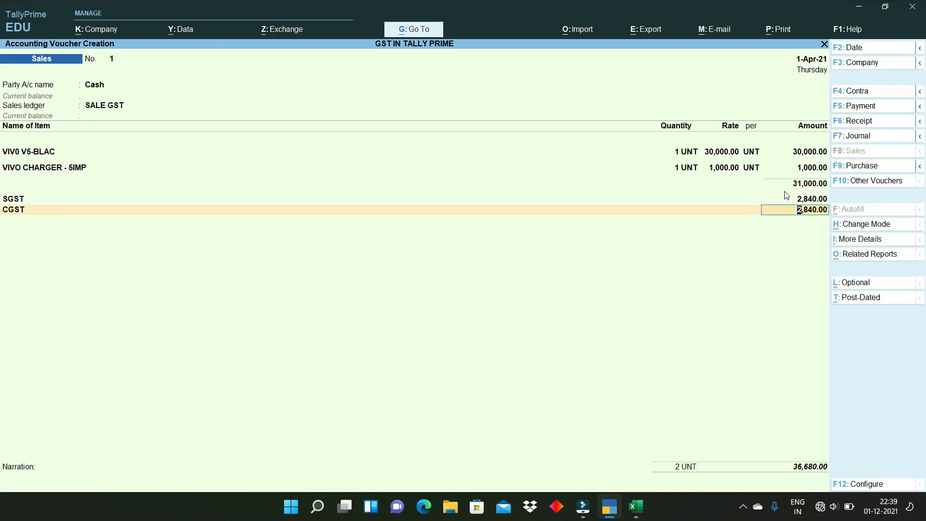
# - Finish the Cash sale, then bill SUPLIER HARYANA with SALE GST as the sales ledger
pyautogui.press('Return')
pyautogui.press('Return')
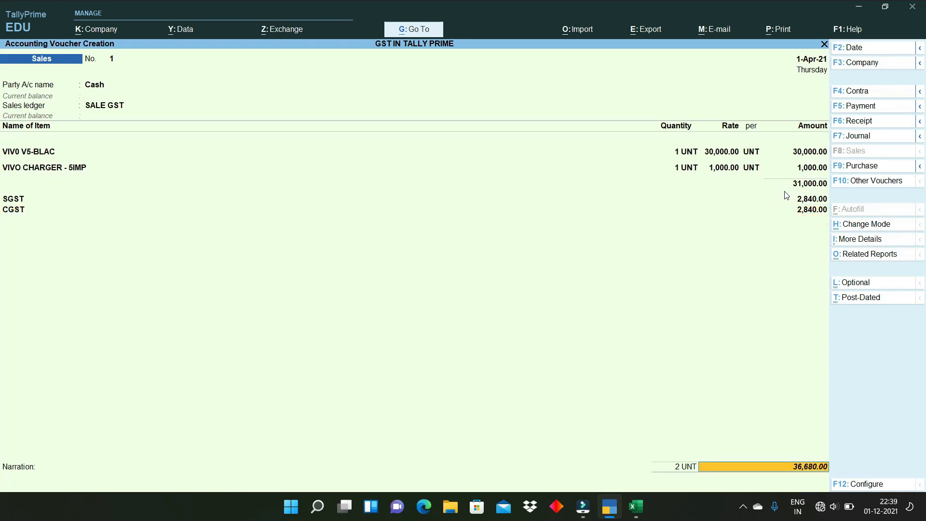
pyautogui.press('Return')
pyautogui.press('Return')
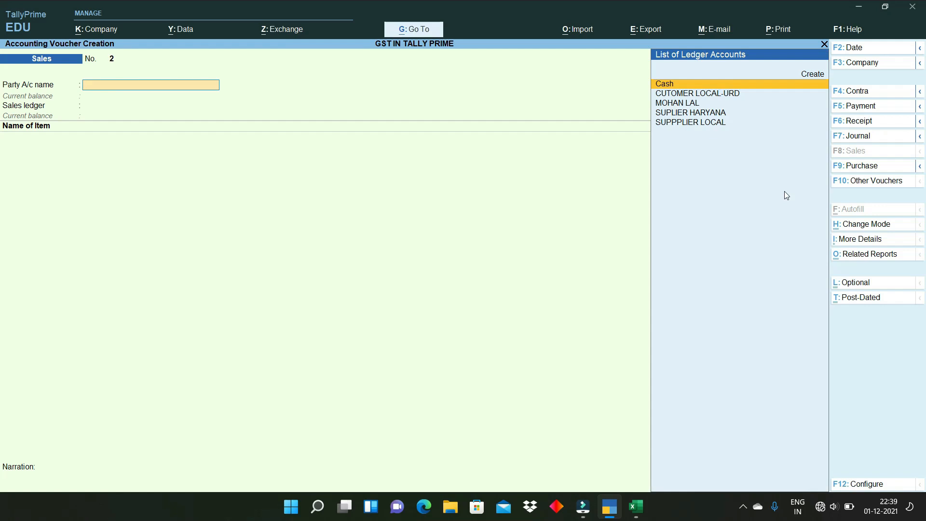
pyautogui.click(708, 117)
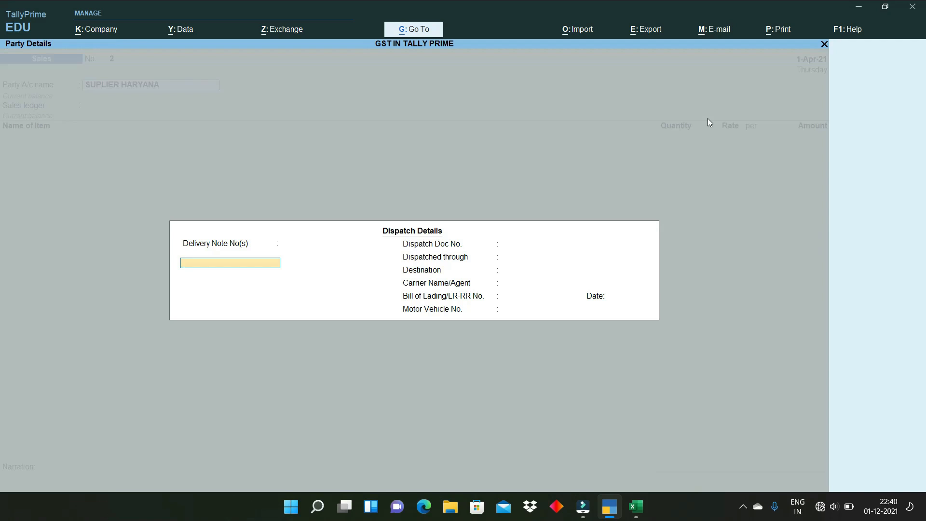
pyautogui.hotkey('ctrl', 'a')
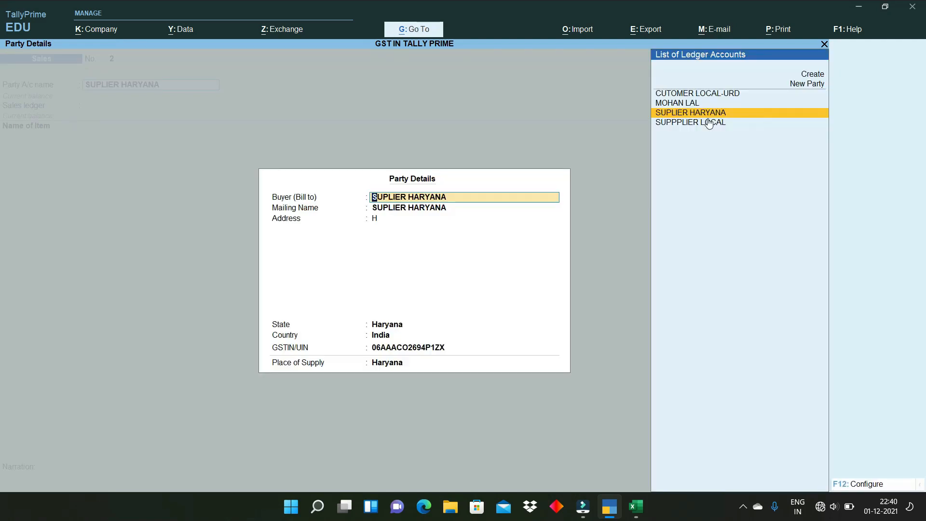
pyautogui.hotkey('ctrl', 'a')
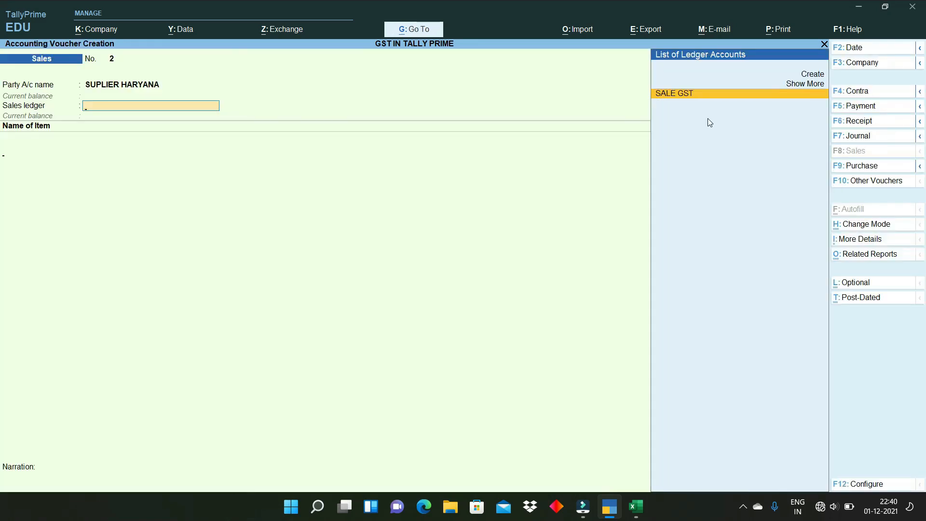
pyautogui.press('Return')
# - Sell one VIV0 V5-BLAC at 30,000.00 with IGST 5,400.00, save it, and reopen it
pyautogui.press('Down')
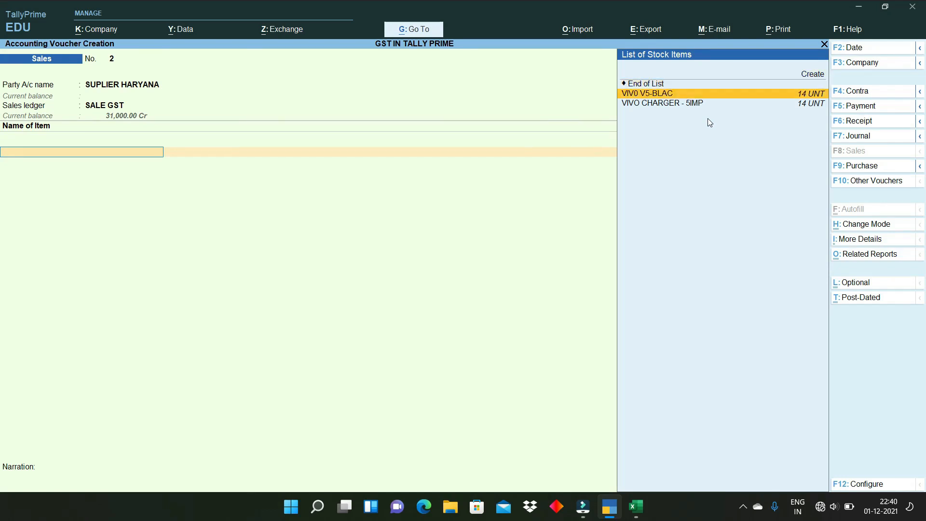
pyautogui.press('Return')
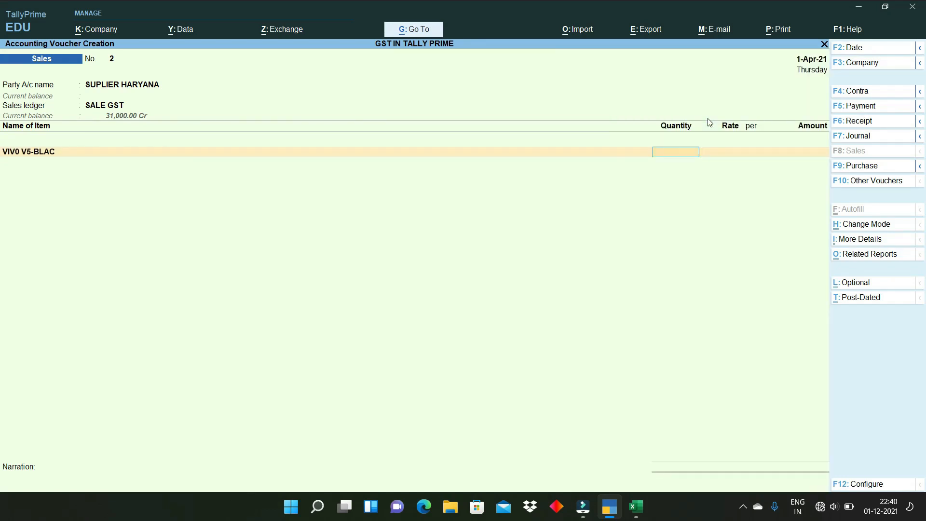
pyautogui.press('Return')
pyautogui.press('Return')
pyautogui.press('Return')
pyautogui.press('Return')
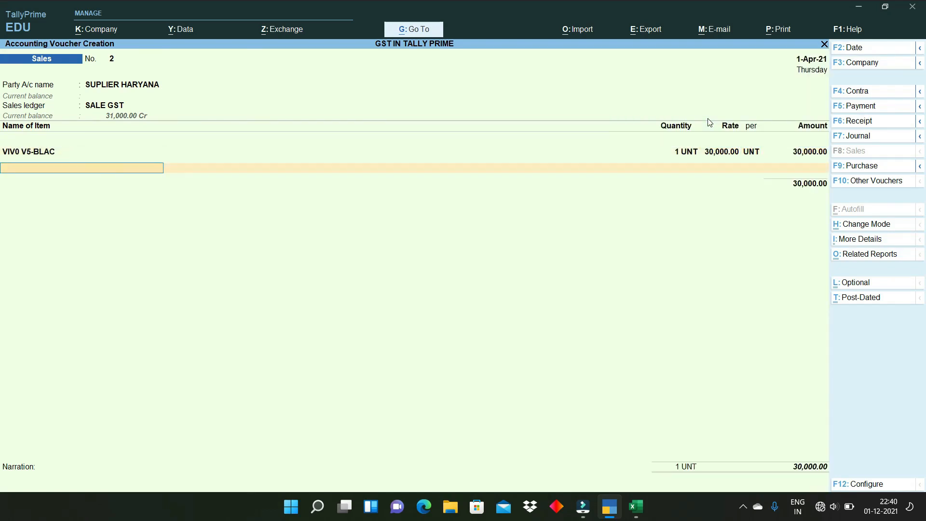
pyautogui.write('IGS')
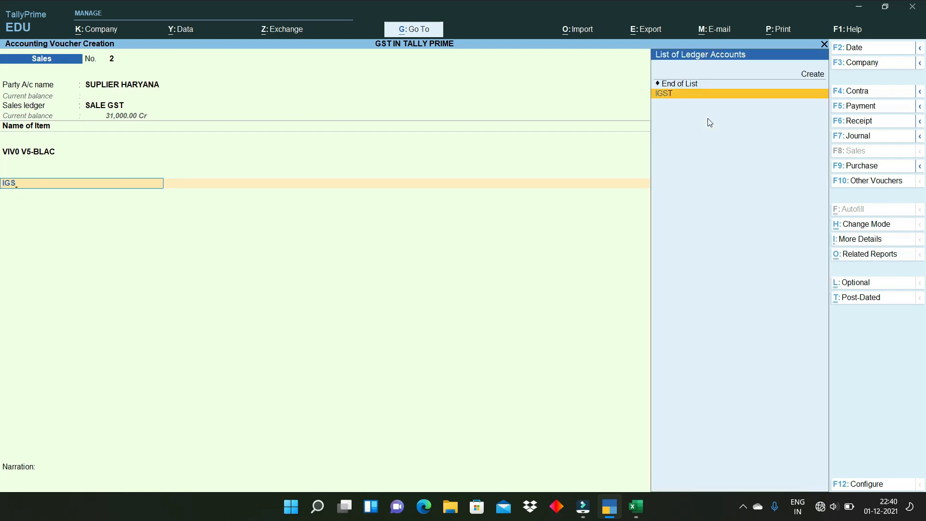
pyautogui.press('Return')
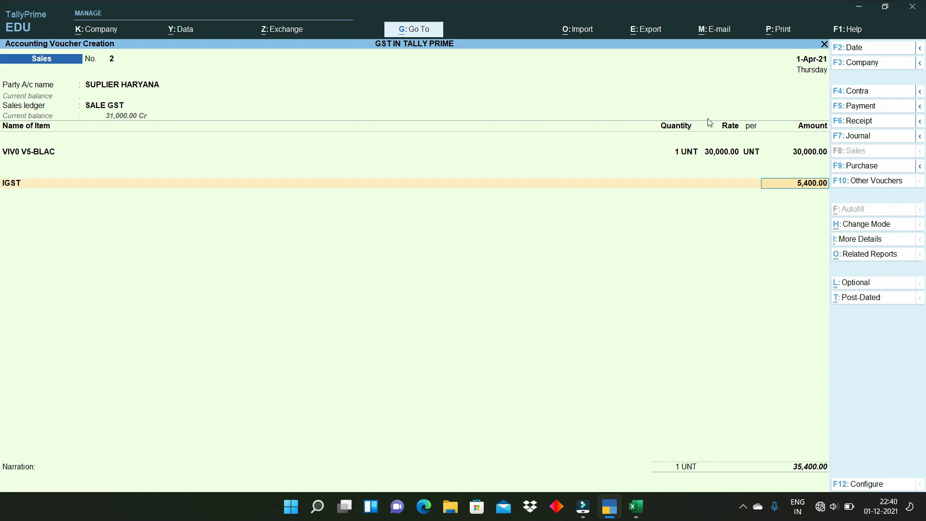
pyautogui.press('Return')
pyautogui.press('Return')
pyautogui.press('Return')
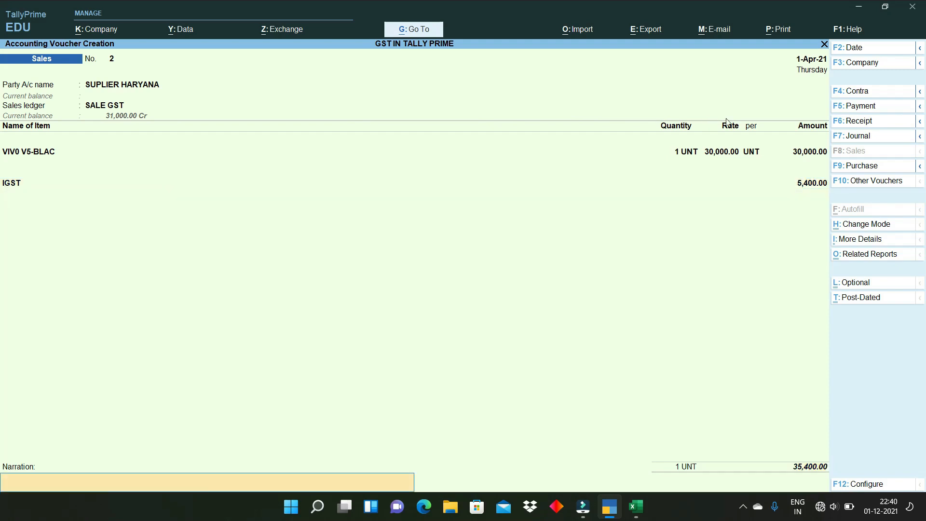
pyautogui.press('Return')
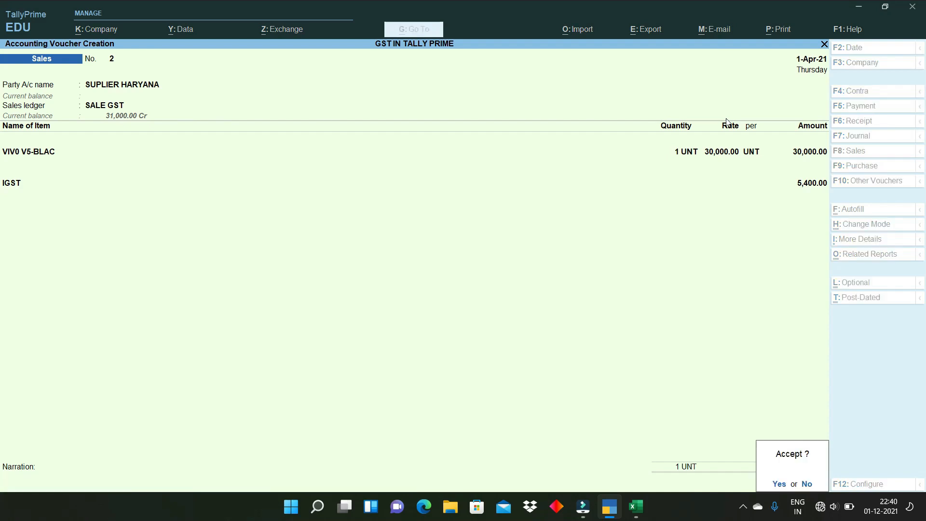
pyautogui.press('Return')
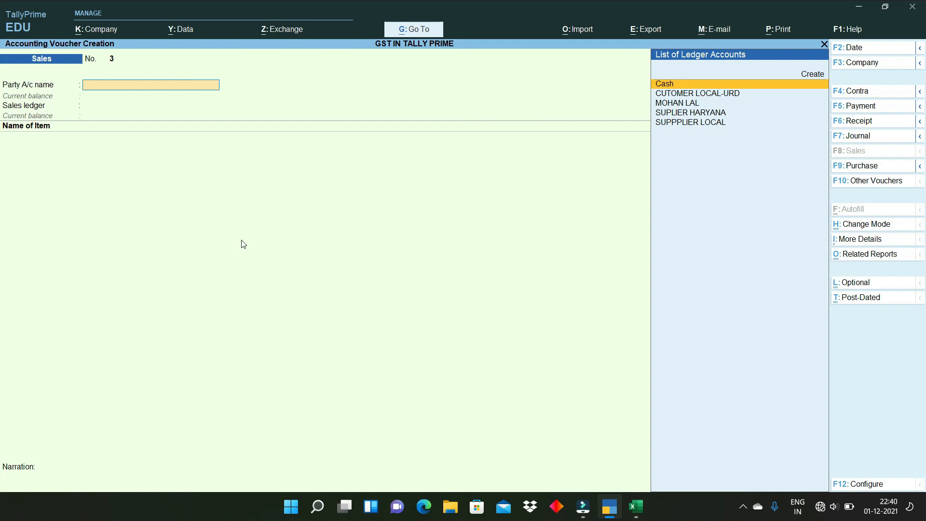
pyautogui.press('pageup')
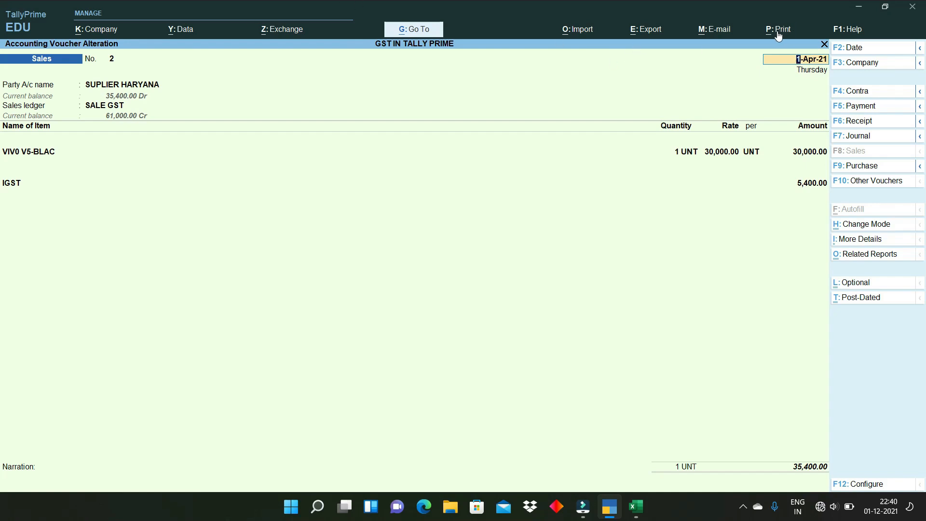
# - Bring up the print options for the reopened Sales voucher No. 2
pyautogui.press('ctrl')
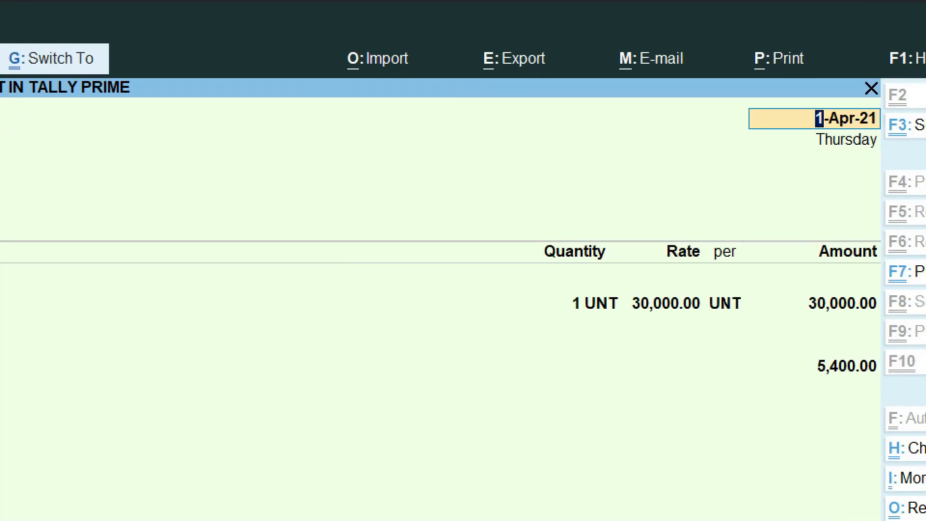
pyautogui.click(778, 60)
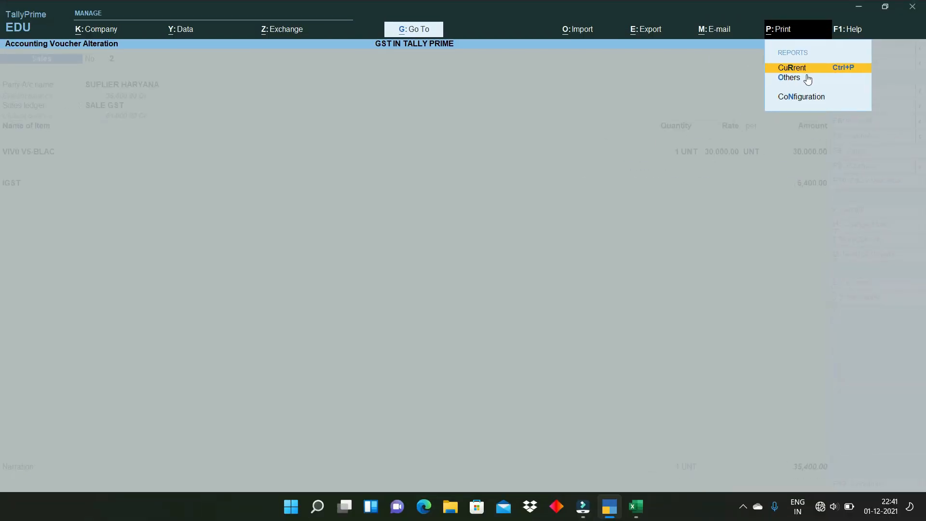
# - Preview the current voucher as a Tax Invoice, enlarging it to check the IGST and declaration
pyautogui.click(813, 69)
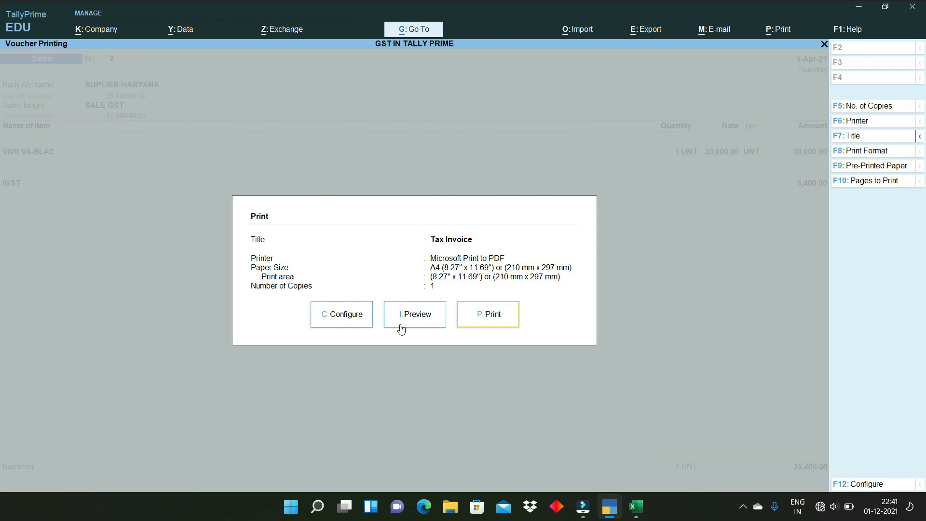
pyautogui.click(422, 318)
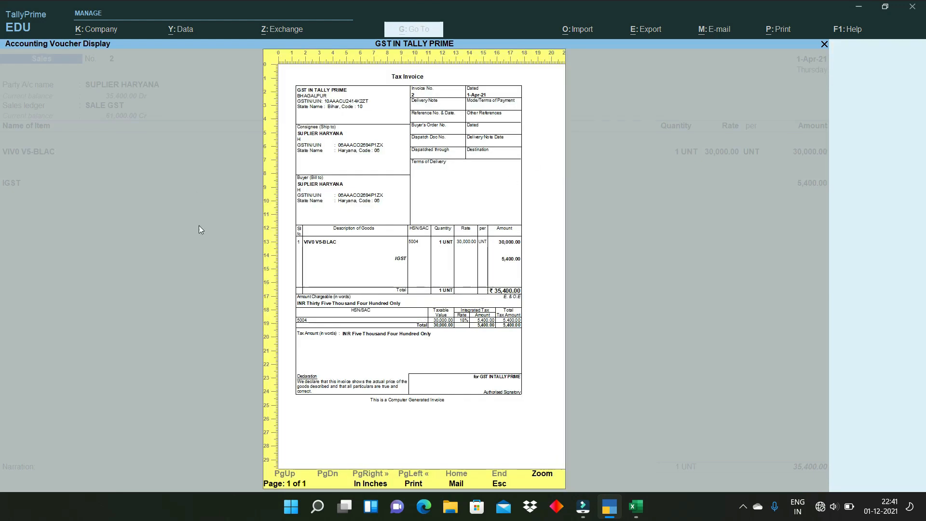
pyautogui.click(330, 337)
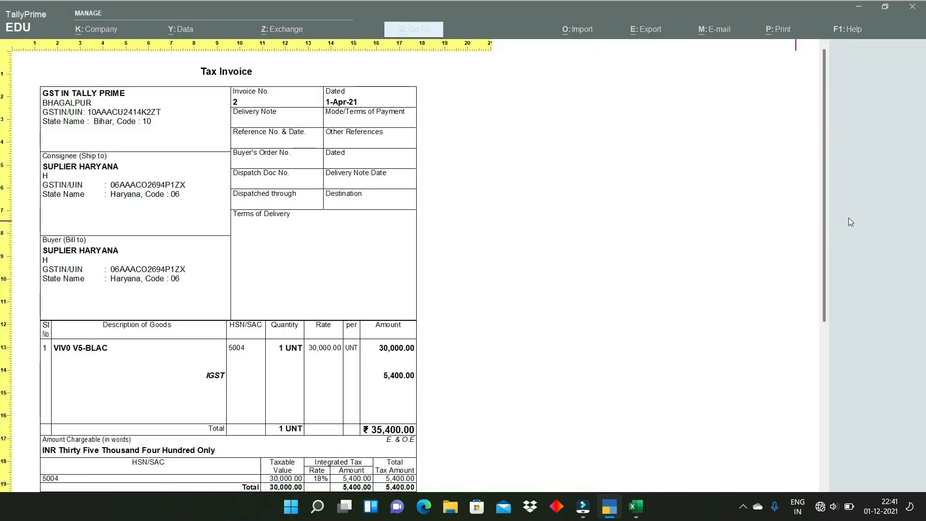
pyautogui.moveTo(826, 213)
pyautogui.mouseDown()
pyautogui.moveTo(823, 322)
pyautogui.moveTo(829, 170)
pyautogui.mouseUp()
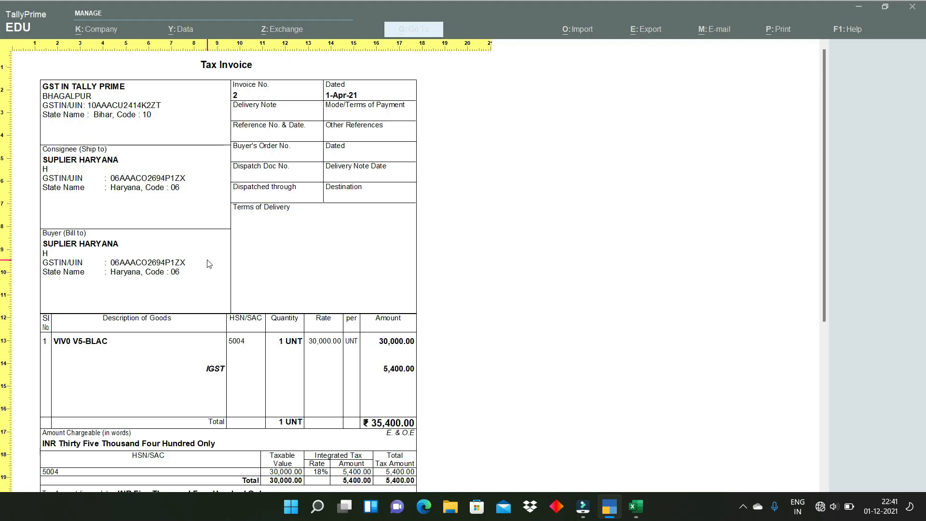
pyautogui.moveTo(825, 187); pyautogui.dragTo(820, 167)
# - Close the invoice preview, quit the alteration, and start a blank Purchase voucher No. 2
pyautogui.press('Escape')
pyautogui.press('Escape')
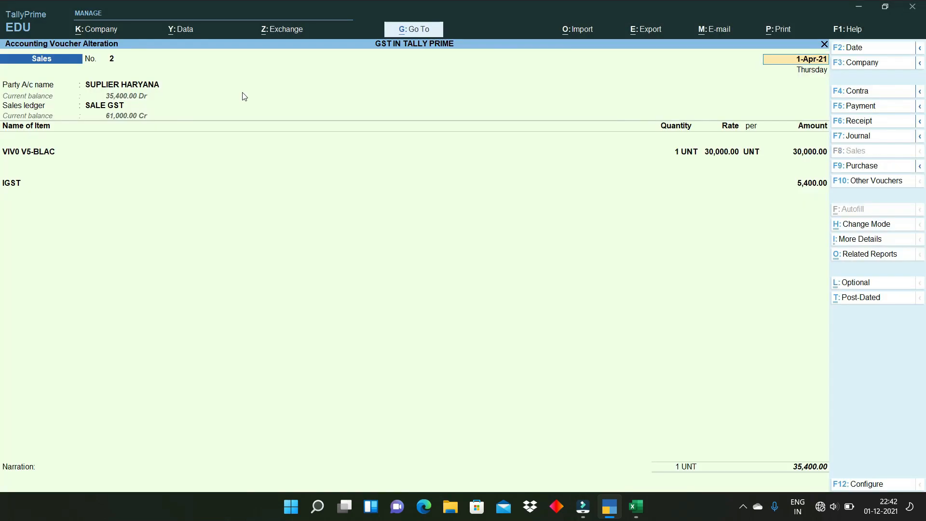
pyautogui.press('Escape')
pyautogui.press('y')
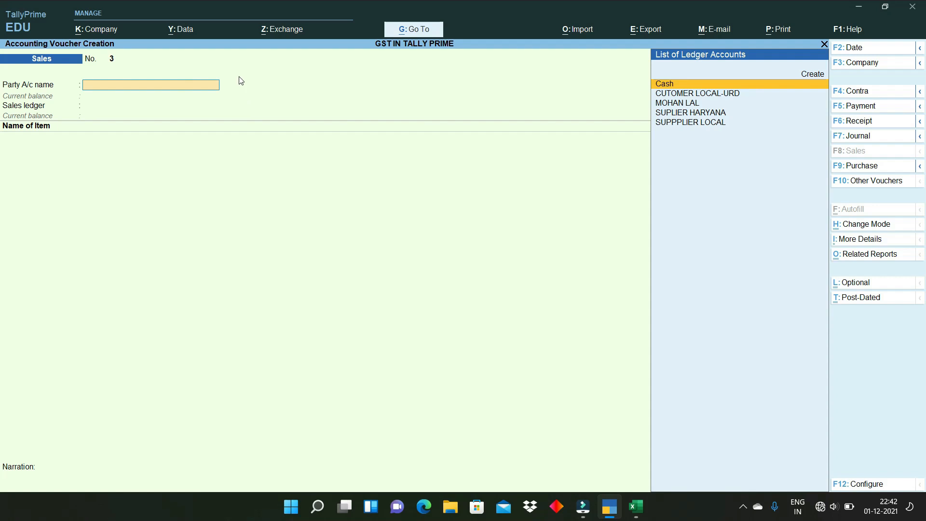
pyautogui.click(873, 166)
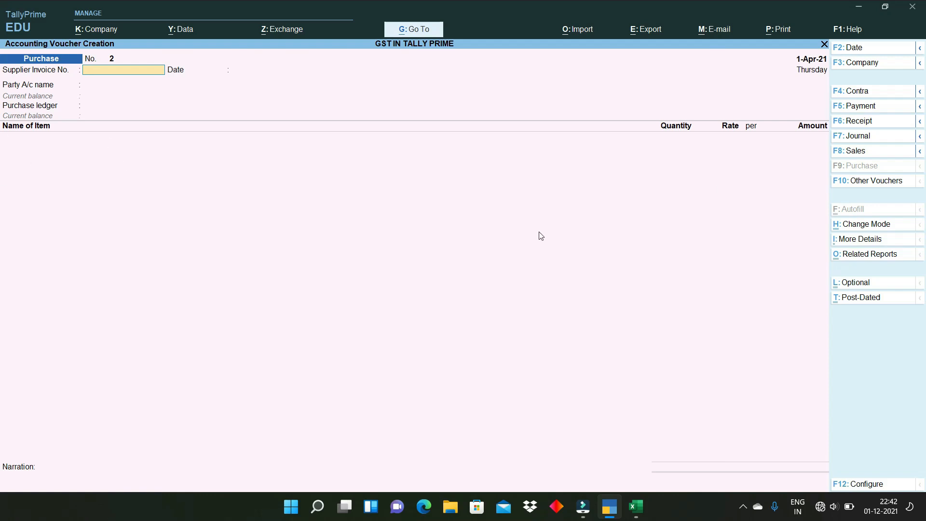
# - Switch the Purchase voucher to Accounting Invoice mode
pyautogui.click(878, 225)
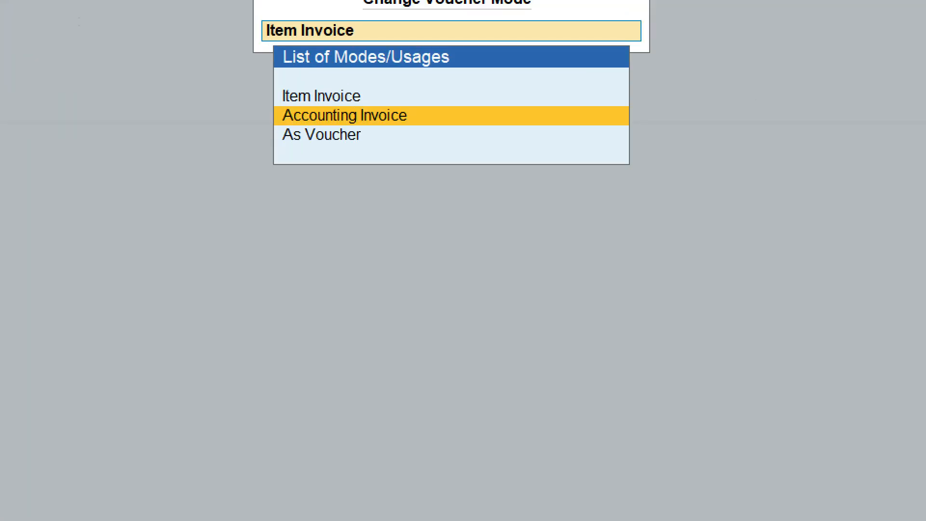
pyautogui.click(378, 122)
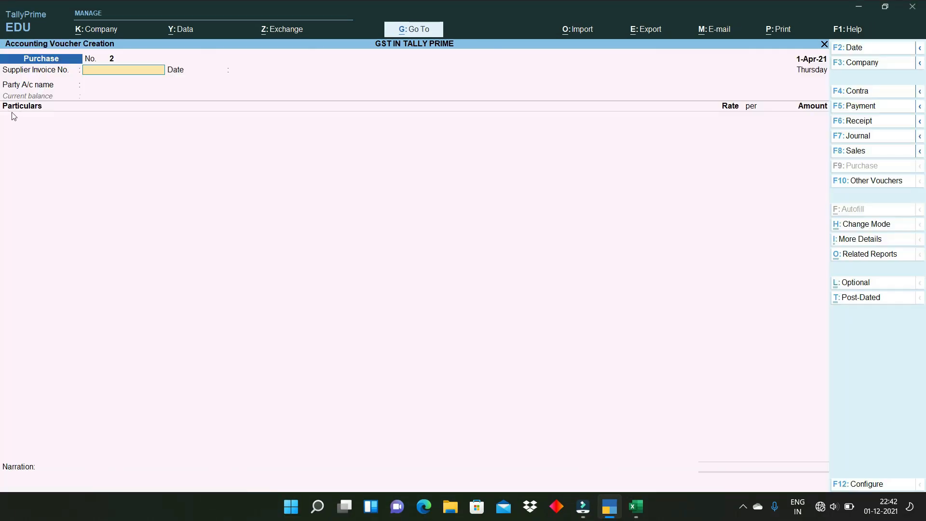
pyautogui.press('ctrl')
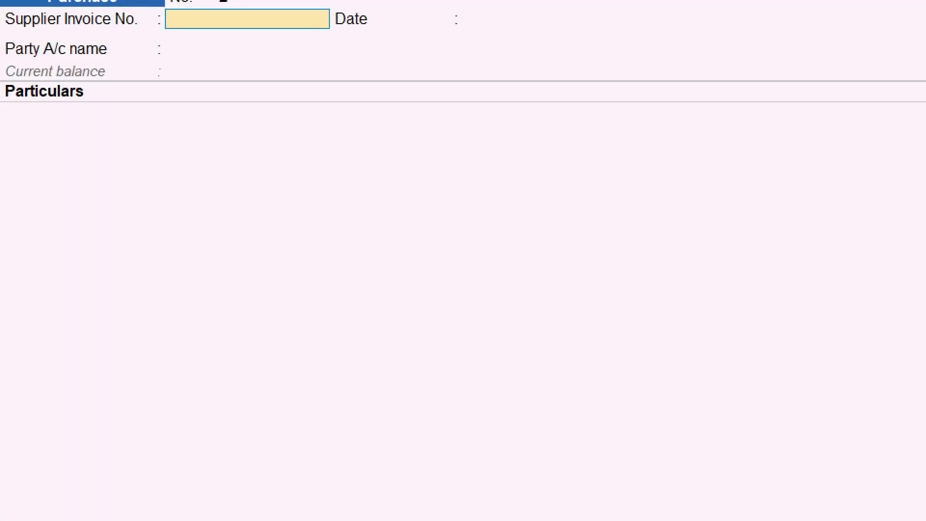
pyautogui.moveTo(1, 119); pyautogui.dragTo(146, 124)
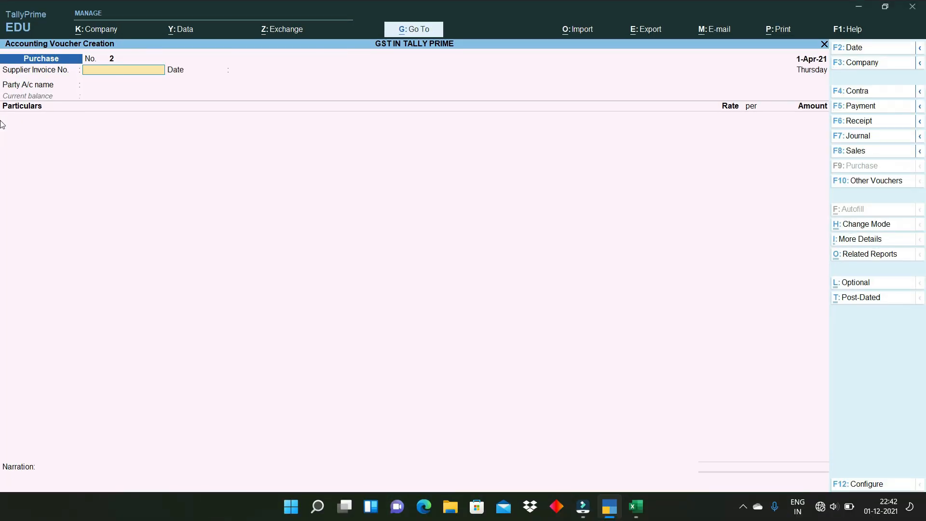
# - Enter supplier invoice 250, keep date 1-Apr-21, and choose party SUPPPLIER LOCAL
pyautogui.write('0')
pyautogui.press('Return')
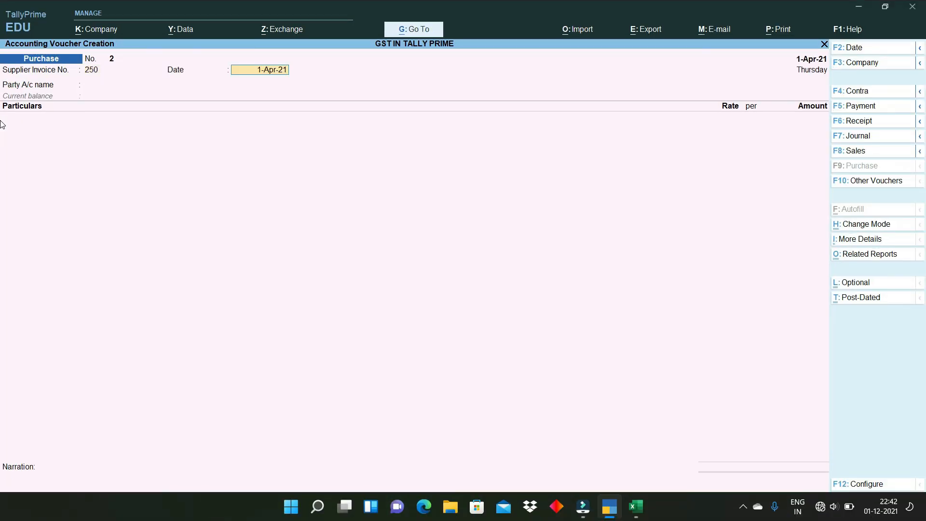
pyautogui.press('Return')
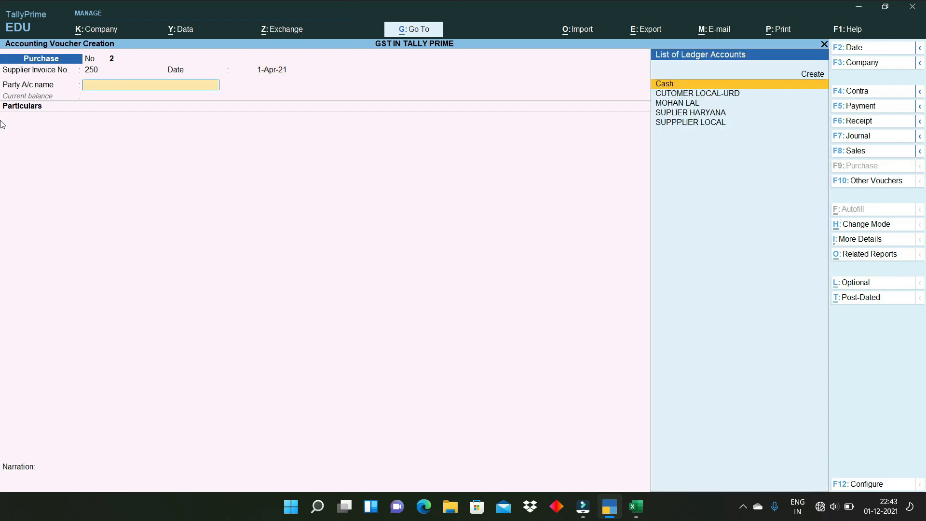
pyautogui.press('Down')
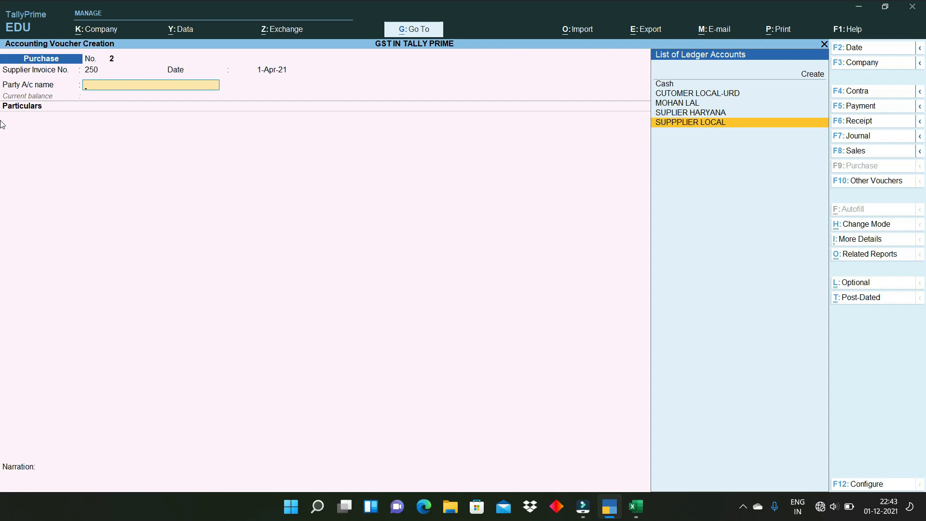
pyautogui.press('Return')
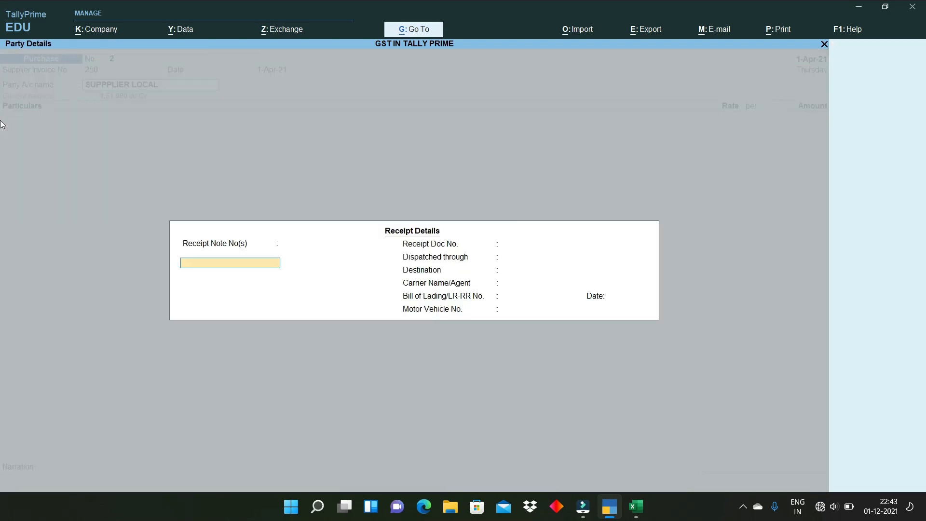
pyautogui.press('Return')
pyautogui.hotkey('ctrl', 'a')
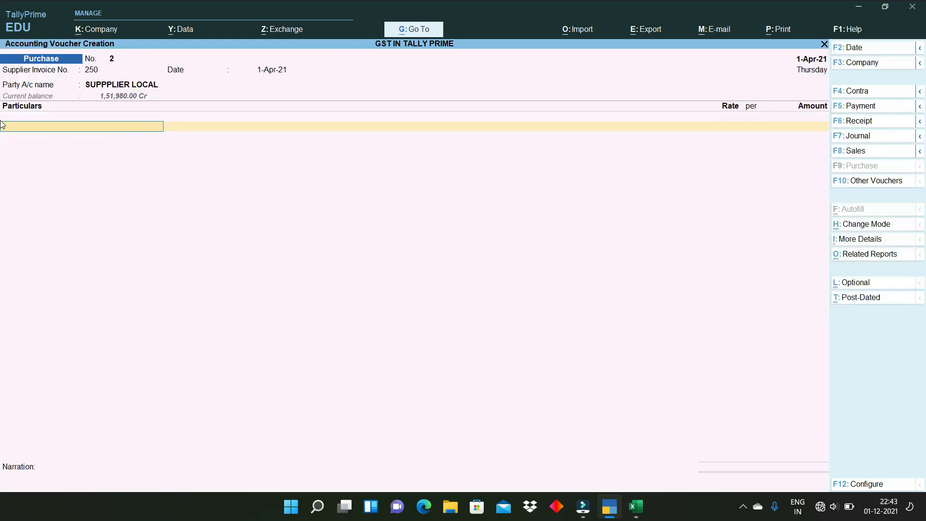
pyautogui.hotkey('alt', 'c')
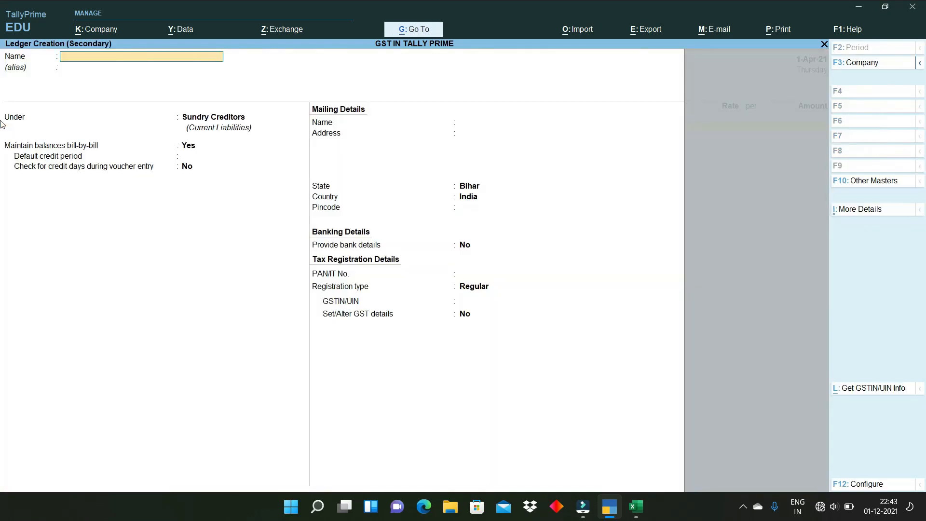
# - Name the new ledger INTERNET CH., group it under Indirect Expenses, and enable Set/Alter GST Details
pyautogui.write('INTERNET CH.')
pyautogui.press('Return')
pyautogui.press('Return')
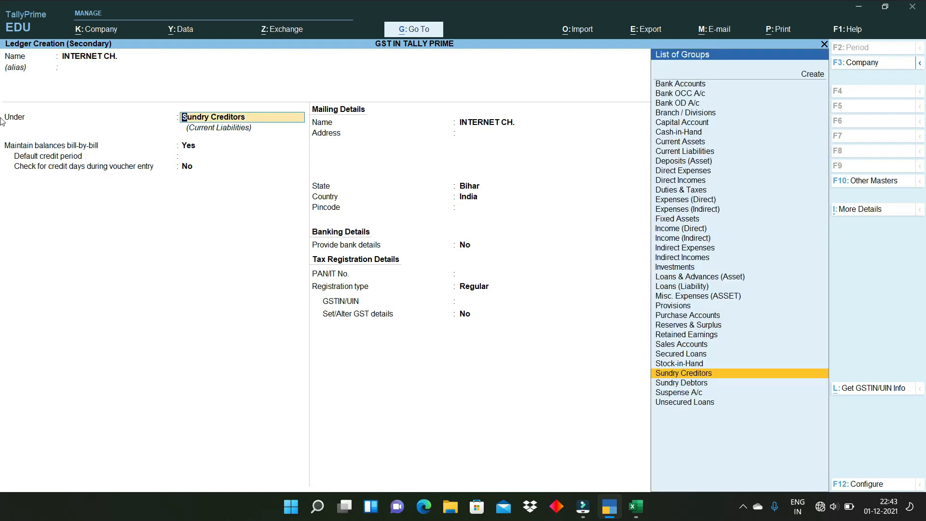
pyautogui.write('IND')
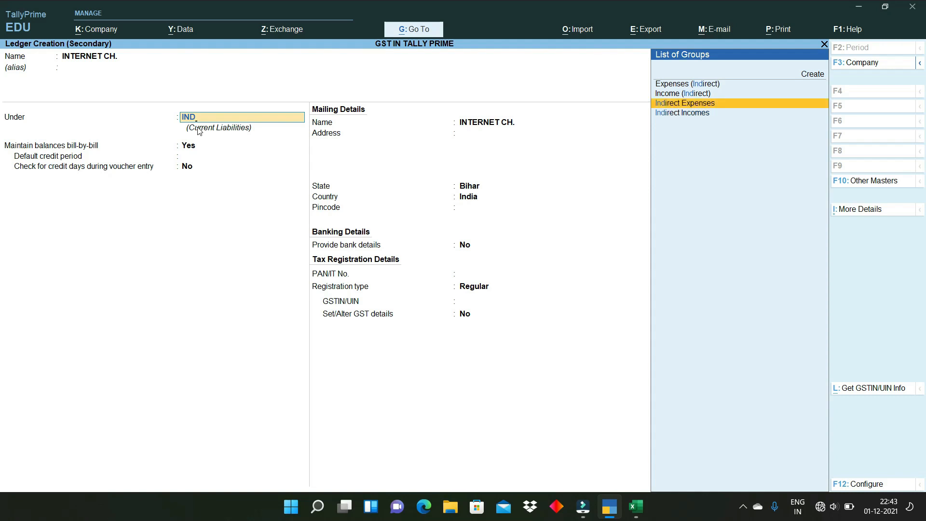
pyautogui.press('Return')
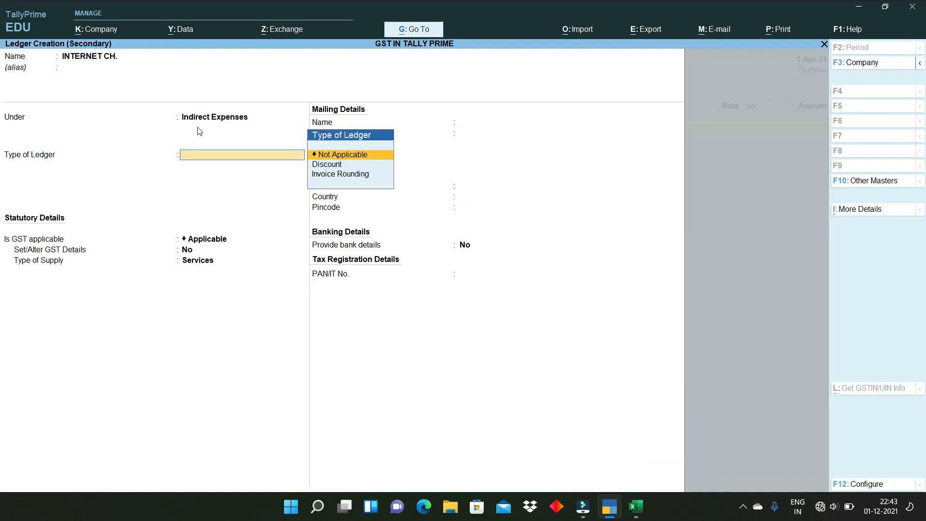
pyautogui.press('Return')
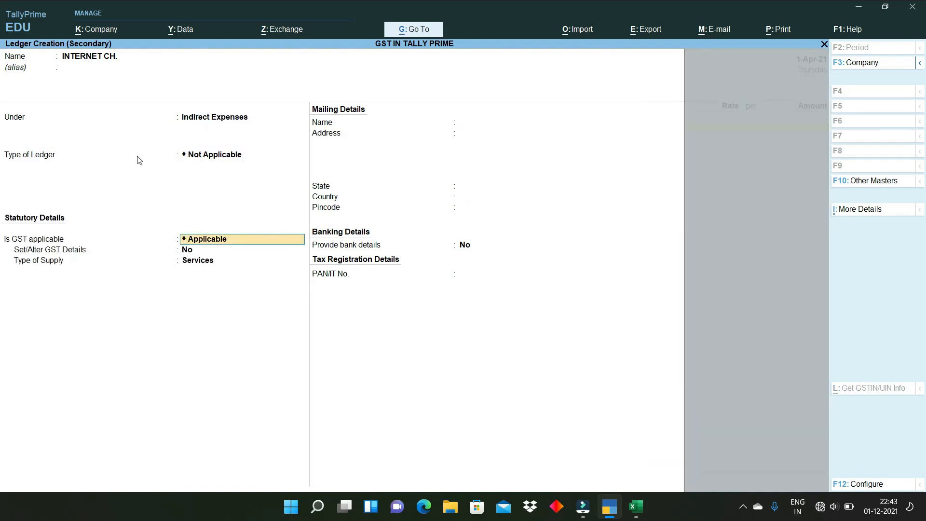
pyautogui.click(197, 253)
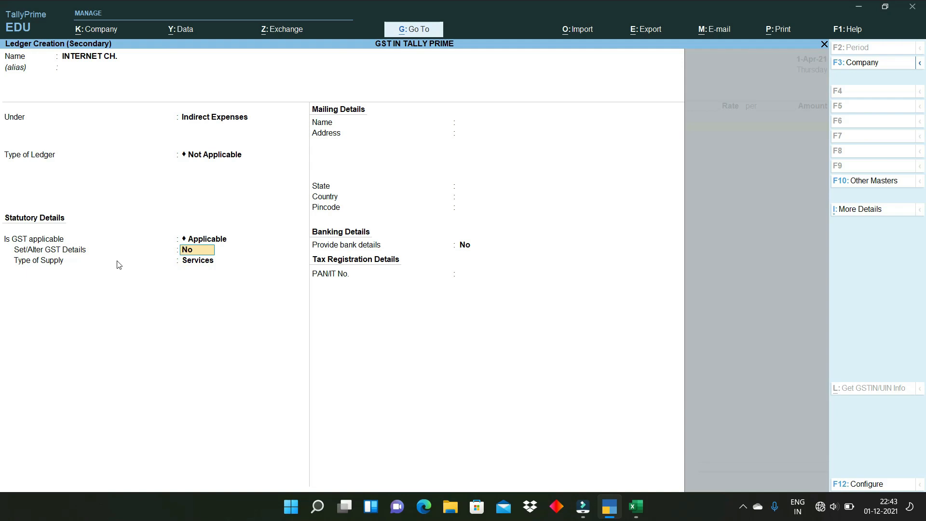
pyautogui.press('y')
pyautogui.press('Return')
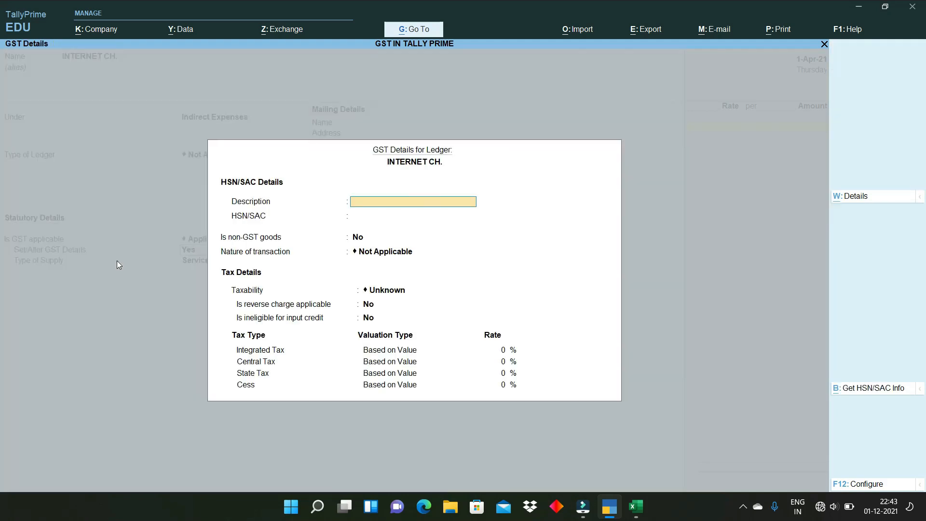
# - Mark INTERNET CH. as Taxable at 18% integrated tax, leaving HSN/SAC blank
pyautogui.click(347, 213)
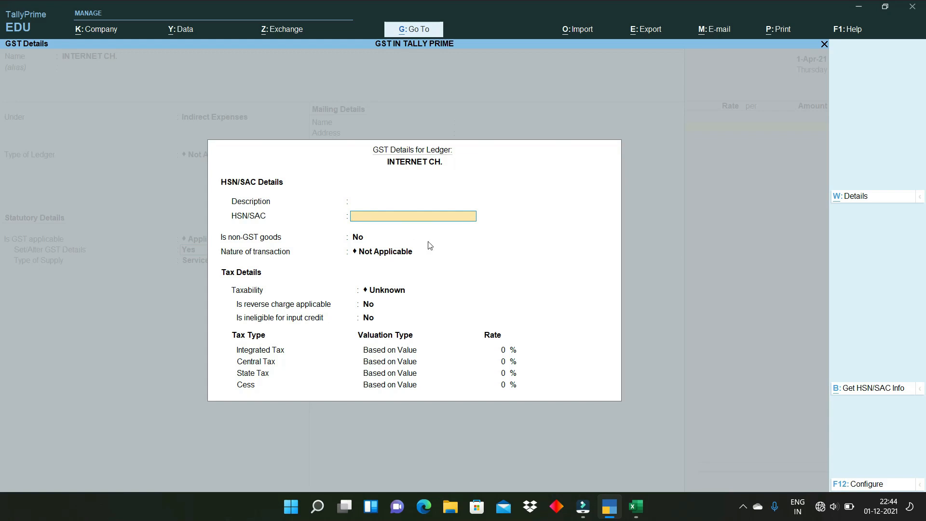
pyautogui.press('Return')
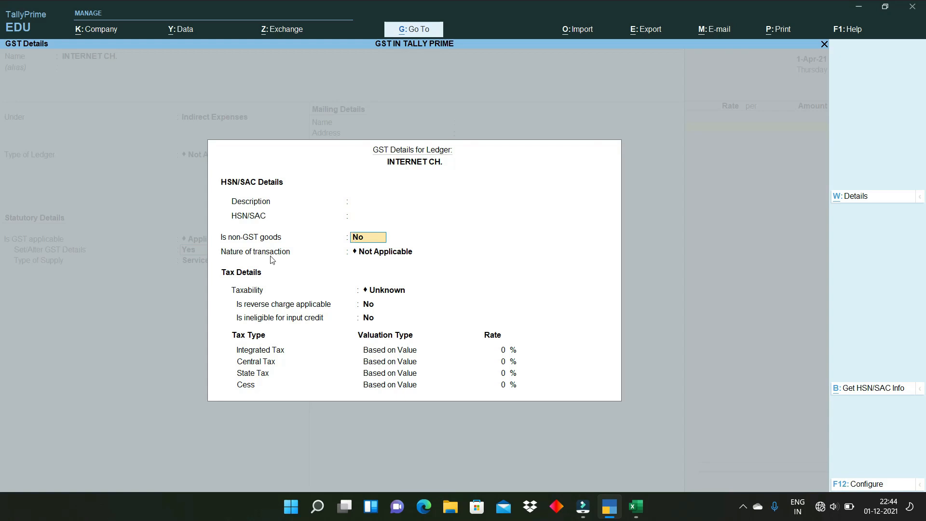
pyautogui.press('Return')
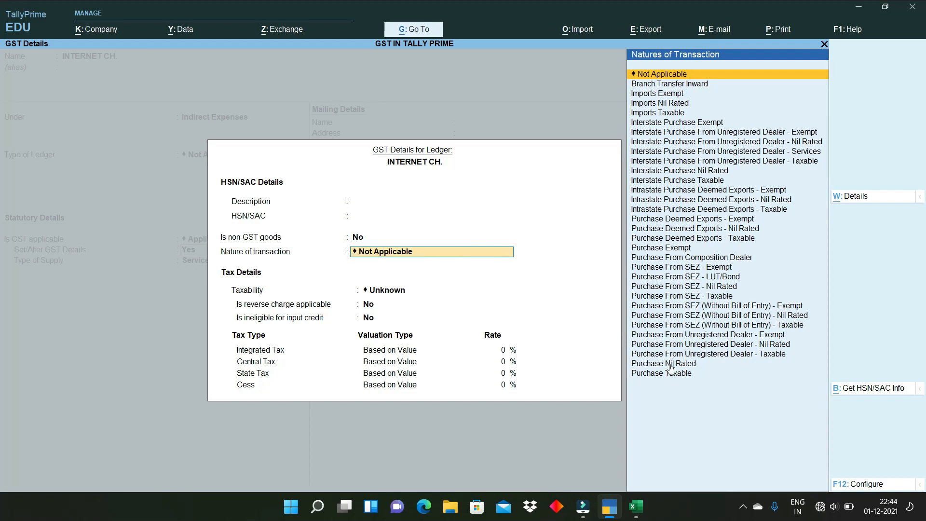
pyautogui.click(660, 75)
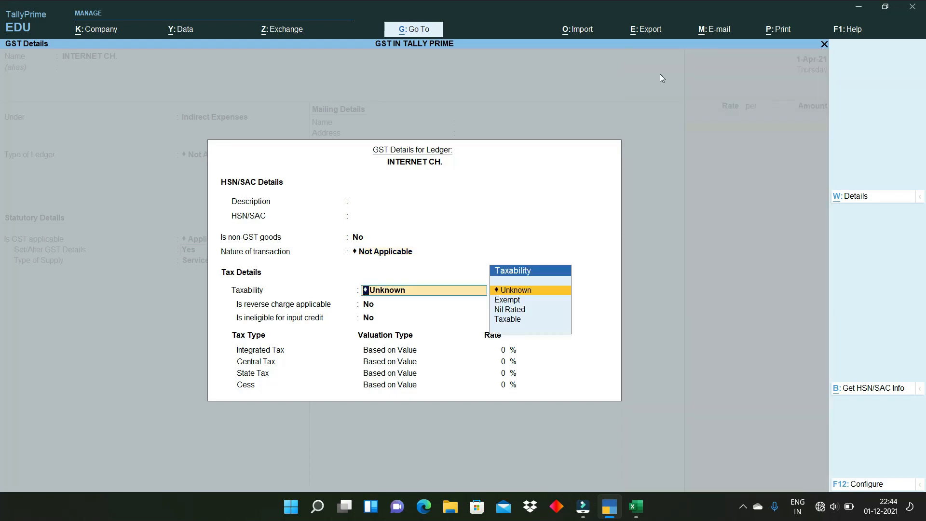
pyautogui.press('Down')
pyautogui.press('Down')
pyautogui.press('Down')
pyautogui.press('Return')
pyautogui.press('Return')
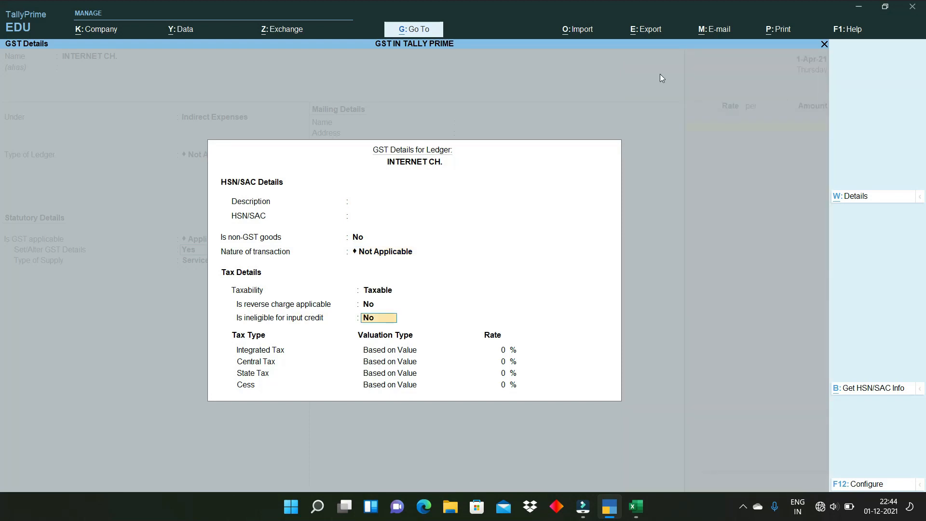
pyautogui.press('Return')
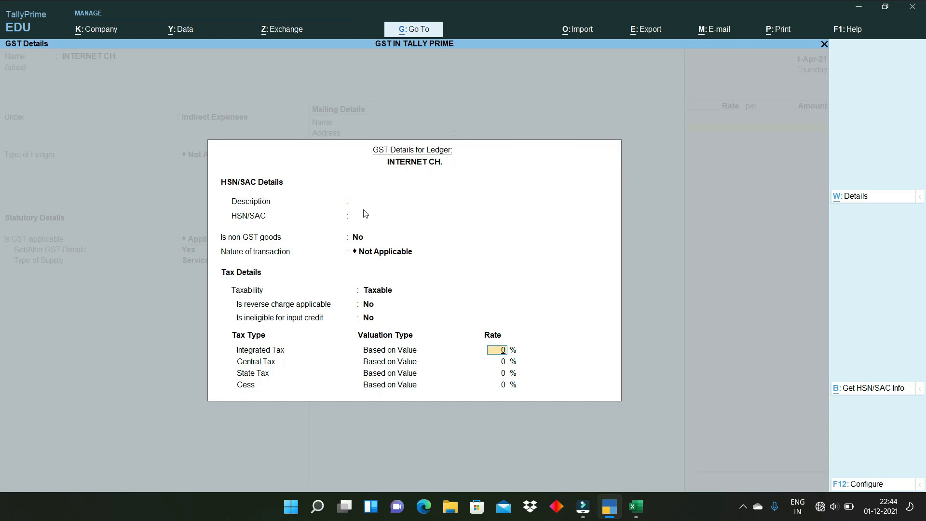
pyautogui.write('18')
pyautogui.press('Return')
pyautogui.press('Return')
pyautogui.press('Return')
pyautogui.press('Return')
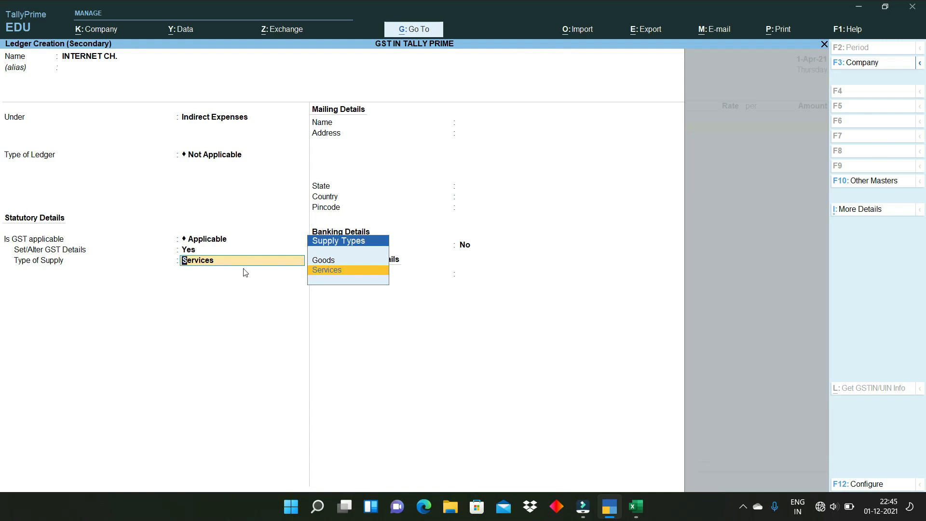
# - Keep Services as the supply type and save the INTERNET CH. ledger
pyautogui.click(321, 270)
pyautogui.press('Return')
pyautogui.press('Return')
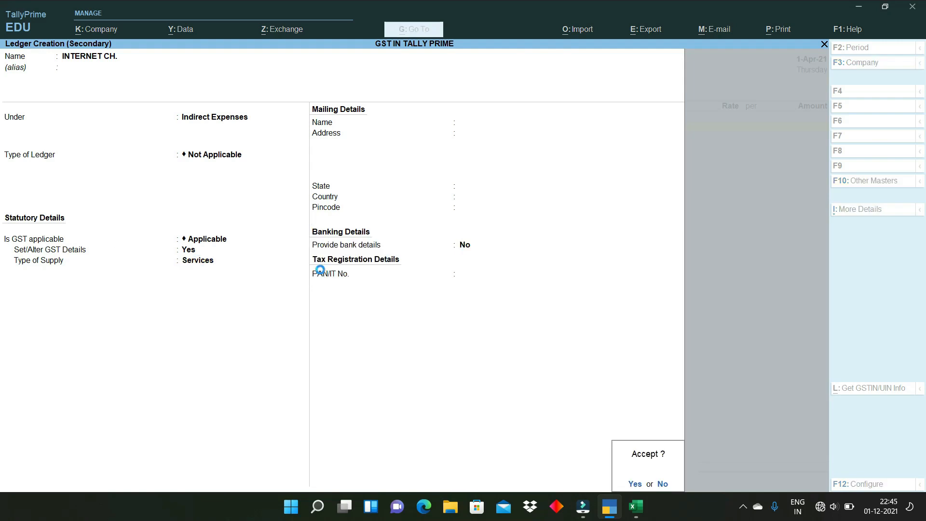
pyautogui.press('Return')
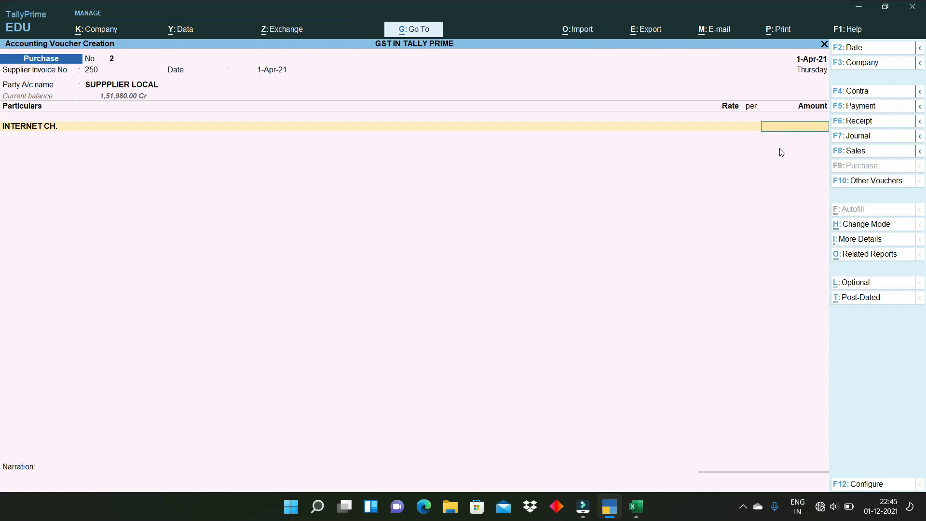
# - Post 999 to INTERNET CH. and add SGST and CGST rows of 89.91 each
pyautogui.write('999')
pyautogui.press('Return')
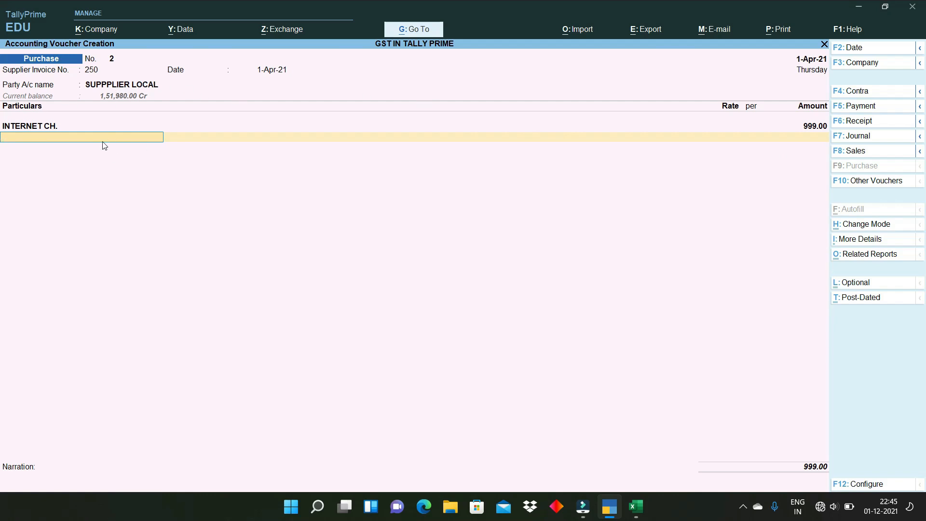
pyautogui.write('SGS')
pyautogui.press('Return')
pyautogui.press('Return')
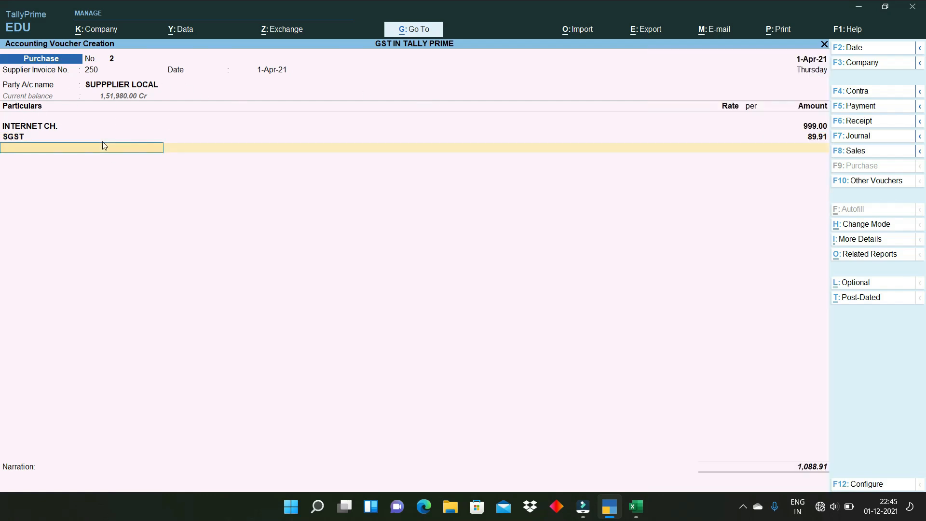
pyautogui.write('CGS')
pyautogui.press('Return')
pyautogui.press('Return')
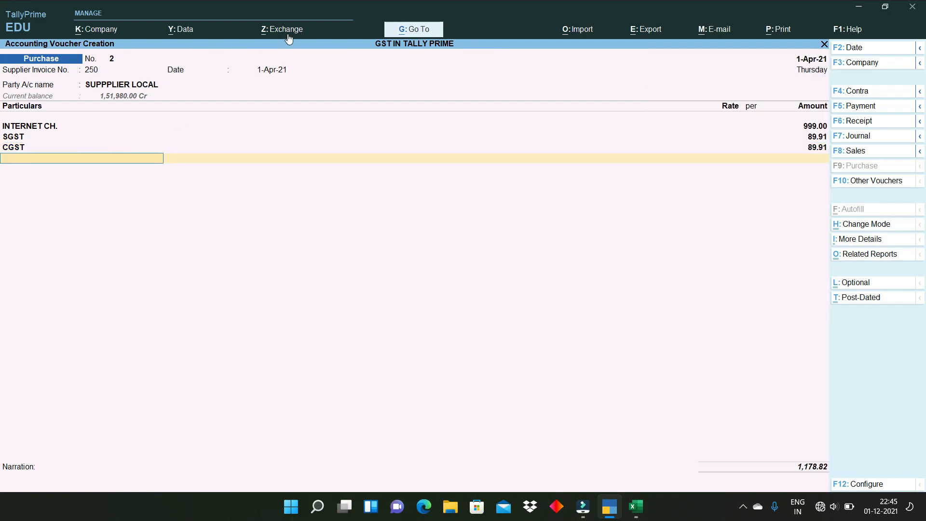
pyautogui.hotkey('ctrl', '1')
pyautogui.click(816, 481)
pyautogui.moveTo(770, 405)
pyautogui.mouseDown()
pyautogui.moveTo(797, 455)
pyautogui.moveTo(860, 406)
pyautogui.moveTo(778, 386)
pyautogui.moveTo(770, 406)
pyautogui.moveTo(802, 467)
pyautogui.mouseUp()
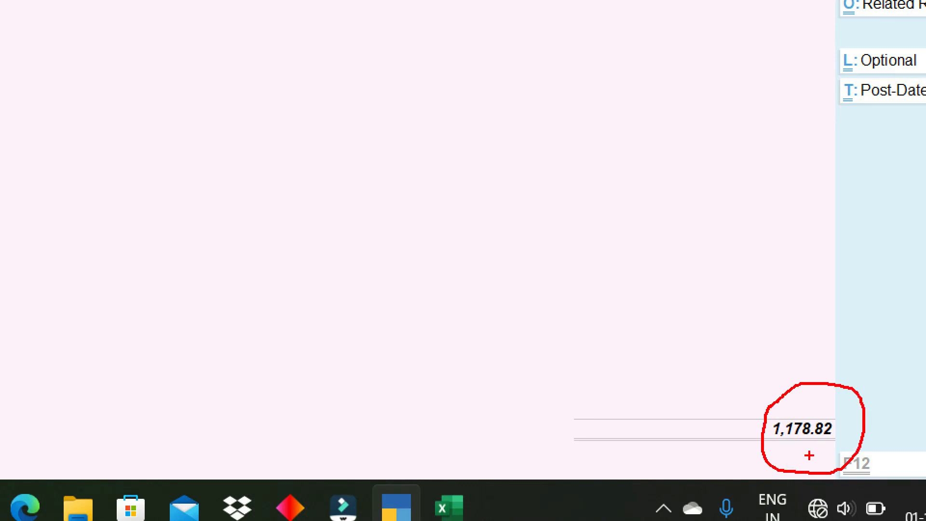
pyautogui.press('Escape')
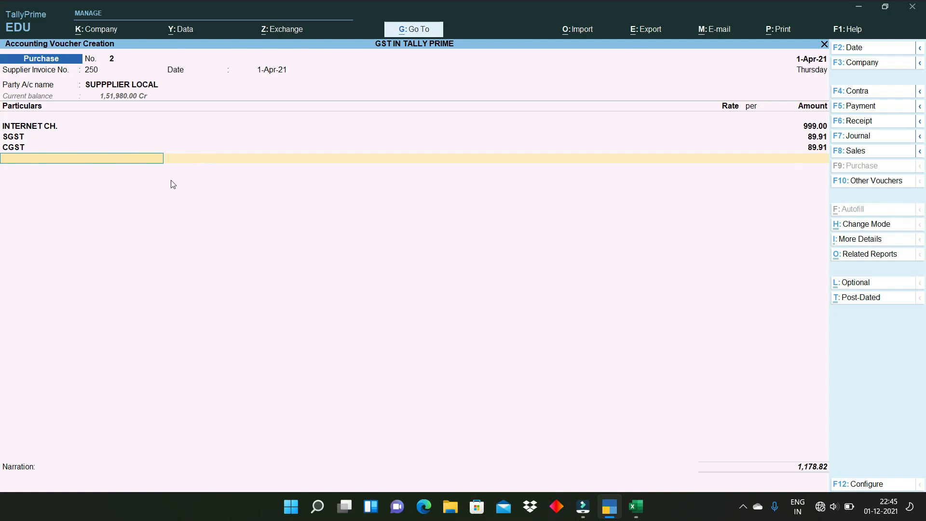
pyautogui.hotkey('alt', 'c')
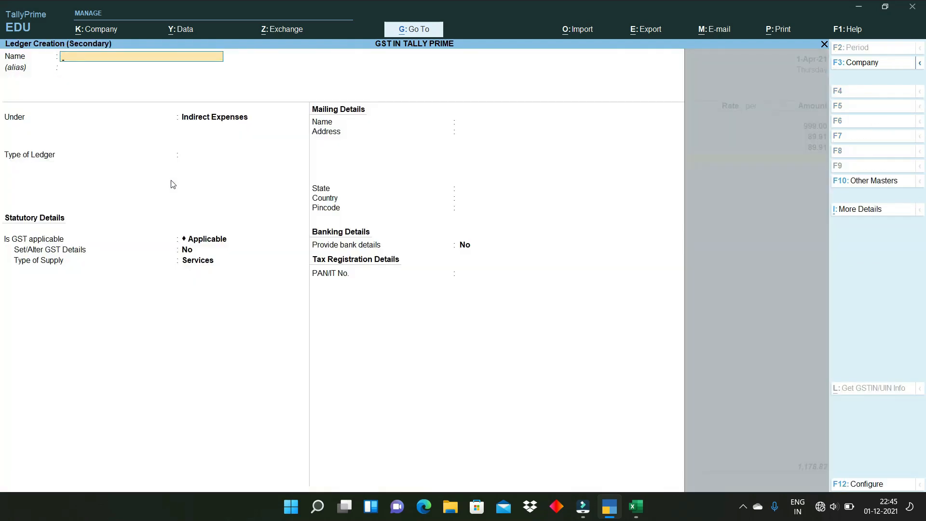
# - Create and save a ROUND OFF ledger under Indirect Expenses with GST Not Applicable
pyautogui.write('ROUND OFF')
pyautogui.press('Return')
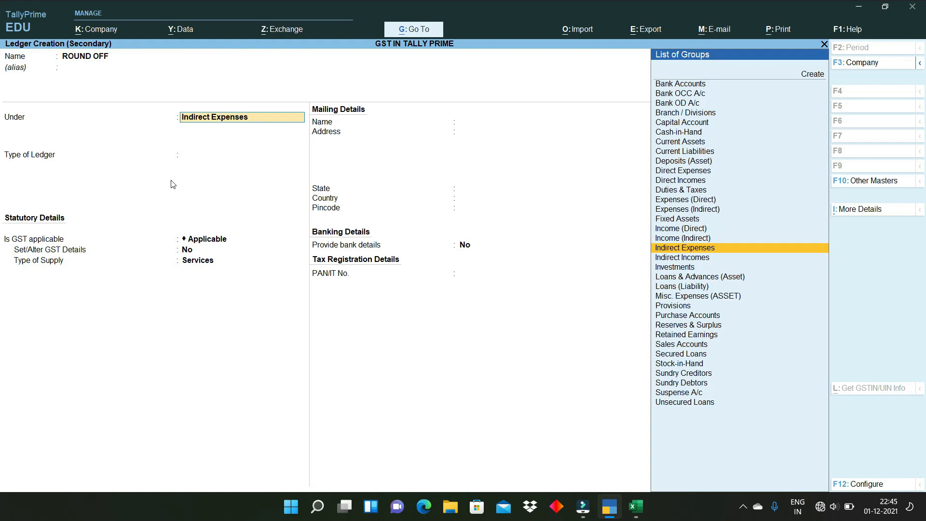
pyautogui.press('Return')
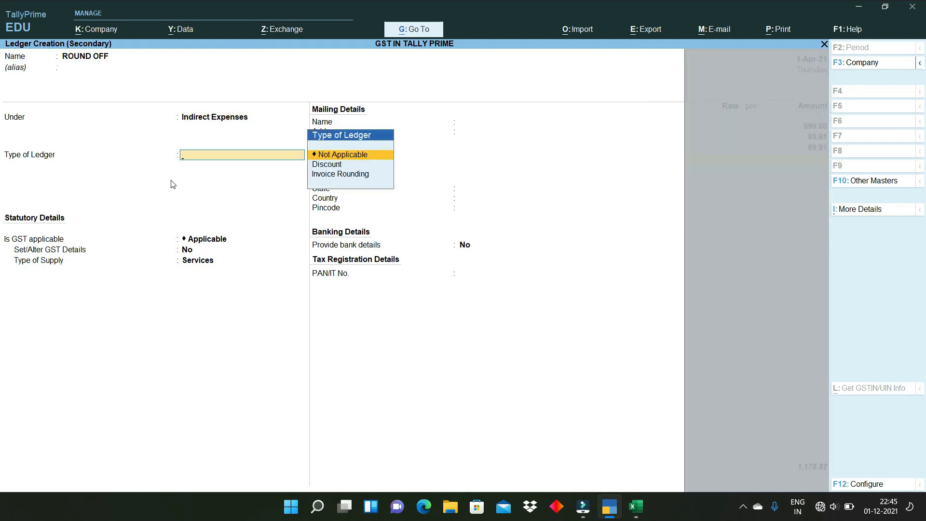
pyautogui.press('Return')
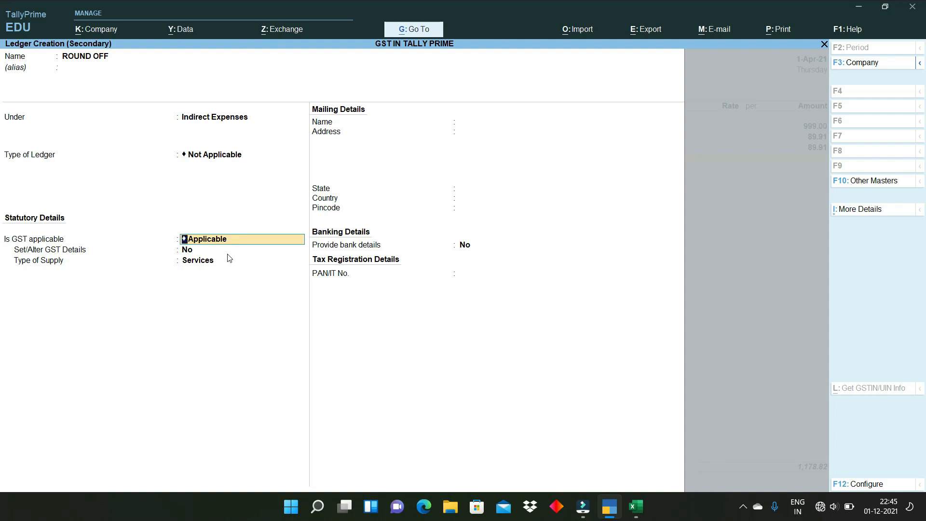
pyautogui.press('BackSpace')
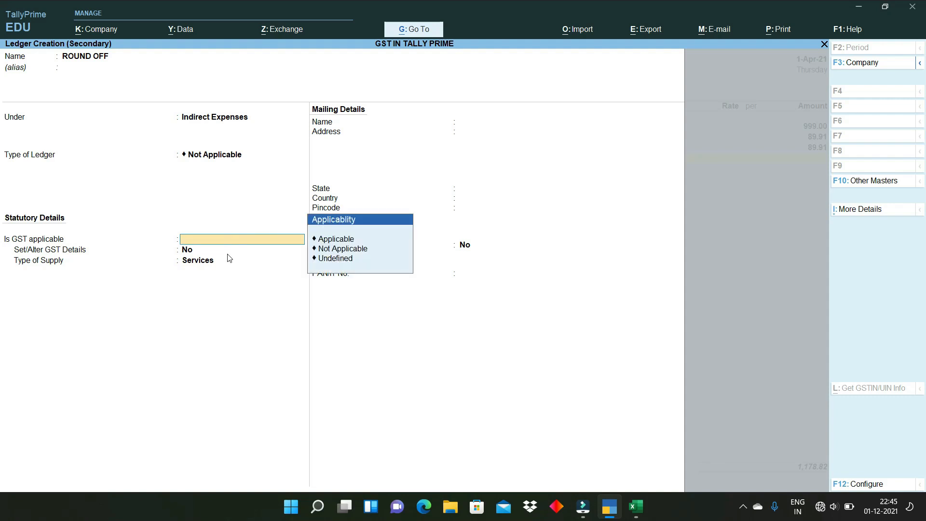
pyautogui.click(341, 254)
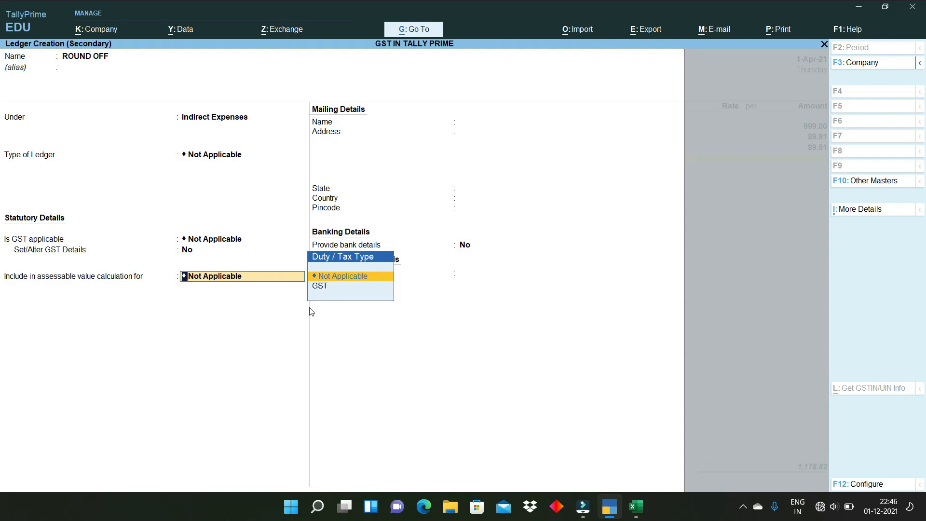
pyautogui.press('Return')
pyautogui.press('Return')
pyautogui.press('Return')
pyautogui.press('Return')
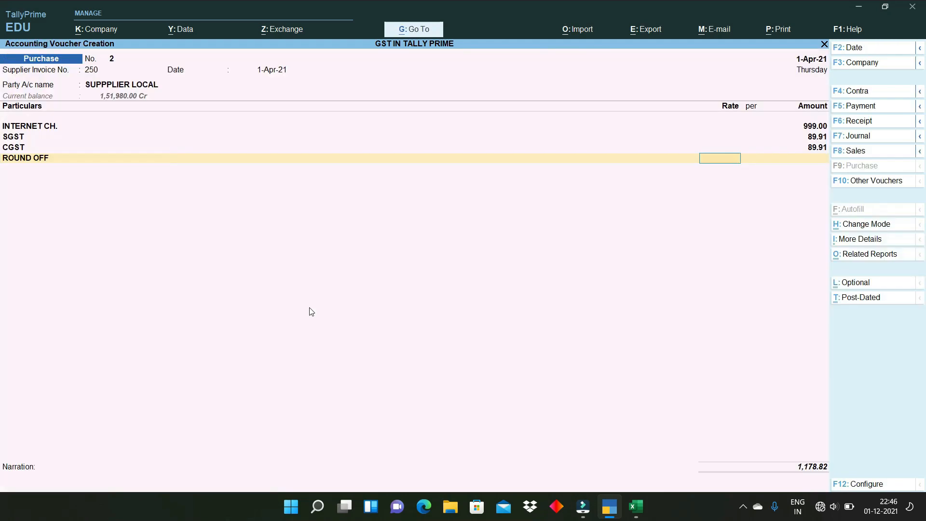
pyautogui.press('Return')
# - Enter 0.18 on the ROUND OFF row, bringing the voucher total to 1,179.00
pyautogui.press('ctrl')
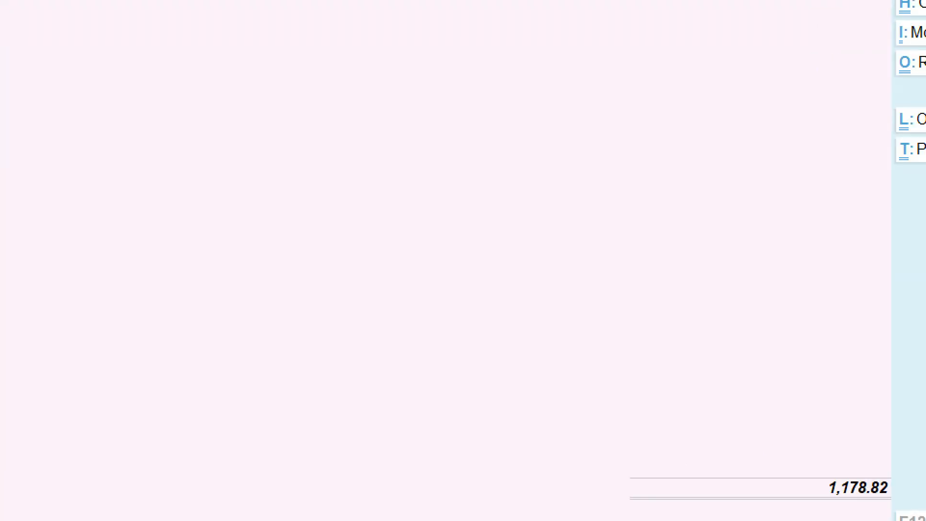
pyautogui.moveTo(804, 460)
pyautogui.mouseDown()
pyautogui.moveTo(848, 516)
pyautogui.moveTo(910, 440)
pyautogui.moveTo(796, 454)
pyautogui.moveTo(795, 462)
pyautogui.mouseUp()
pyautogui.press('Escape')
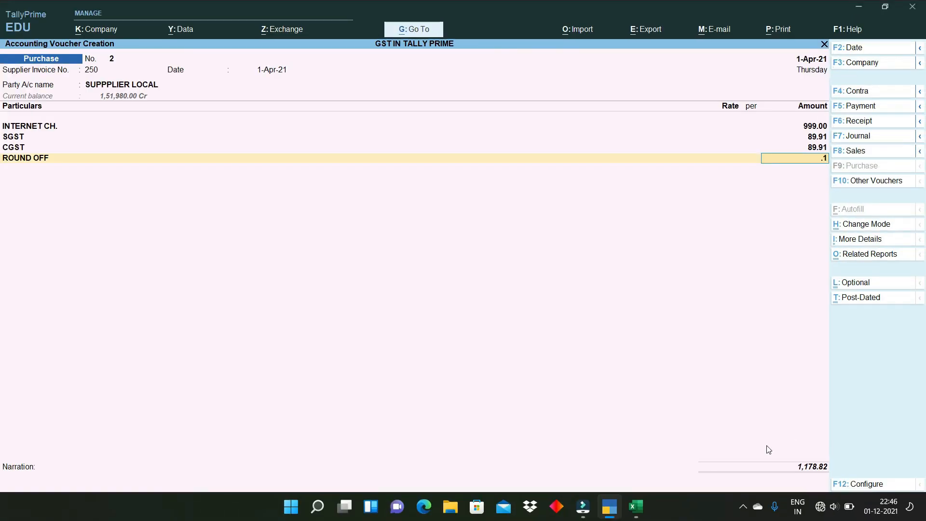
pyautogui.write('18')
pyautogui.press('Return')
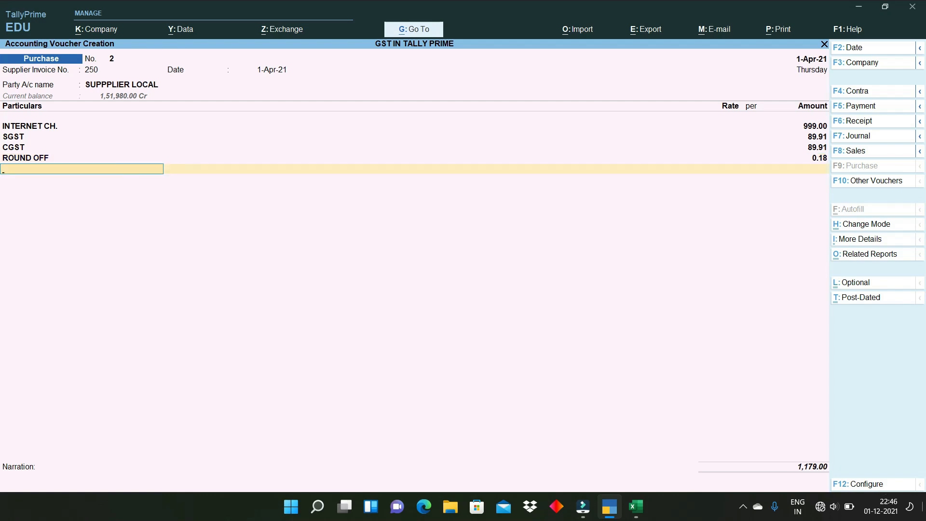
pyautogui.hotkey('ctrl', '1')
pyautogui.press('Return')
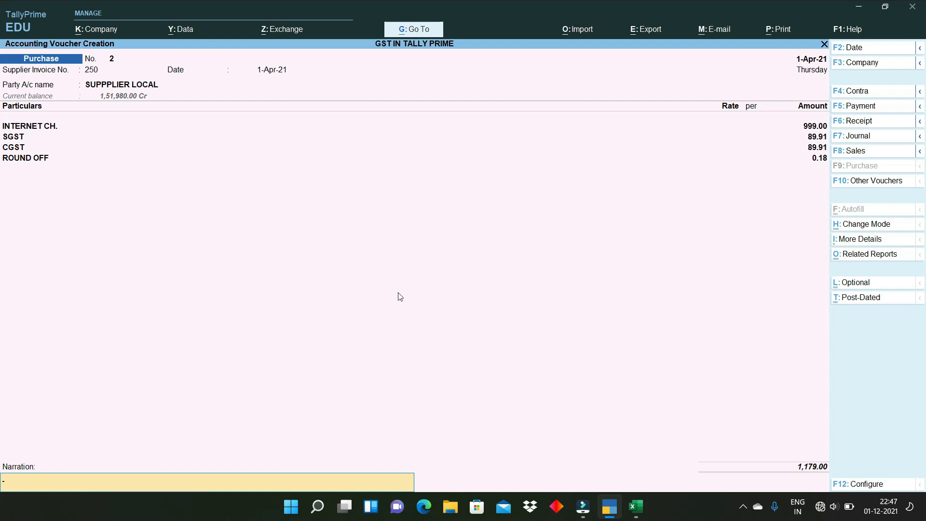
# - Accept and save purchase voucher No. 2 for the internet charges
pyautogui.press('Return')
pyautogui.press('y')
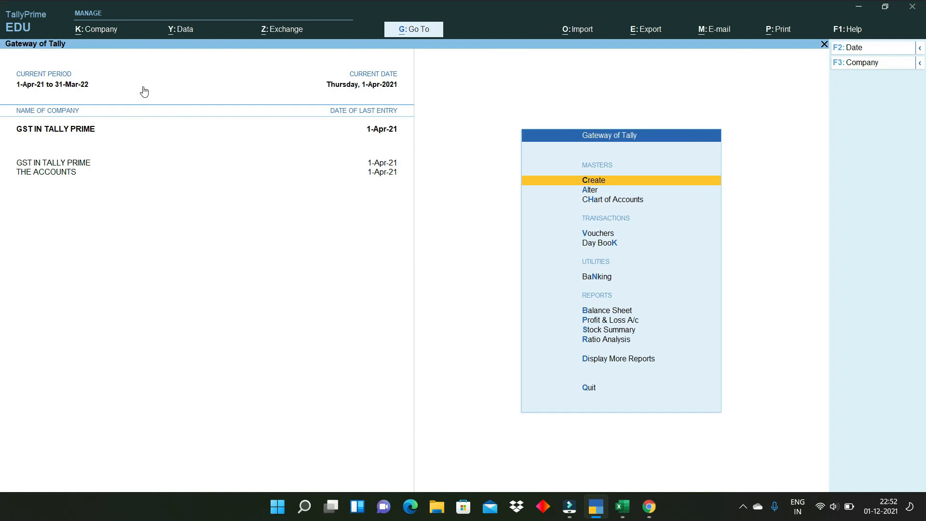
# - Go through Display More Reports > GST Reports and open GSTR-1
pyautogui.press('d')
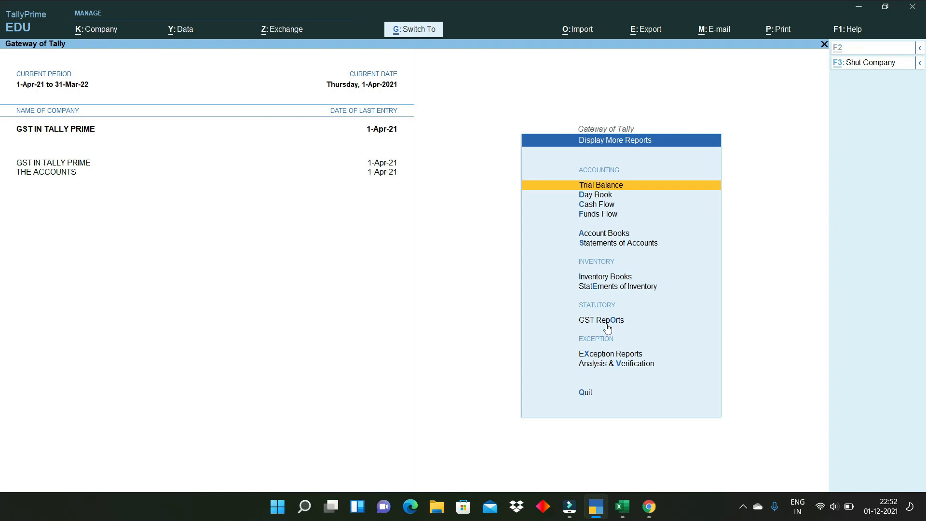
pyautogui.hotkey('ctrl', '1')
pyautogui.press('Escape')
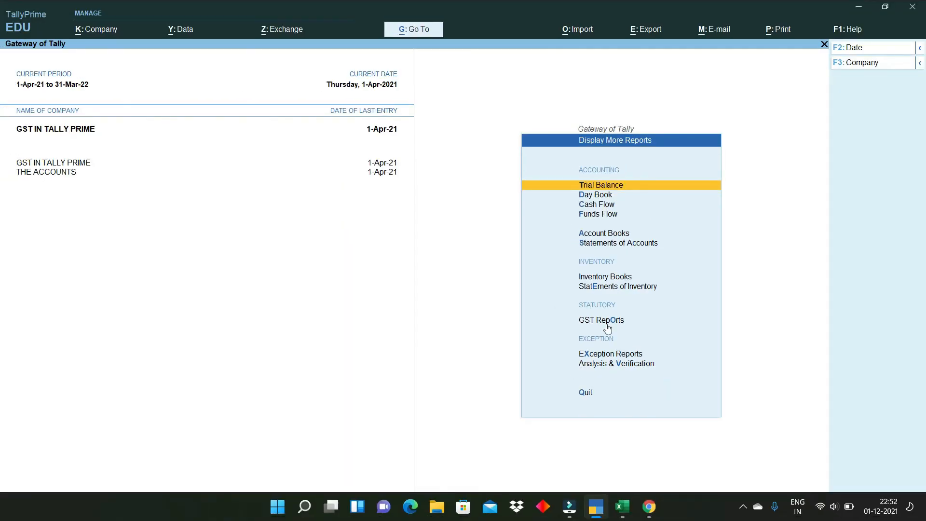
pyautogui.click(610, 316)
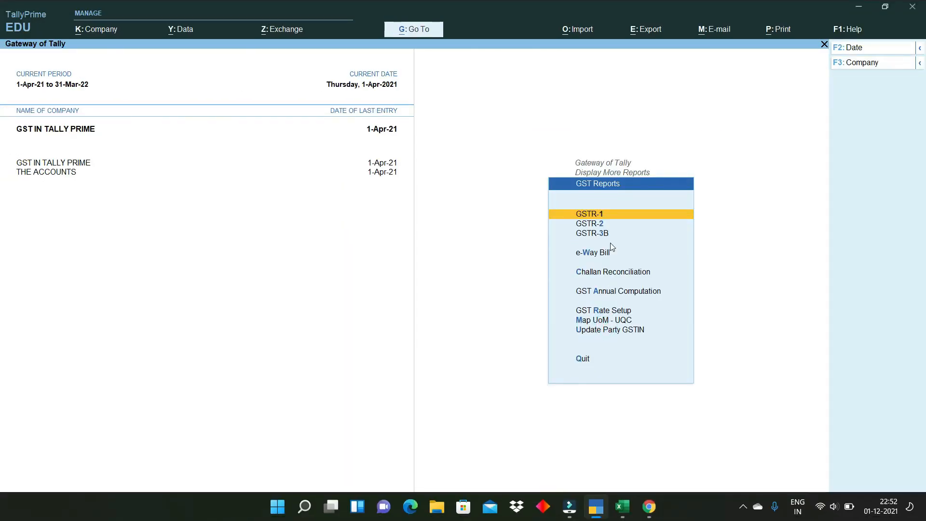
pyautogui.hotkey('ctrl', '1')
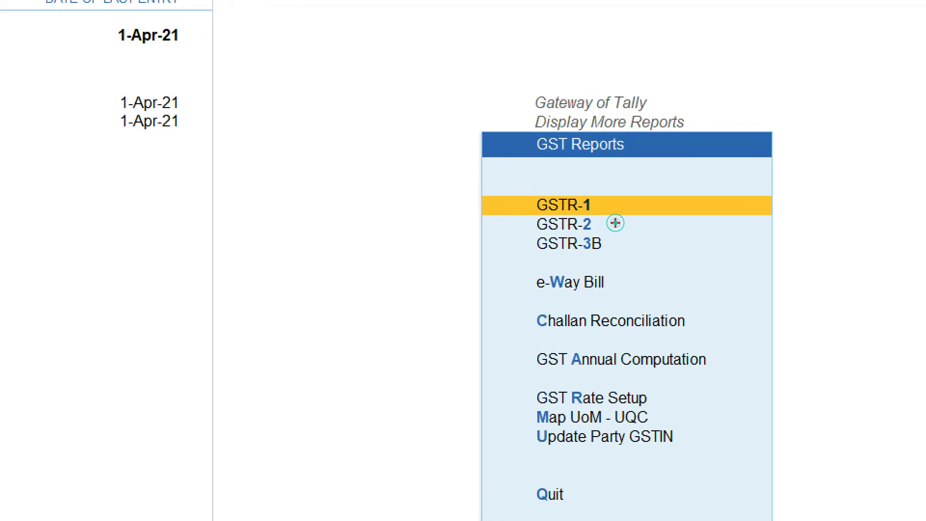
pyautogui.moveTo(619, 208); pyautogui.dragTo(658, 197)
pyautogui.moveTo(629, 225); pyautogui.dragTo(670, 215)
pyautogui.moveTo(619, 254); pyautogui.dragTo(696, 215)
pyautogui.press('Escape')
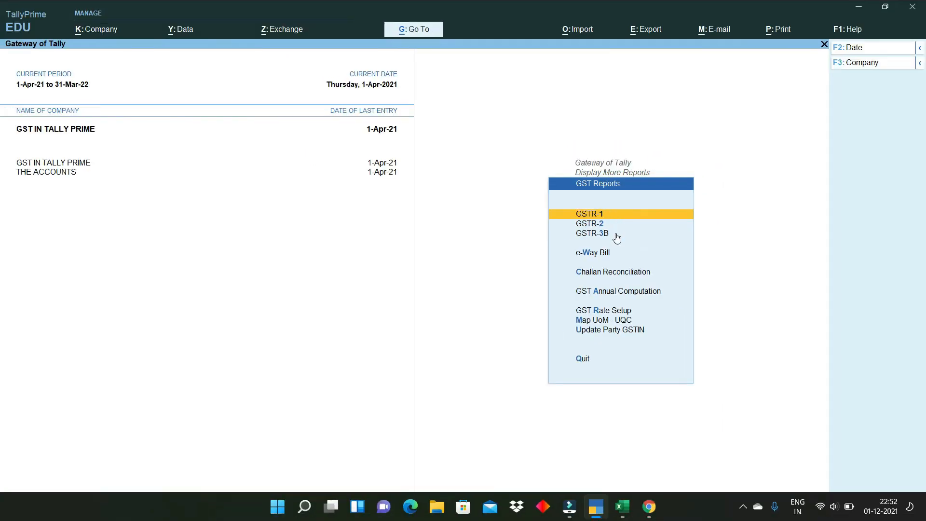
pyautogui.click(597, 218)
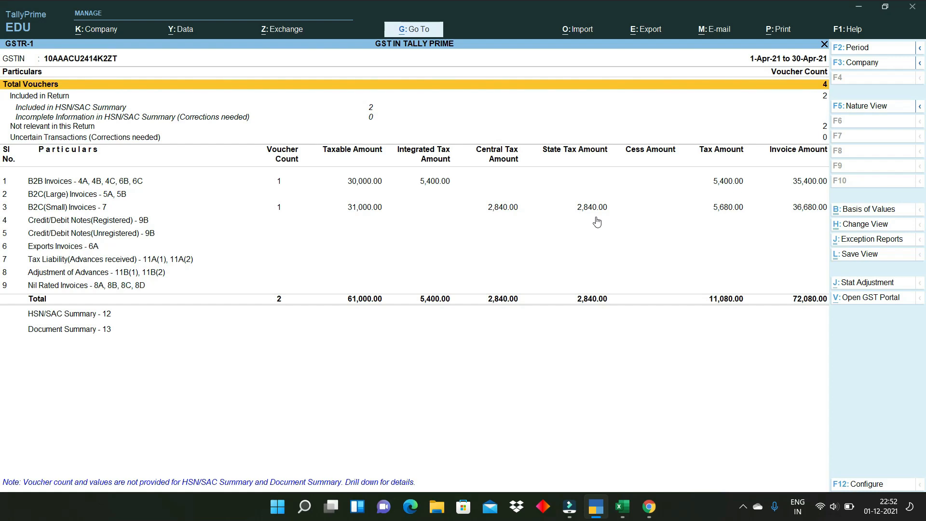
# - Check the B2B (35,400.00) and B2C(Small) (36,680.00) lines of GSTR-1, then close it
pyautogui.click(63, 188)
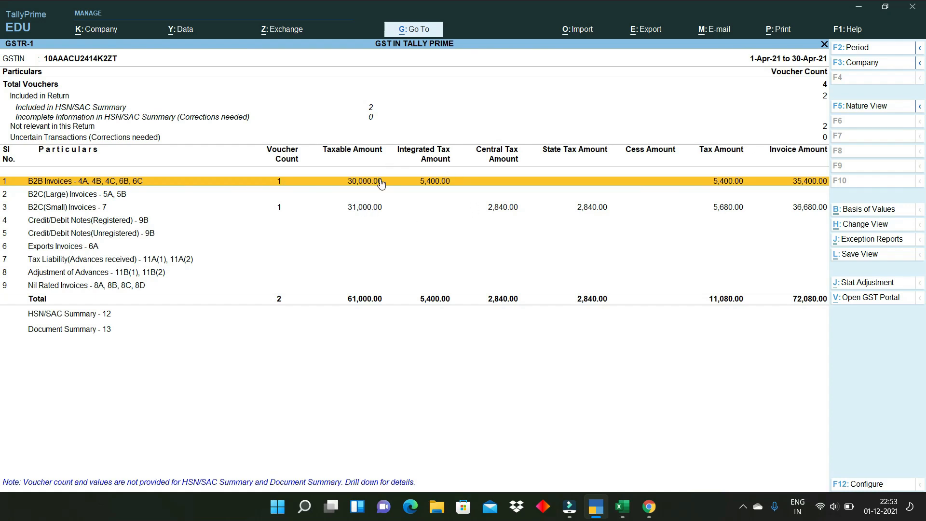
pyautogui.press('Down')
pyautogui.press('Down')
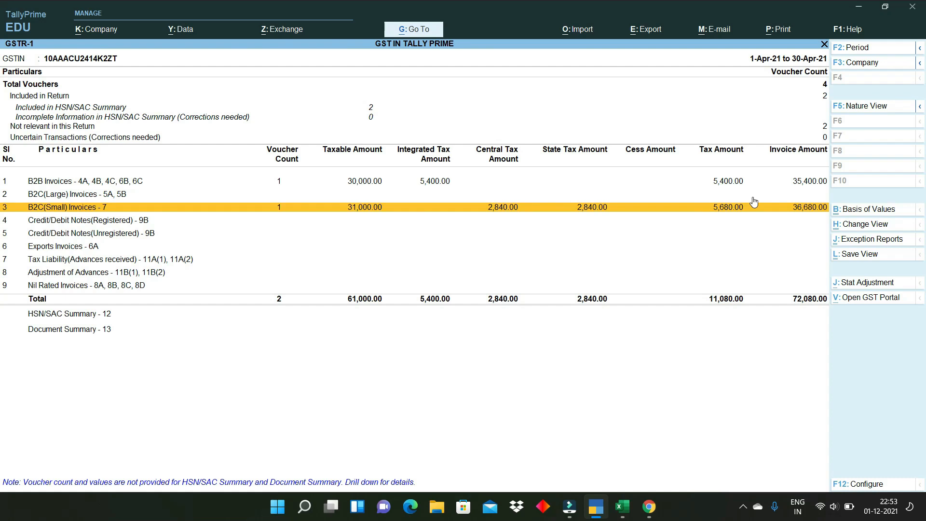
pyautogui.press('Escape')
pyautogui.press('Down')
pyautogui.press('Down')
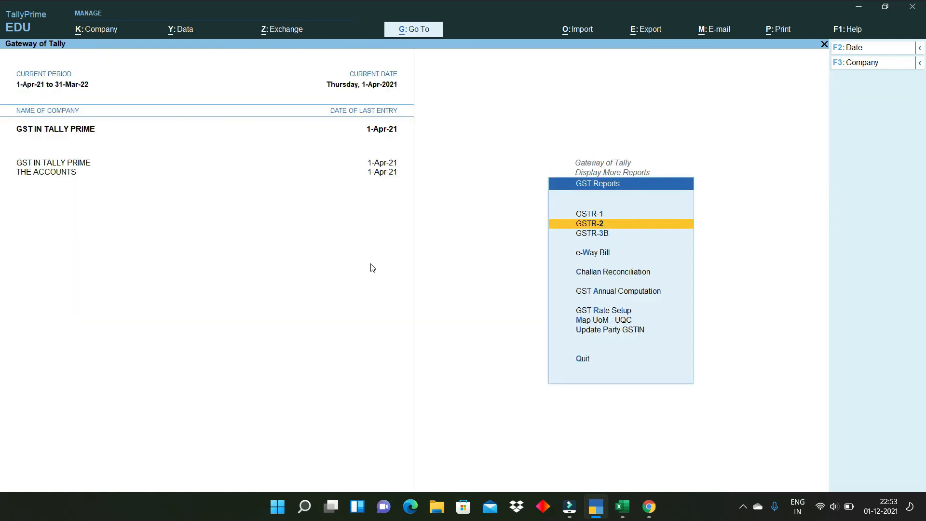
pyautogui.press('Return')
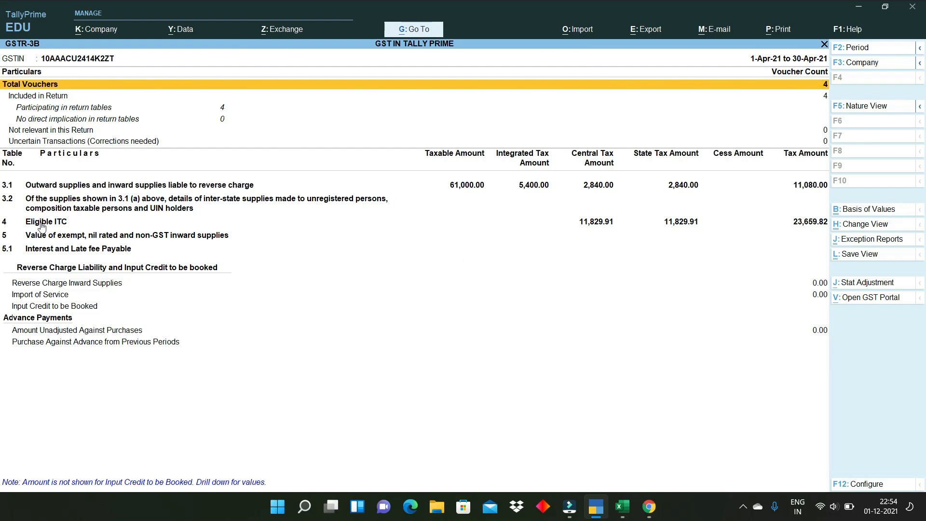
pyautogui.click(65, 226)
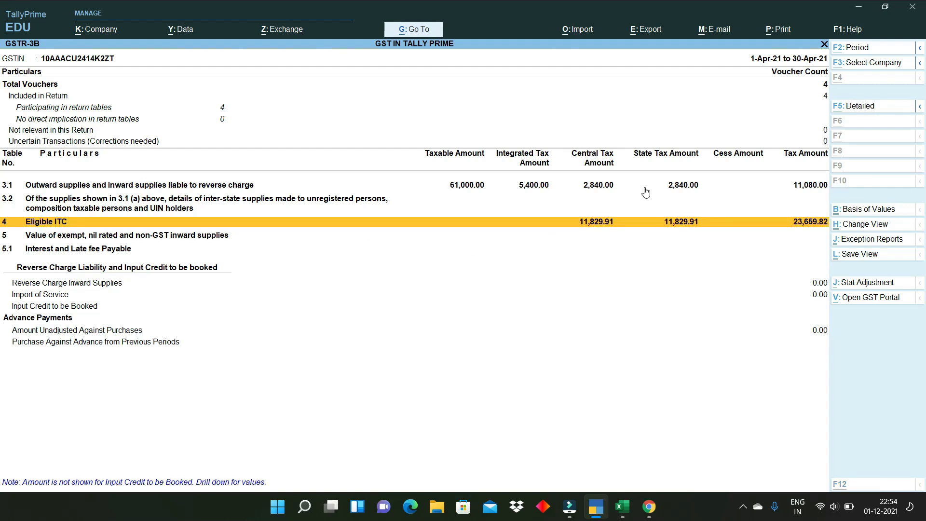
pyautogui.hotkey('alt', 'F5')
pyautogui.scroll(2, 530, 240)
pyautogui.scroll(10, 530, 240)
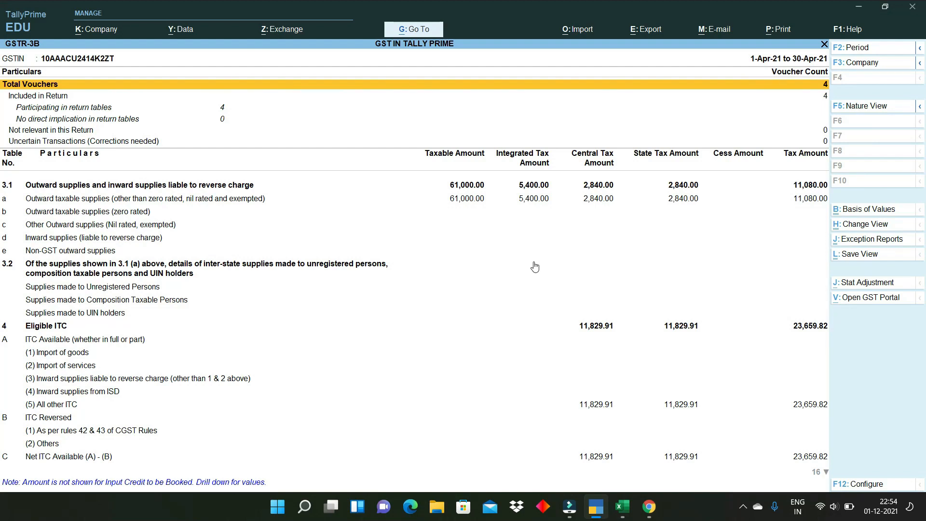
pyautogui.press('Escape')
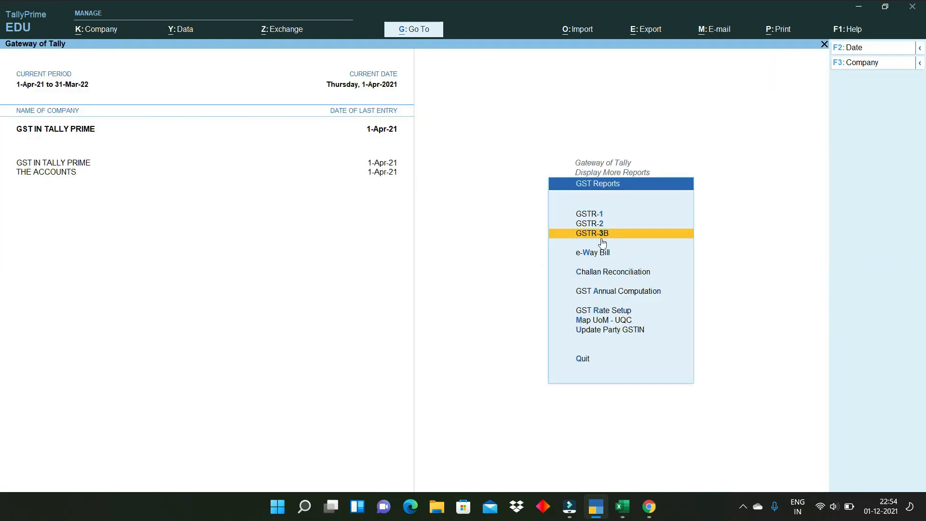
pyautogui.click(601, 224)
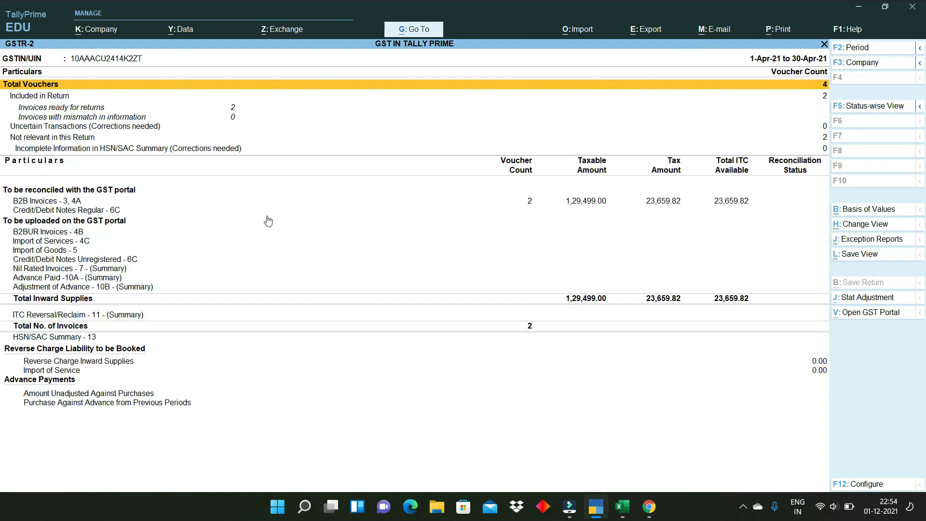
pyautogui.click(530, 204)
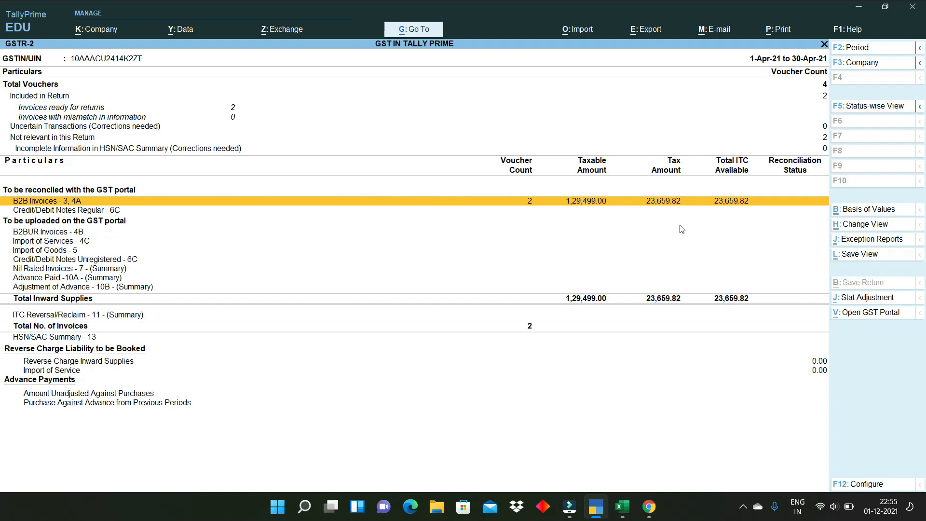
pyautogui.press('Escape')
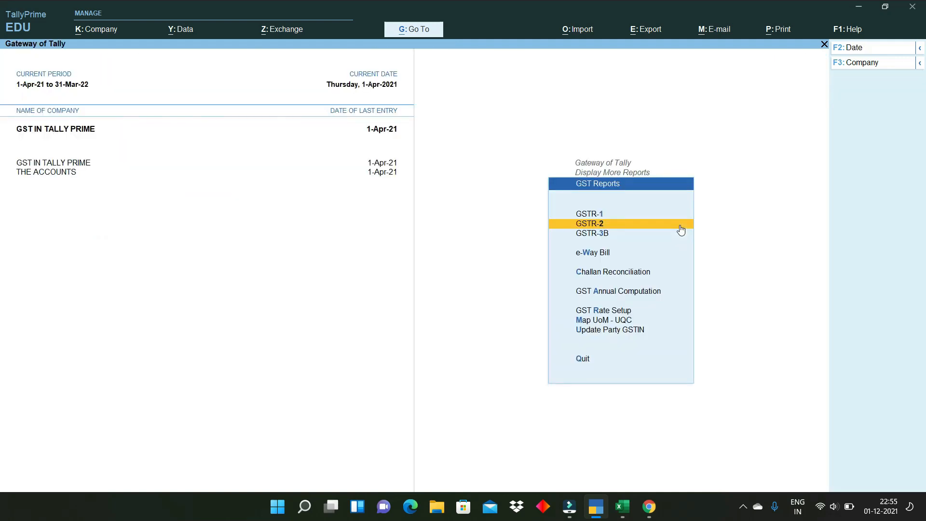
# - Back out to the Gateway, open the Create masters list, and abandon a blank Voucher Type form
pyautogui.press('Escape')
pyautogui.press('Escape')
pyautogui.press('Escape')
pyautogui.press('Escape')
pyautogui.press('Escape')
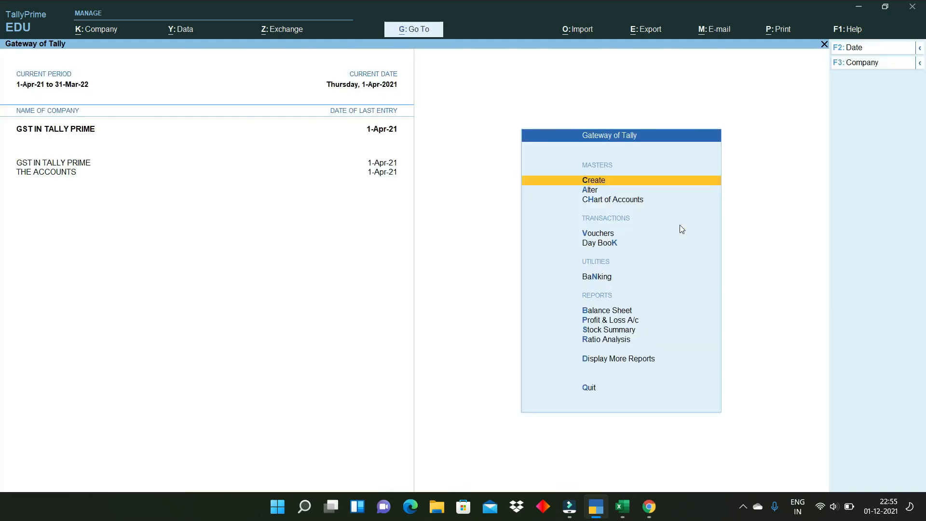
pyautogui.press('Escape')
pyautogui.press('Return')
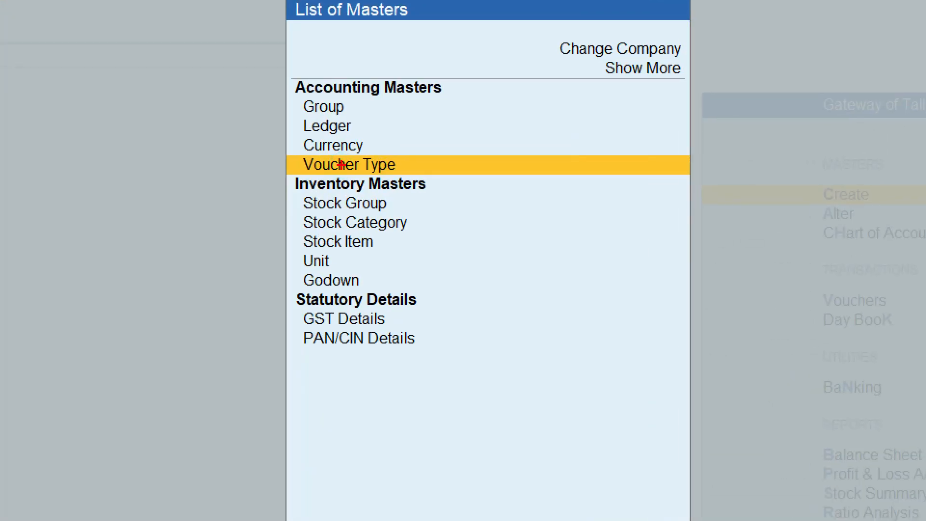
pyautogui.moveTo(405, 164); pyautogui.dragTo(462, 154)
pyautogui.press('Escape')
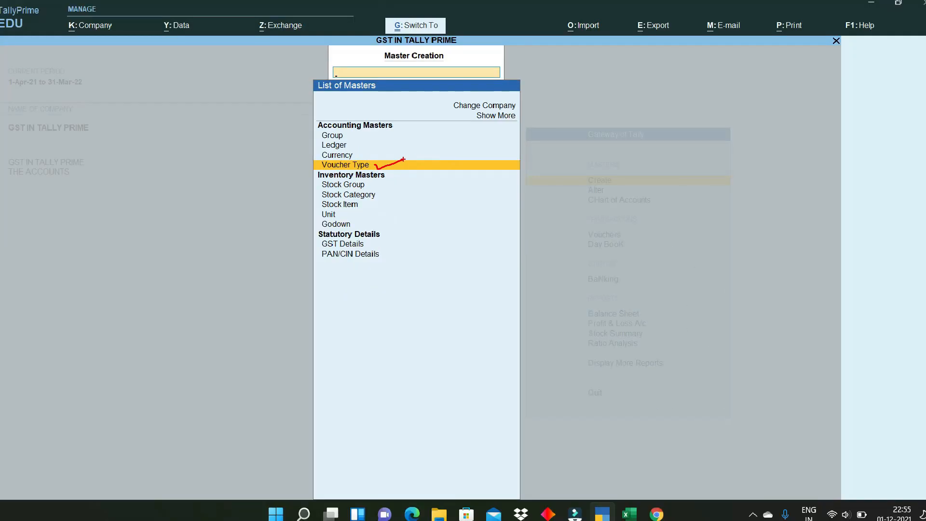
pyautogui.click(344, 166)
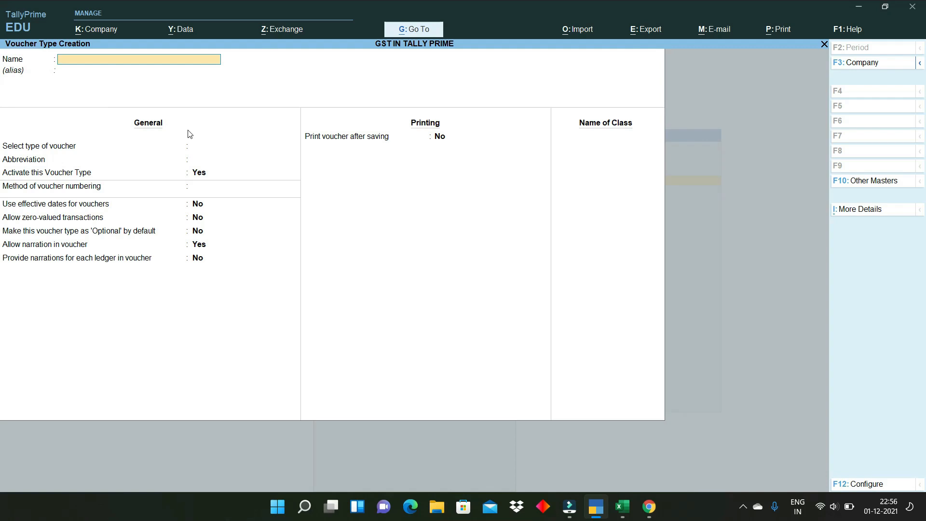
pyautogui.press('Escape')
pyautogui.press('y')
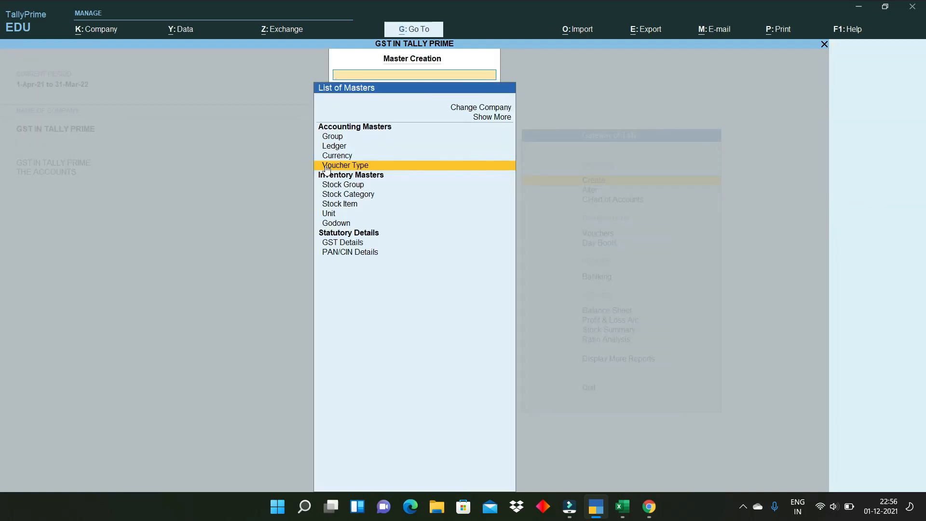
pyautogui.press('Escape')
pyautogui.click(591, 191)
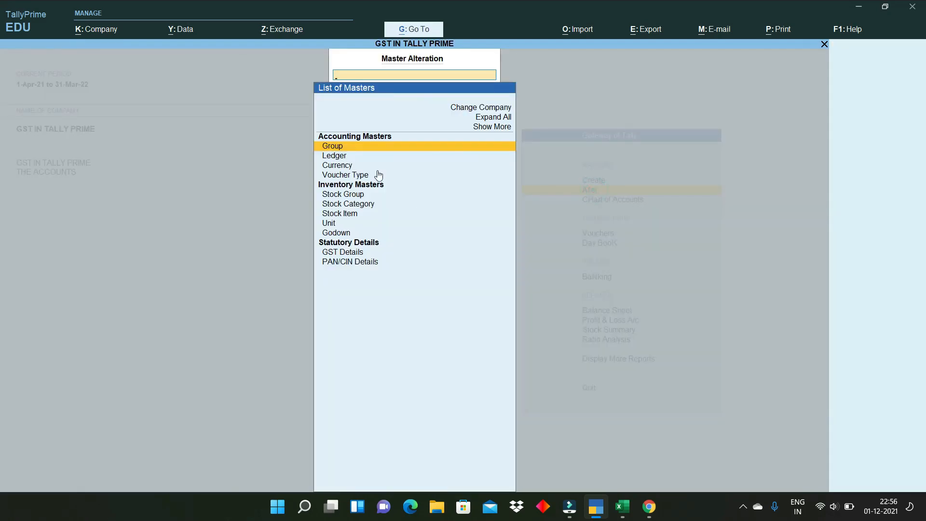
pyautogui.click(351, 176)
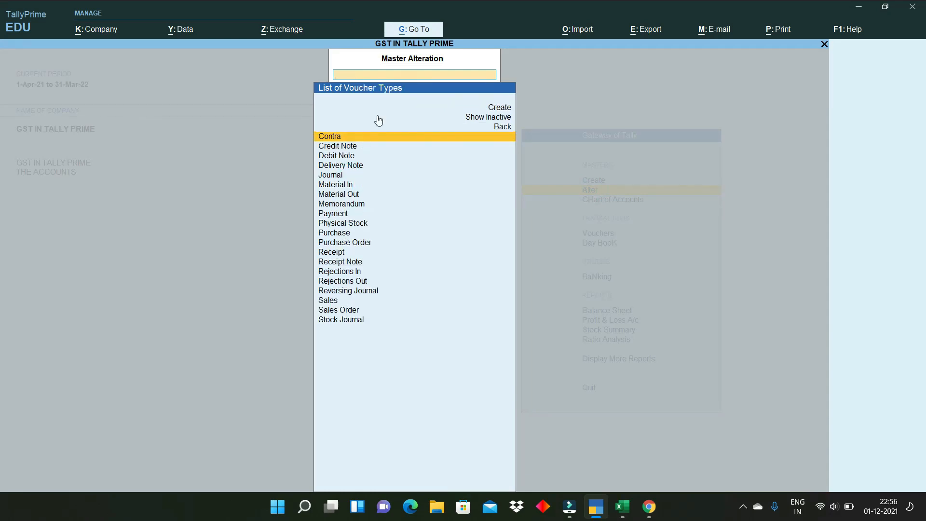
pyautogui.write('SA')
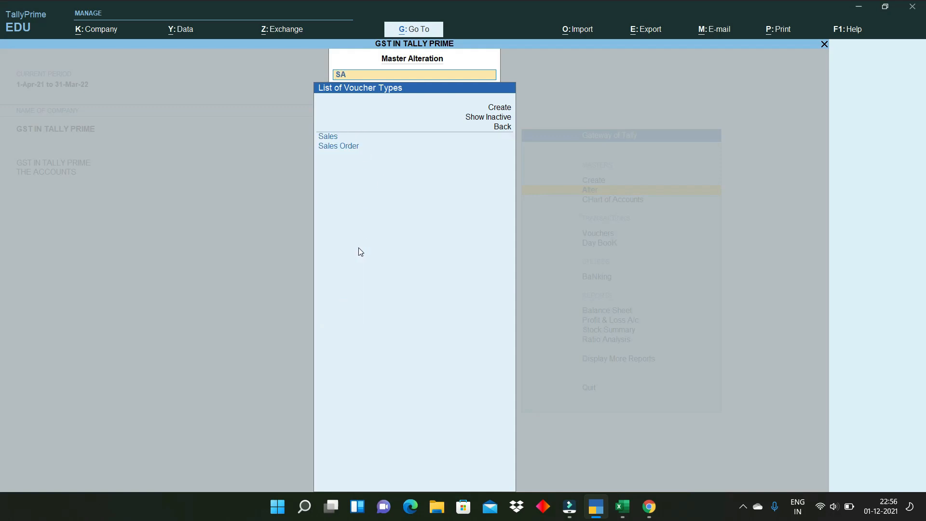
pyautogui.click(336, 140)
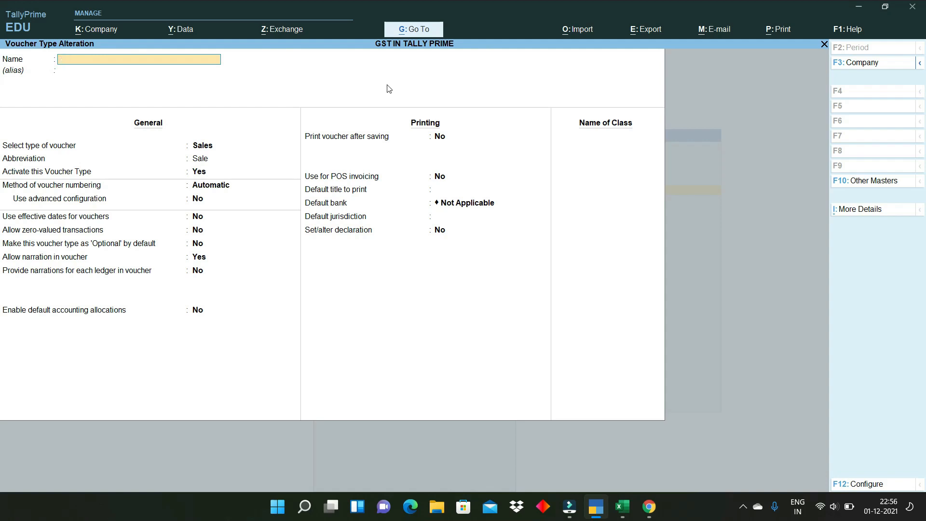
pyautogui.press('Escape')
pyautogui.press('y')
pyautogui.press('Escape')
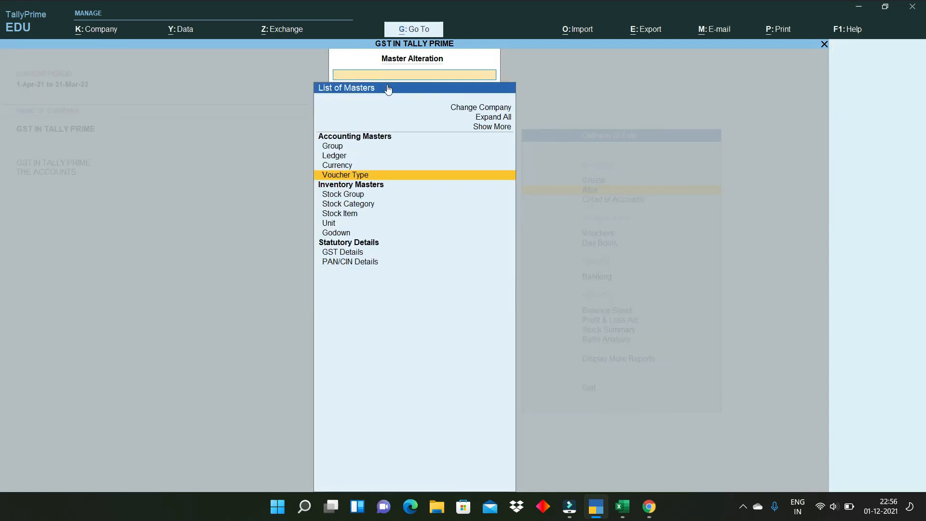
pyautogui.press('Escape')
pyautogui.press('Up')
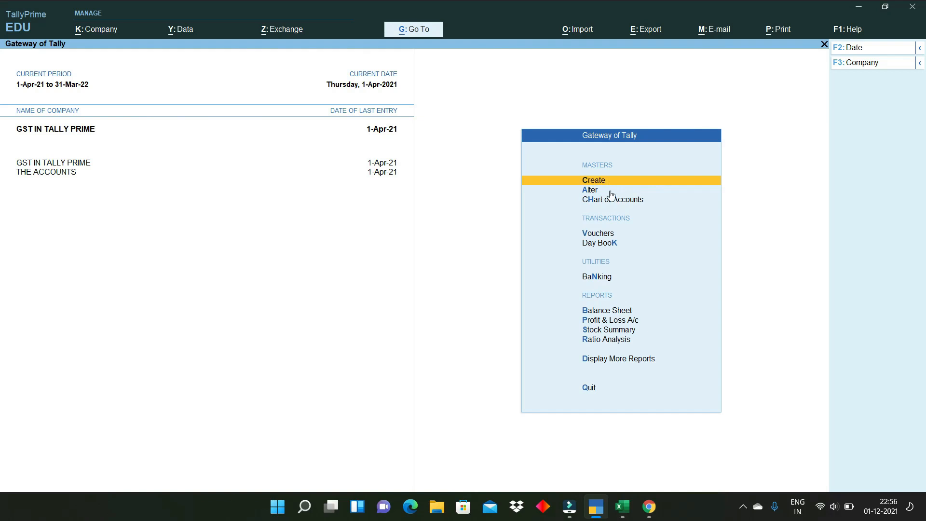
pyautogui.press('Return')
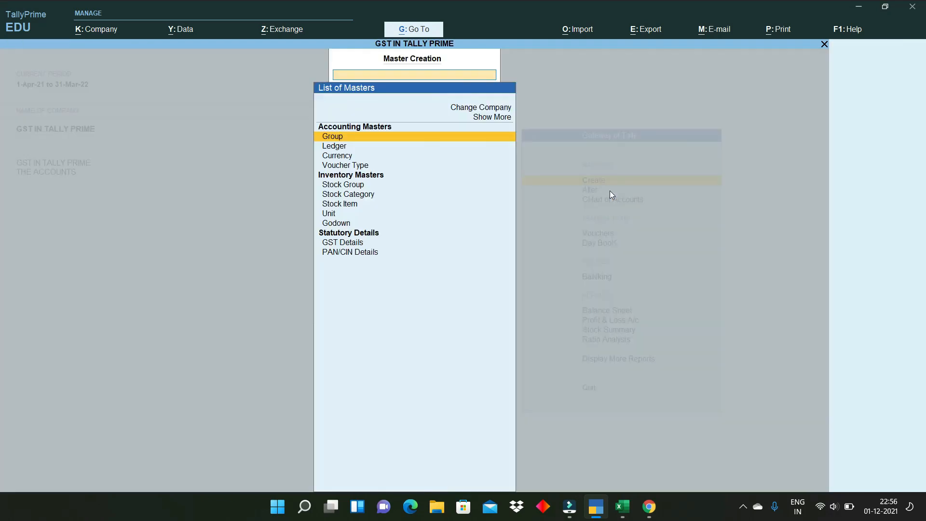
# - Create an active voucher type named TAX INVOICE, based on Sales and abbreviated Sale
pyautogui.click(357, 169)
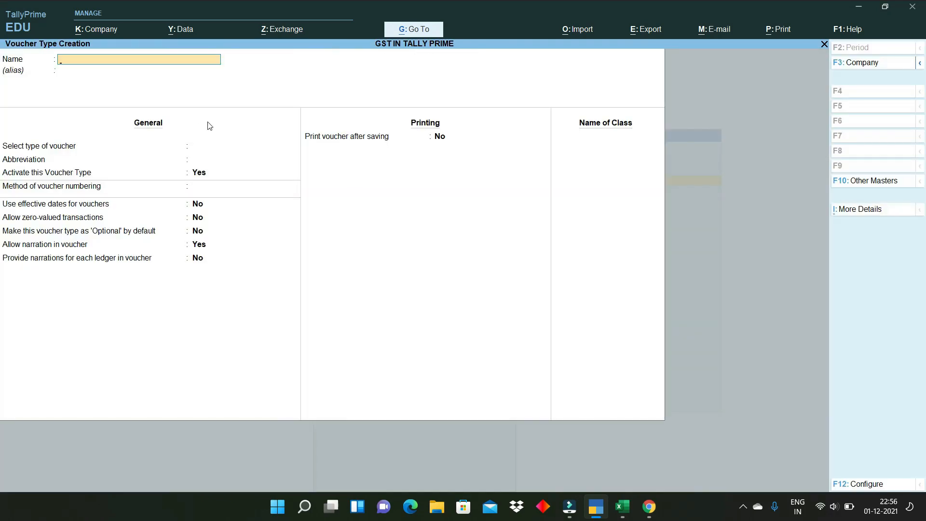
pyautogui.write('TAX INVOICE')
pyautogui.press('Return')
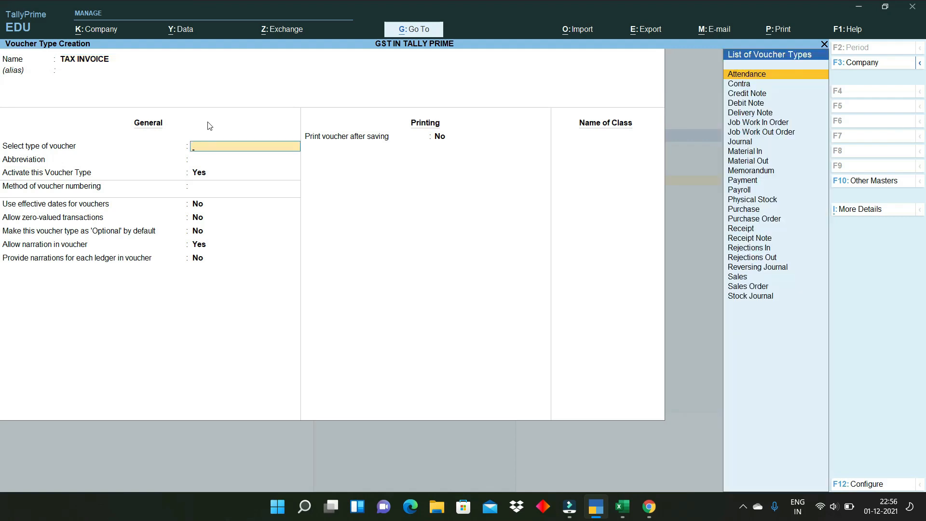
pyautogui.write('SAL')
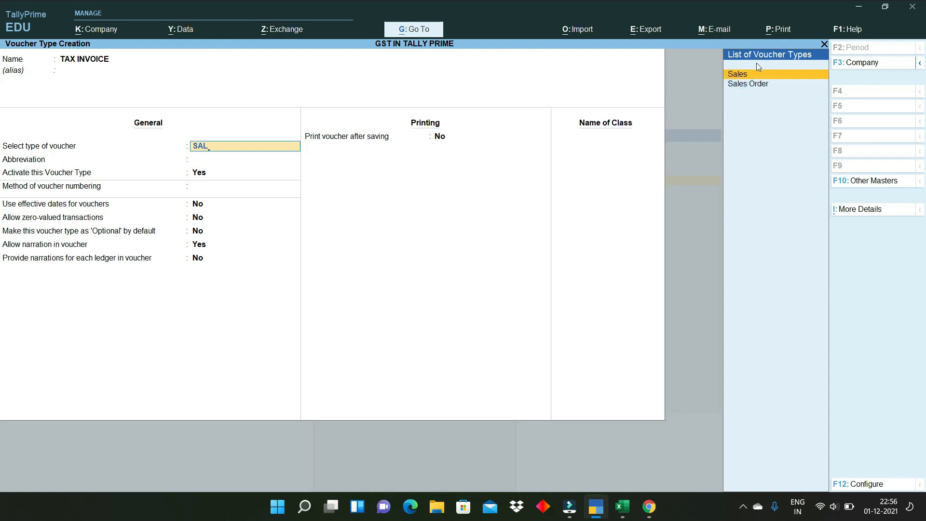
pyautogui.press('Return')
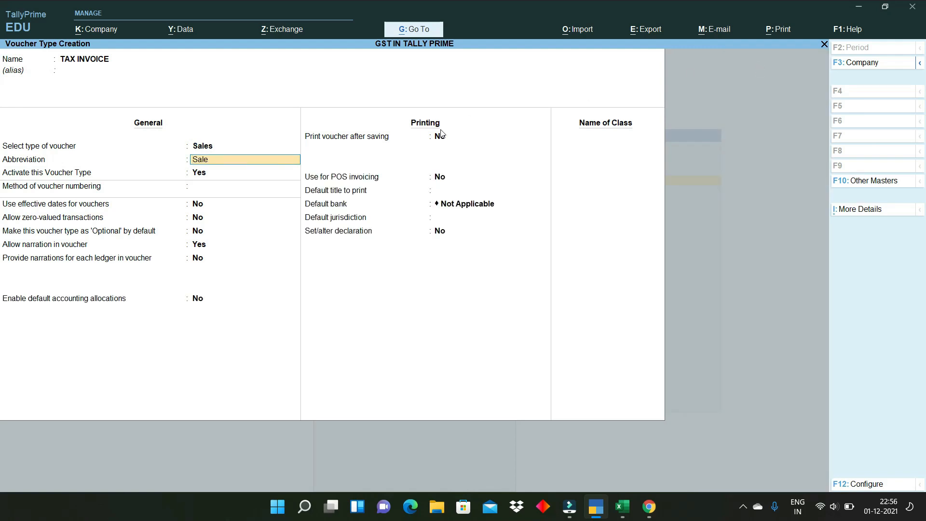
pyautogui.press('Return')
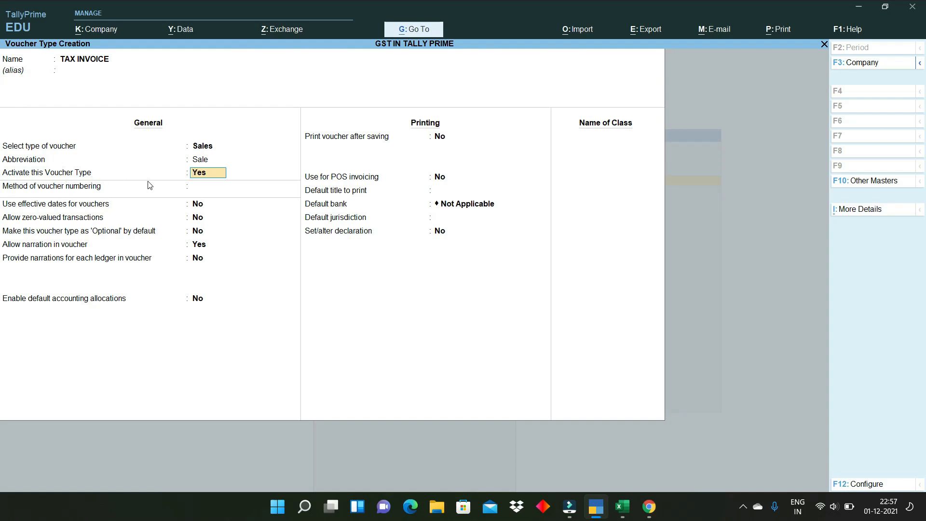
pyautogui.press('Return')
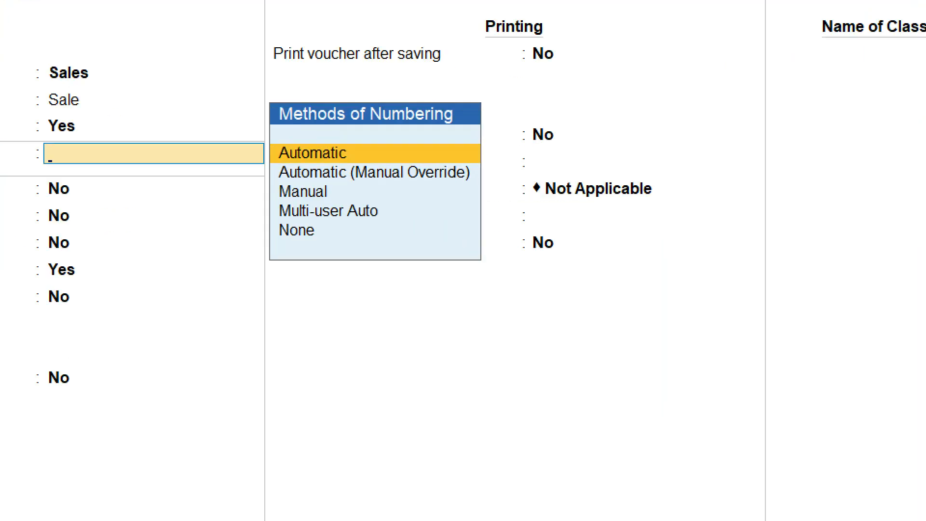
pyautogui.moveTo(268, 135)
pyautogui.mouseDown()
pyautogui.moveTo(282, 191)
pyautogui.moveTo(476, 252)
pyautogui.mouseUp()
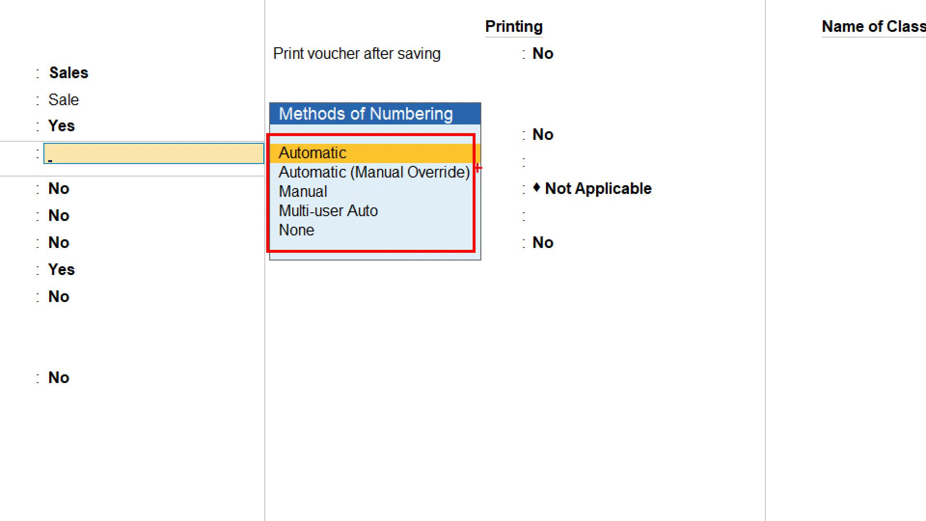
pyautogui.moveTo(478, 168); pyautogui.dragTo(407, 194)
pyautogui.moveTo(482, 187); pyautogui.dragTo(512, 163)
pyautogui.moveTo(340, 186)
pyautogui.mouseDown()
pyautogui.moveTo(343, 197)
pyautogui.moveTo(410, 187)
pyautogui.mouseUp()
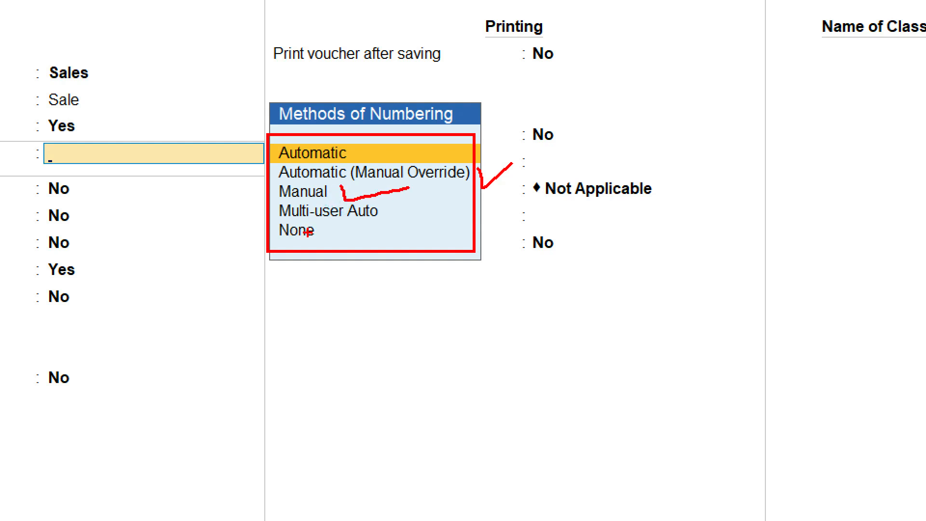
pyautogui.moveTo(393, 212); pyautogui.dragTo(441, 208)
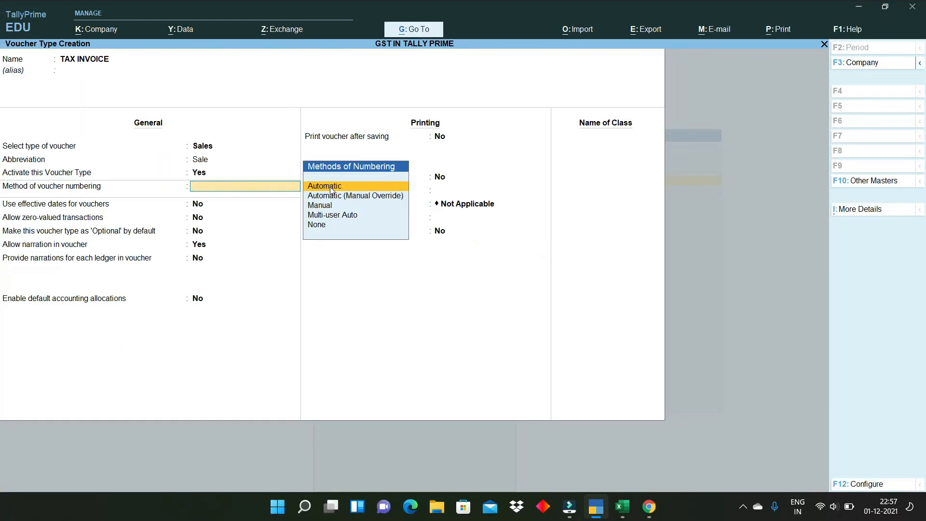
# - Use automatic advanced numbering starting at 1, width 4, zero-filled, restarting yearly from 1-Apr-21
pyautogui.click(323, 153)
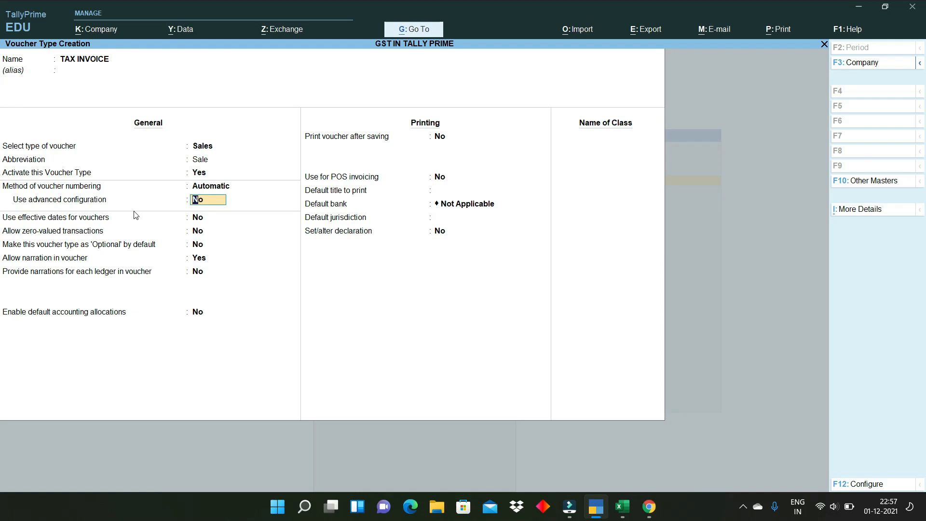
pyautogui.write('Y')
pyautogui.press('Return')
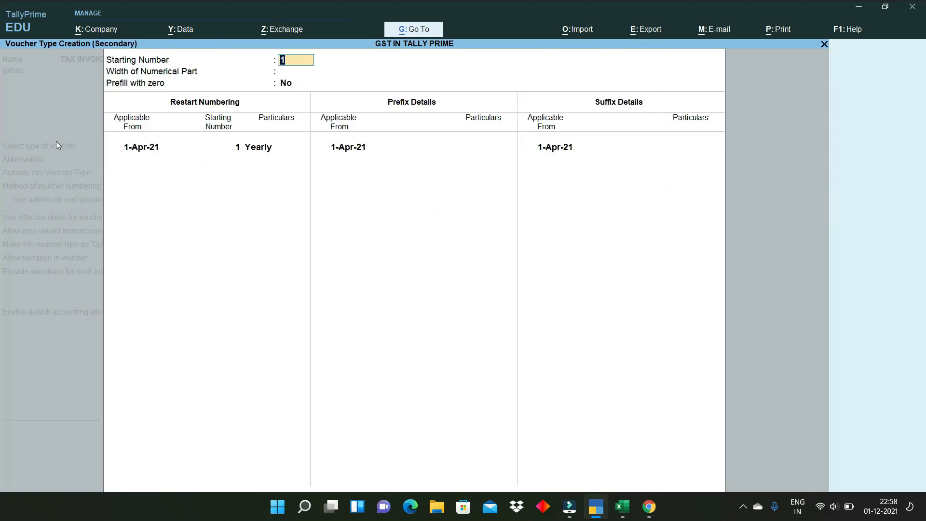
pyautogui.press('Return')
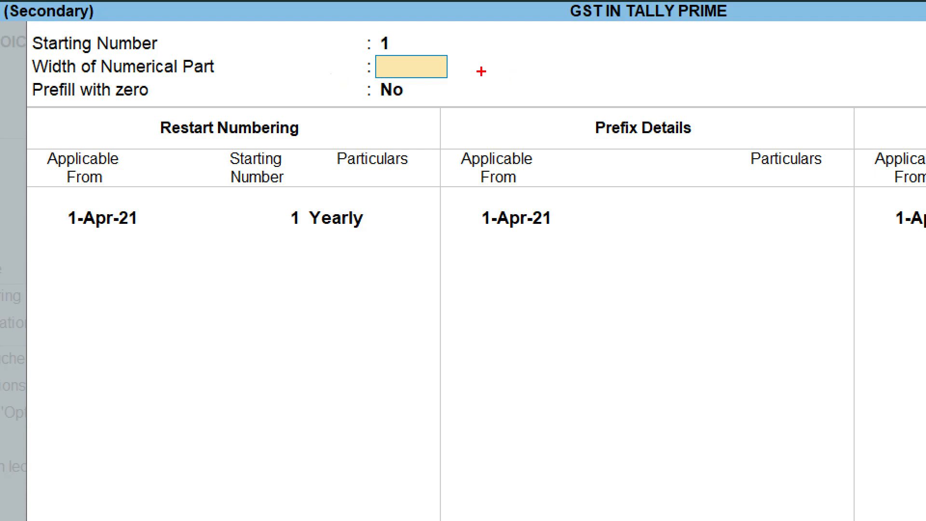
pyautogui.moveTo(481, 72); pyautogui.dragTo(561, 43)
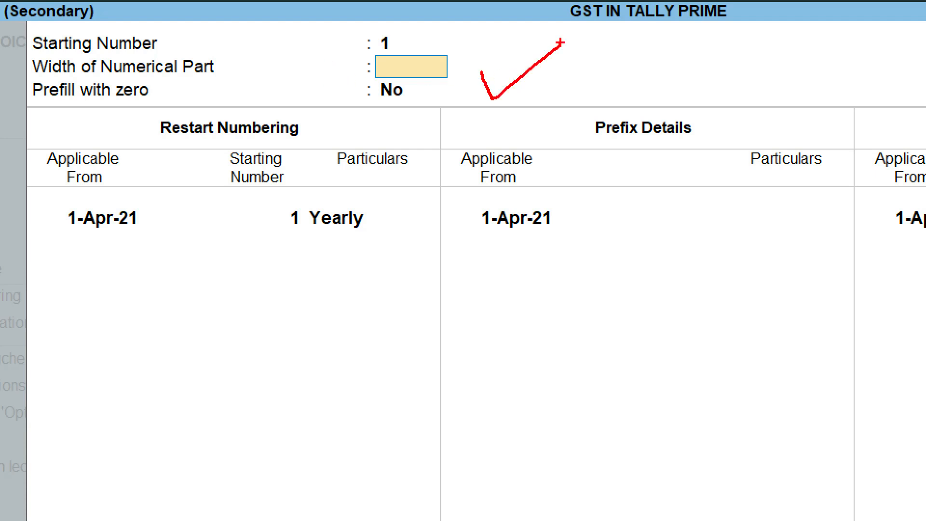
pyautogui.press('Escape')
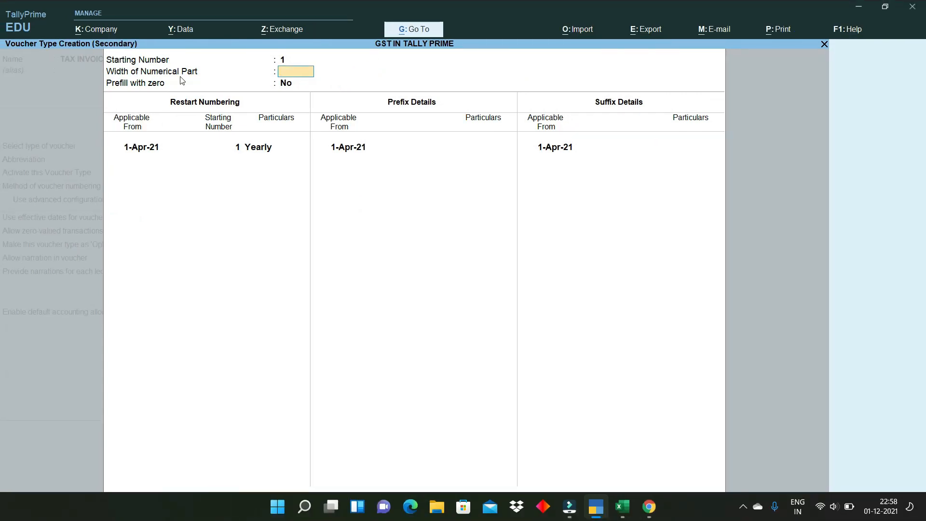
pyautogui.write('4')
pyautogui.press('Return')
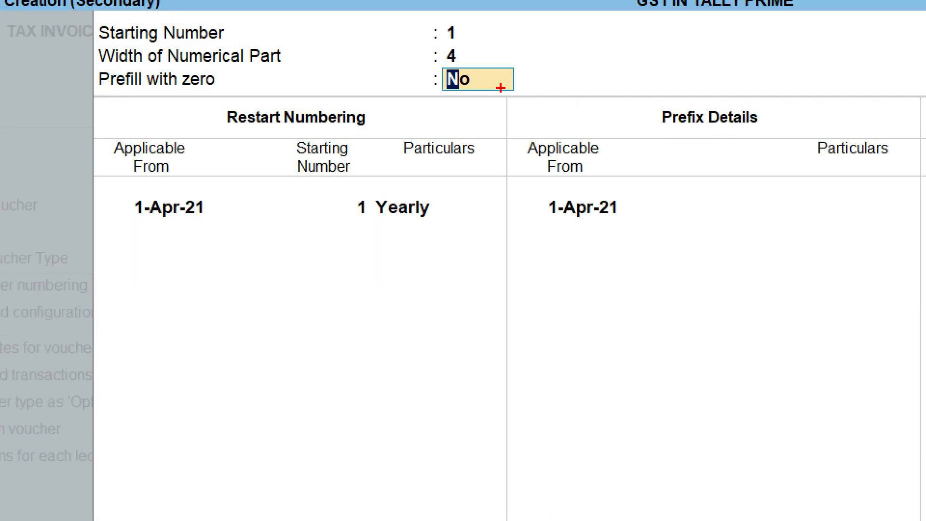
pyautogui.moveTo(503, 77); pyautogui.dragTo(552, 66)
pyautogui.write('Y')
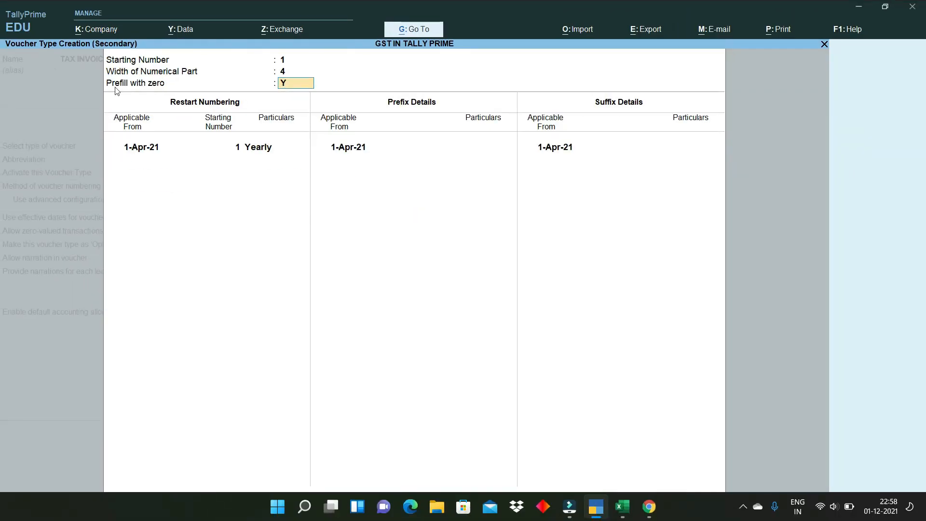
pyautogui.press('Return')
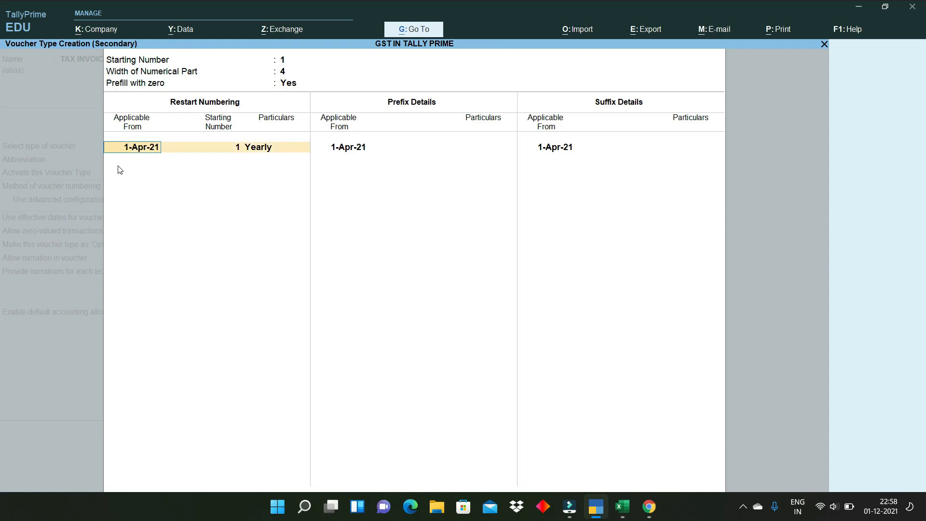
pyautogui.press('Return')
pyautogui.press('Return')
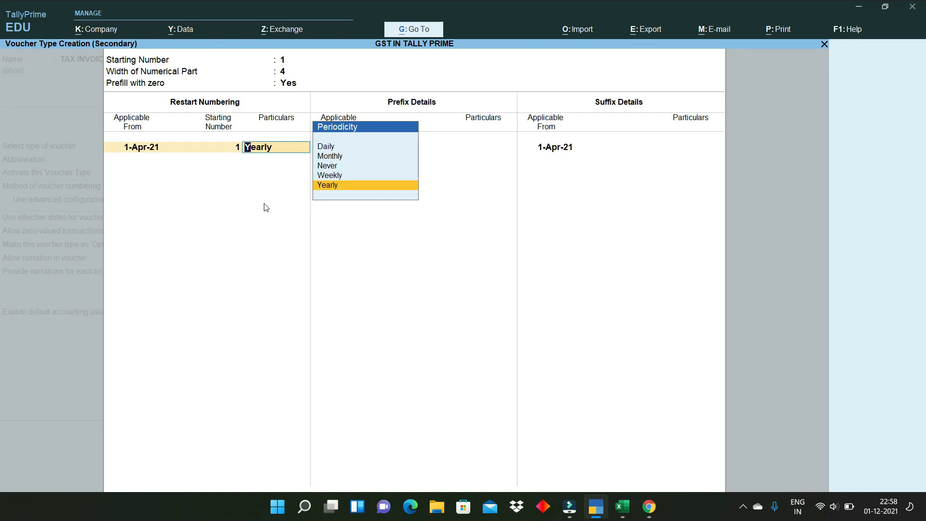
pyautogui.press('Return')
pyautogui.press('Return')
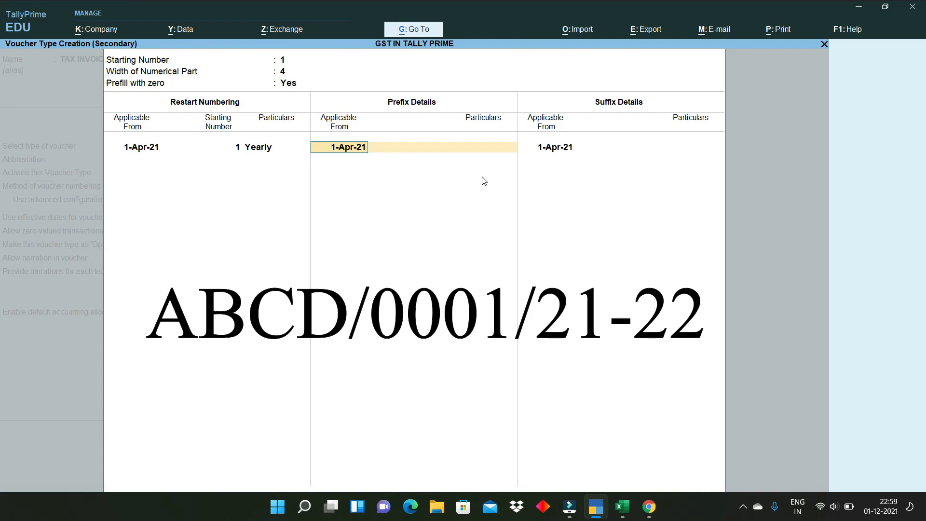
# - Add prefix ABCD/ and suffix /21-22 to the numbering, both from 1-Apr-21
pyautogui.press('Return')
pyautogui.write('ABC')
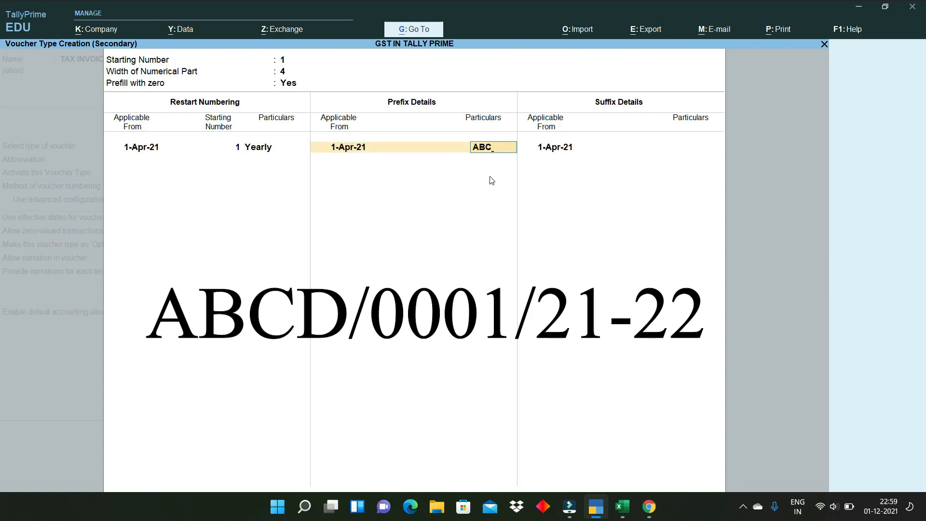
pyautogui.write('D/')
pyautogui.press('Return')
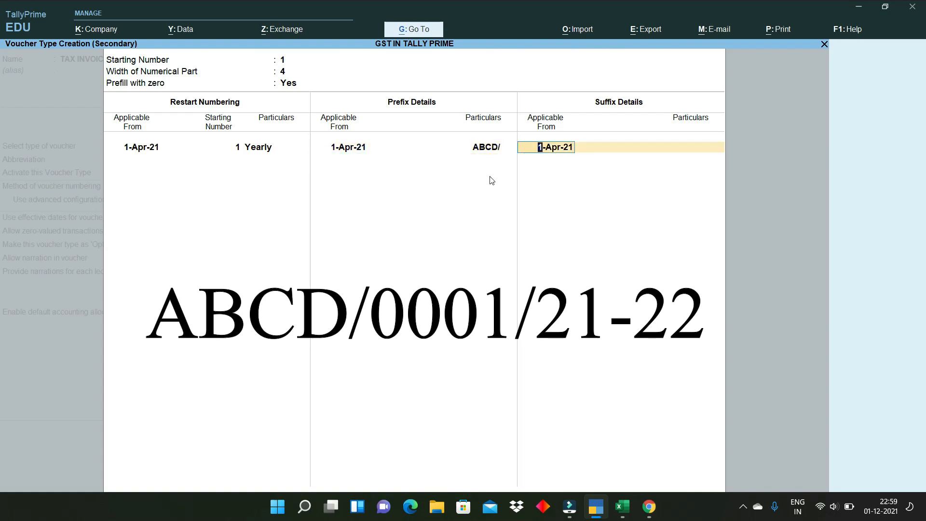
pyautogui.press('Return')
pyautogui.write('/20')
pyautogui.press('BackSpace')
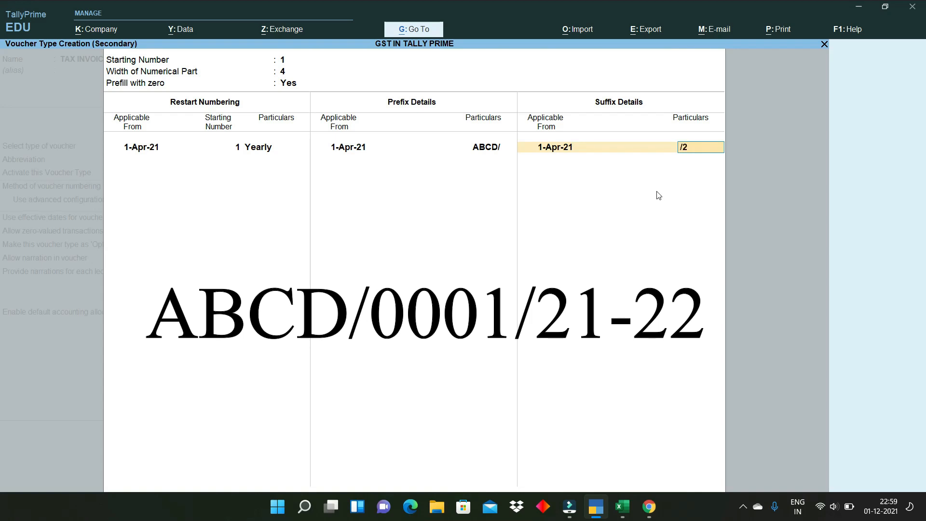
pyautogui.write('1-22')
# - Finish the numbering setup and turn on printing the voucher after saving
pyautogui.press('Return')
pyautogui.press('Return')
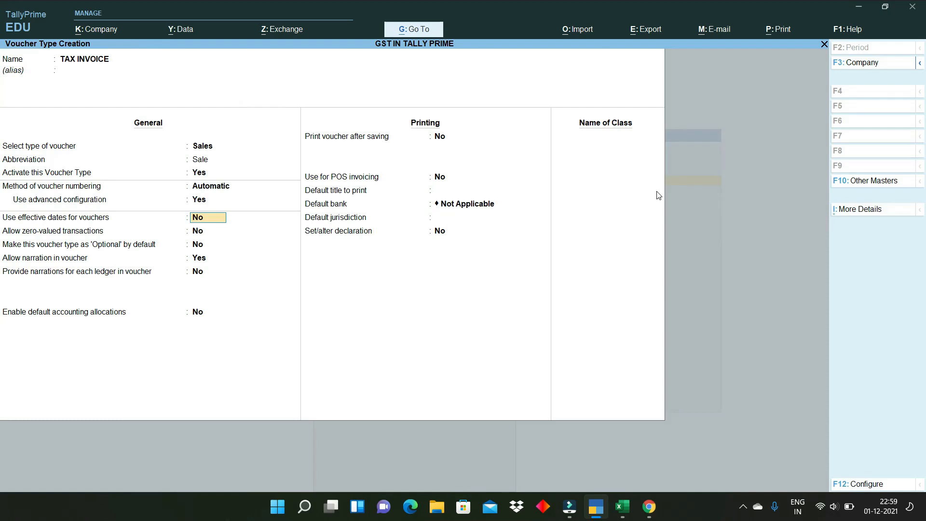
pyautogui.hotkey('ctrl', '1')
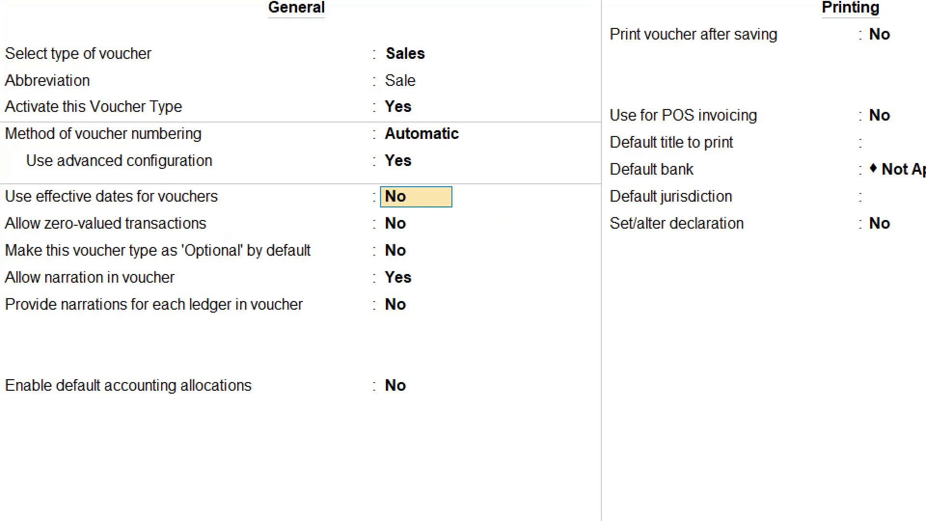
pyautogui.moveTo(15, 238); pyautogui.dragTo(215, 238)
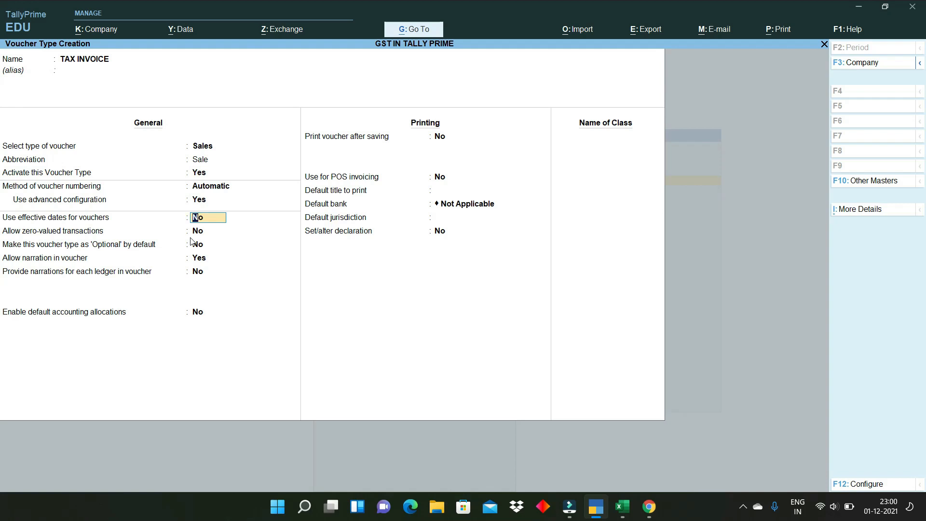
pyautogui.press('Return')
pyautogui.press('Return')
pyautogui.press('Return')
pyautogui.press('Return')
pyautogui.press('Return')
pyautogui.press('Return')
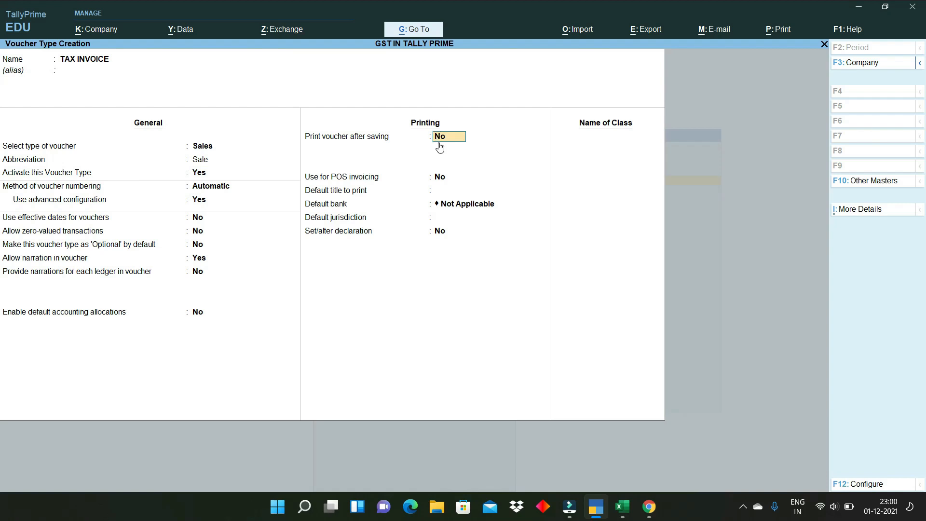
pyautogui.write('Y')
pyautogui.press('Return')
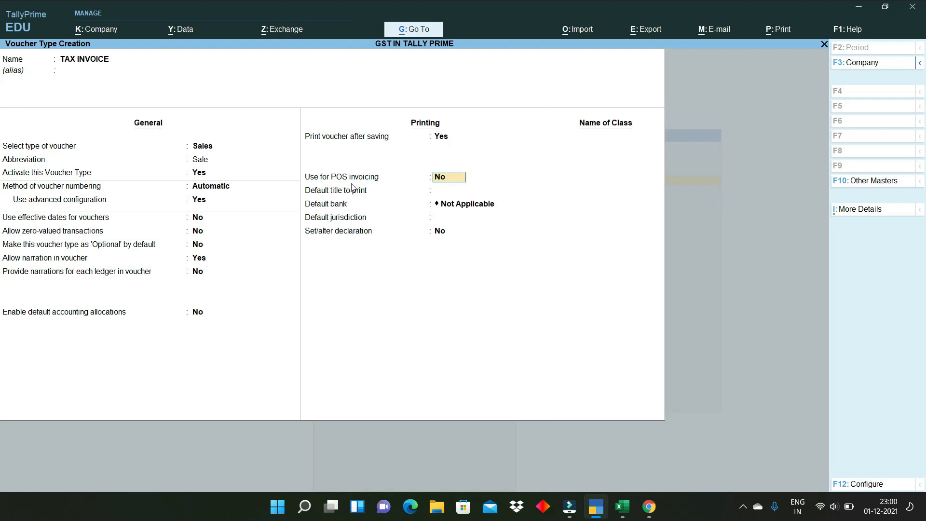
pyautogui.press('ctrl')
# - Leave POS invoicing off and set the default jurisdiction to BHAGALPUR
pyautogui.press('Return')
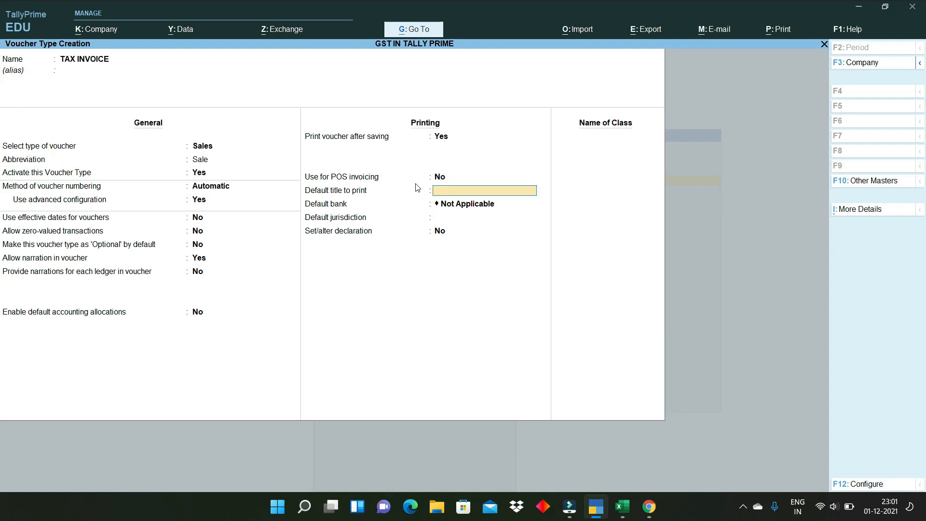
pyautogui.press('Return')
pyautogui.press('Return')
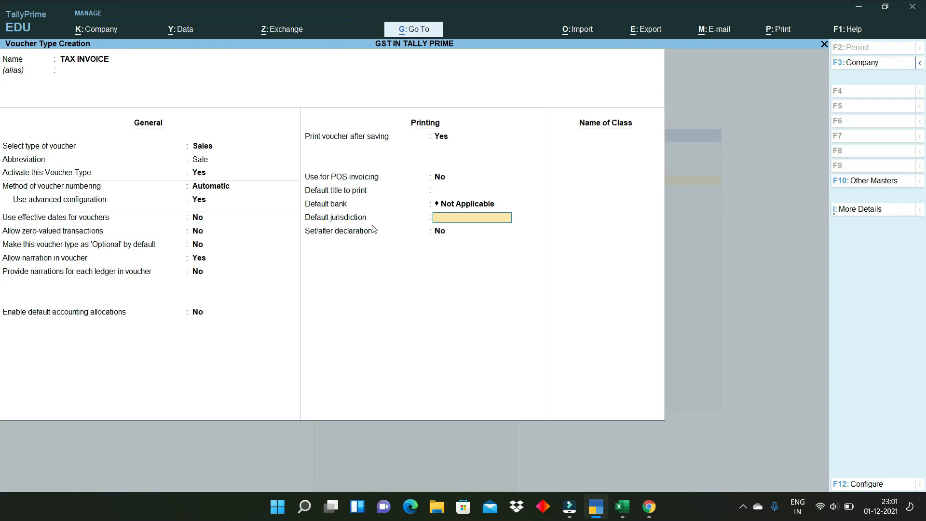
pyautogui.write('BHAGALPUR')
pyautogui.press('Return')
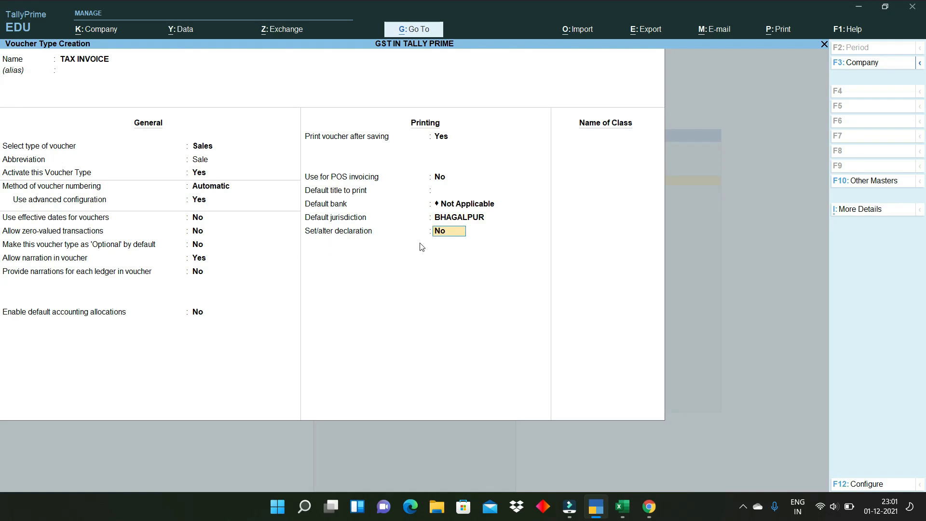
# - Set 'Set/alter declaration' to Yes and bring up the declaration text for editing
pyautogui.write('y')
pyautogui.press('Return')
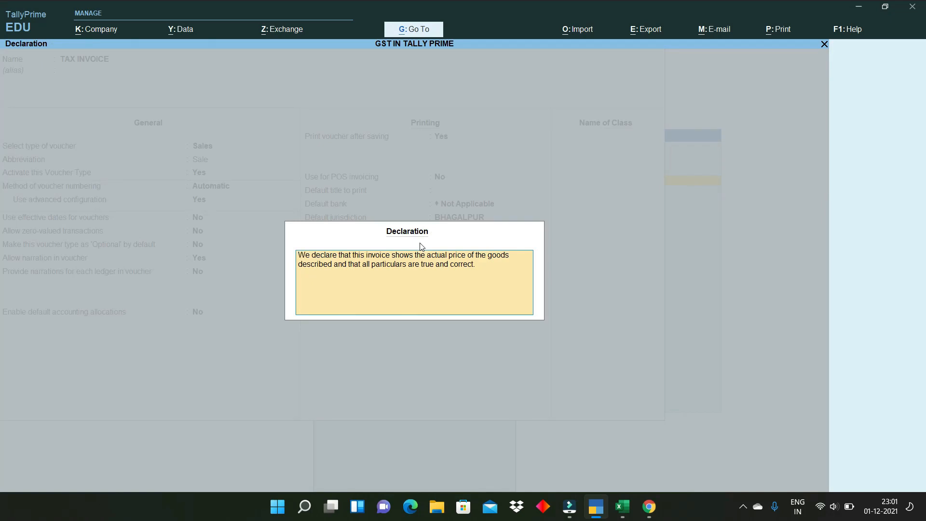
pyautogui.press('Escape')
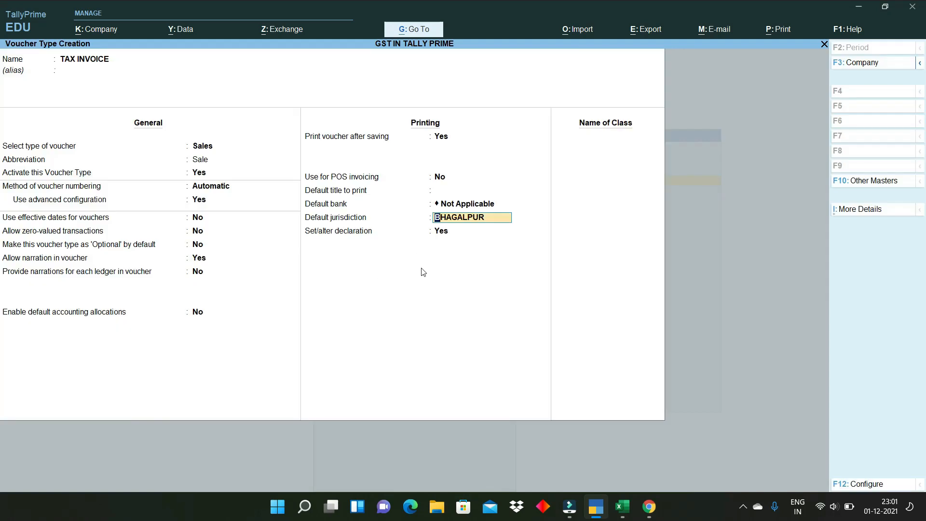
pyautogui.press('Return')
pyautogui.press('Return')
# - Enter the first term: '1.GOODS ONCE SOLD WILL NOT BE TAKEN BACK'
pyautogui.write('1.G')
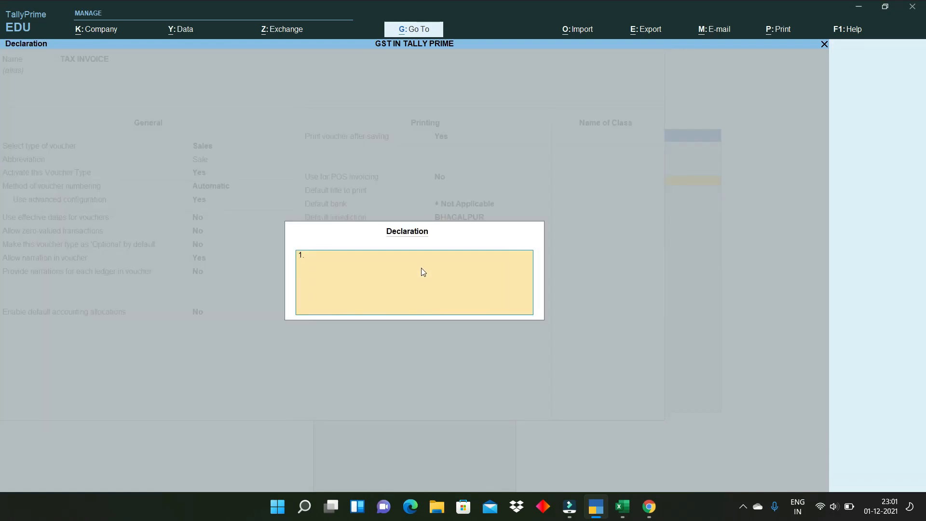
pyautogui.write('OOD')
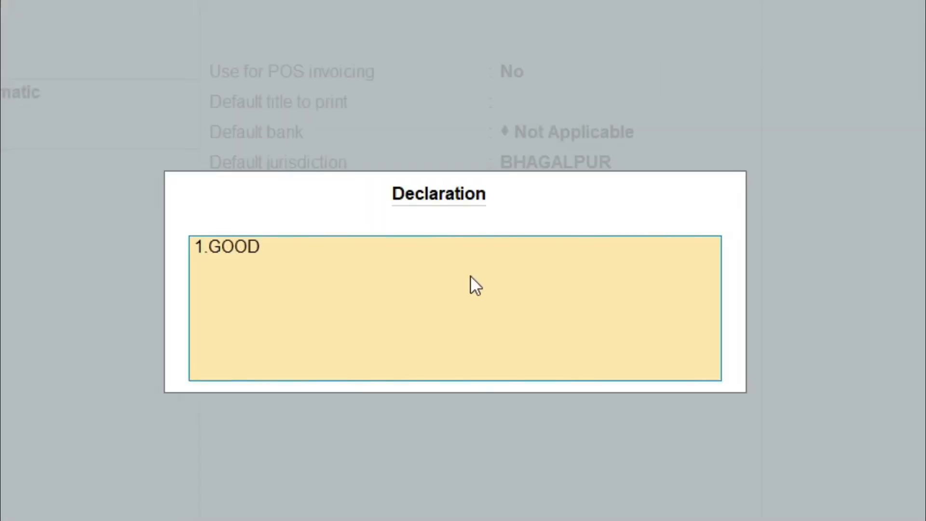
pyautogui.write('S ONCE SOLD WILLBOT')
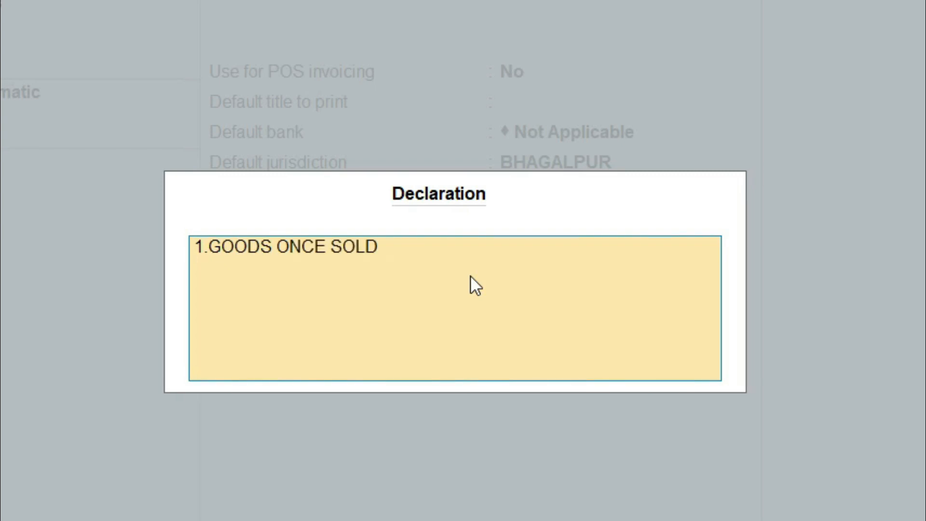
pyautogui.press('BackSpace')
pyautogui.press('BackSpace')
pyautogui.press('BackSpace')
pyautogui.write('BOT')
pyautogui.press('BackSpace')
pyautogui.press('BackSpace')
pyautogui.press('BackSpace')
pyautogui.write('NOT BE TAKEN')
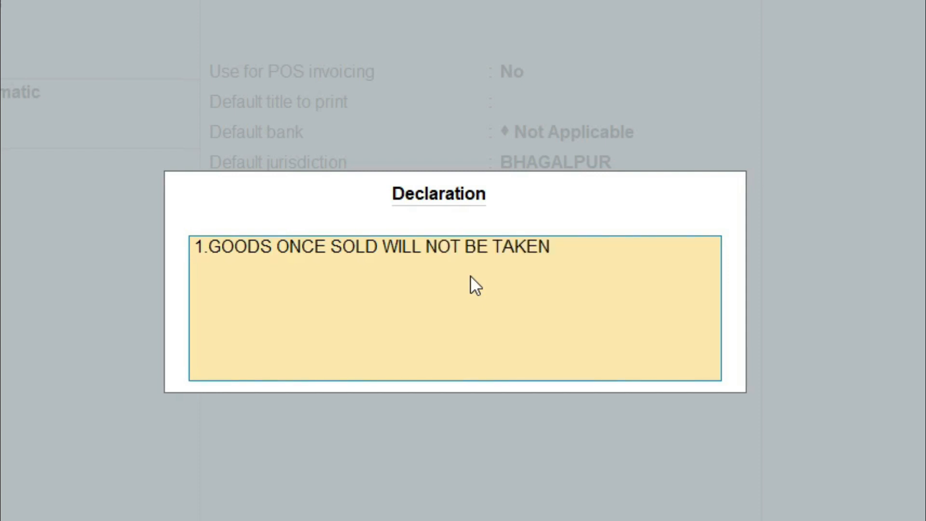
pyautogui.write(' T')
pyautogui.press('BackSpace')
pyautogui.write('BAK')
pyautogui.press('BackSpace')
pyautogui.write('CK')
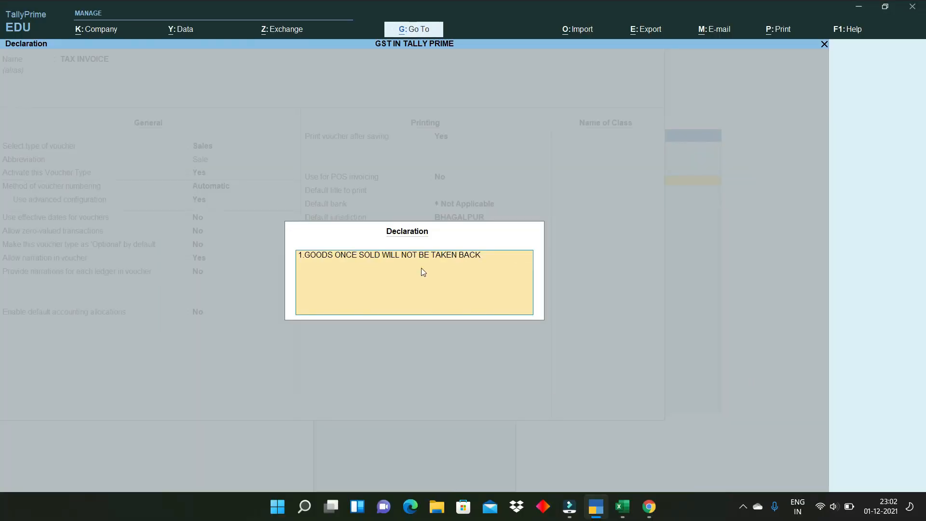
pyautogui.press('Return')
# - Add '2. INT. WILL BE CHARGED @ 1% IF DUE DATE EXCEEDS.' and accept the declaration
pyautogui.write('2. INT. WILL BE CHARGED')
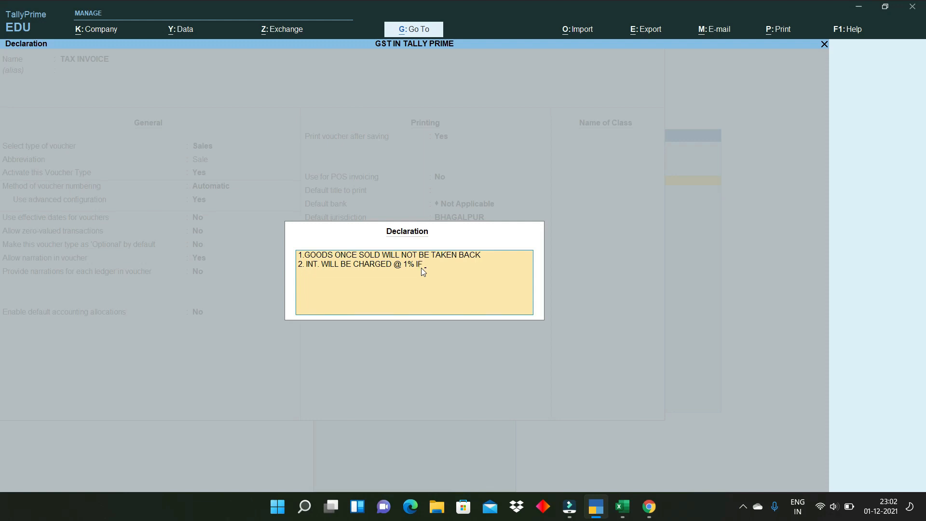
pyautogui.write('@ 1% IF DUE DATE EXCEEDS.')
pyautogui.hotkey('ctrl', 'a')
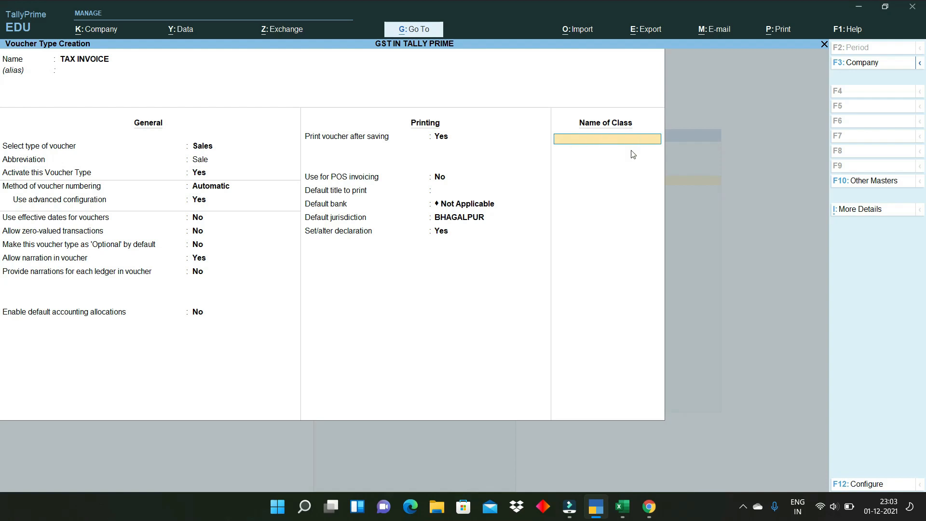
# - Name the voucher class GST and exclude the Bank OD A/c and Branch / Divisions groups
pyautogui.write('GST')
pyautogui.press('Return')
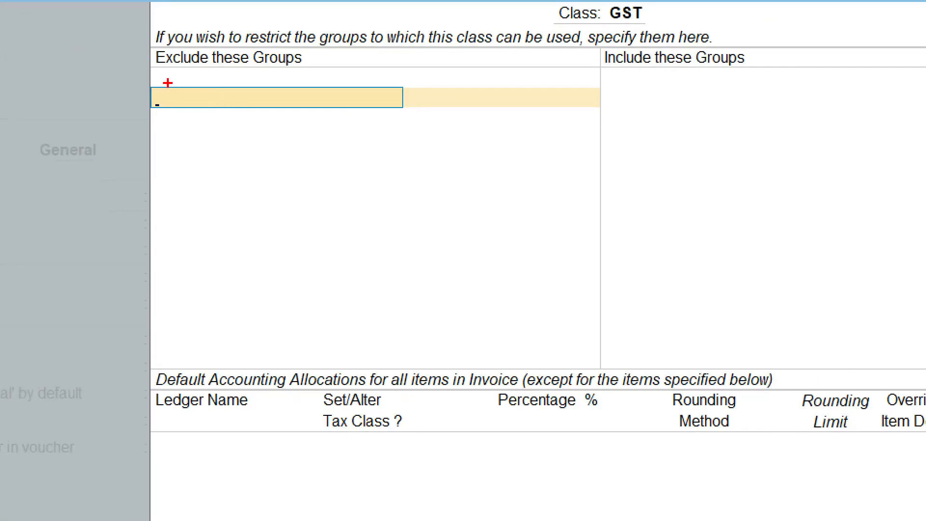
pyautogui.moveTo(143, 75); pyautogui.dragTo(375, 82)
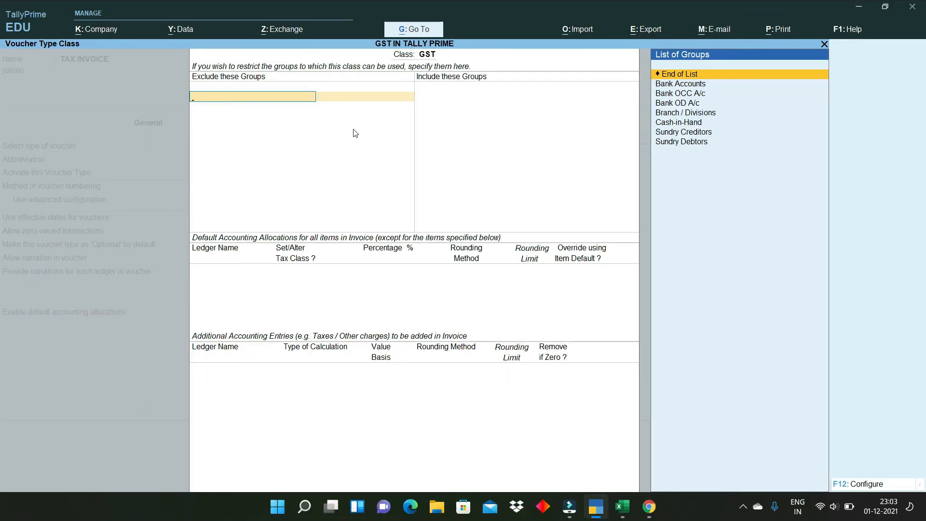
pyautogui.press('Down')
pyautogui.press('Down')
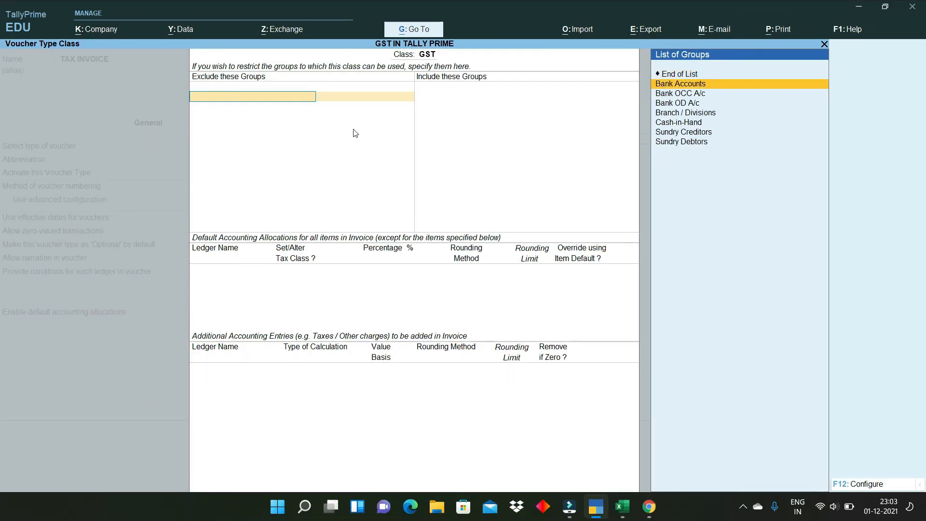
pyautogui.press('Return')
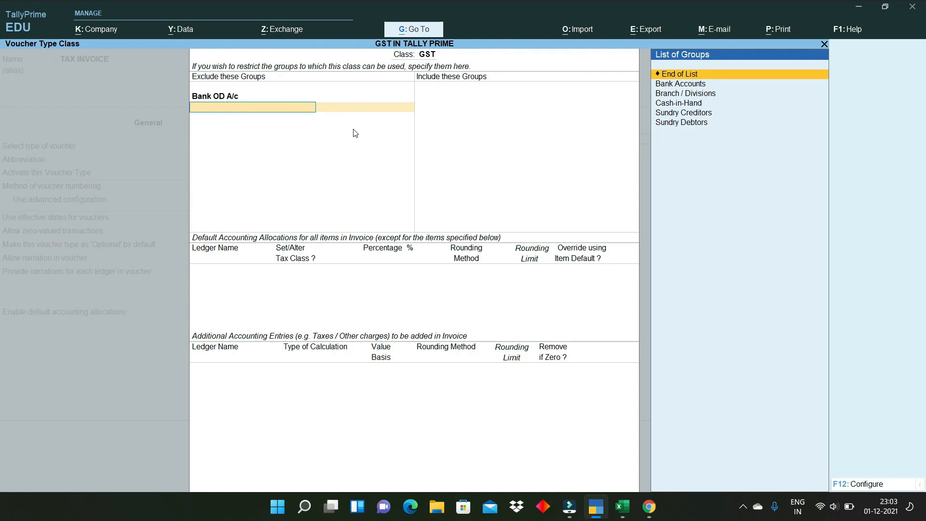
pyautogui.press('Down')
pyautogui.press('Down')
pyautogui.press('Return')
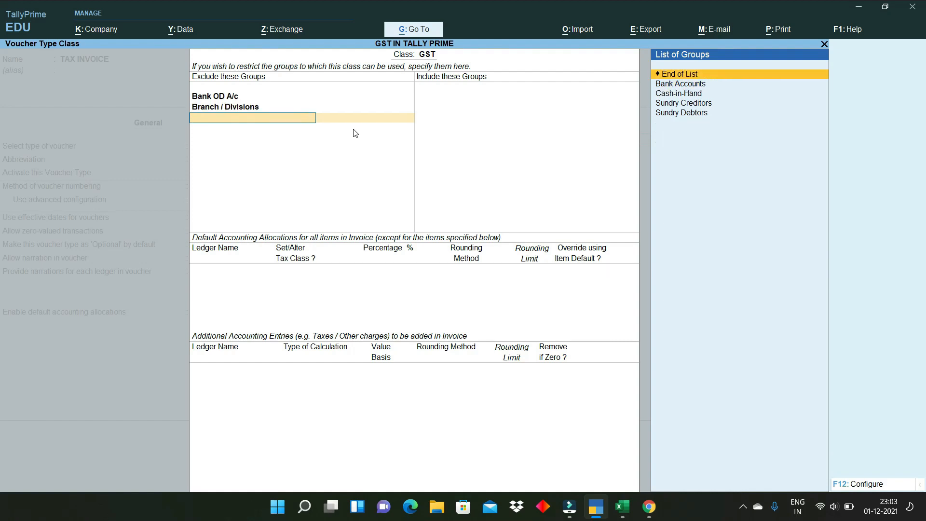
pyautogui.press('Return')
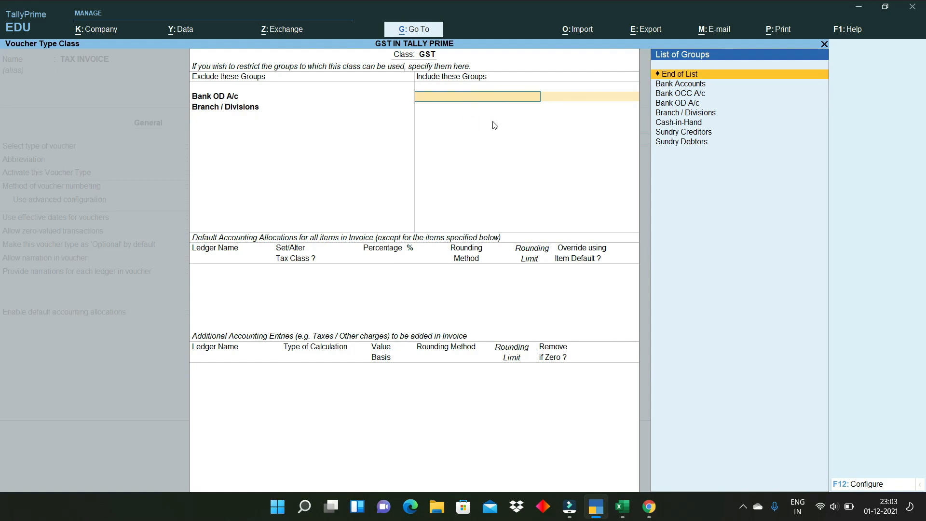
# - Include Bank Accounts, Cash-in-Hand, Sundry Debtors and Sundry Creditors in the GST class
pyautogui.press('Down')
pyautogui.press('Down')
pyautogui.press('Down')
pyautogui.press('Up')
pyautogui.press('Up')
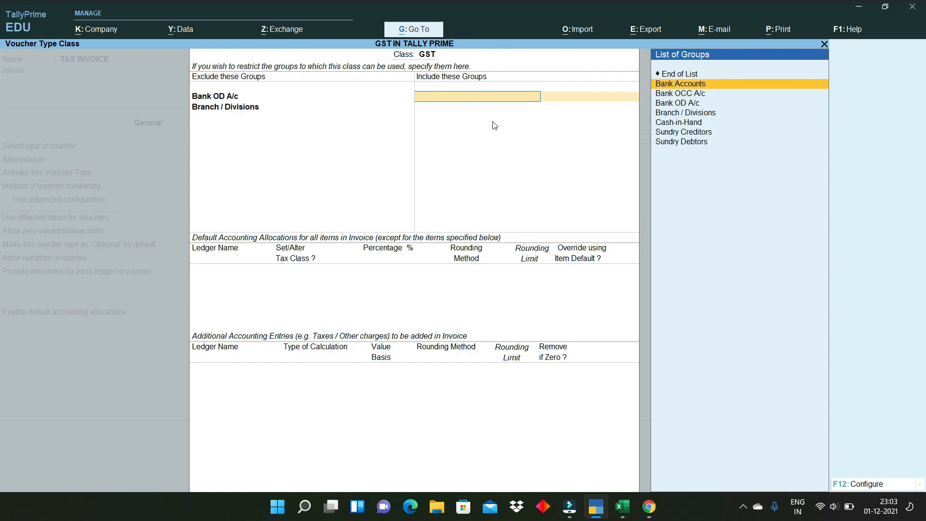
pyautogui.press('Return')
pyautogui.press('Down')
pyautogui.press('Down')
pyautogui.press('Down')
pyautogui.press('Down')
pyautogui.press('Return')
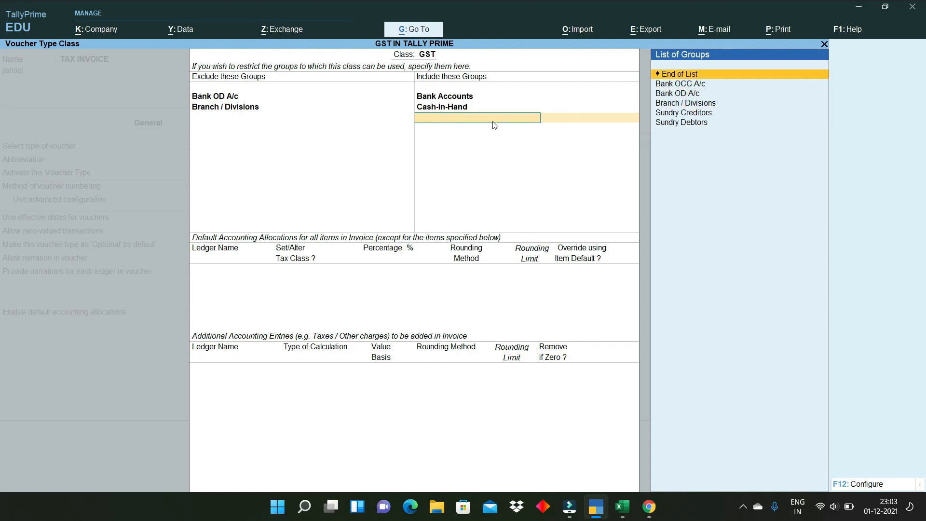
pyautogui.press('Down')
pyautogui.press('Down')
pyautogui.press('Down')
pyautogui.press('Down')
pyautogui.press('Return')
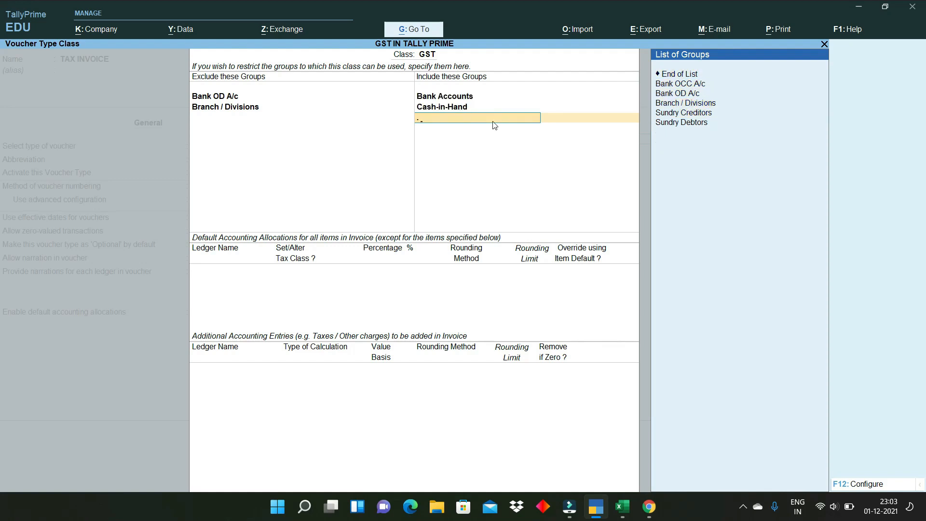
pyautogui.press('Down')
pyautogui.press('Down')
pyautogui.press('Down')
pyautogui.press('Down')
pyautogui.press('Down')
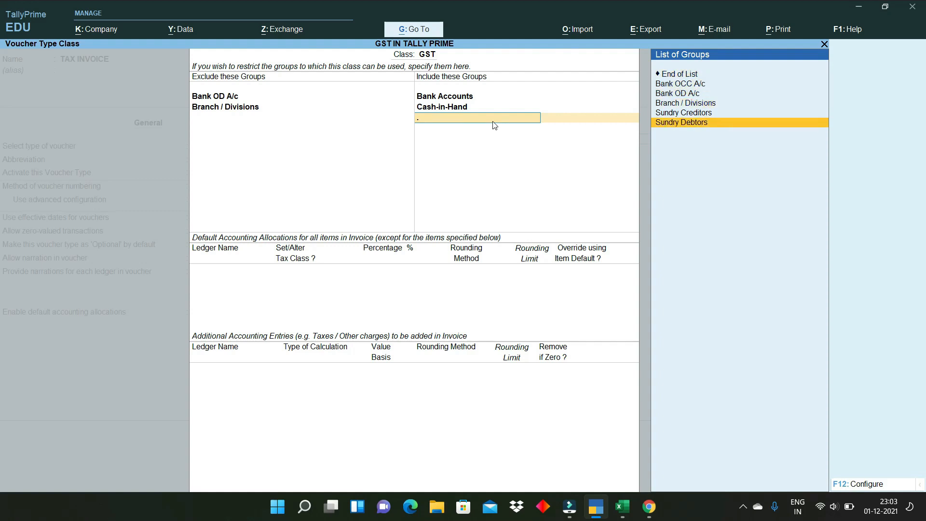
pyautogui.press('Return')
pyautogui.press('Down')
pyautogui.press('Down')
pyautogui.press('Down')
pyautogui.press('Down')
pyautogui.press('Return')
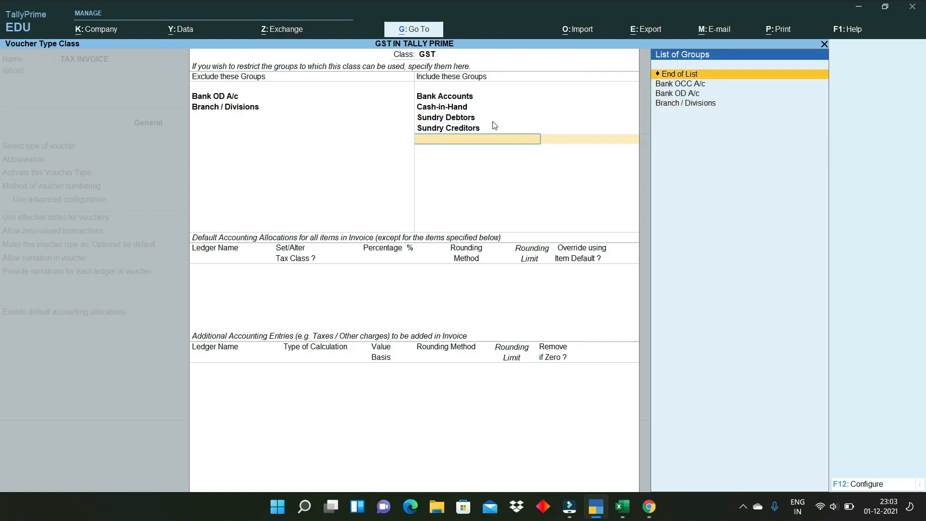
pyautogui.press('Return')
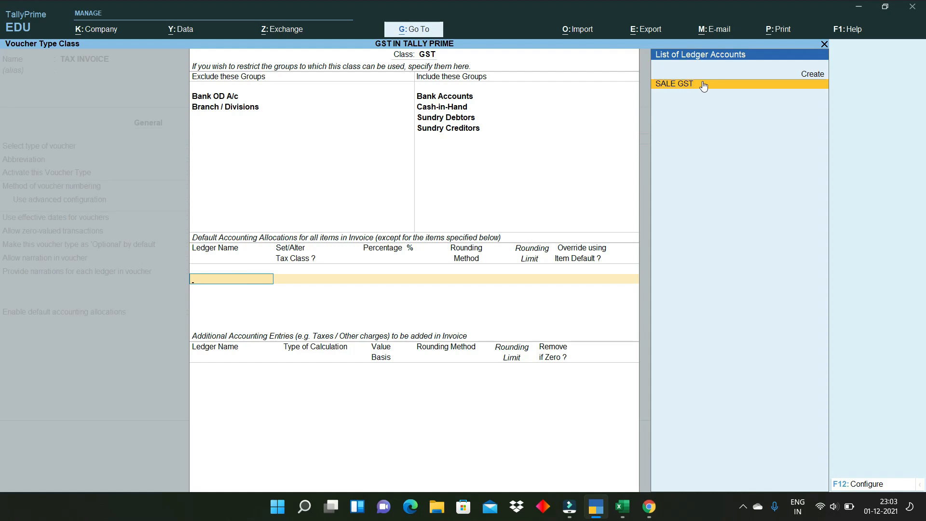
# - Allocate 100% of items to SALE GST, keeping Tax Class and item-default override at No
pyautogui.click(812, 77)
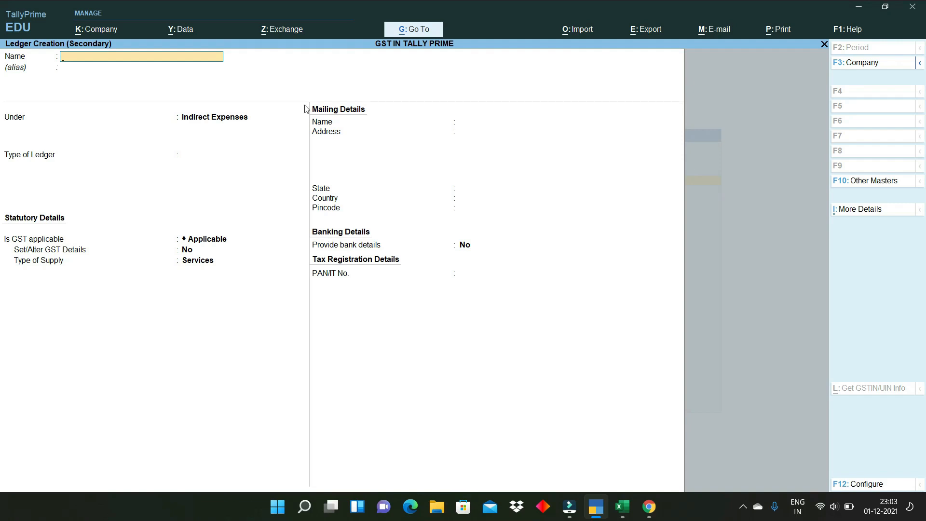
pyautogui.press('Escape')
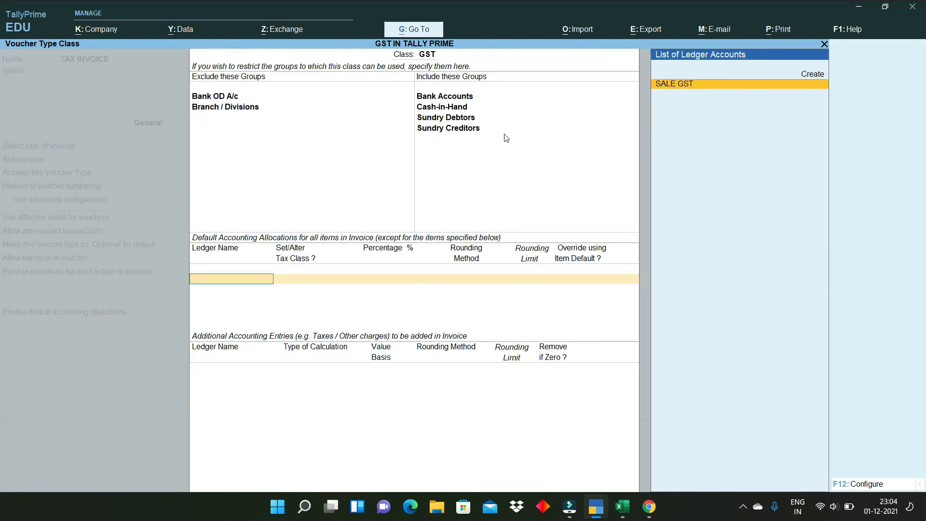
pyautogui.press('Return')
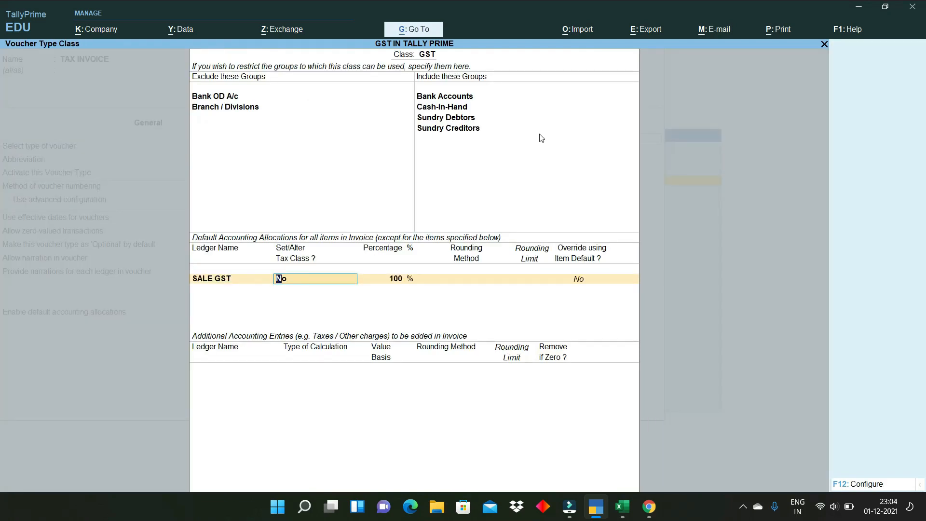
pyautogui.press('Return')
pyautogui.press('Return')
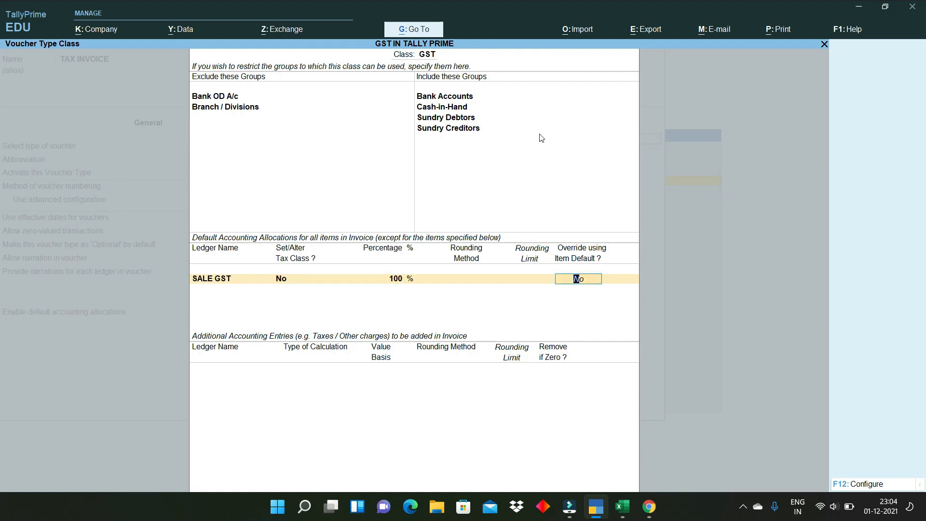
pyautogui.press('Return')
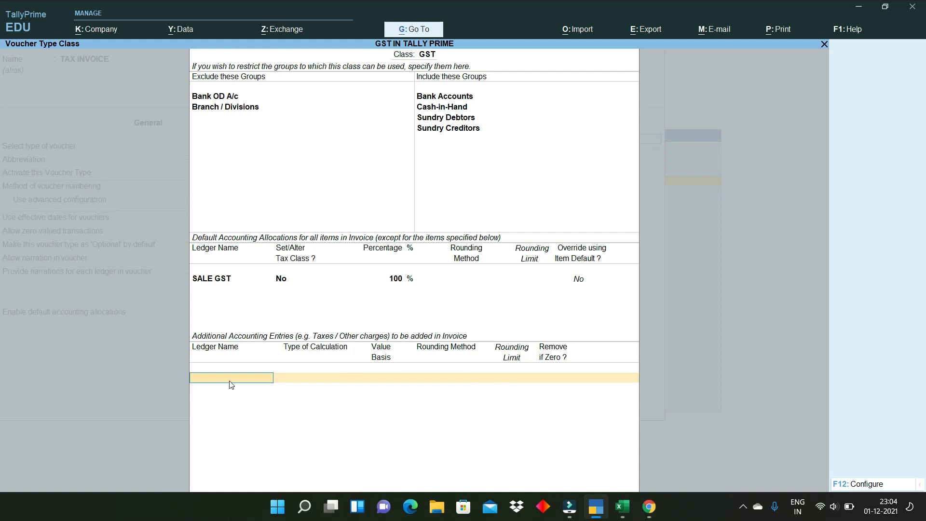
pyautogui.write('S')
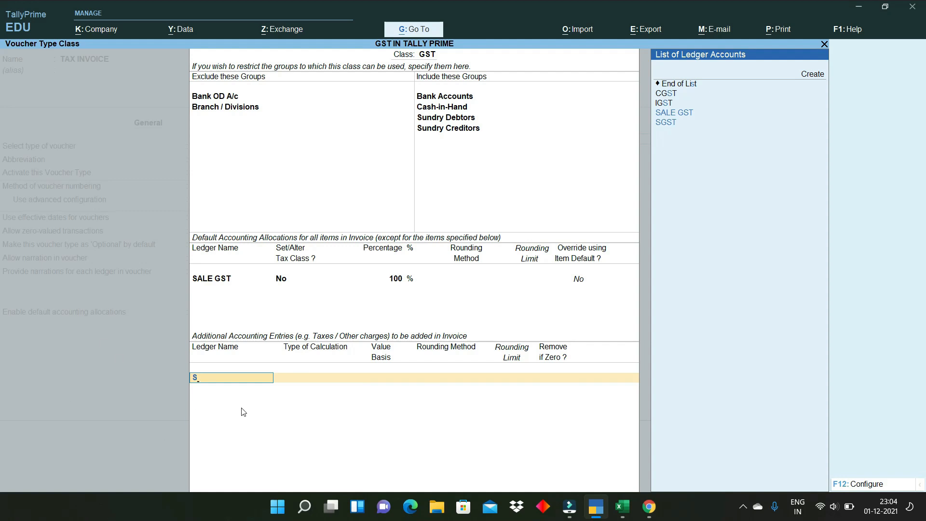
# - Create a new ledger named PACKING CHARGES under the Indirect Incomes group
pyautogui.hotkey('alt', 'c')
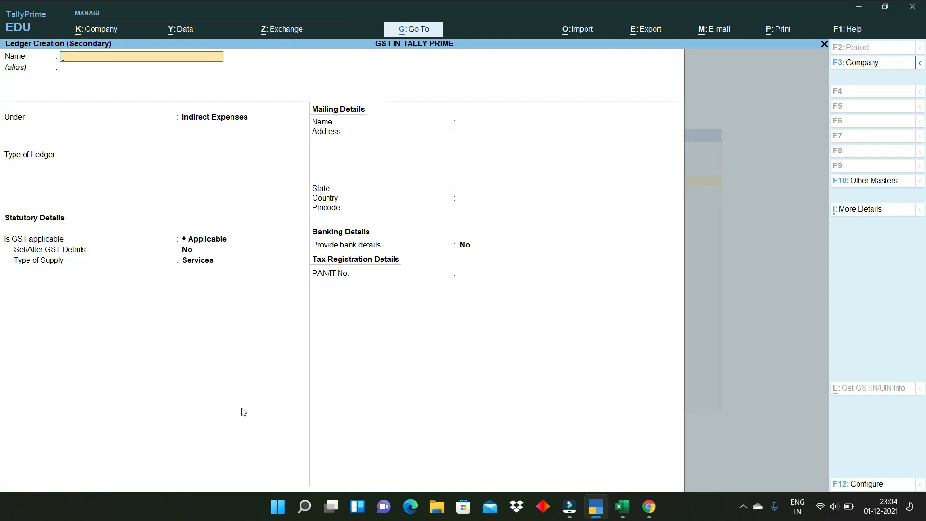
pyautogui.write('PACKING CHARGES')
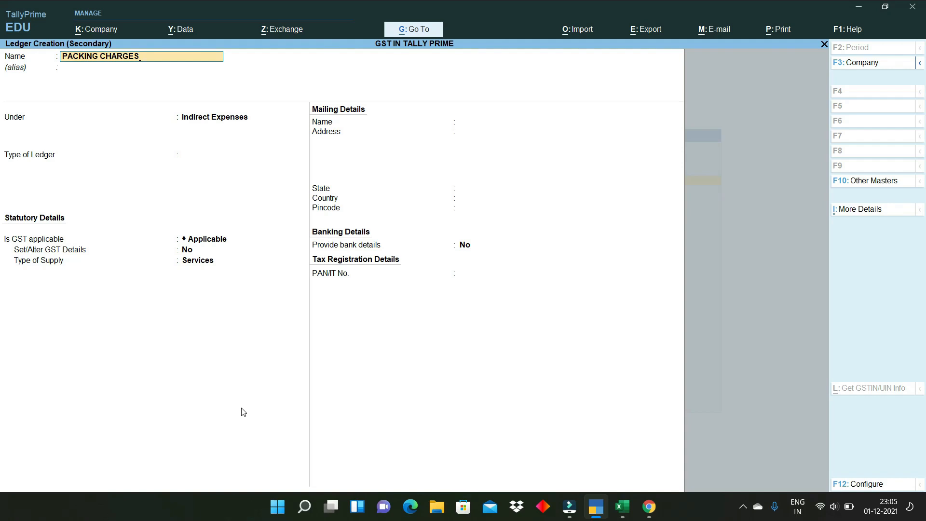
pyautogui.press('Return')
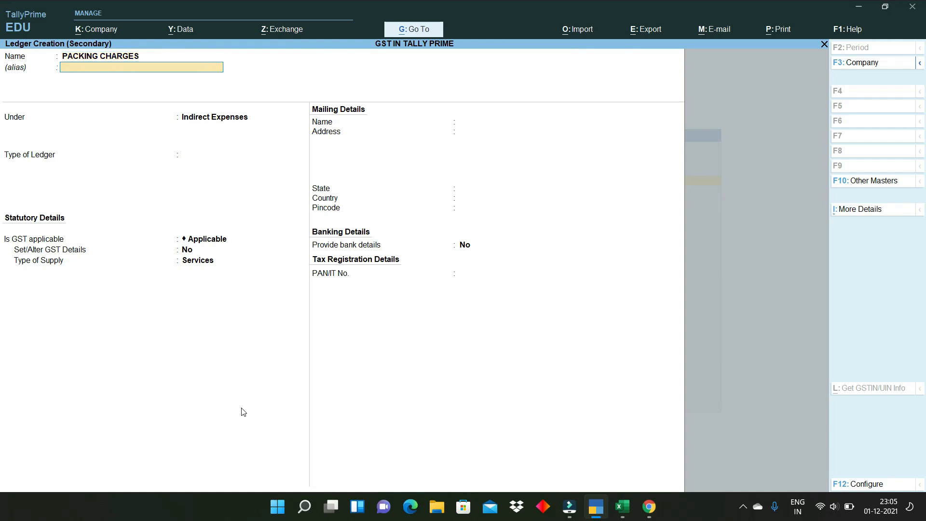
pyautogui.press('Return')
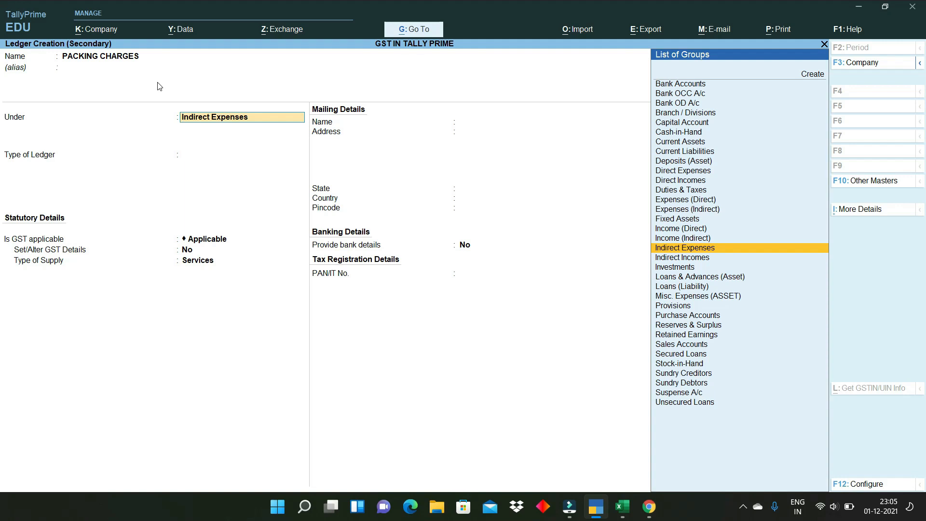
pyautogui.write('IND')
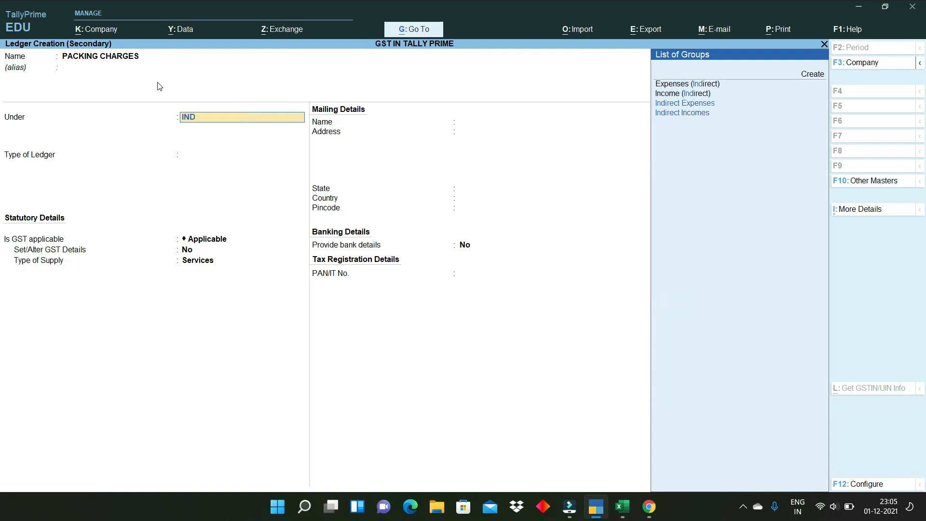
pyautogui.press('Down')
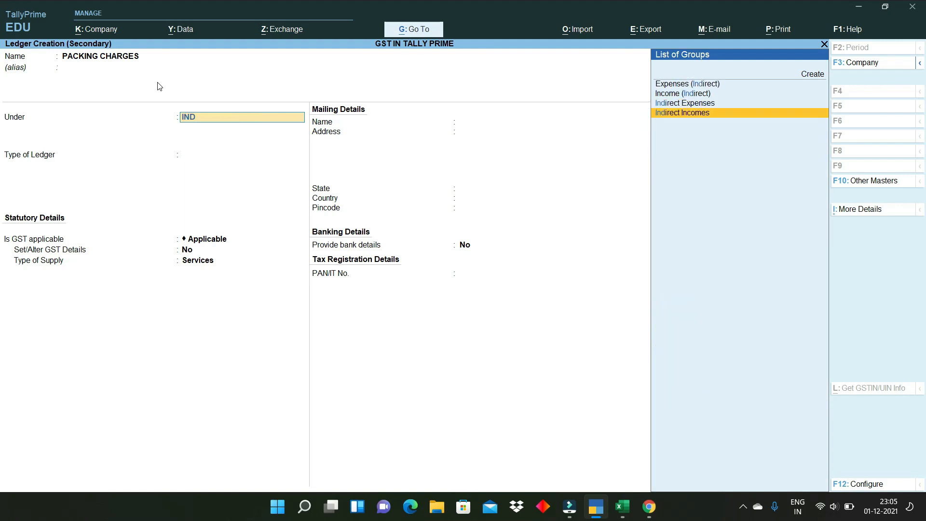
pyautogui.press('Return')
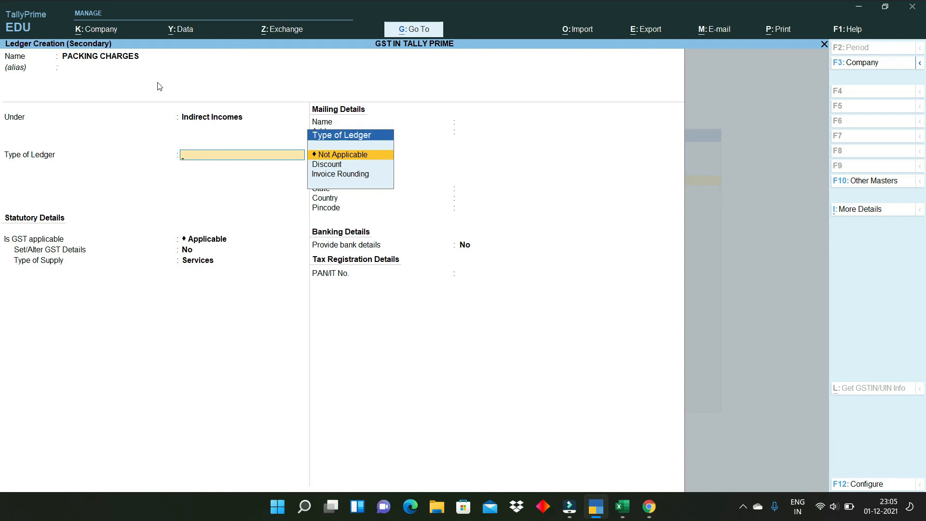
pyautogui.press('Return')
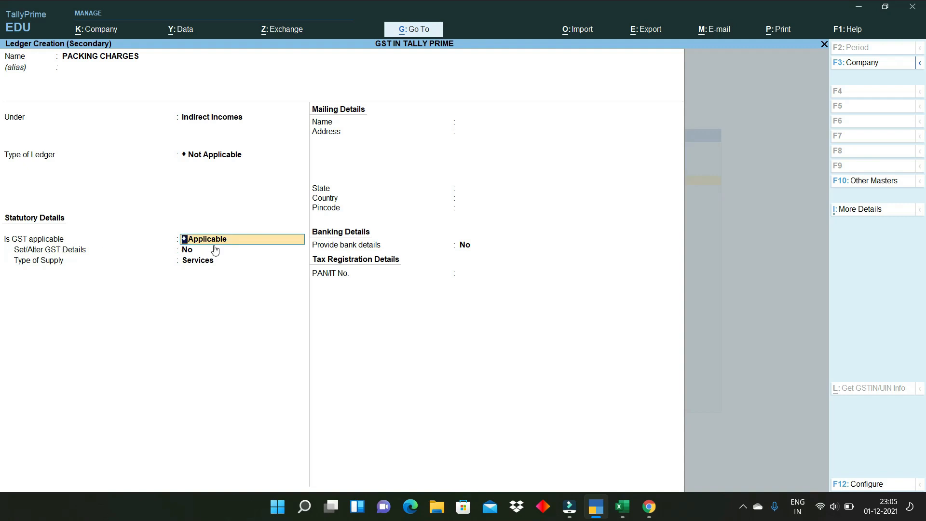
# - Set it to GST Not Applicable and include it in GST assessable value for Both, then save
pyautogui.press('BackSpace')
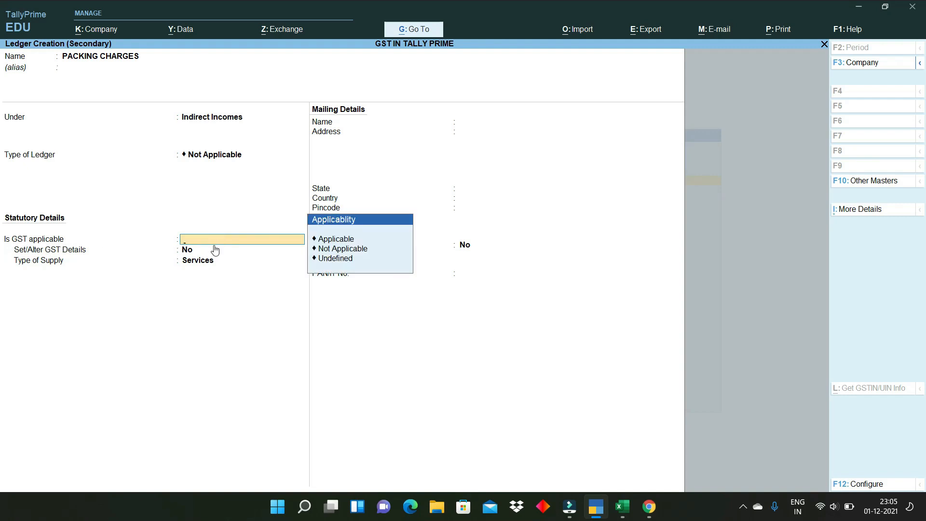
pyautogui.press('Down')
pyautogui.press('Down')
pyautogui.press('Up')
pyautogui.press('Return')
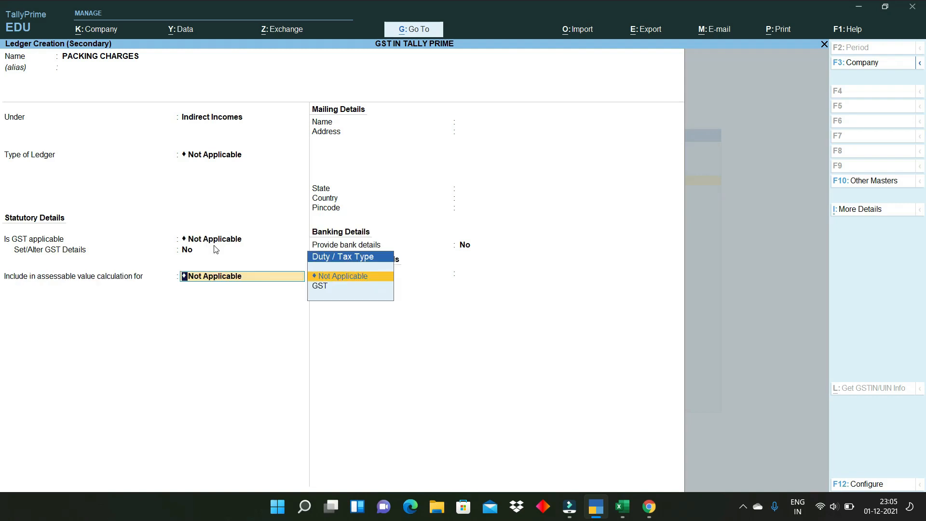
pyautogui.click(326, 288)
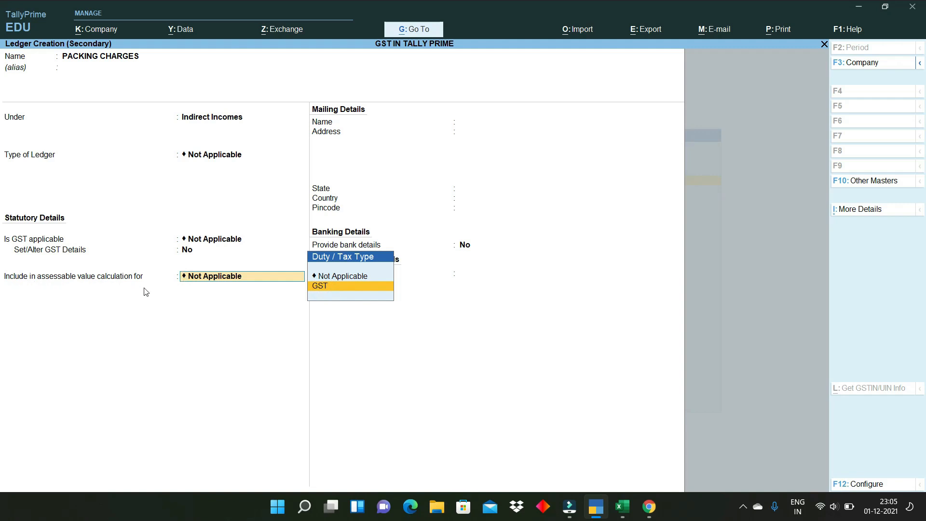
pyautogui.click(324, 292)
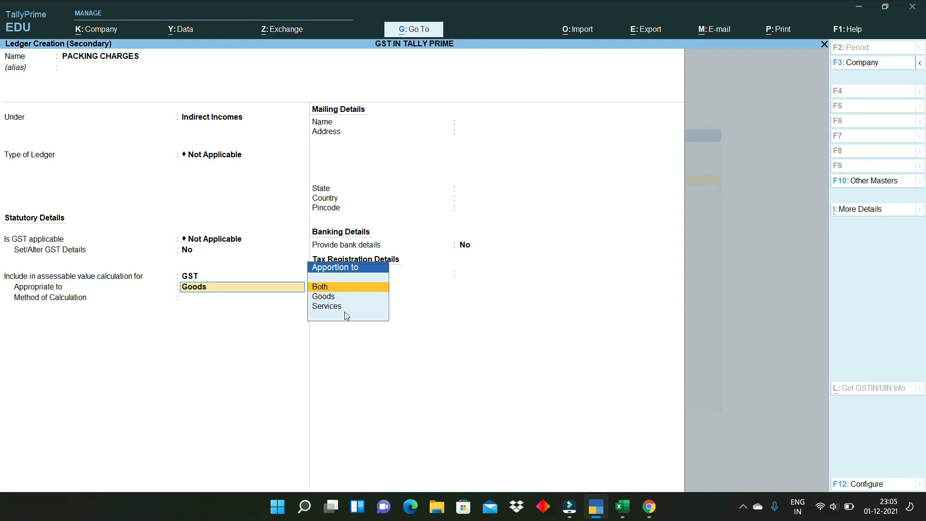
pyautogui.click(333, 298)
pyautogui.click(324, 288)
pyautogui.press('Return')
pyautogui.press('Return')
pyautogui.press('Return')
pyautogui.press('Return')
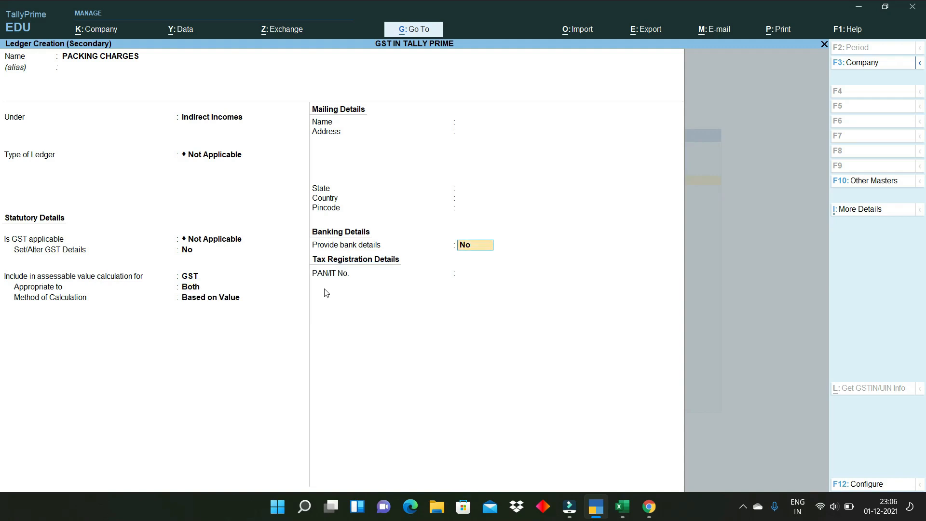
pyautogui.press('Return')
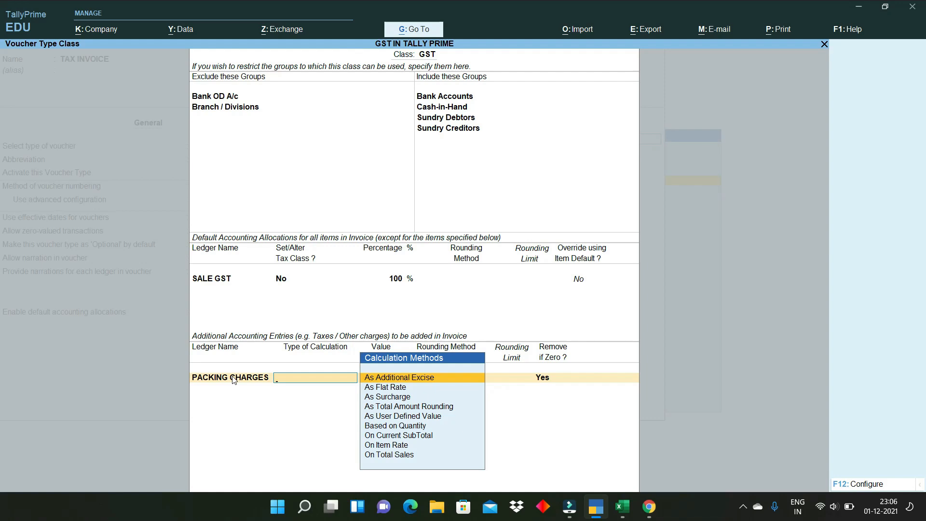
# - Calculate PACKING CHARGES As User Defined Value, keeping Remove if Zero
pyautogui.press('Down')
pyautogui.press('Down')
pyautogui.press('Down')
pyautogui.press('Down')
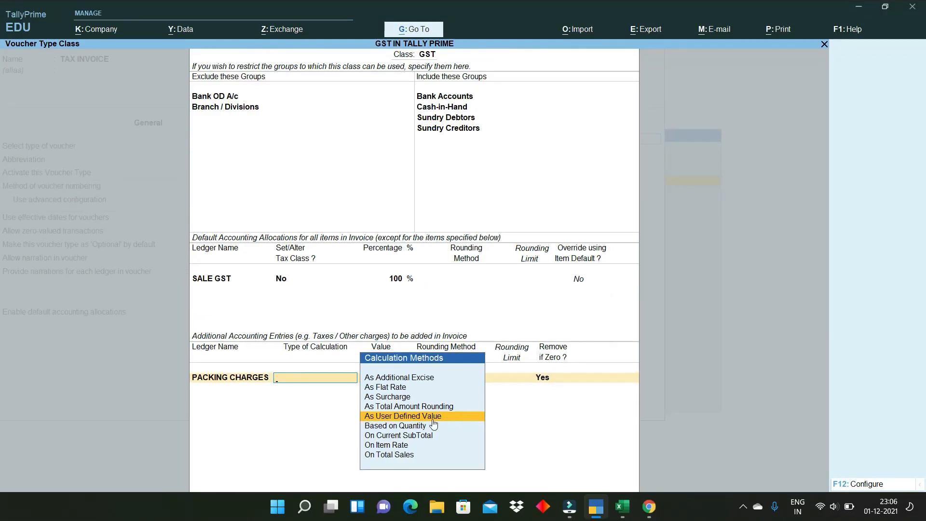
pyautogui.press('Return')
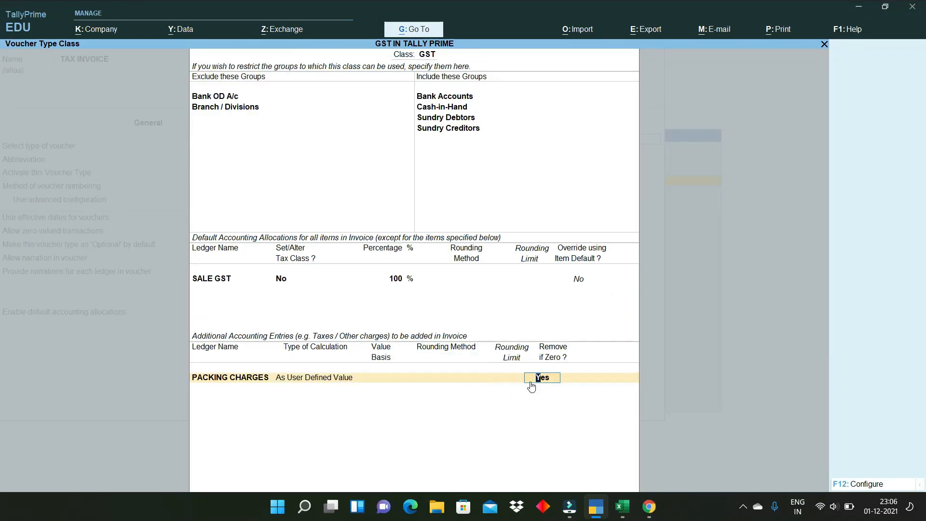
pyautogui.press('Return')
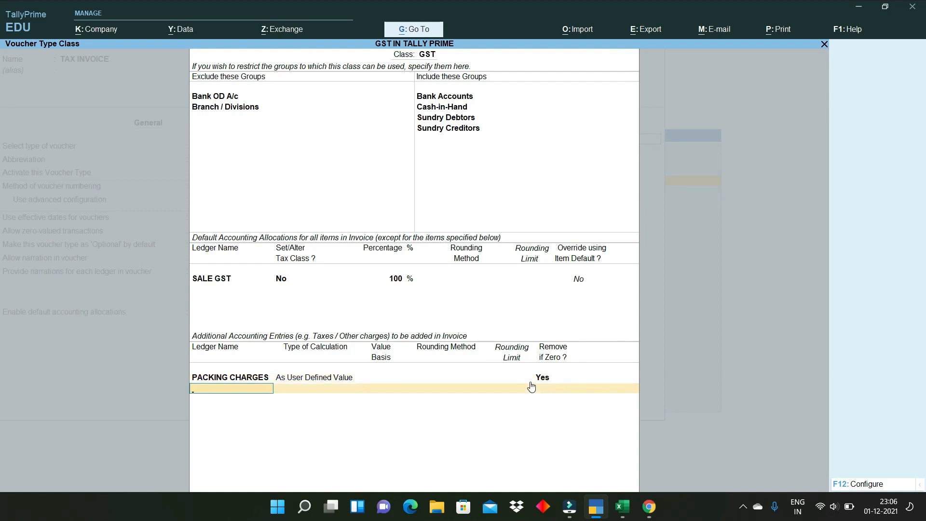
# - Create a COURIEIR CHARGES ledger with GST marked Not Applicable
pyautogui.hotkey('alt', 'c')
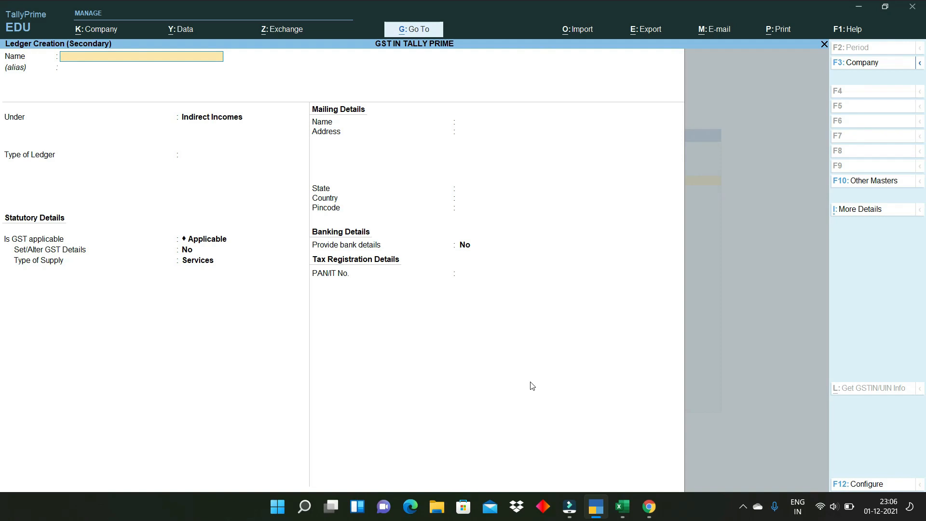
pyautogui.write('COURIEIR CHARGES')
pyautogui.press('Return')
pyautogui.press('Return')
pyautogui.press('Return')
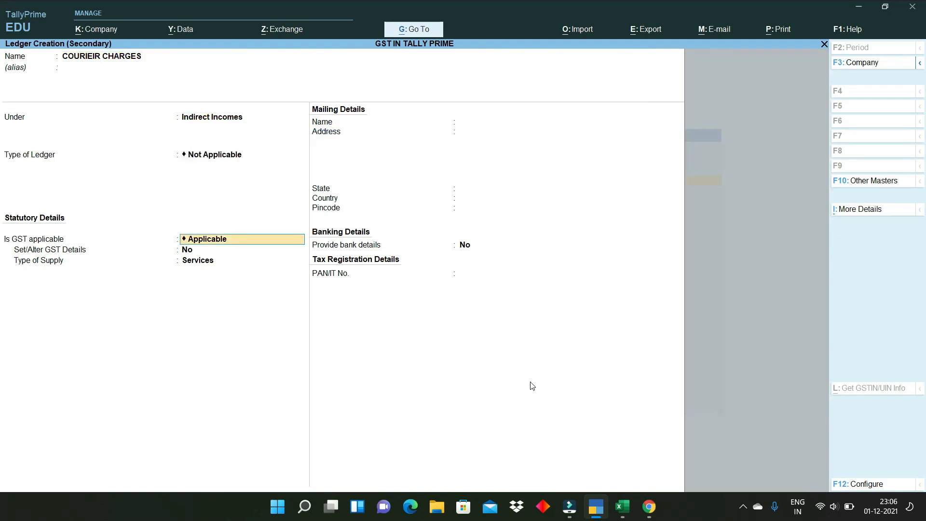
pyautogui.press('Return')
pyautogui.press('BackSpace')
pyautogui.press('BackSpace')
pyautogui.press('Down')
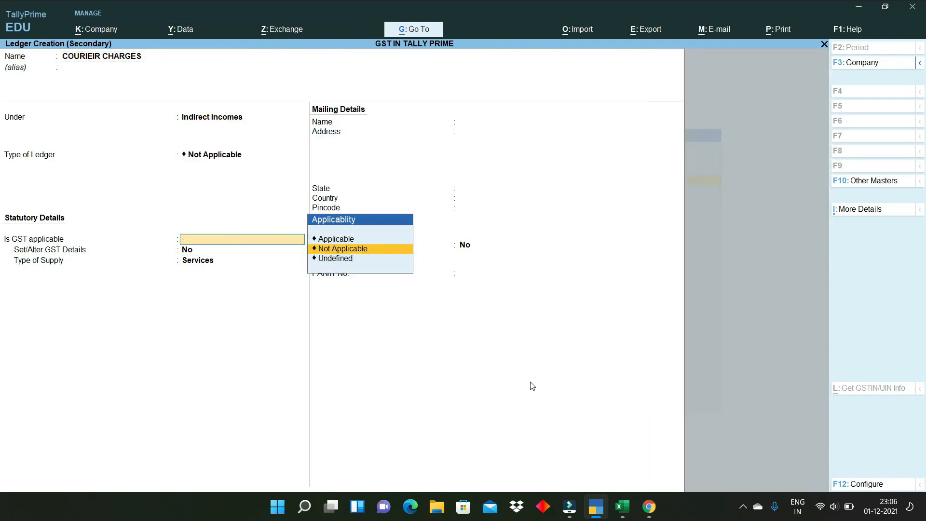
pyautogui.press('Return')
# - Include COURIEIR CHARGES in GST assessable value for Both, save, and calculate it As User Defined Value
pyautogui.press('Down')
pyautogui.press('Return')
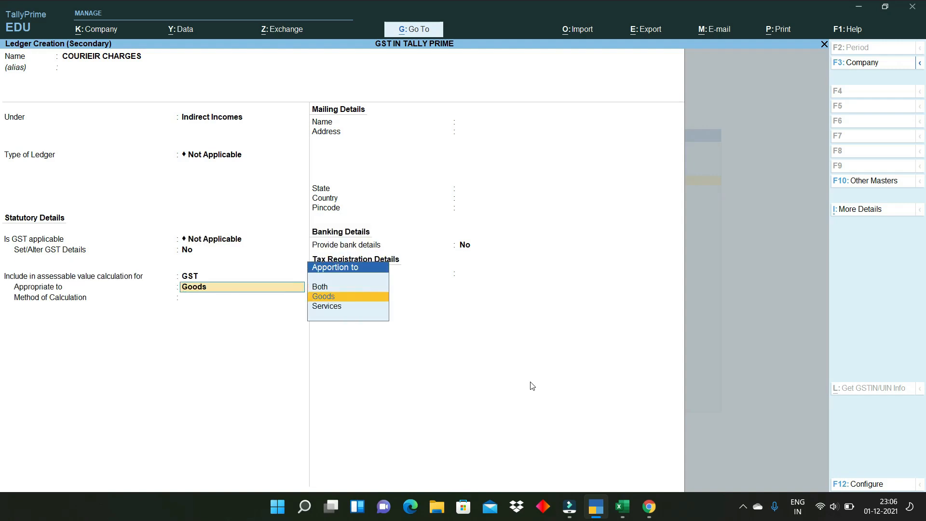
pyautogui.press('Up')
pyautogui.press('Return')
pyautogui.press('Return')
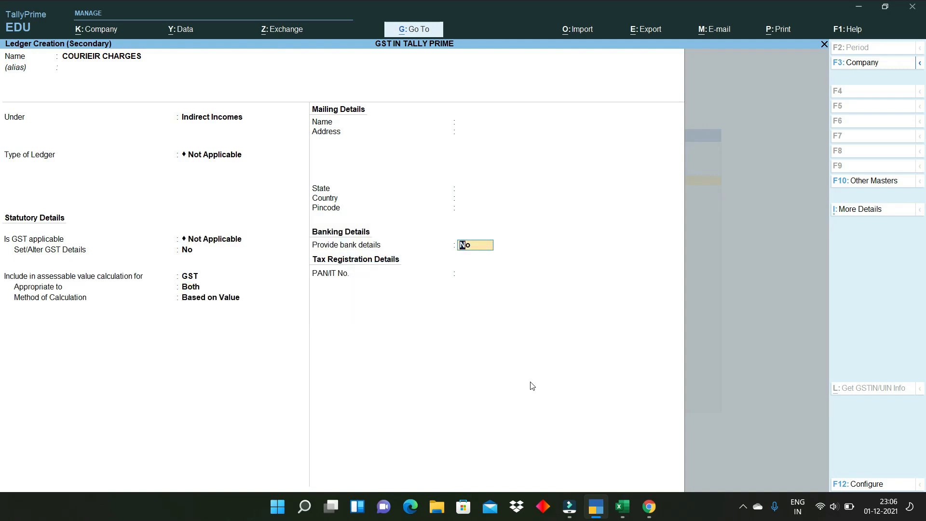
pyautogui.press('Return')
pyautogui.press('Return')
pyautogui.press('Down')
pyautogui.press('Down')
pyautogui.press('Down')
pyautogui.press('Down')
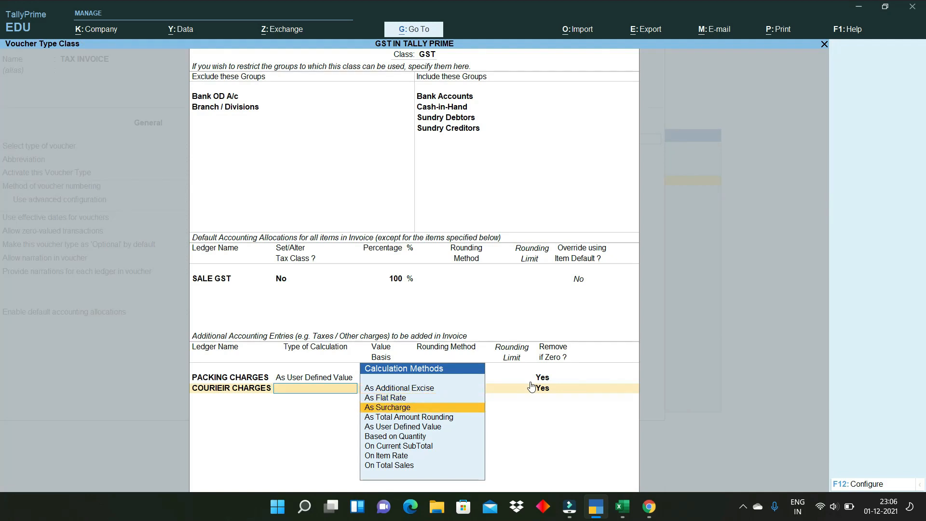
pyautogui.press('Return')
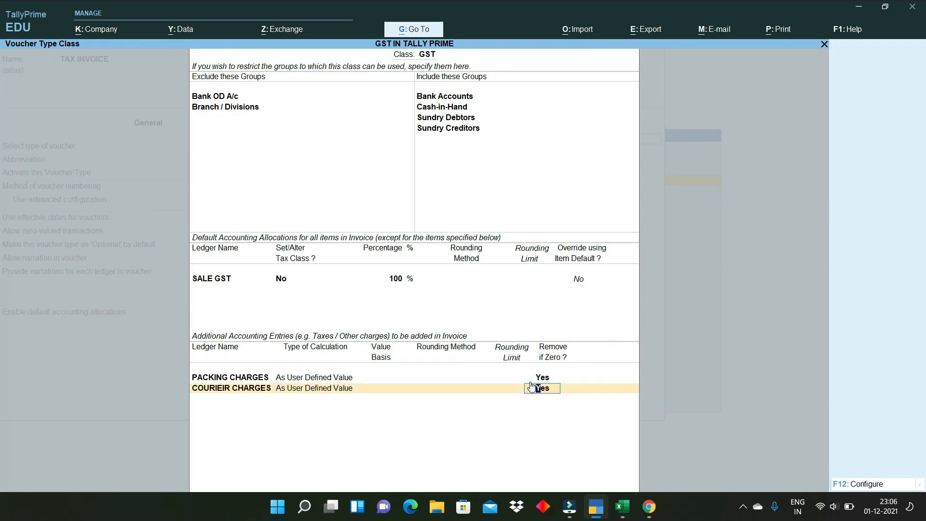
pyautogui.press('Return')
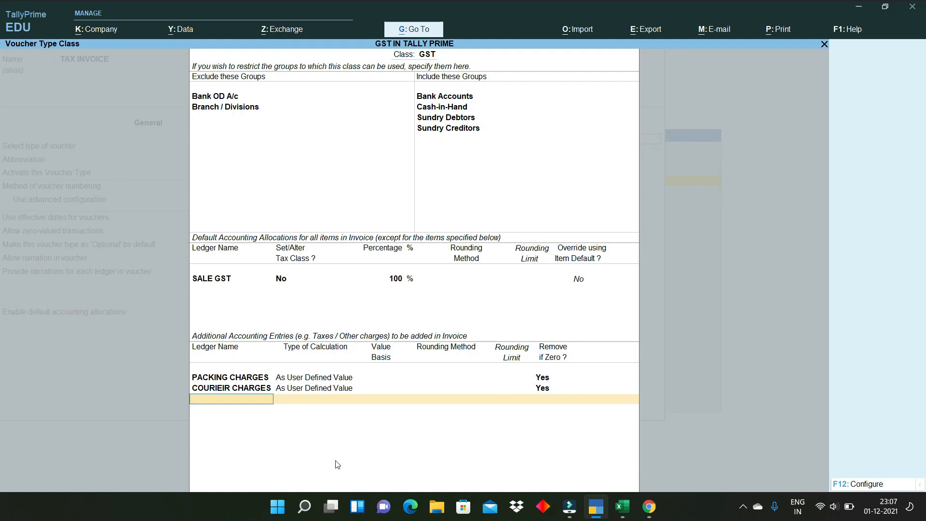
# - Add SGST, CGST and IGST as additional entries in the GST class
pyautogui.write('SGST')
pyautogui.press('Return')
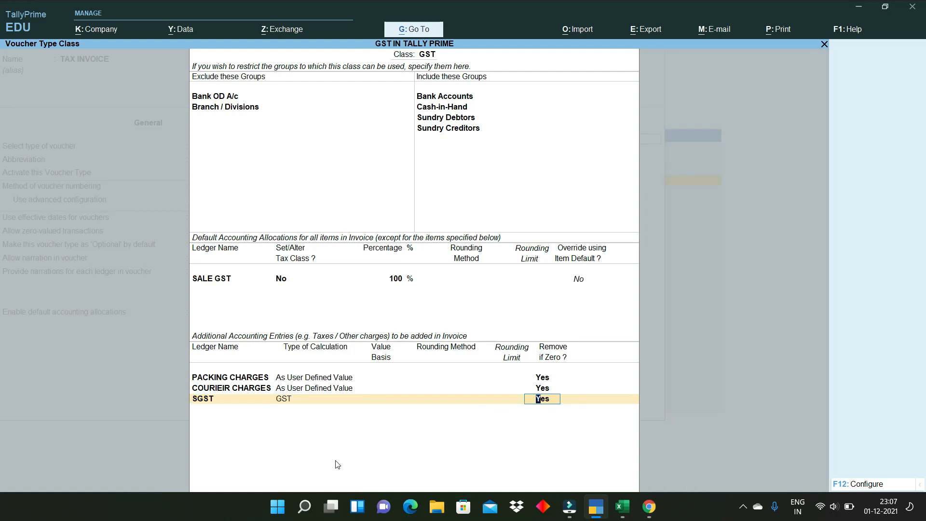
pyautogui.press('Return')
pyautogui.write('CGST')
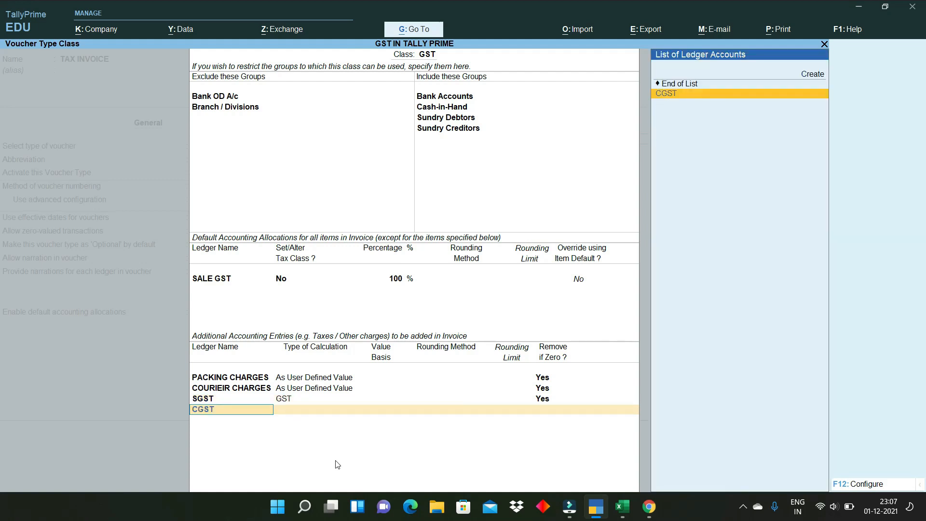
pyautogui.press('Return')
pyautogui.press('Return')
pyautogui.write('IGST')
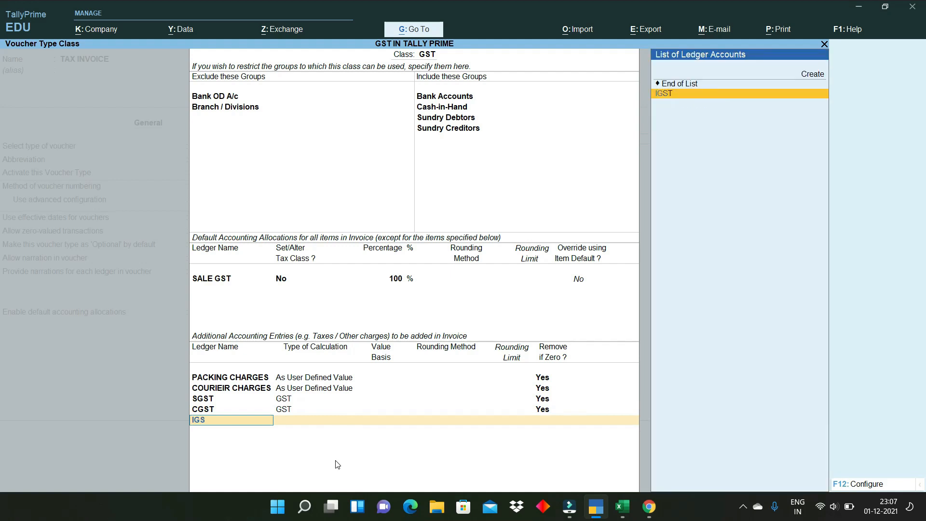
pyautogui.press('Return')
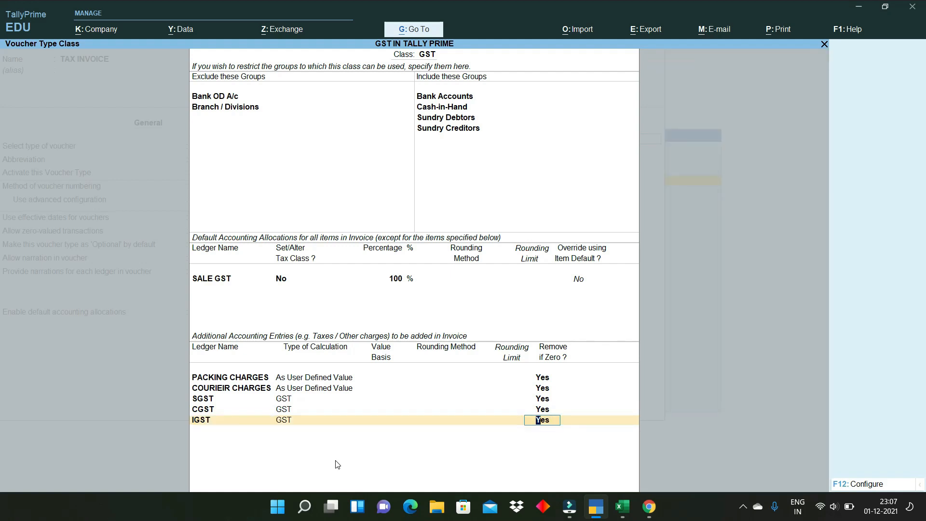
pyautogui.press('Return')
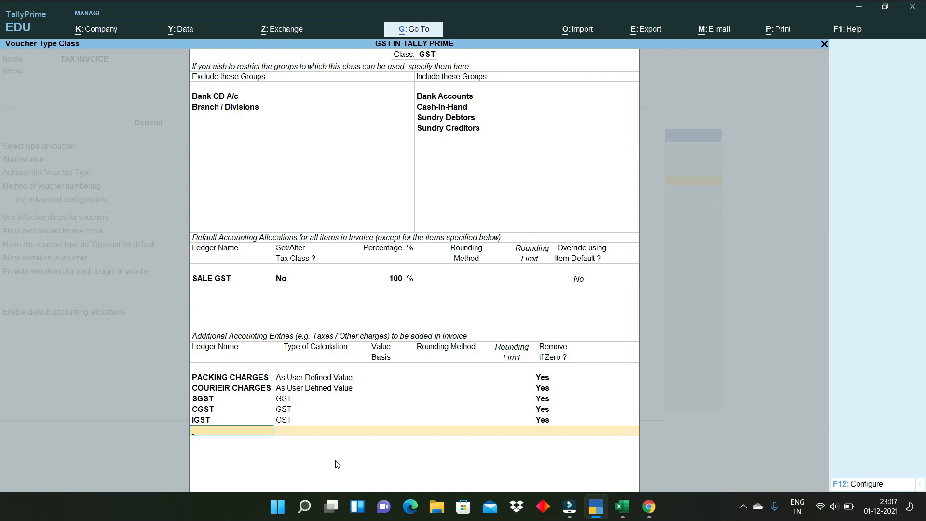
# - Add ROUND OFF using As Total Amount Rounding, Normal Rounding and a rounding limit of 1
pyautogui.write('ROU')
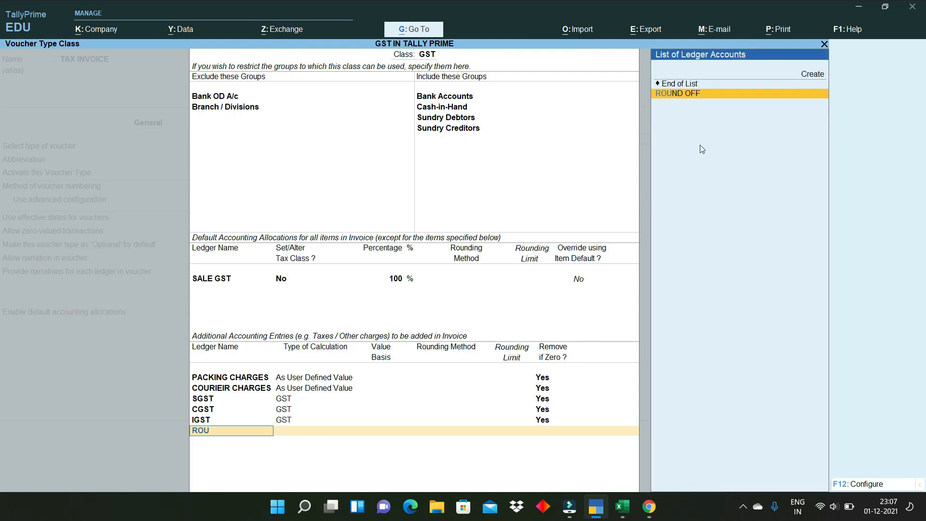
pyautogui.press('Return')
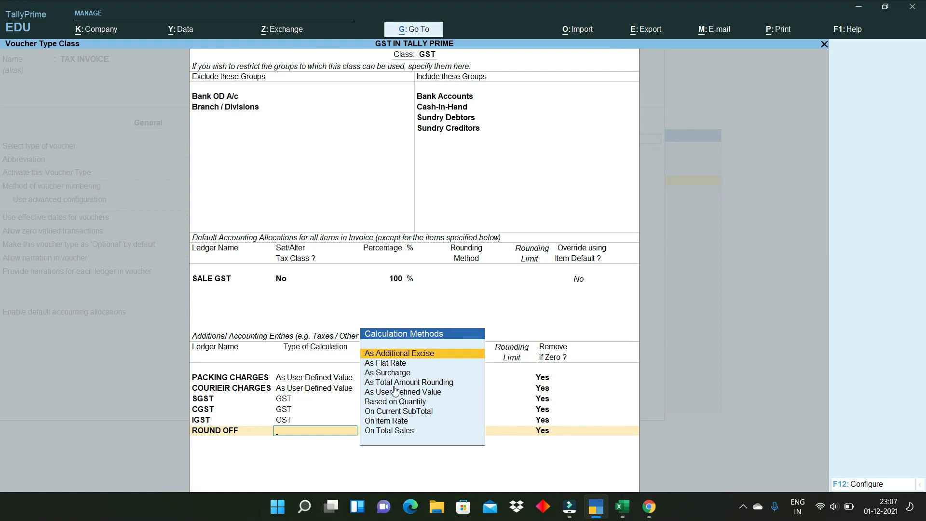
pyautogui.hotkey('ctrl', '1')
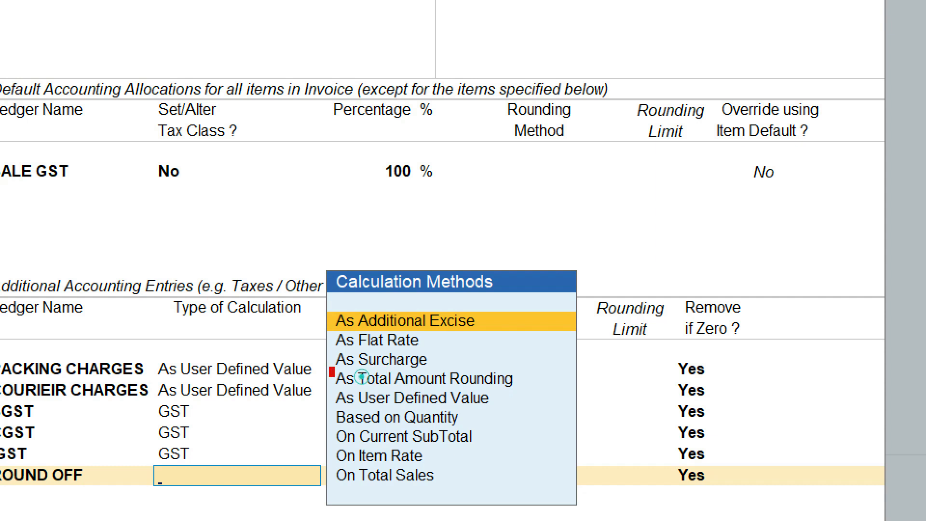
pyautogui.moveTo(330, 369); pyautogui.dragTo(519, 393)
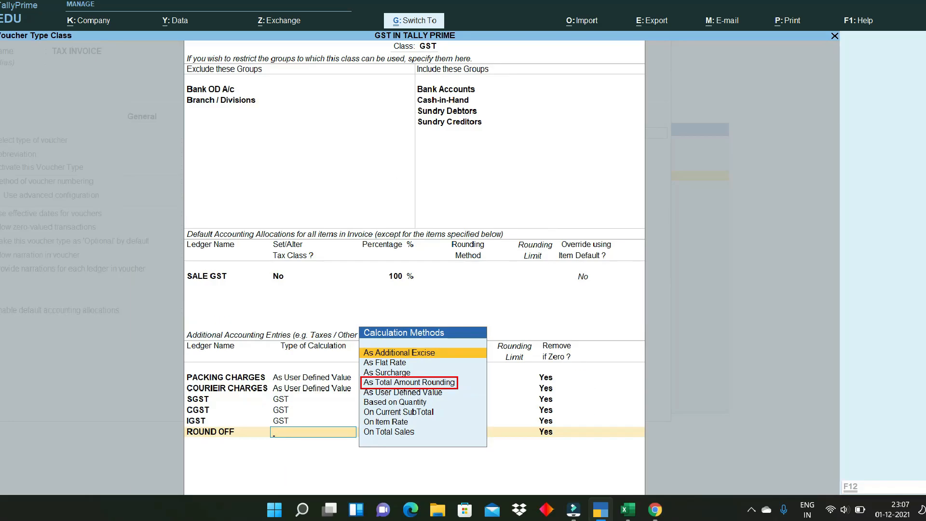
pyautogui.click(394, 383)
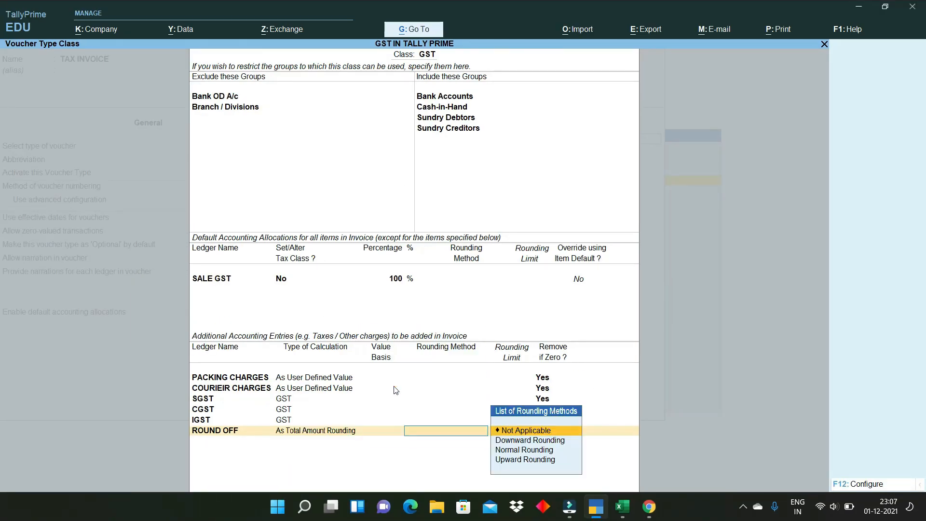
pyautogui.click(511, 453)
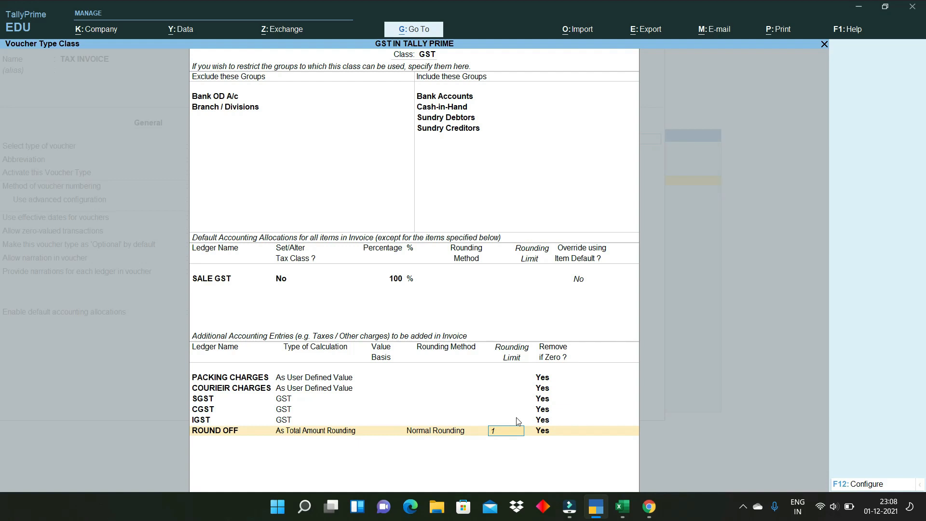
pyautogui.press('Return')
# - Accept the TAX INVOICE voucher type and quit back to the Gateway of Tally
pyautogui.press('Return')
pyautogui.press('Return')
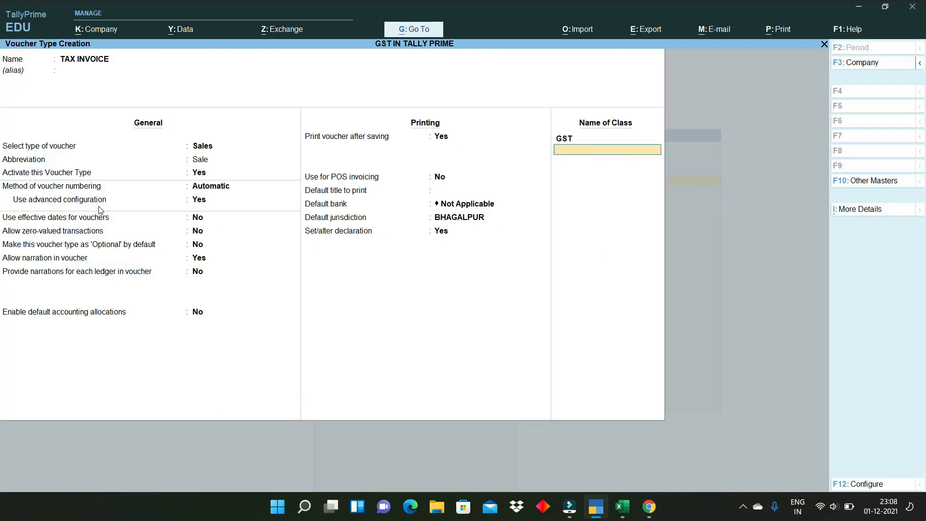
pyautogui.press('Return')
pyautogui.press('Return')
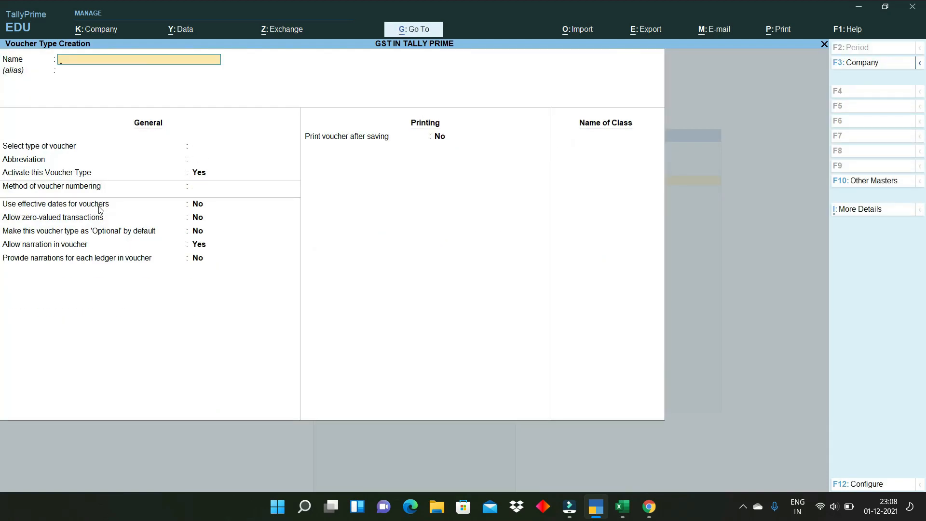
pyautogui.press('Escape')
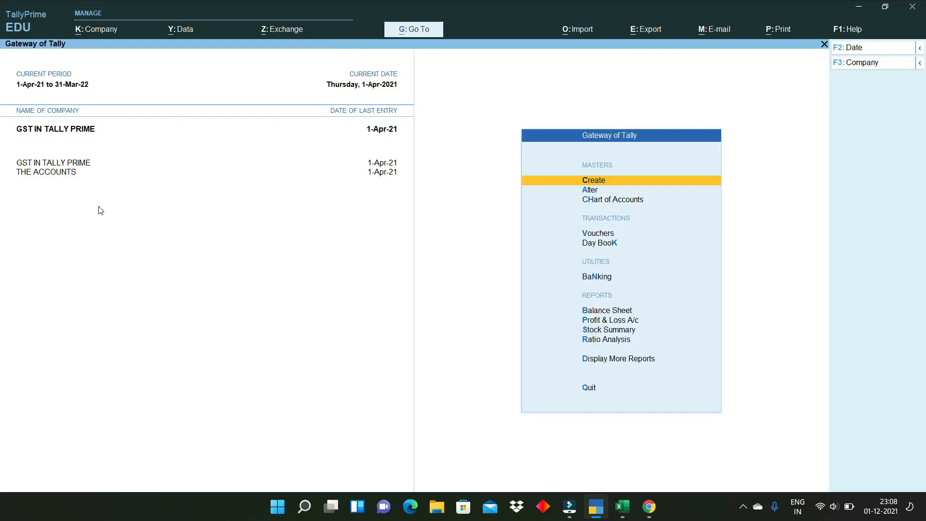
pyautogui.press('Escape')
pyautogui.press('Escape')
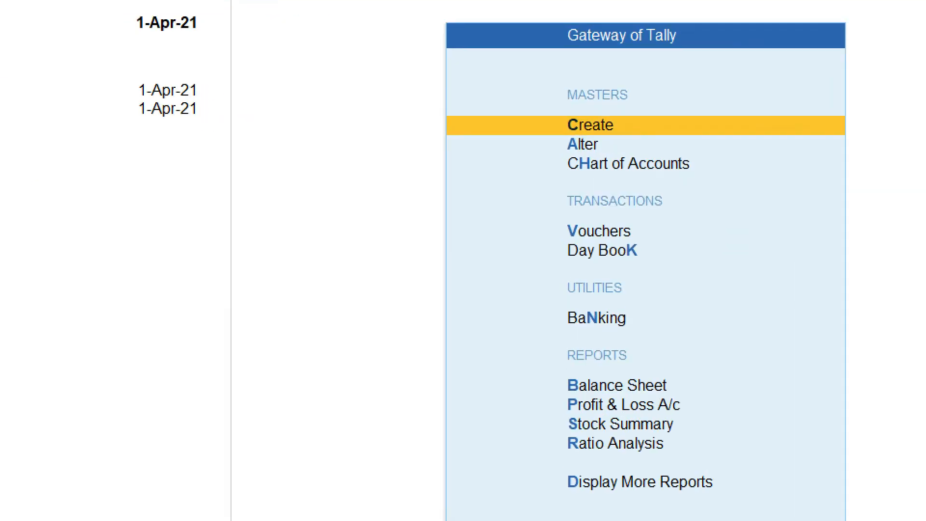
# - Open a sales voucher of type TAX INVOICE using the GST voucher class
pyautogui.click(597, 234)
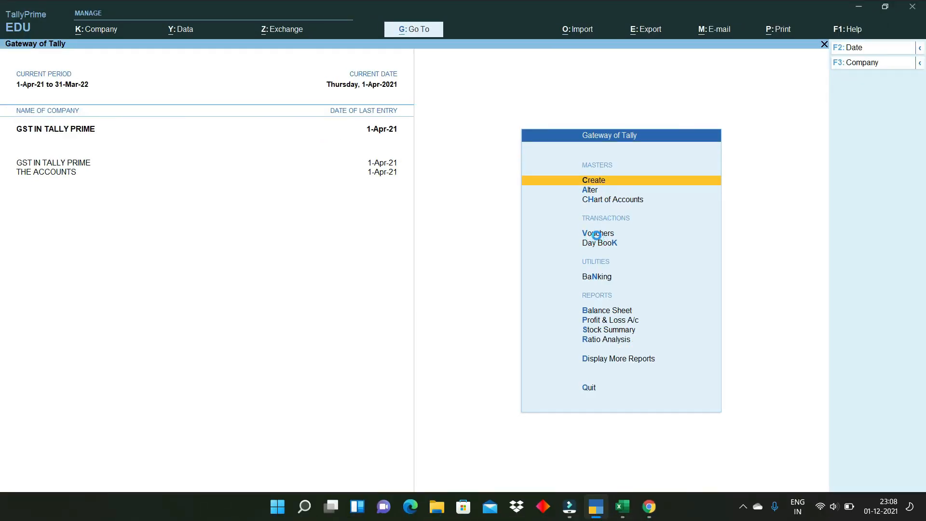
pyautogui.click(597, 236)
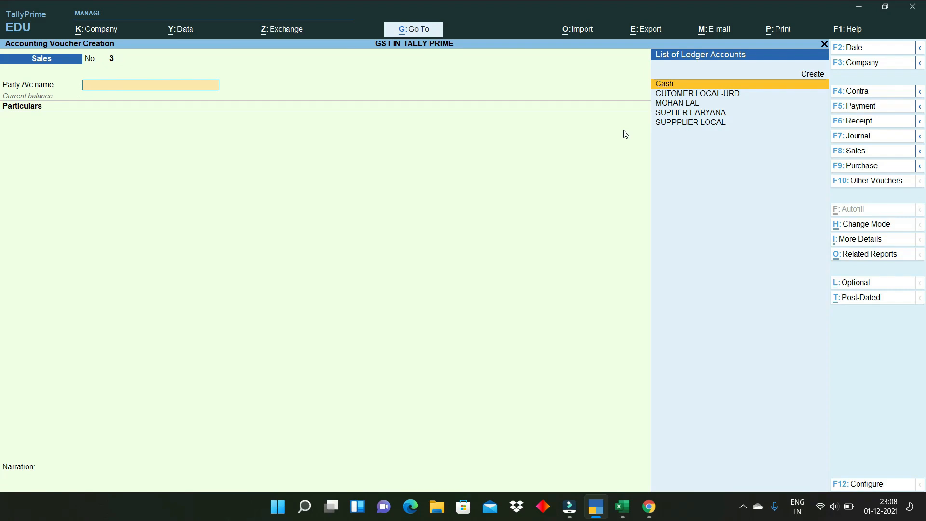
pyautogui.click(860, 153)
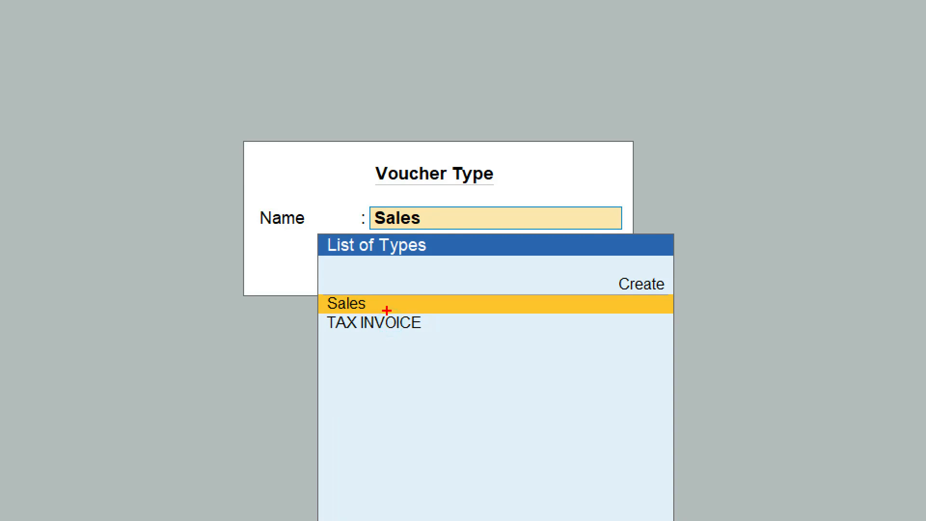
pyautogui.moveTo(386, 307)
pyautogui.mouseDown()
pyautogui.moveTo(388, 316)
pyautogui.moveTo(617, 221)
pyautogui.mouseUp()
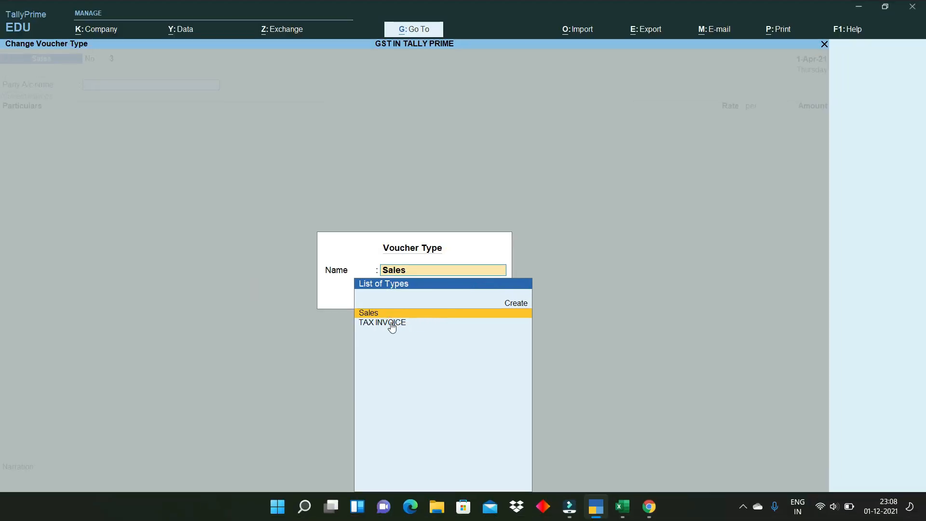
pyautogui.click(392, 323)
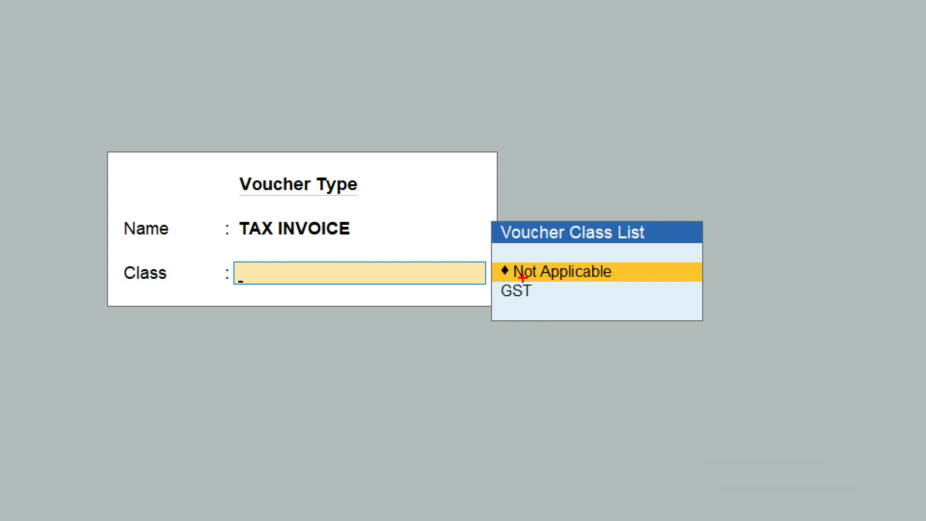
pyautogui.moveTo(522, 277)
pyautogui.mouseDown()
pyautogui.moveTo(491, 285)
pyautogui.moveTo(521, 319)
pyautogui.moveTo(547, 288)
pyautogui.moveTo(528, 274)
pyautogui.mouseUp()
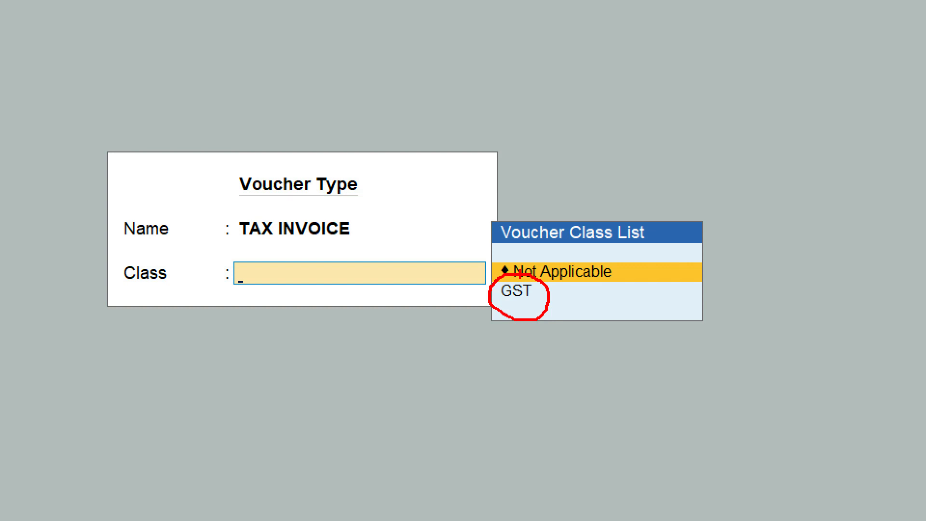
pyautogui.press('Down')
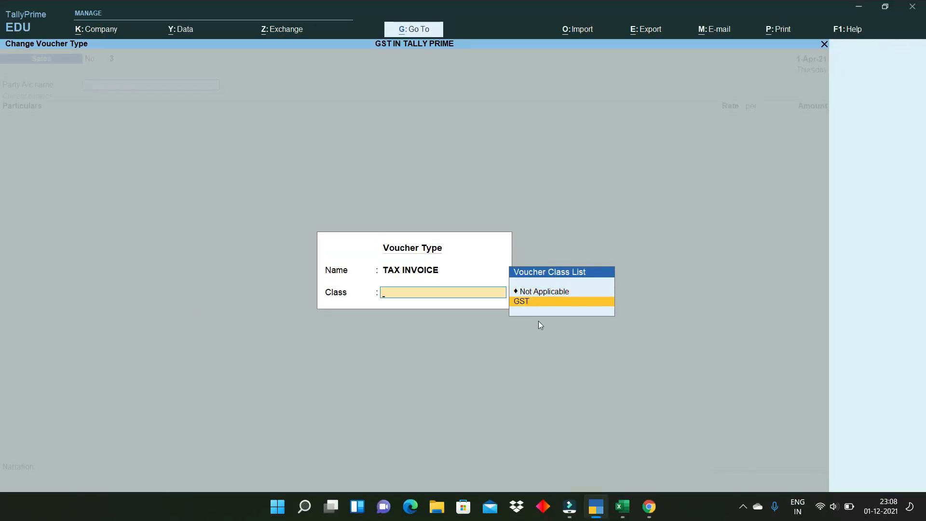
pyautogui.press('Return')
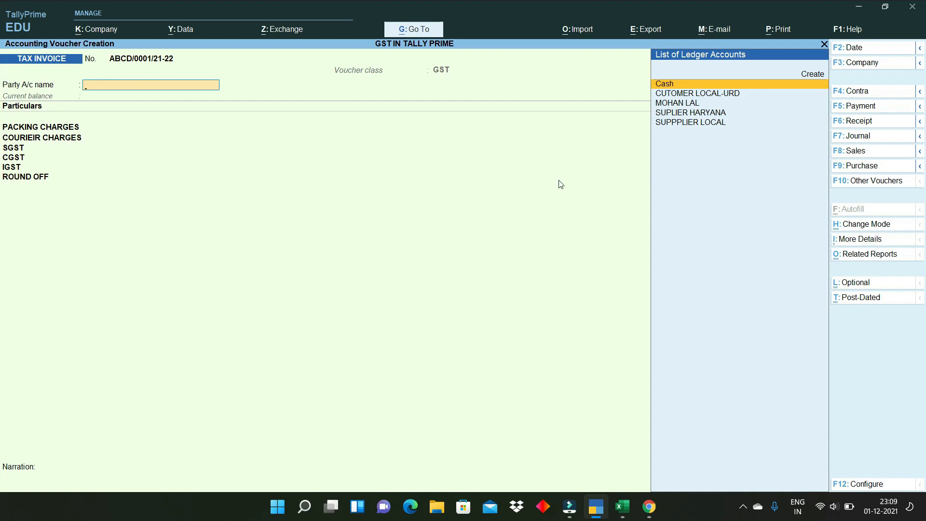
# - Switch to Item Invoice mode and set Cash as the party, skipping dispatch and party details
pyautogui.click(877, 226)
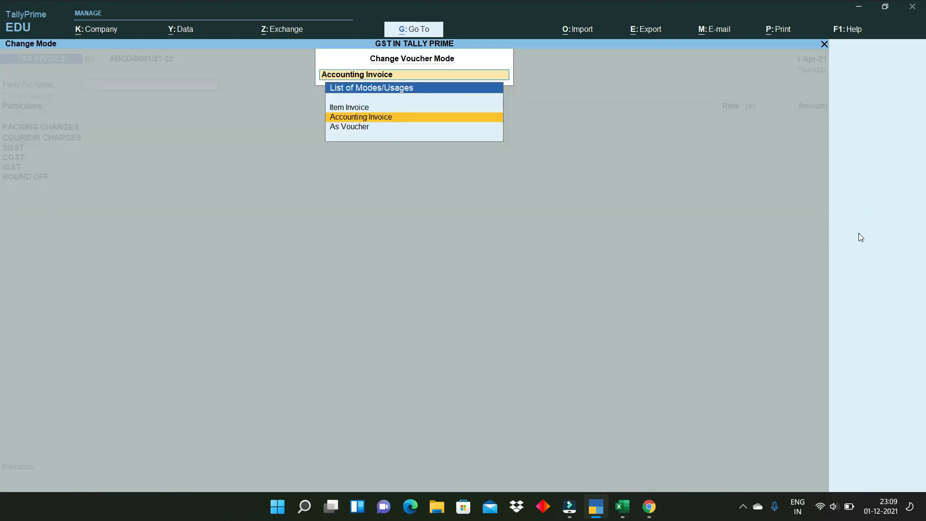
pyautogui.click(355, 117)
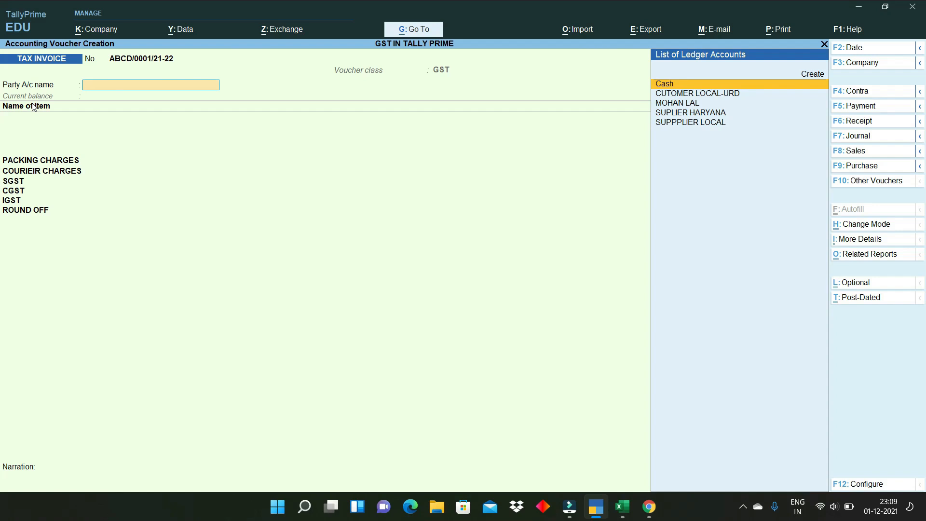
pyautogui.write('cash')
pyautogui.press('Return')
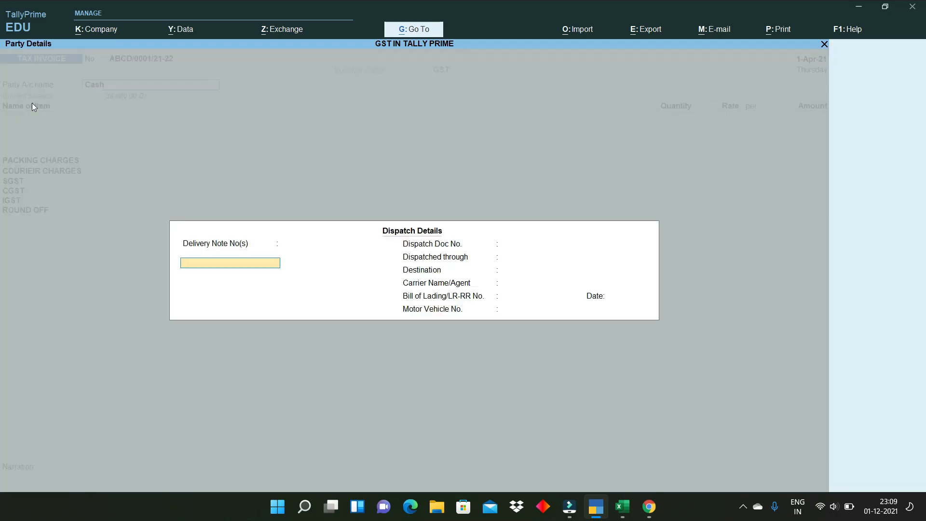
pyautogui.hotkey('ctrl', 'a')
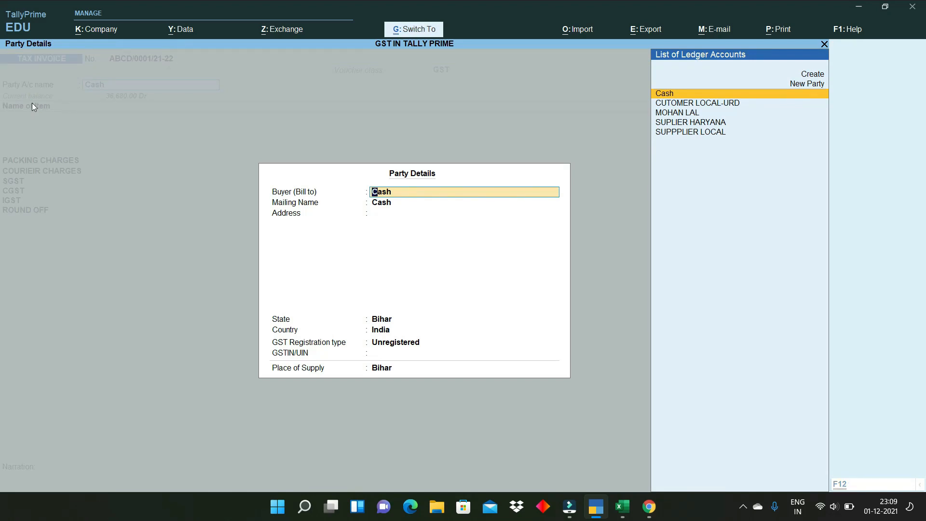
pyautogui.hotkey('ctrl', 'a')
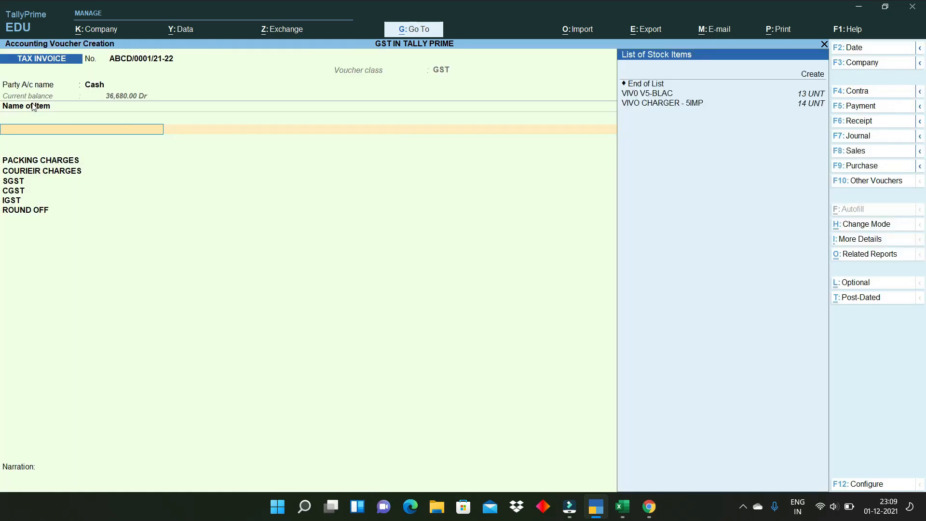
# - Add VIVO CHARGER - 5IMP to the invoice at quantity 1 and rate 999
pyautogui.press('Down')
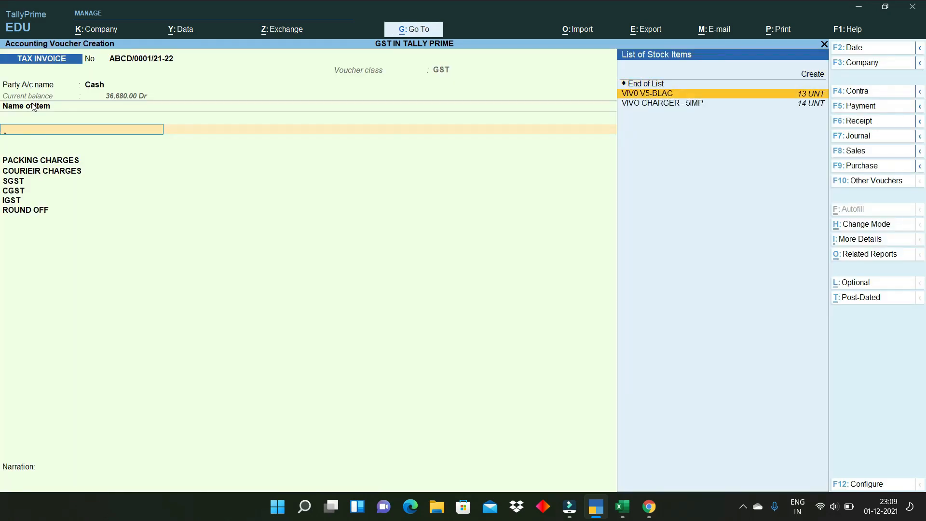
pyautogui.press('Down')
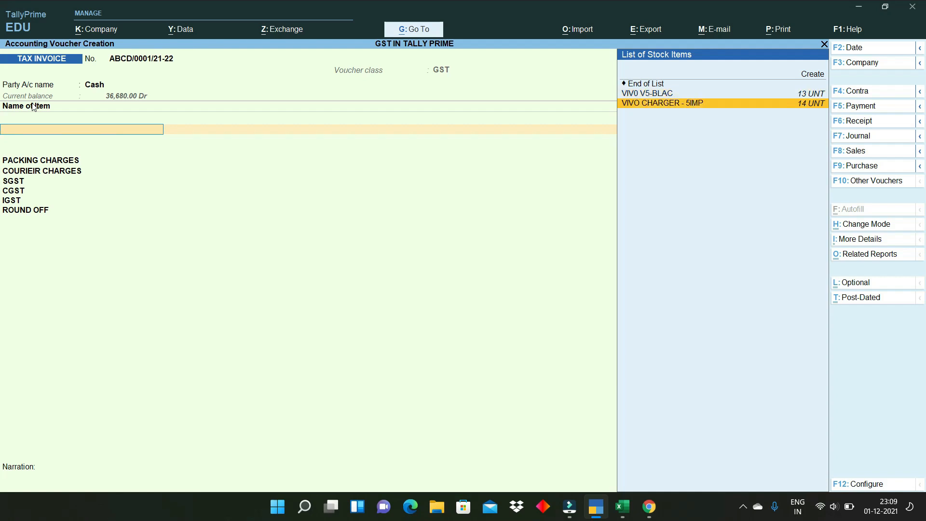
pyautogui.press('Return')
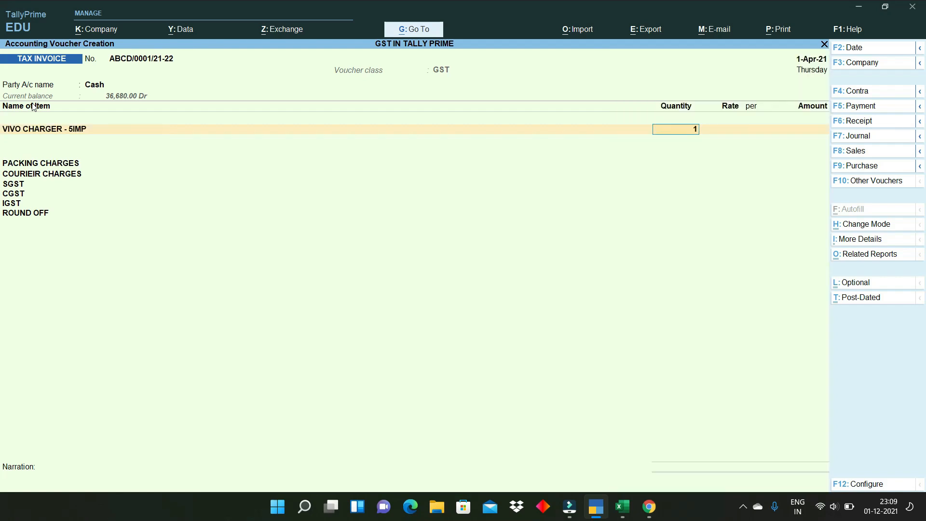
pyautogui.press('Return')
pyautogui.write('9999')
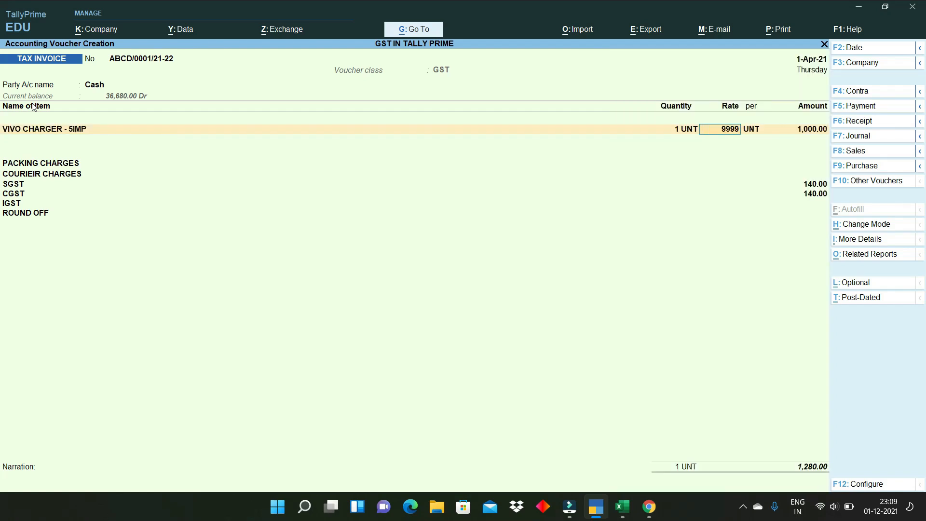
pyautogui.press('BackSpace')
pyautogui.press('Return')
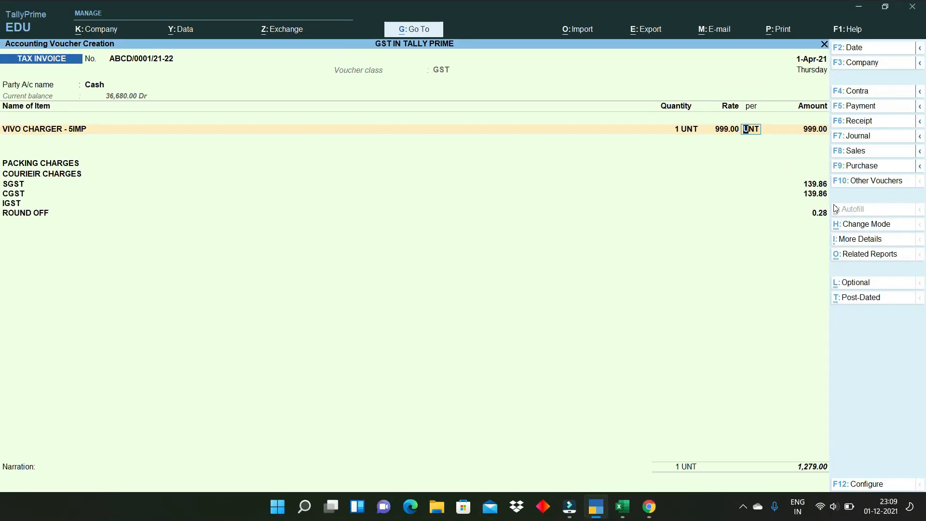
pyautogui.press('Return')
pyautogui.press('Return')
pyautogui.press('Return')
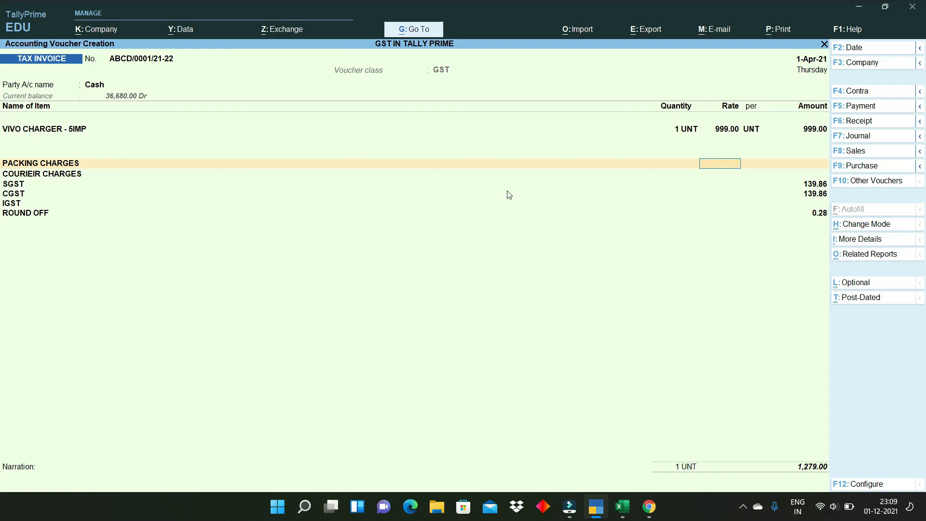
# - Enter packing charges of 100.00 on the invoice
pyautogui.press('Return')
pyautogui.click(736, 163)
pyautogui.write('10')
pyautogui.press('Return')
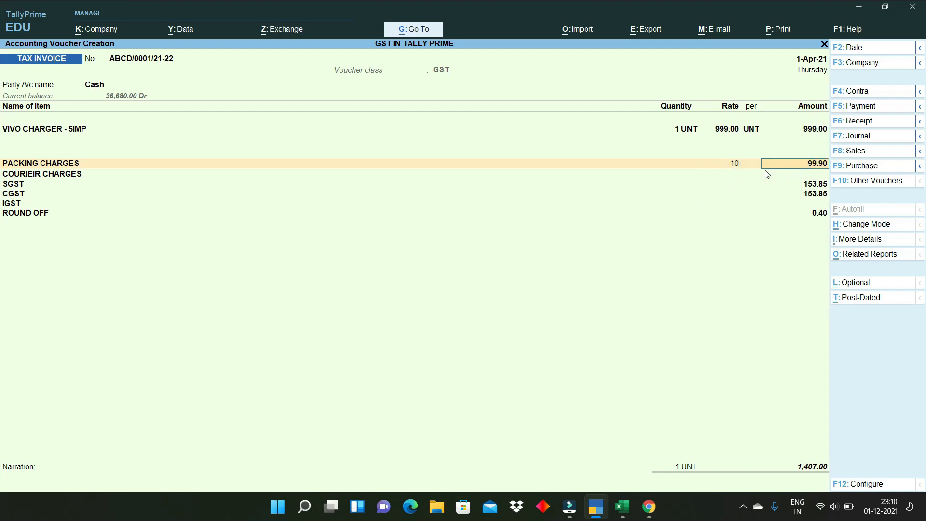
pyautogui.click(741, 166)
pyautogui.press('Return')
pyautogui.write('100')
pyautogui.press('Return')
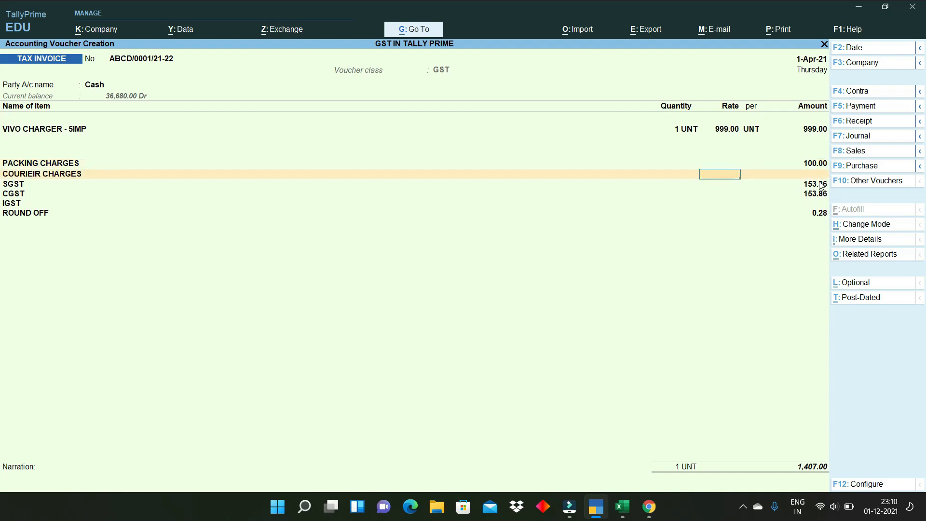
# - Enter courier charges of 100.00 and move past the 1,535.00 total to the save prompt
pyautogui.press('Return')
pyautogui.write('100.')
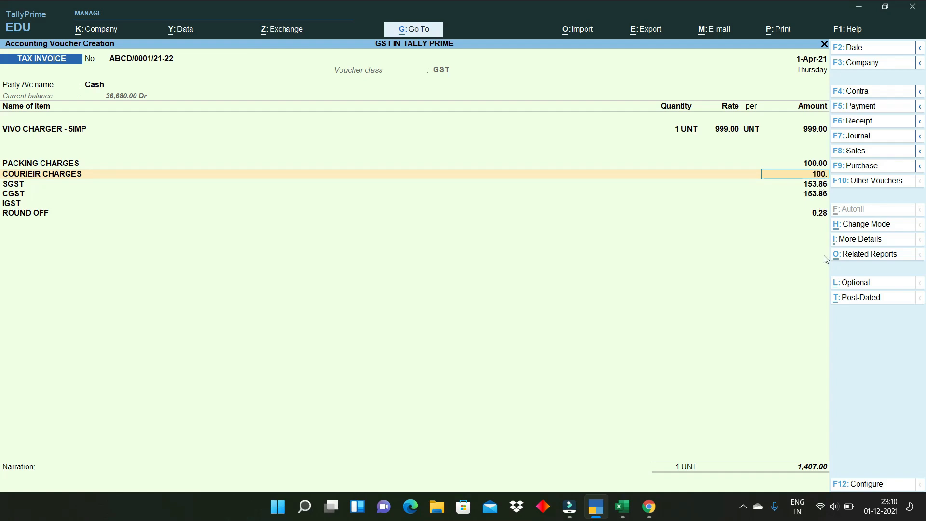
pyautogui.press('Return')
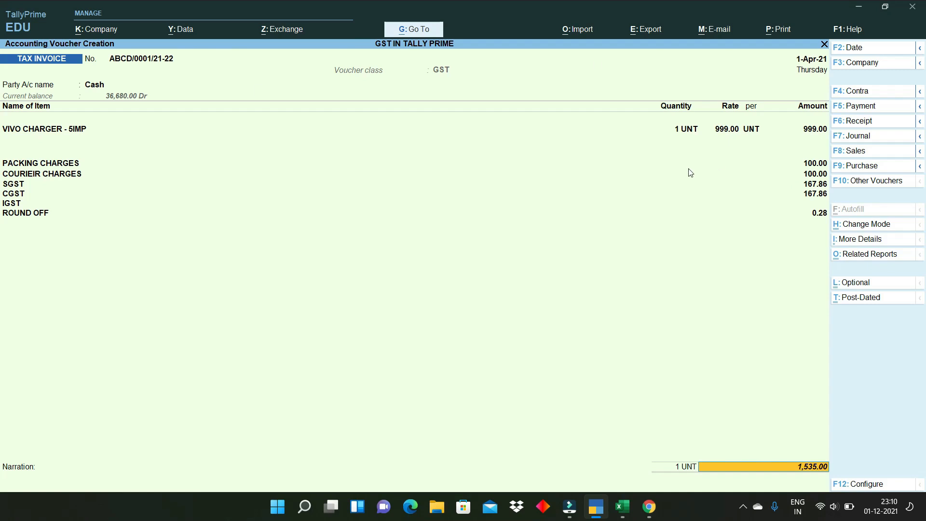
pyautogui.press('Return')
pyautogui.press('Return')
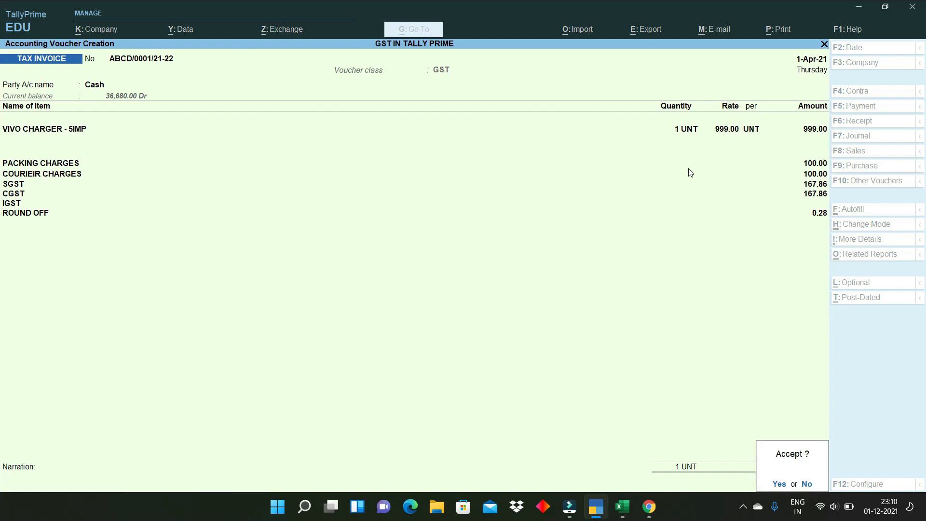
pyautogui.press('Return')
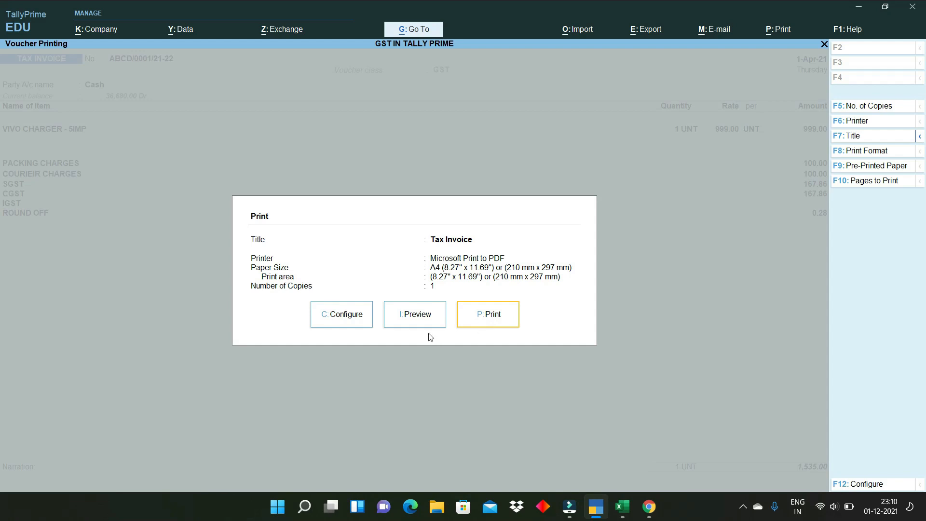
# - Preview the printed tax invoice, close the preview, and open the print Configure options
pyautogui.click(416, 323)
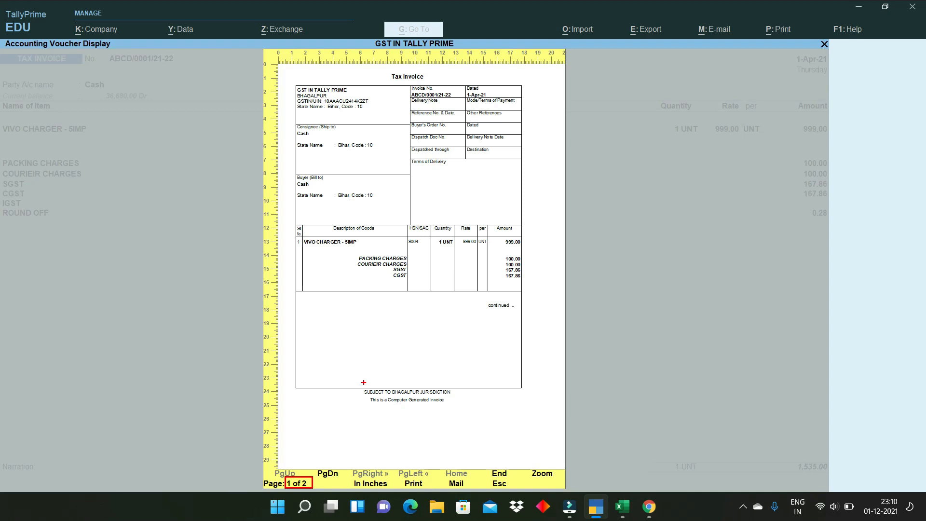
pyautogui.press('Escape')
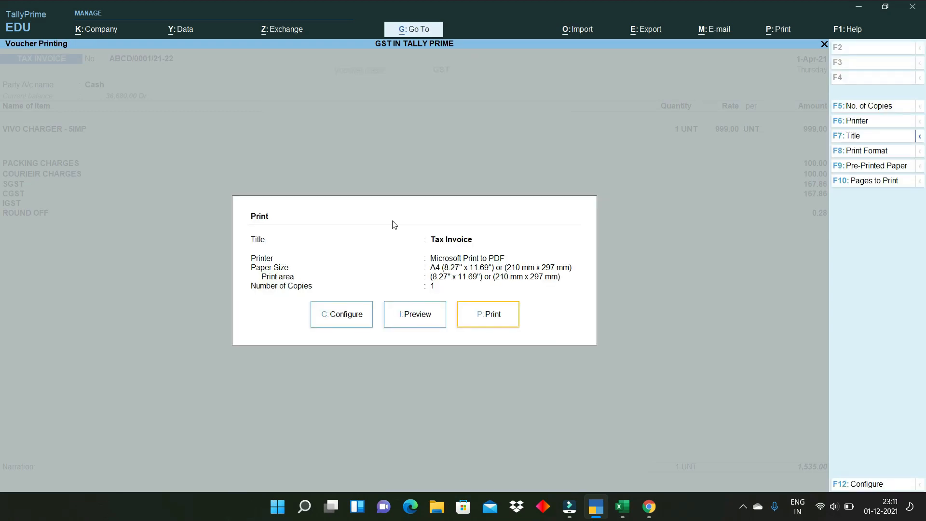
pyautogui.click(348, 322)
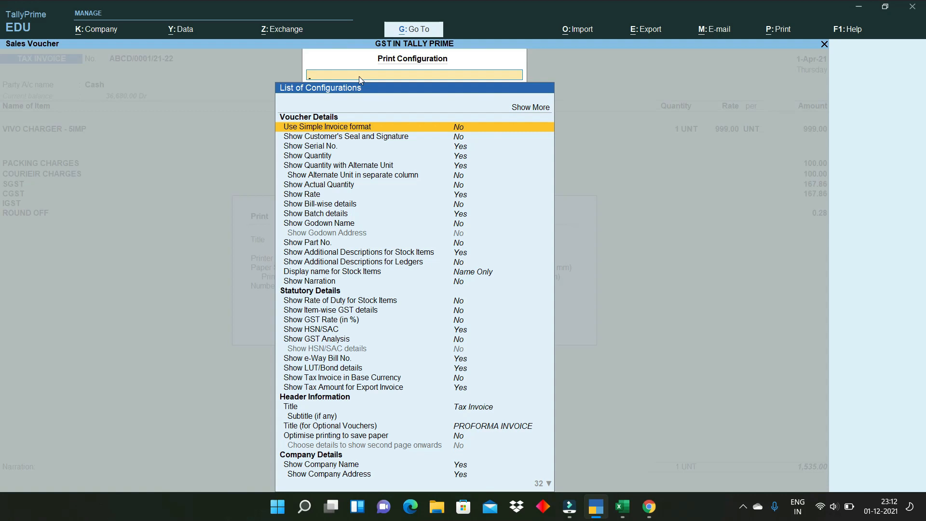
# - Search print configuration for GSTR and set Show GST Rate (in %) to Yes
pyautogui.write('GSTR')
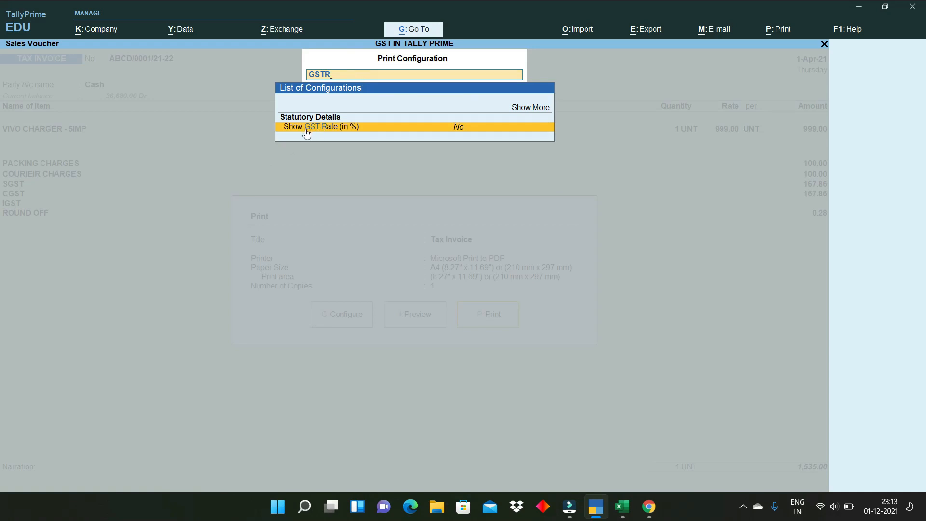
pyautogui.click(459, 130)
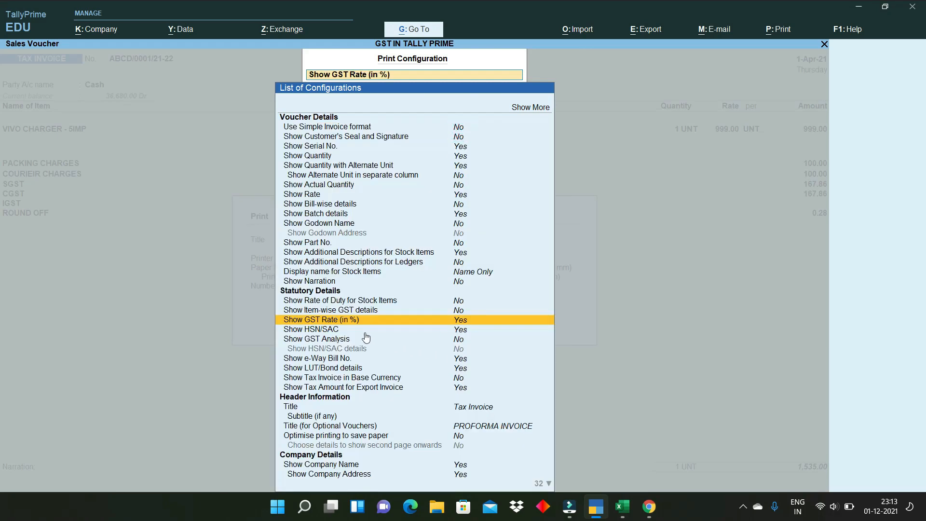
pyautogui.click(456, 322)
pyautogui.click(457, 323)
pyautogui.press('Down')
pyautogui.press('Down')
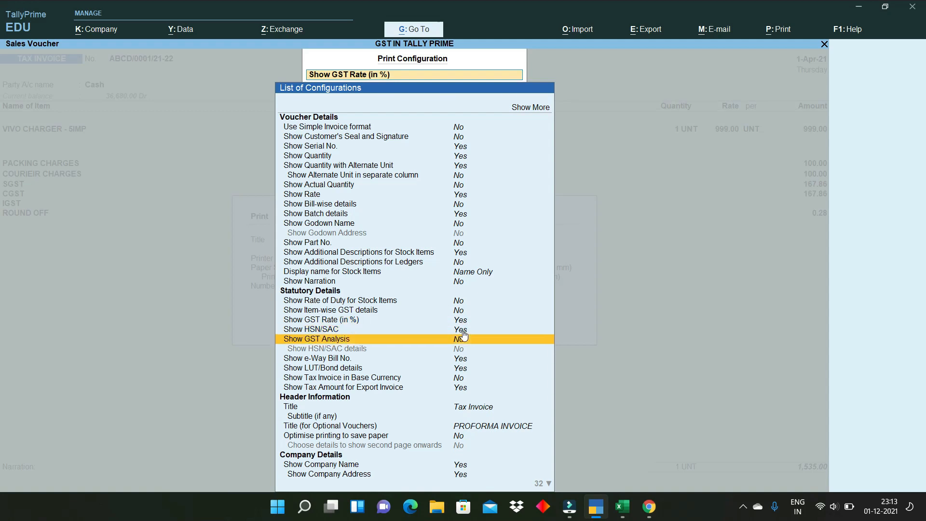
pyautogui.press('Up')
pyautogui.press('Down')
pyautogui.press('Down')
pyautogui.press('Down')
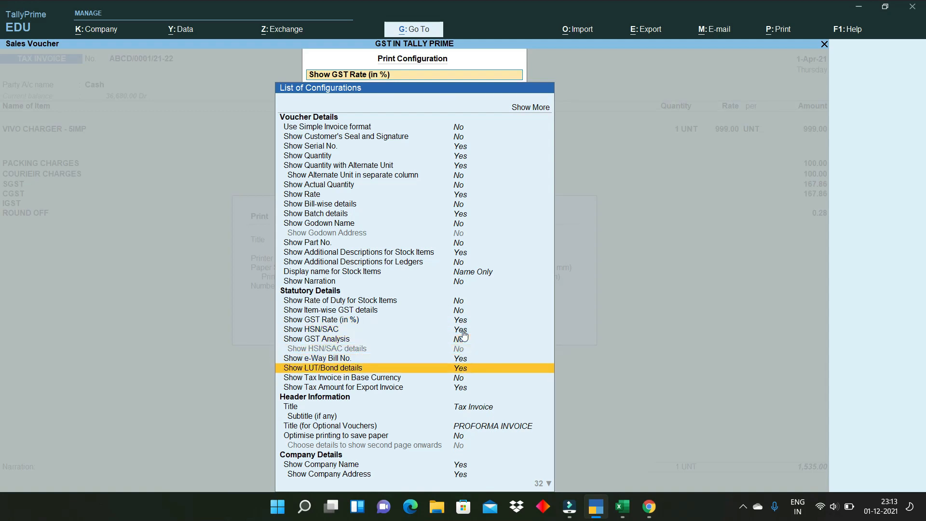
pyautogui.press('Down')
pyautogui.press('Down')
pyautogui.press('Down')
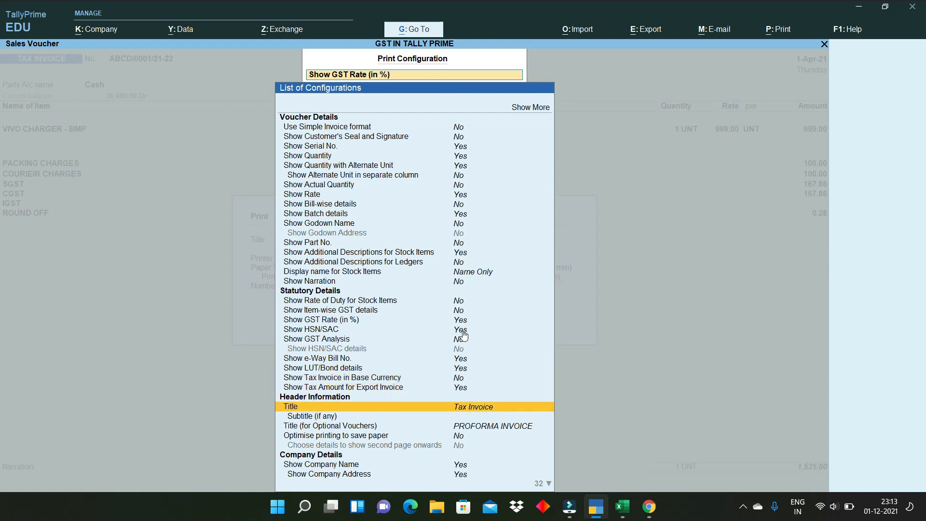
pyautogui.press('Down')
pyautogui.press('Down')
pyautogui.press('Down')
pyautogui.press('Down')
pyautogui.press('Down')
pyautogui.press('Down')
pyautogui.press('Down')
pyautogui.press('Down')
pyautogui.press('Down')
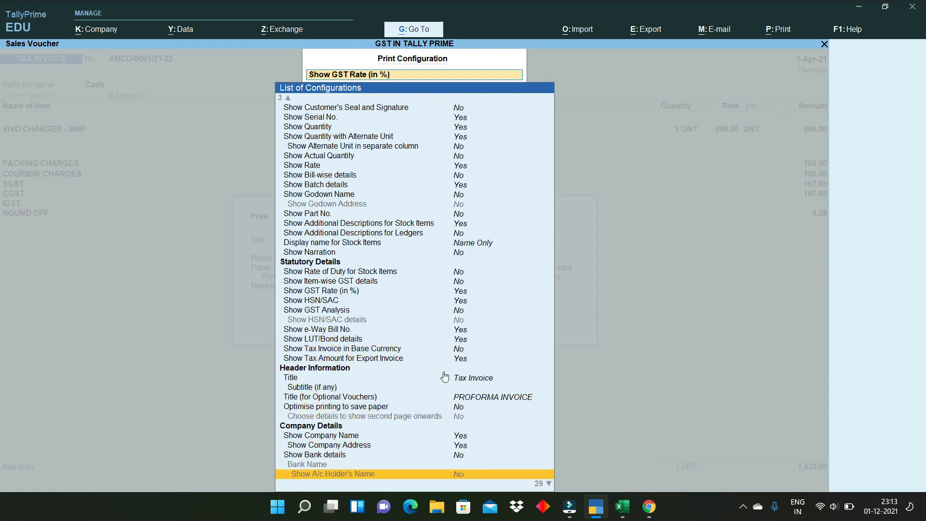
pyautogui.press('Down')
pyautogui.press('Down')
pyautogui.press('Down')
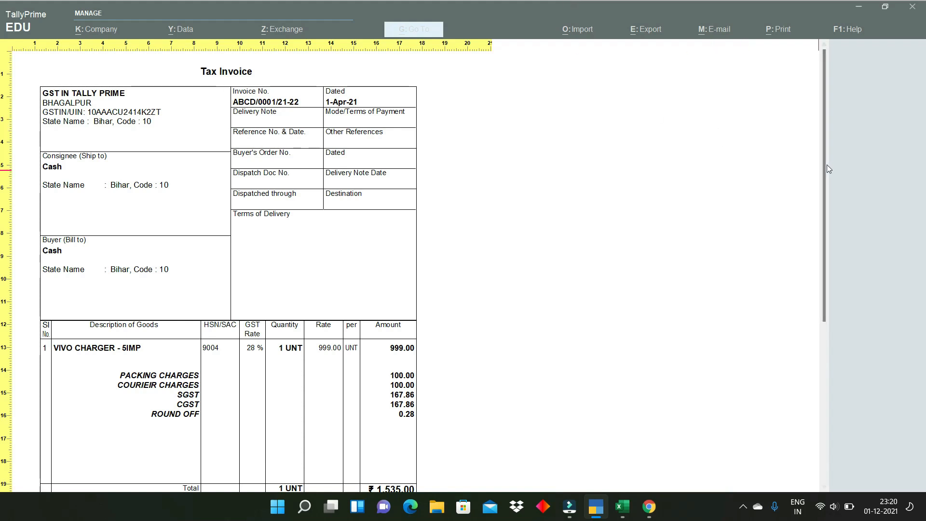
# - Scroll through the preview of invoice ABCD/0001/21-22 to check it
pyautogui.scroll(-1, 824, 164)
pyautogui.moveTo(824, 164); pyautogui.dragTo(826, 326)
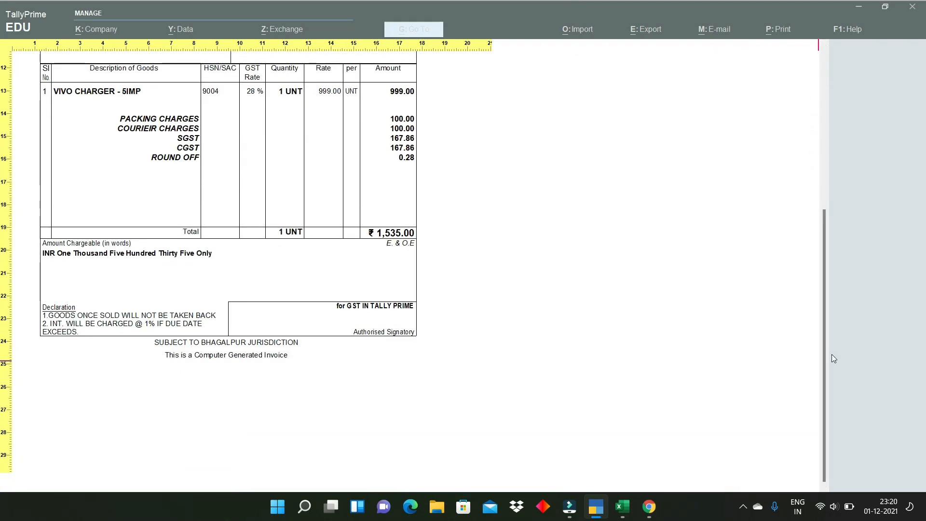
pyautogui.moveTo(827, 356); pyautogui.dragTo(826, 252)
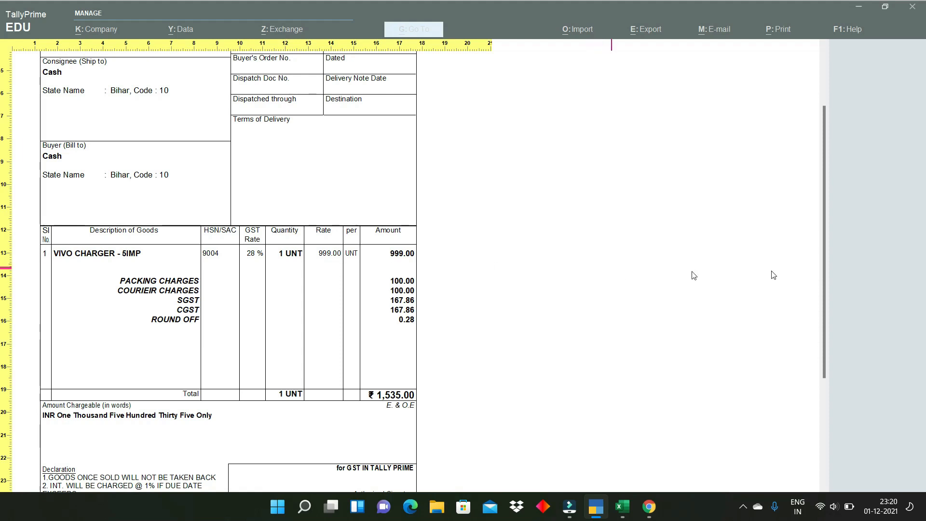
pyautogui.moveTo(826, 264); pyautogui.dragTo(825, 197)
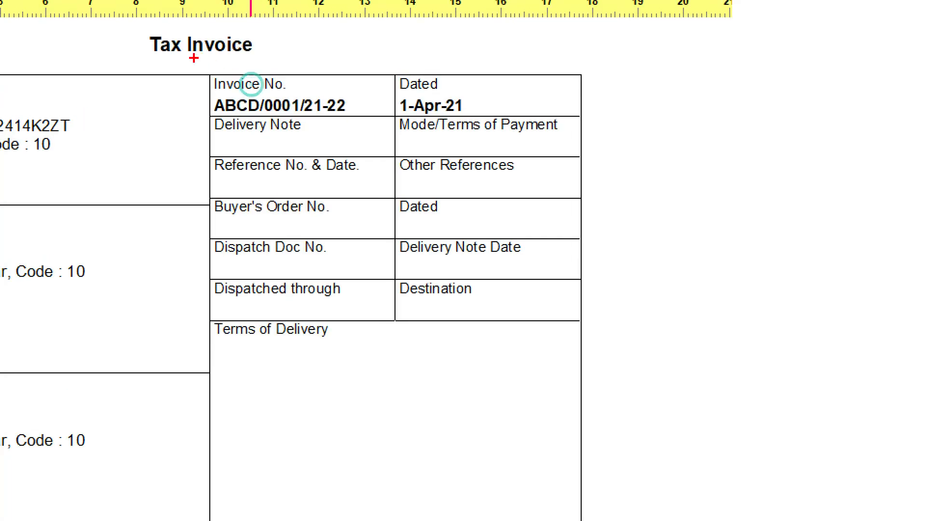
pyautogui.moveTo(189, 78); pyautogui.dragTo(367, 132)
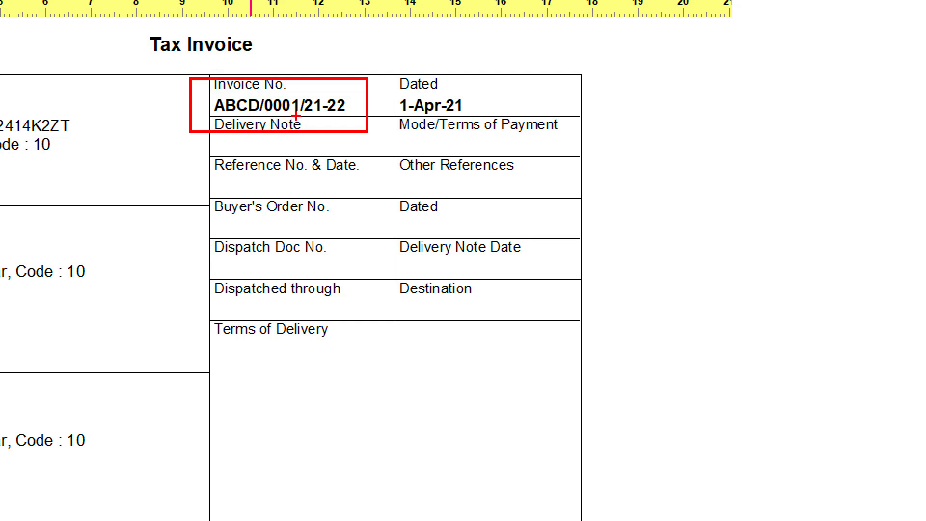
# - Close the preview and Print dialog, then quit to a fresh invoice ABCD/0002/21-22
pyautogui.press('Escape')
pyautogui.press('Escape')
pyautogui.press('Escape')
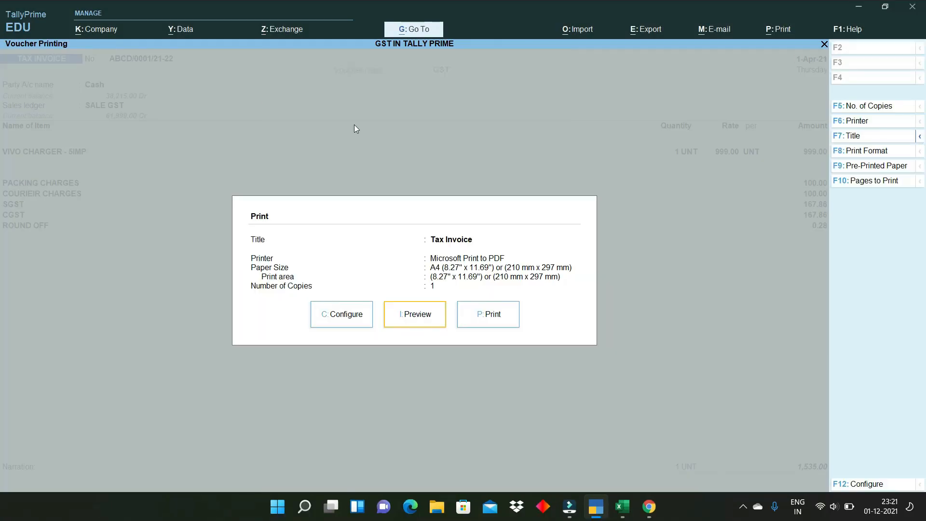
pyautogui.press('Escape')
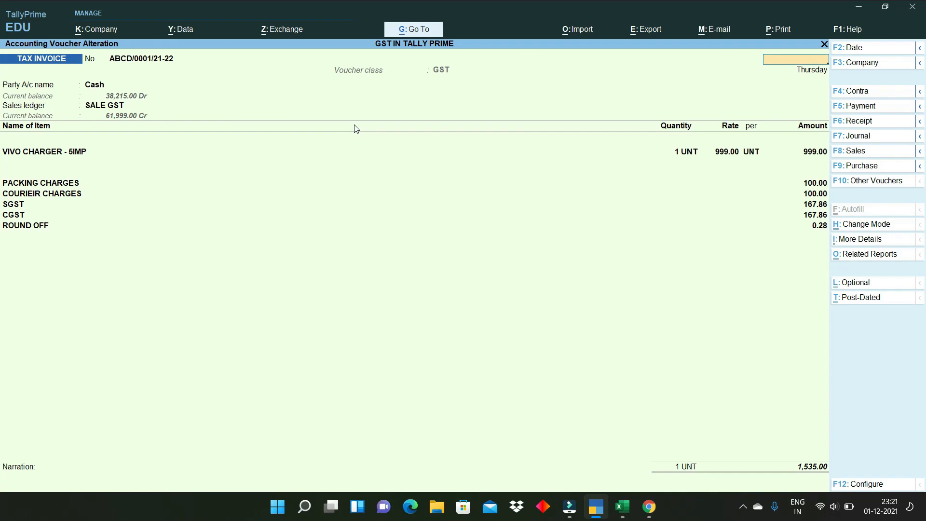
pyautogui.press('Escape')
pyautogui.press('Return')
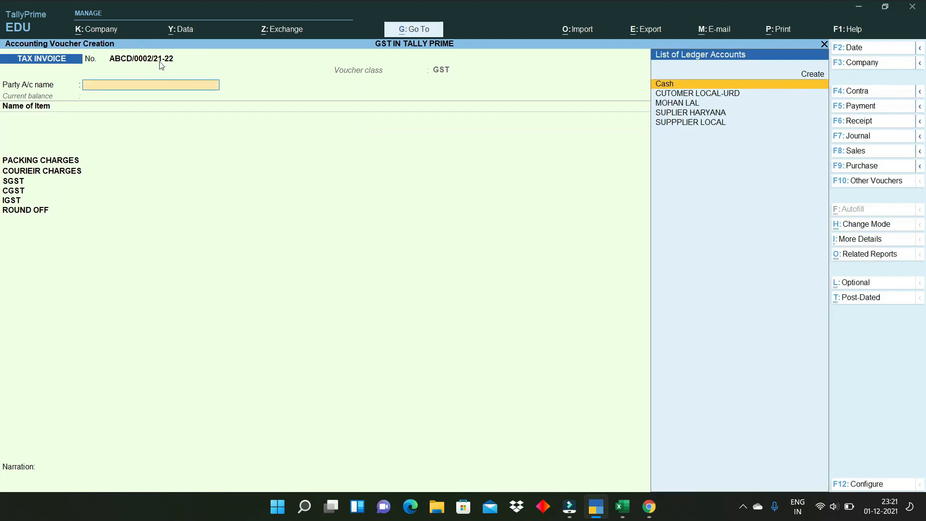
# - Accept Cash as party account and skip the dispatch and buyer details
pyautogui.press('Return')
pyautogui.hotkey('ctrl', 'a')
pyautogui.press('Return')
pyautogui.hotkey('ctrl', 'a')
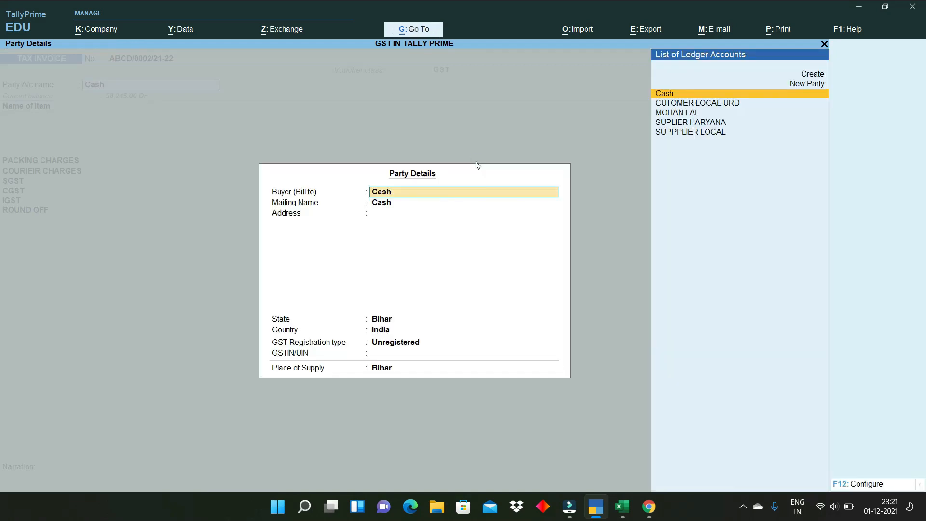
pyautogui.hotkey('ctrl', 'a')
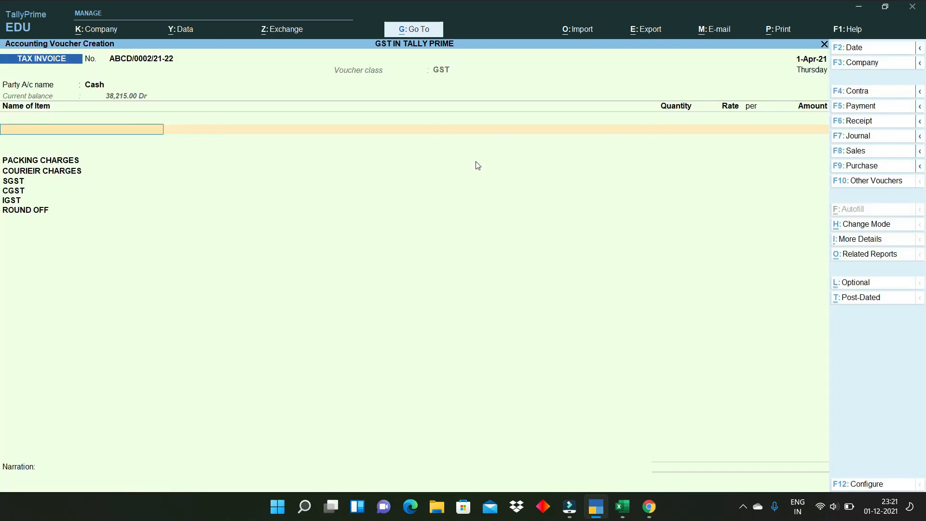
# - Add VIVO V5-BLAC (1 at 29,999.00) and VIVO CHARGER - 5IMP (1 at 999.00)
pyautogui.press('Down')
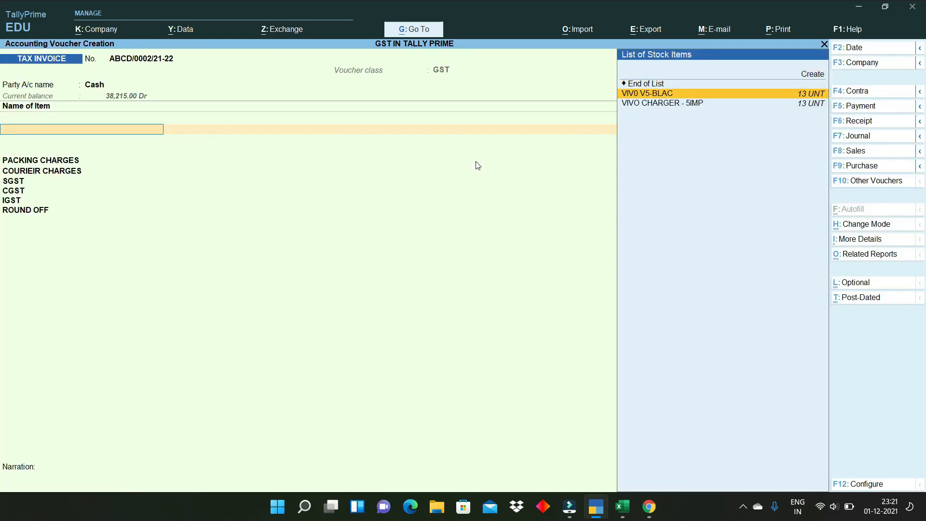
pyautogui.press('Return')
pyautogui.write('1')
pyautogui.press('Return')
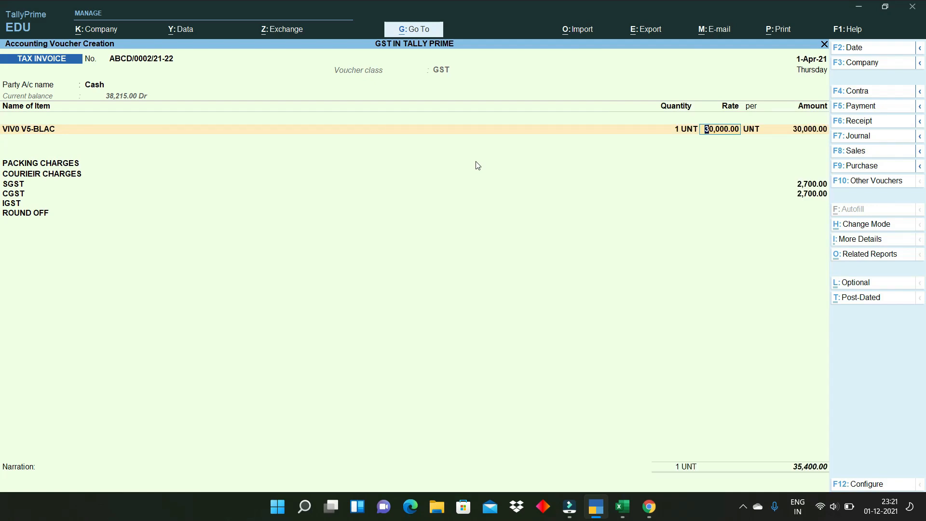
pyautogui.write('29999')
pyautogui.press('Return')
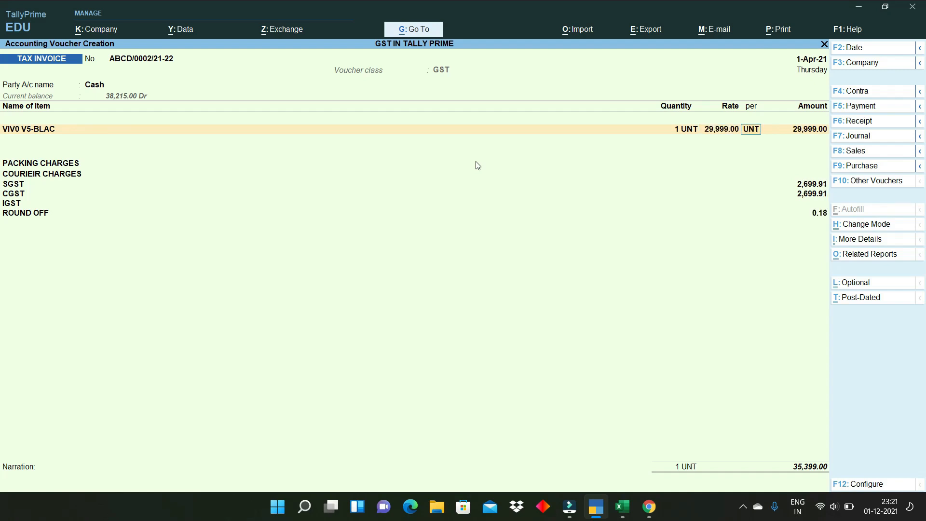
pyautogui.press('Return')
pyautogui.press('Return')
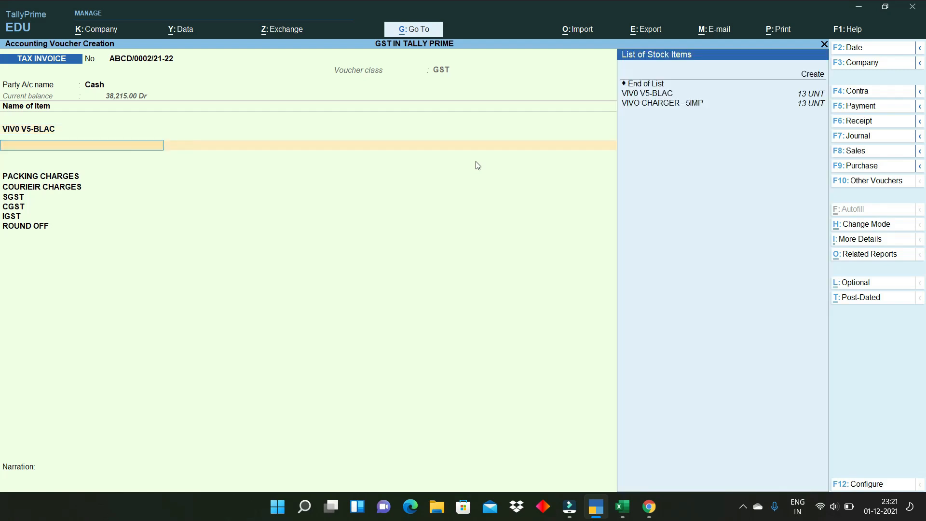
pyautogui.press('Down')
pyautogui.press('Down')
pyautogui.press('Return')
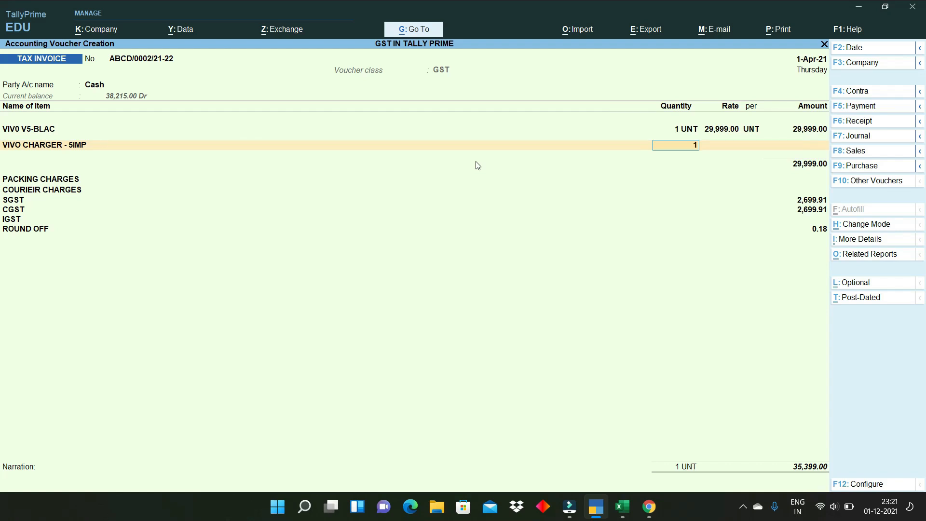
pyautogui.press('Return')
pyautogui.press('Return')
pyautogui.press('Return')
pyautogui.press('Return')
pyautogui.press('Return')
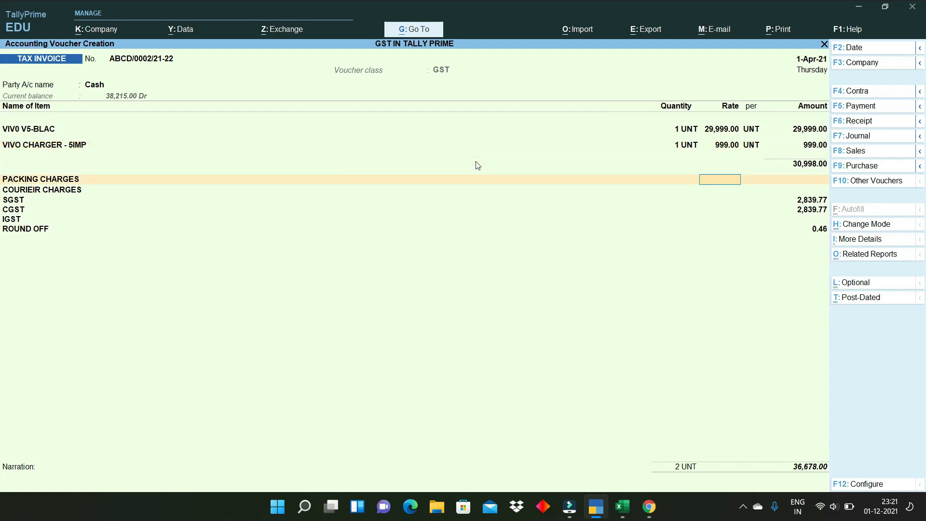
# - Leave packing and courier charges empty and save the 36,678.00 invoice
pyautogui.press('Return')
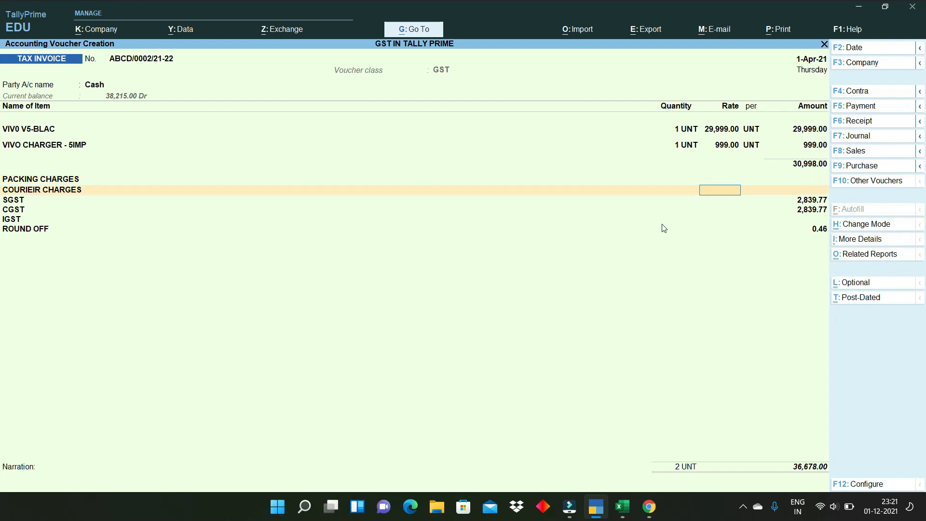
pyautogui.press('Return')
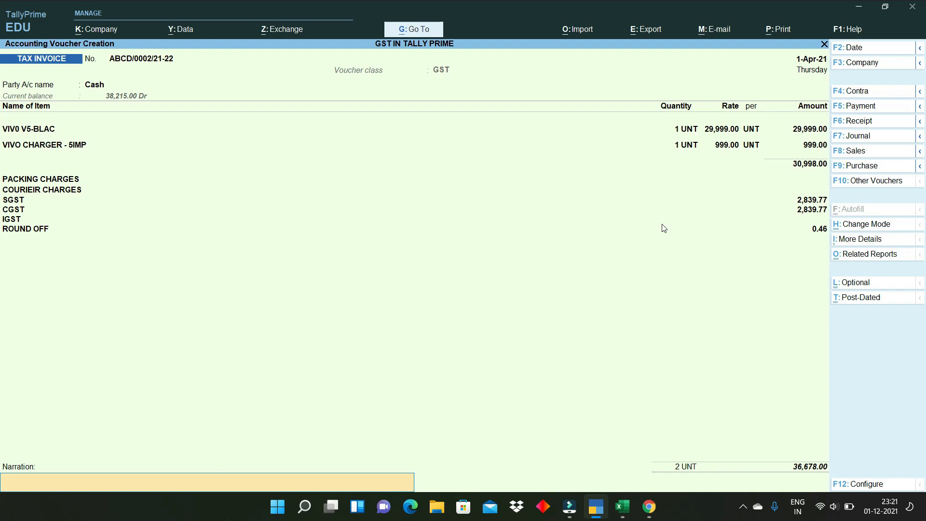
pyautogui.press('Return')
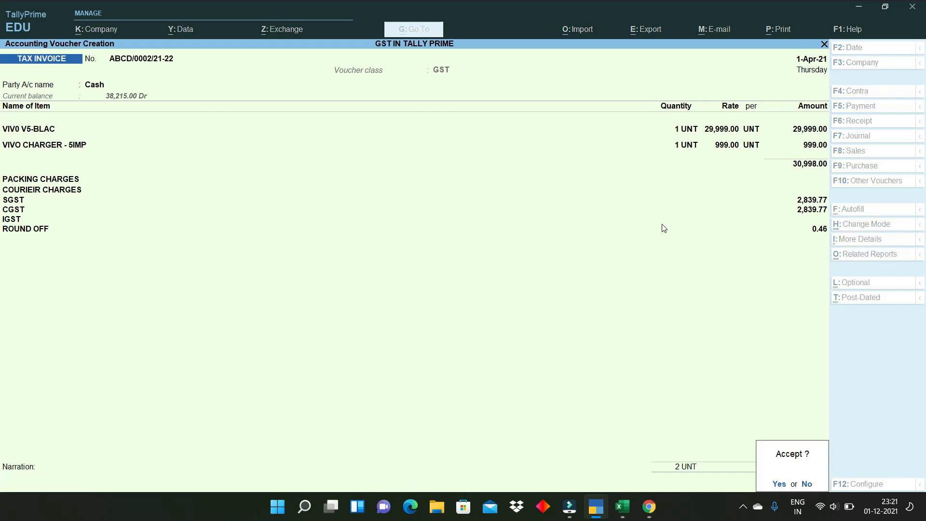
pyautogui.press('Return')
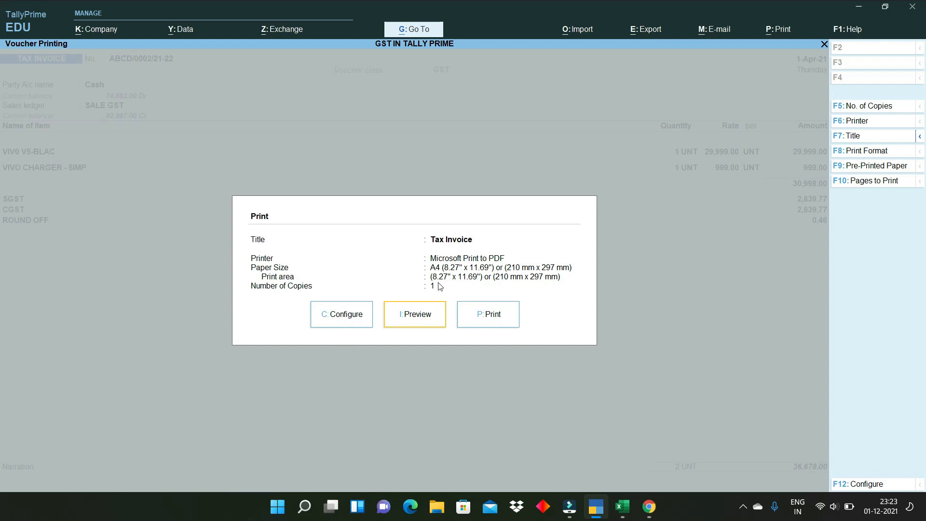
# - Export the current invoice as PDF, overwriting Accounting Voucher.pdf
pyautogui.click(644, 28)
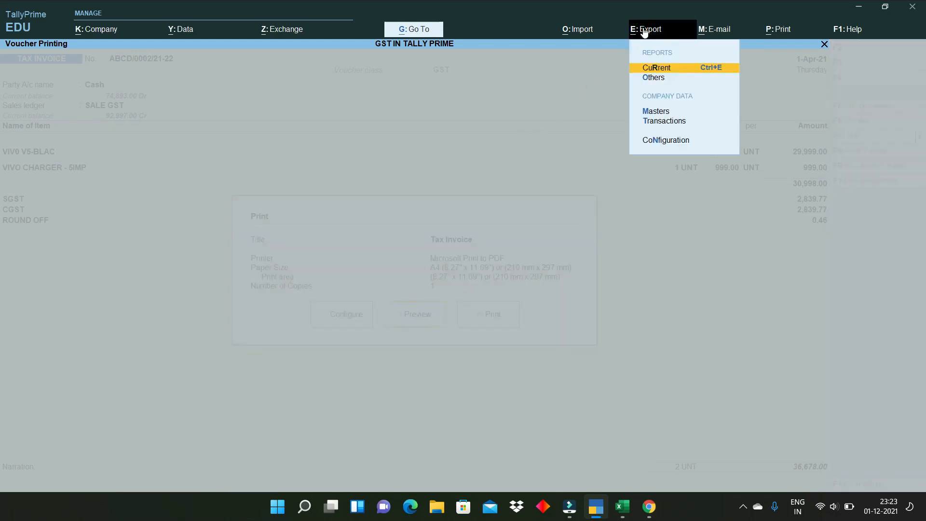
pyautogui.click(686, 72)
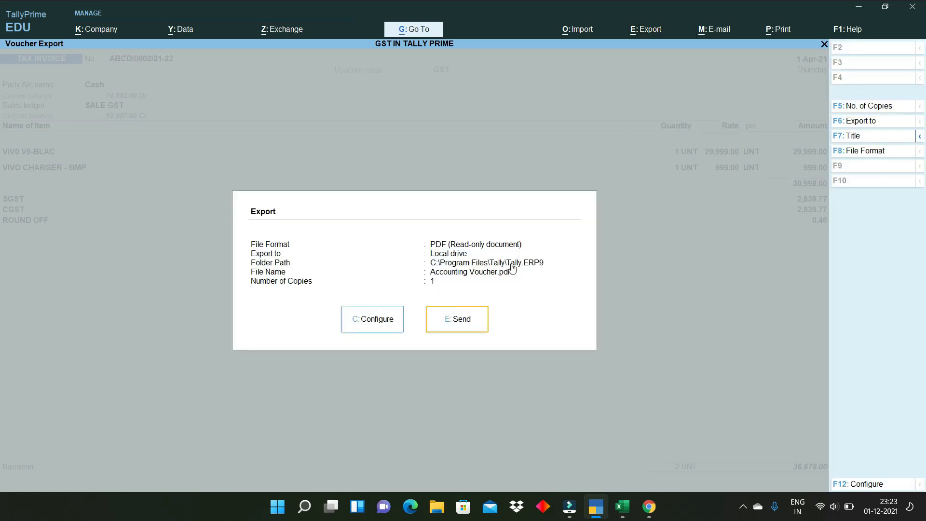
pyautogui.click(462, 321)
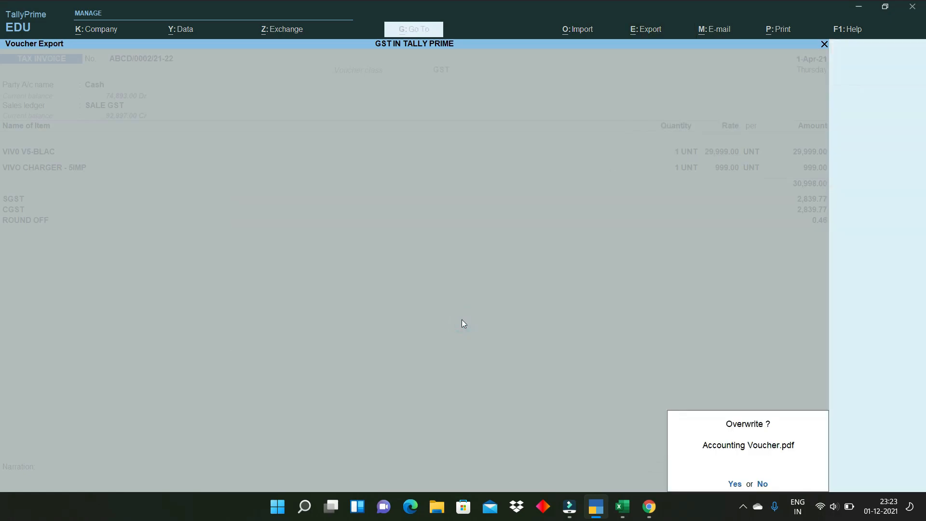
pyautogui.click(744, 470)
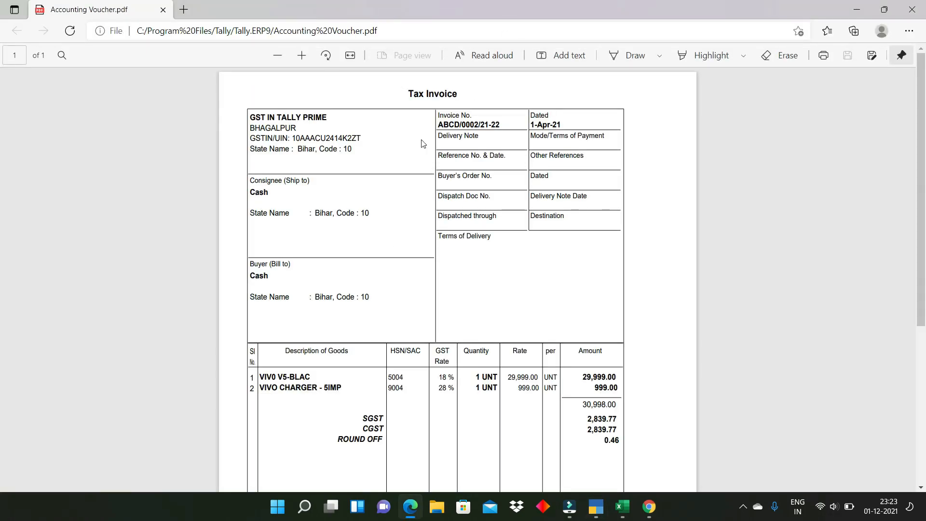
# - Scroll through Accounting Voucher.pdf in Edge, then close the browser window
pyautogui.scroll(-6, 461, 295)
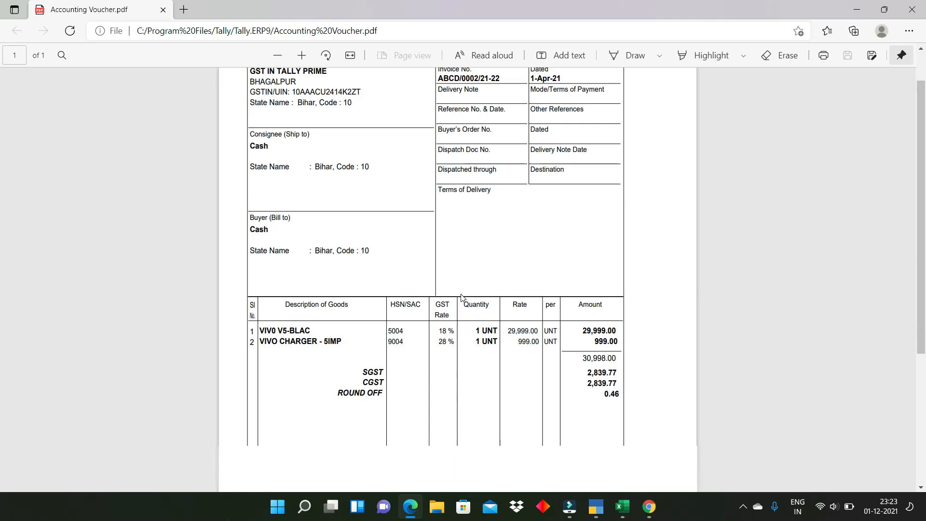
pyautogui.scroll(6, 461, 297)
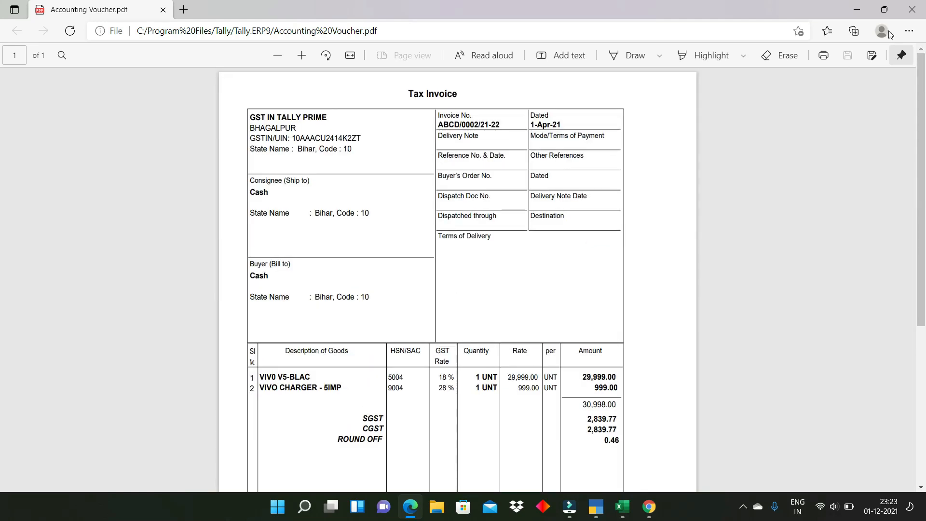
pyautogui.click(912, 9)
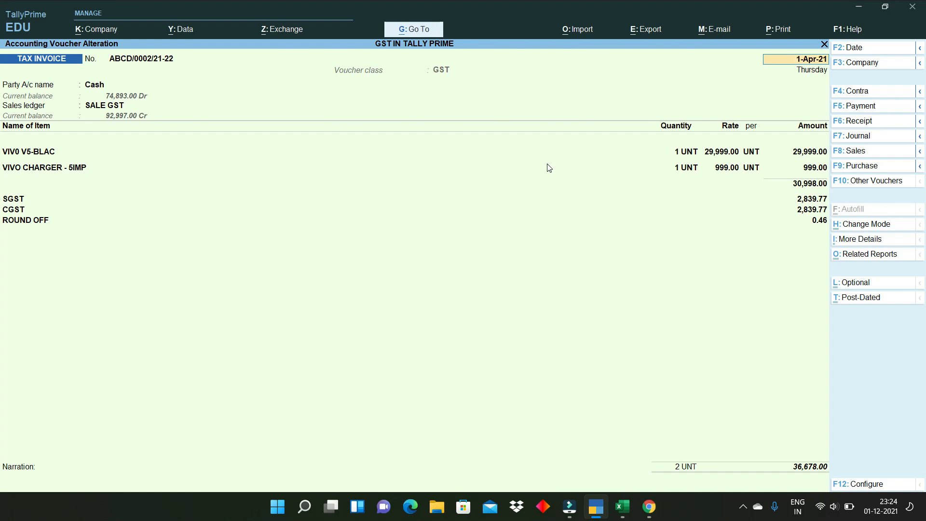
# - Leave invoice ABCD/0002/21-22 and back out to the Gateway of Tally
pyautogui.press('BackSpace')
pyautogui.press('Escape')
pyautogui.press('Return')
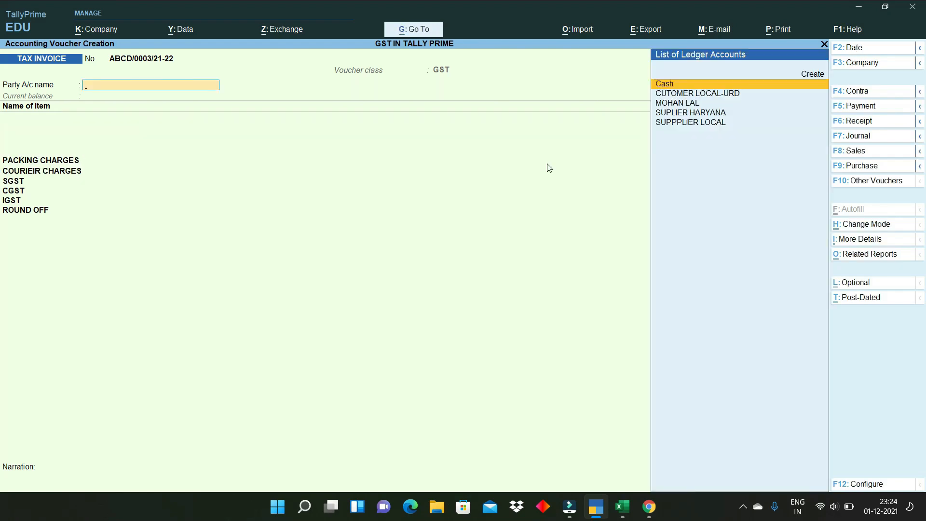
pyautogui.press('Escape')
pyautogui.press('Return')
pyautogui.press('Escape')
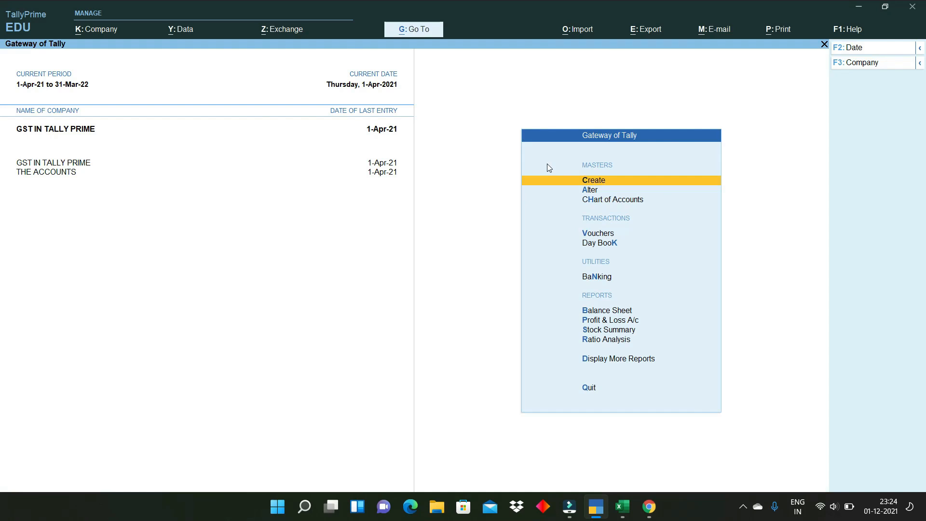
# - Open GSTR-1 via More Reports > GST Reports for April 2021
pyautogui.click(617, 360)
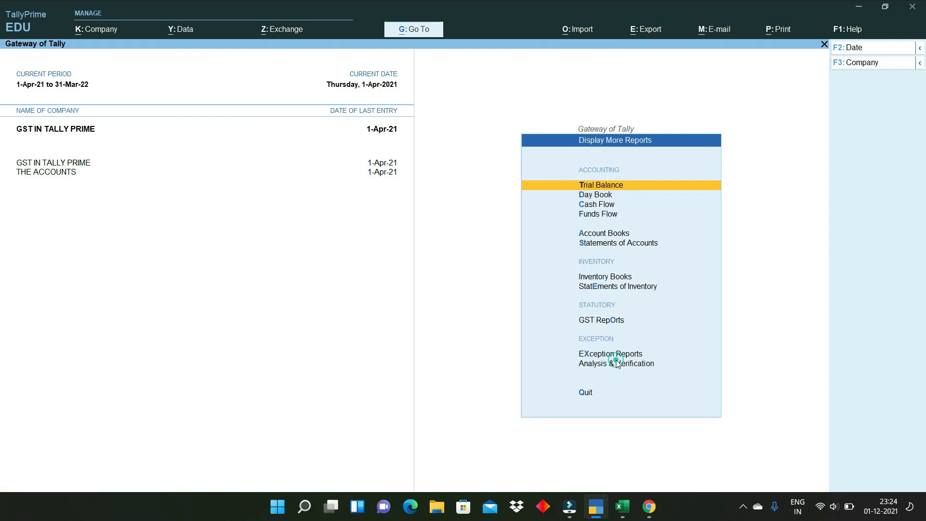
pyautogui.click(602, 321)
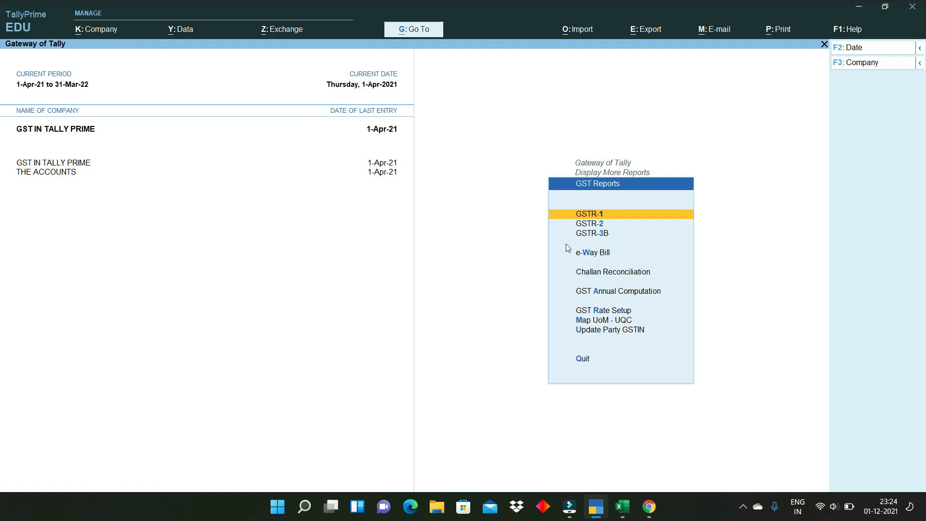
pyautogui.click(603, 217)
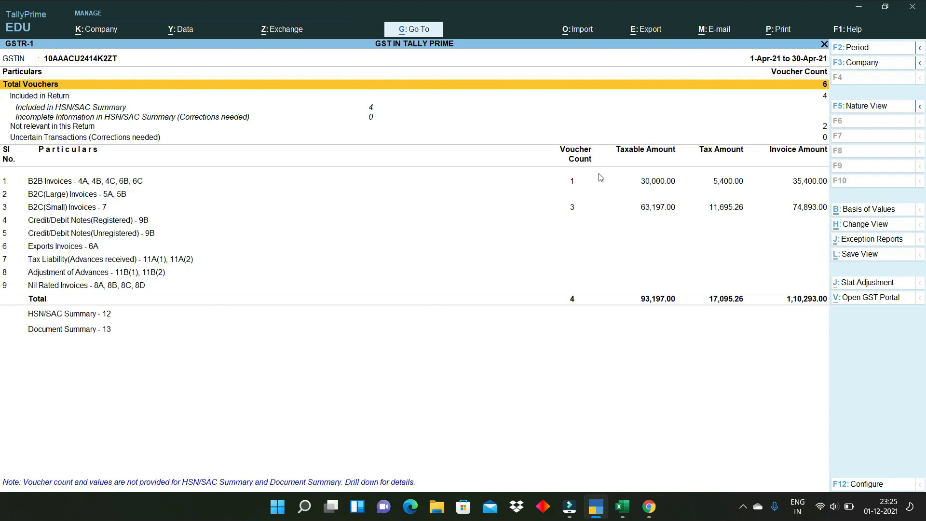
pyautogui.click(852, 48)
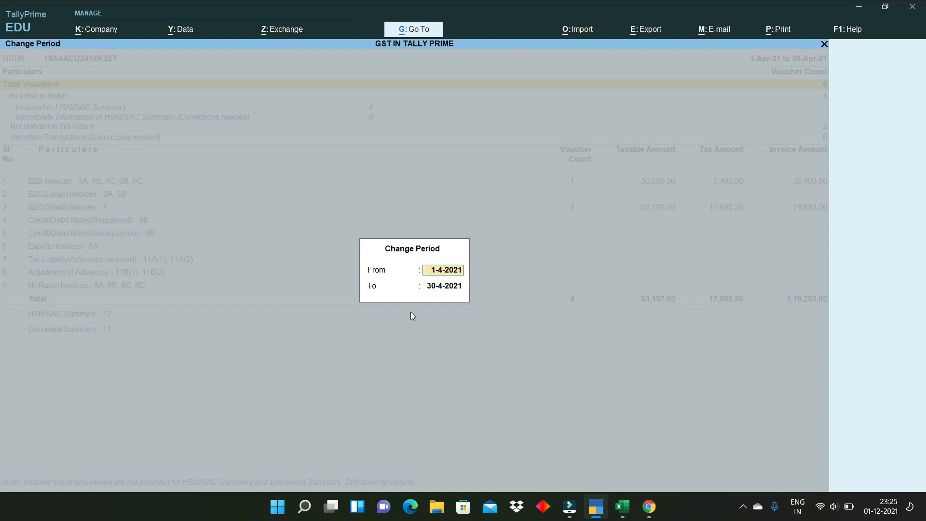
pyautogui.press('Escape')
pyautogui.press('Escape')
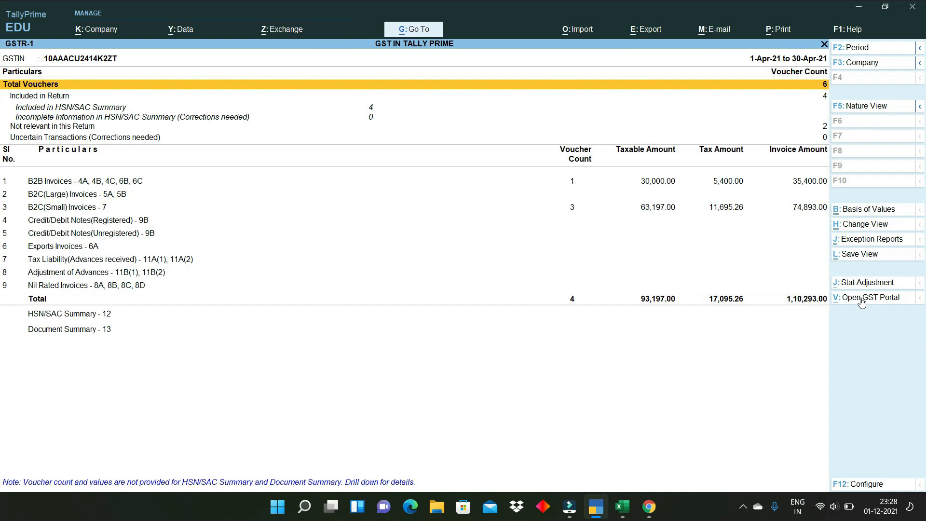
pyautogui.click(861, 299)
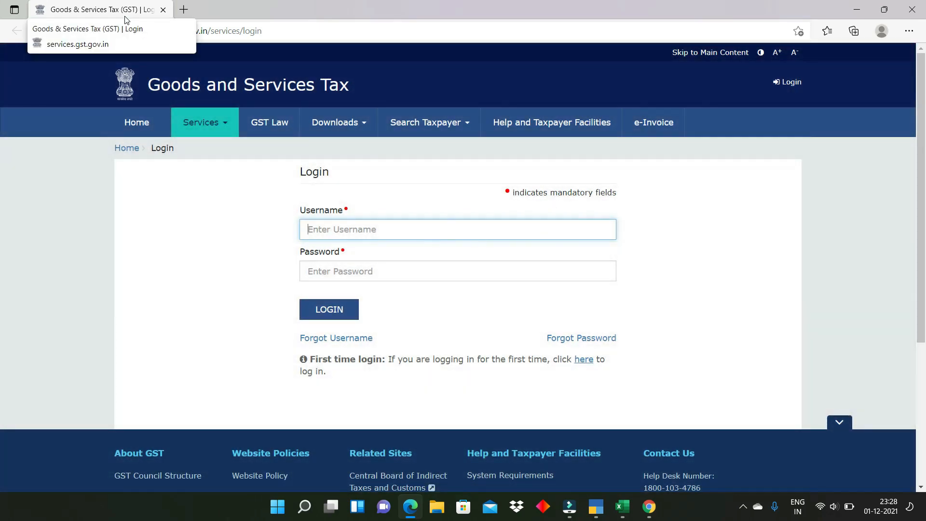
# - Minimise Edge showing the GST portal login to return to GSTR-1
pyautogui.click(860, 14)
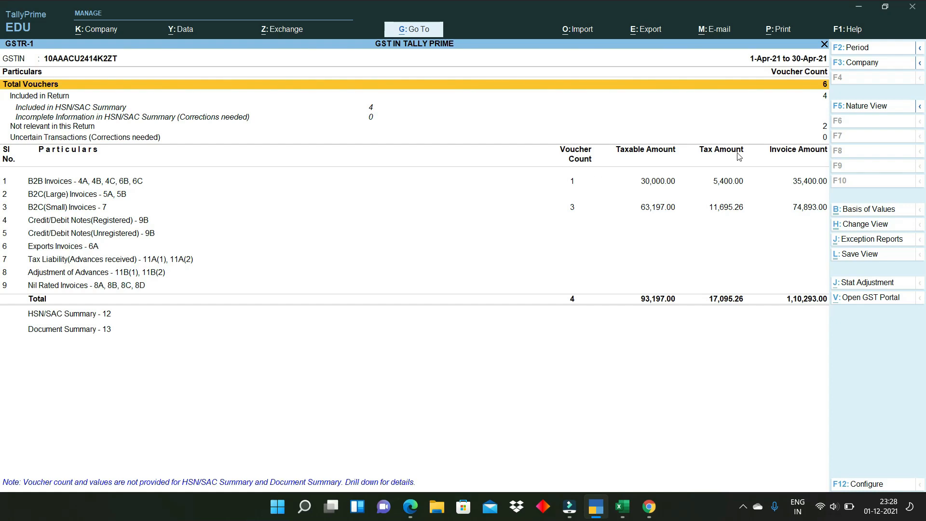
# - Export GSTR-1 as an E-Return in JSON (Data Interchange) format to the Tally.ERP9 folder
pyautogui.click(651, 30)
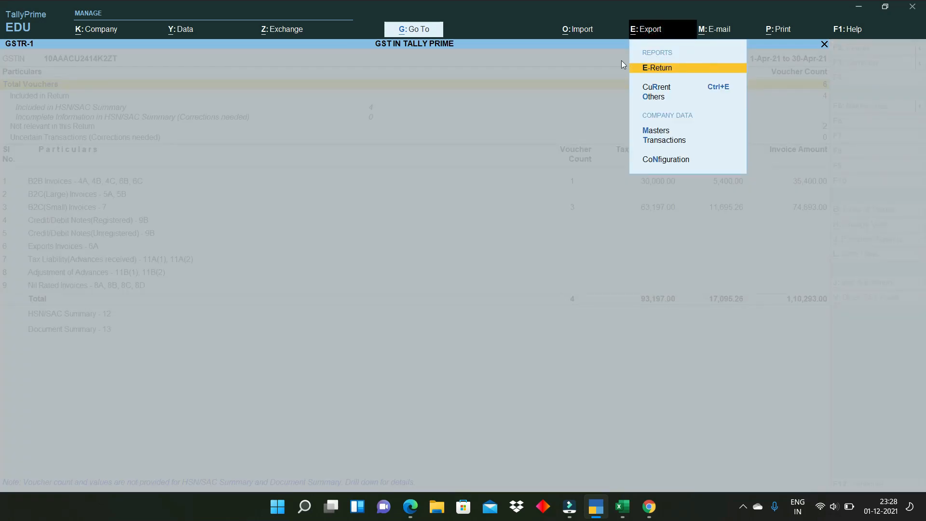
pyautogui.click(661, 69)
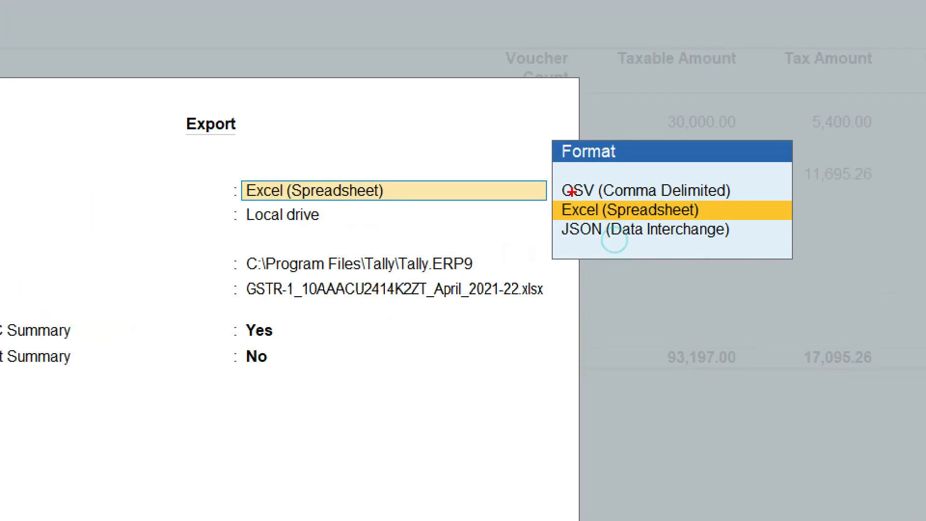
pyautogui.moveTo(557, 181); pyautogui.dragTo(624, 158)
pyautogui.moveTo(543, 213)
pyautogui.mouseDown()
pyautogui.moveTo(543, 227)
pyautogui.moveTo(598, 208)
pyautogui.mouseUp()
pyautogui.moveTo(556, 247); pyautogui.dragTo(634, 227)
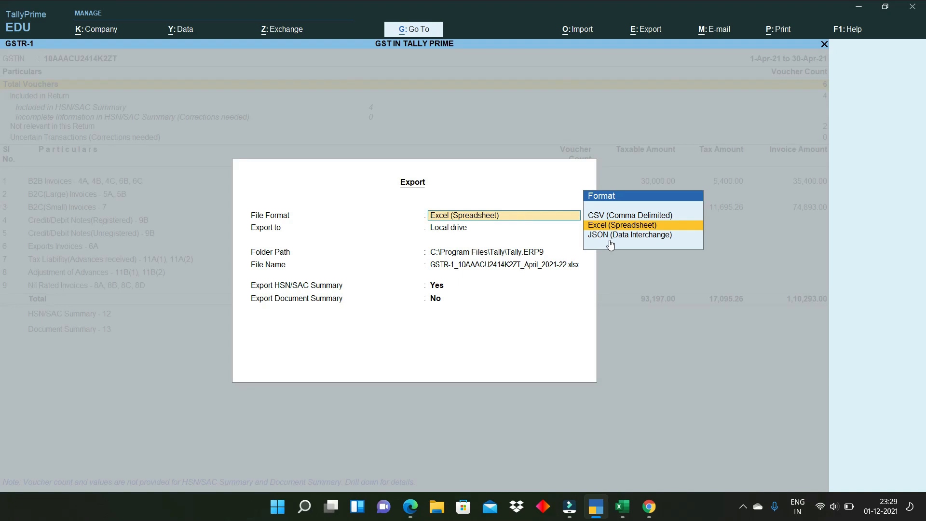
pyautogui.click(636, 242)
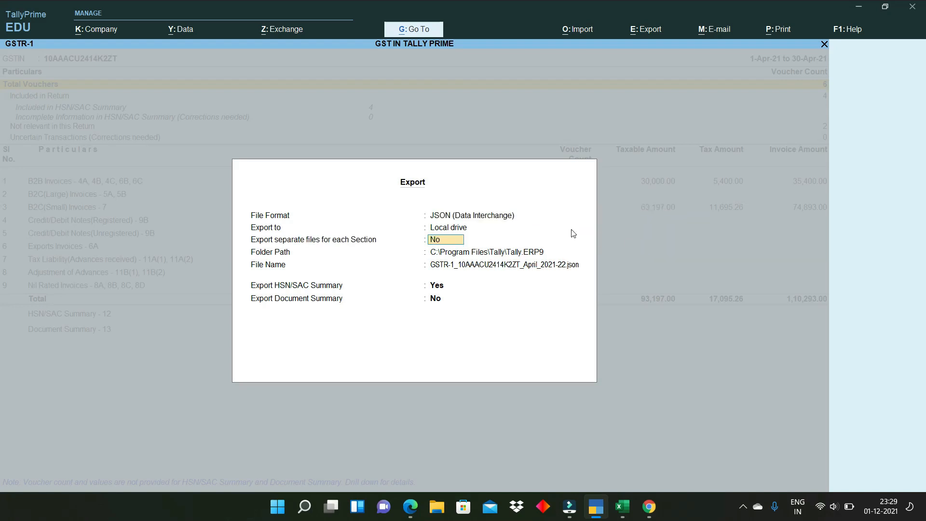
pyautogui.press('Return')
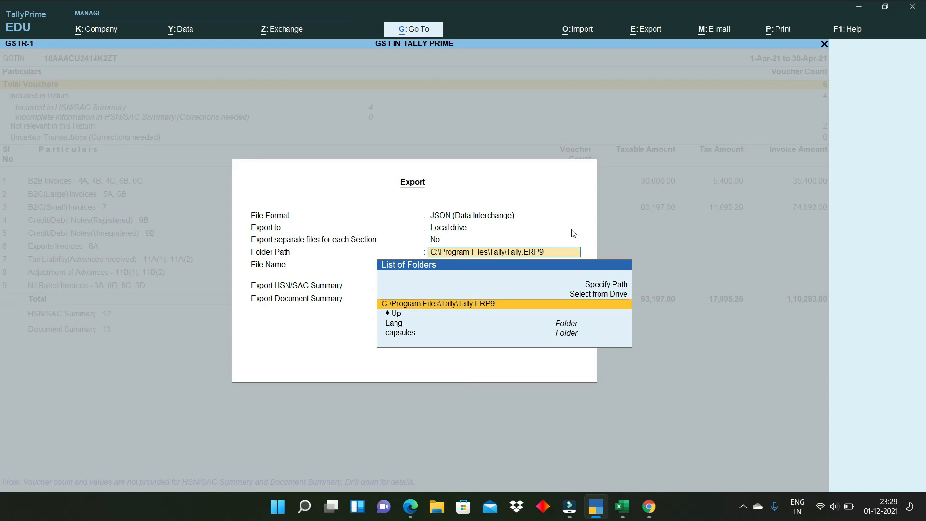
pyautogui.press('Return')
pyautogui.press('Return')
pyautogui.press('Return')
pyautogui.press('Return')
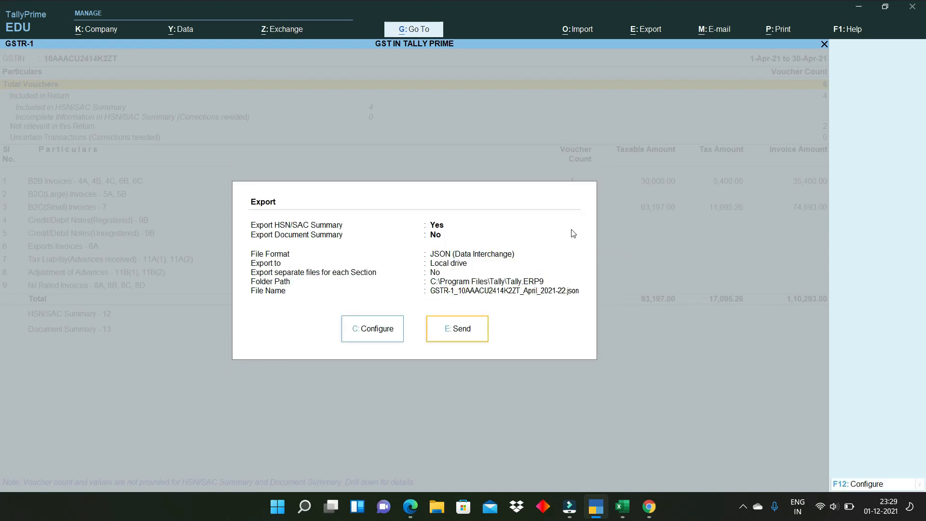
pyautogui.click(454, 332)
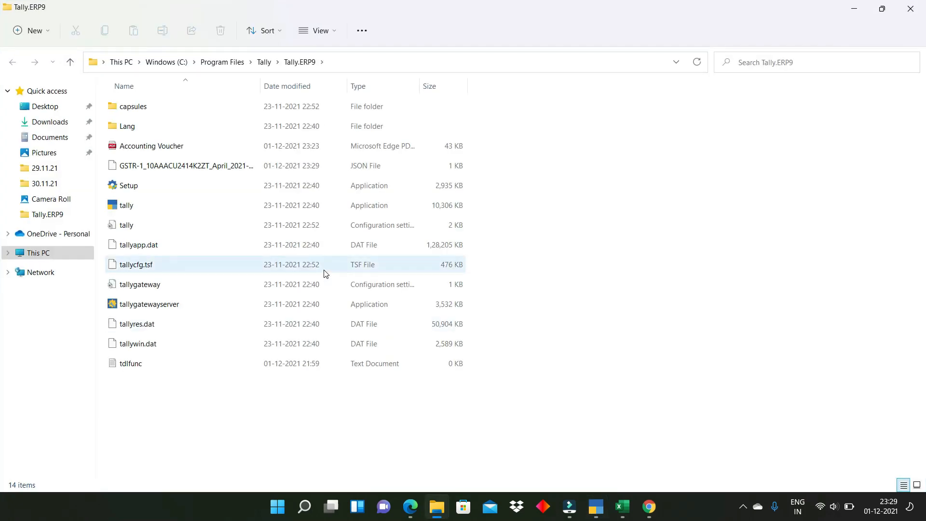
# - Select the 771-byte GSTR-1 JSON file in Tally.ERP9, then switch back to TallyPrime
pyautogui.click(354, 167)
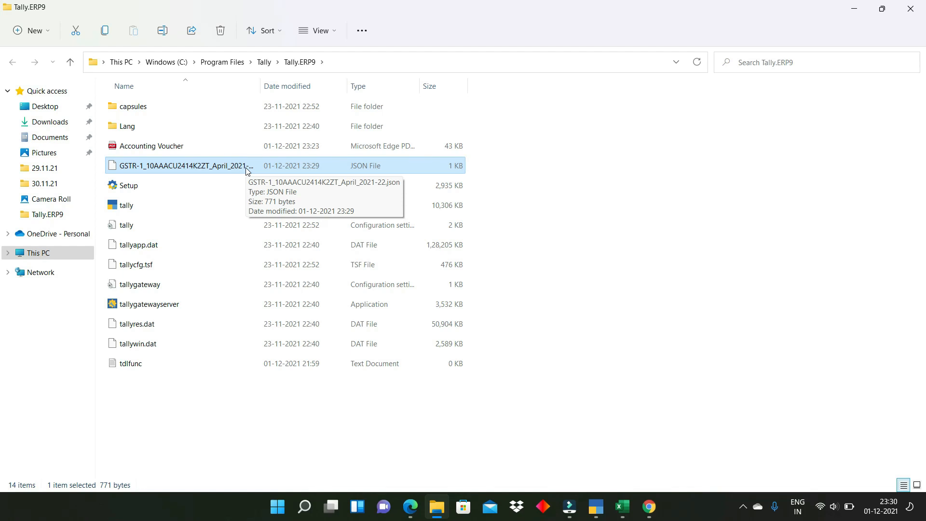
pyautogui.hotkey('alt', 'Tab')
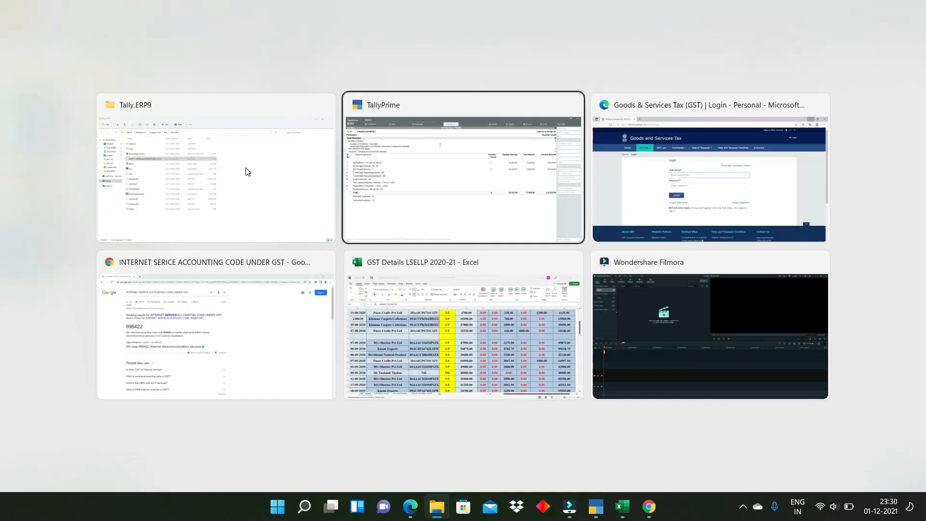
pyautogui.hotkey('alt', 'Tab')
pyautogui.hotkey('alt', 'Tab')
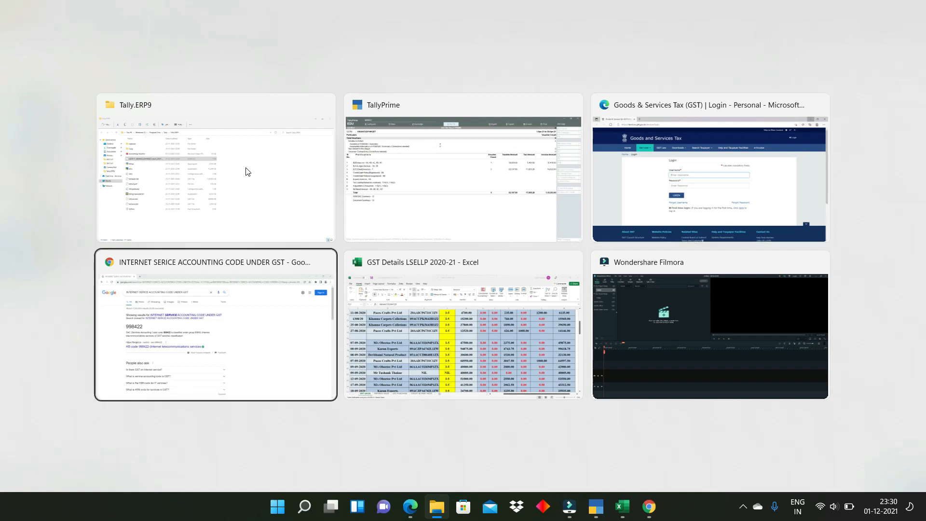
pyautogui.hotkey('alt', 'Tab')
pyautogui.hotkey('alt', 'Tab')
pyautogui.hotkey('alt', 'Tab')
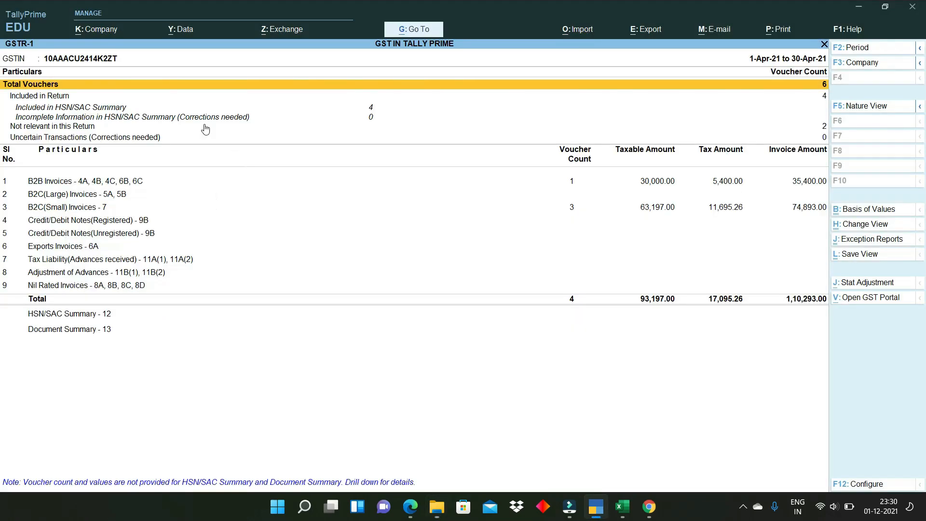